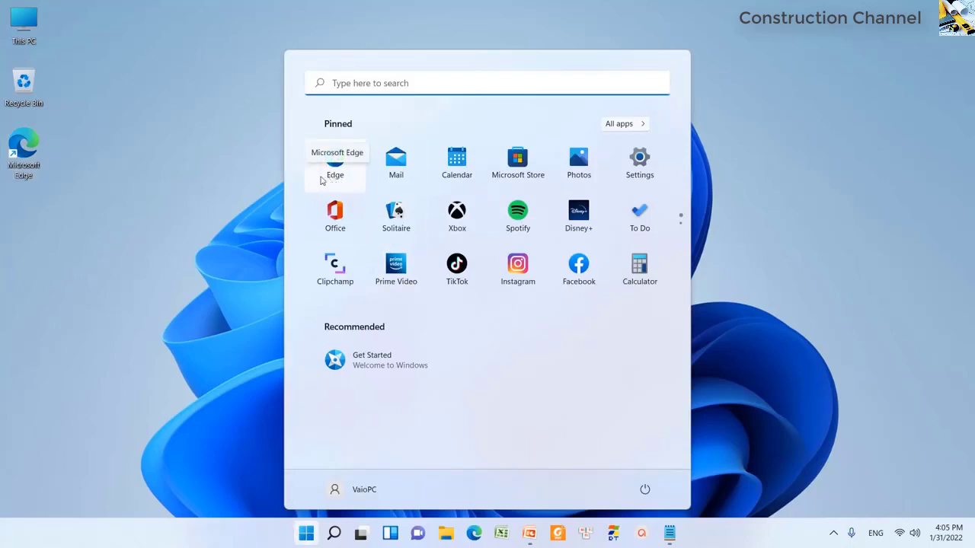
click(158, 183)
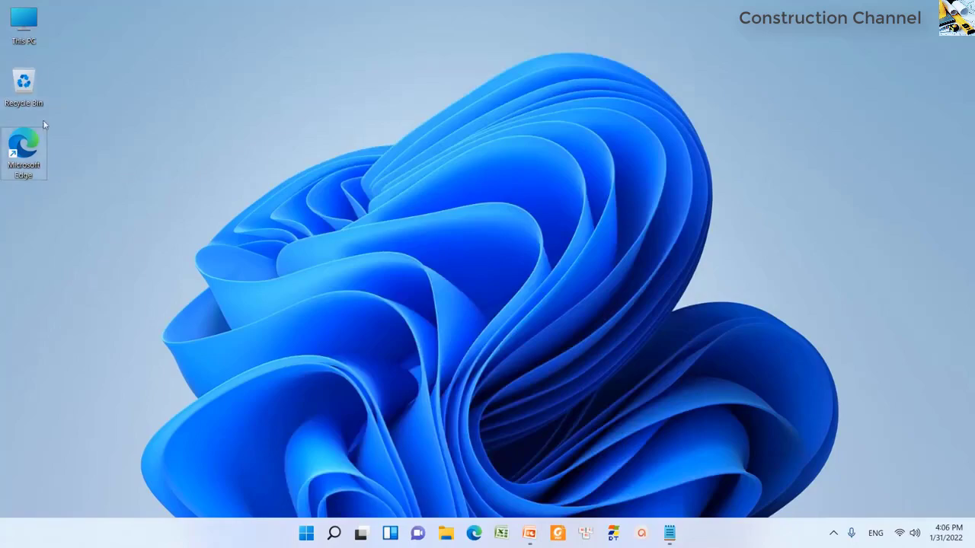
double_click(31, 151)
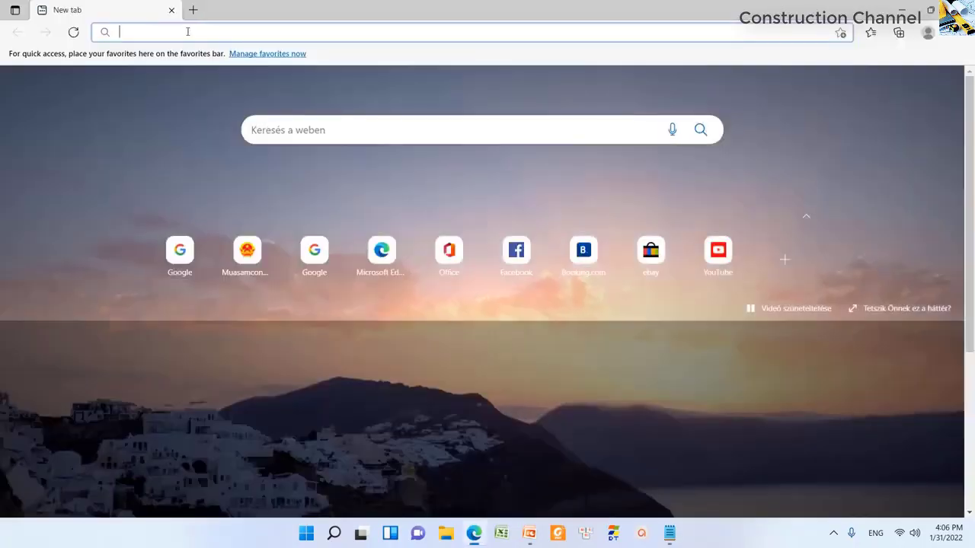
right_click(187, 32)
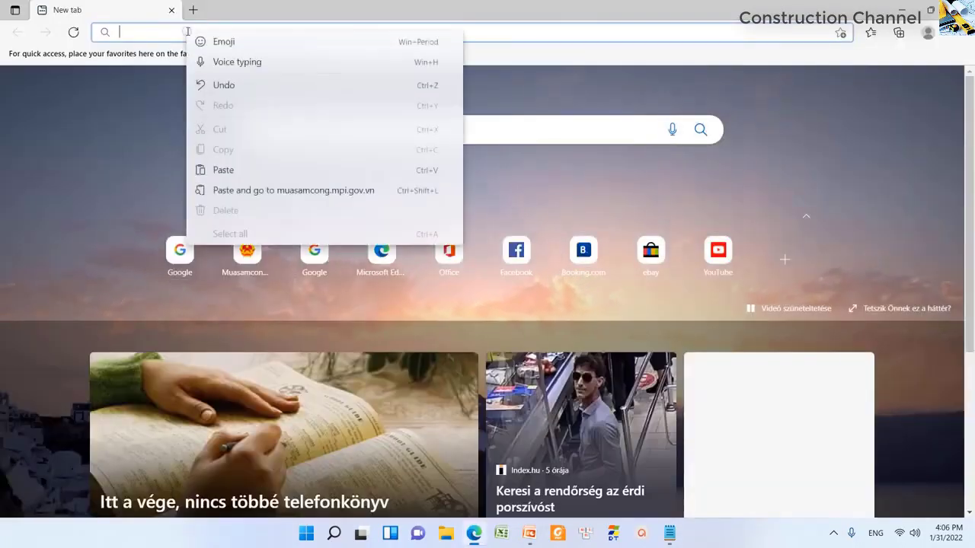
click(223, 170)
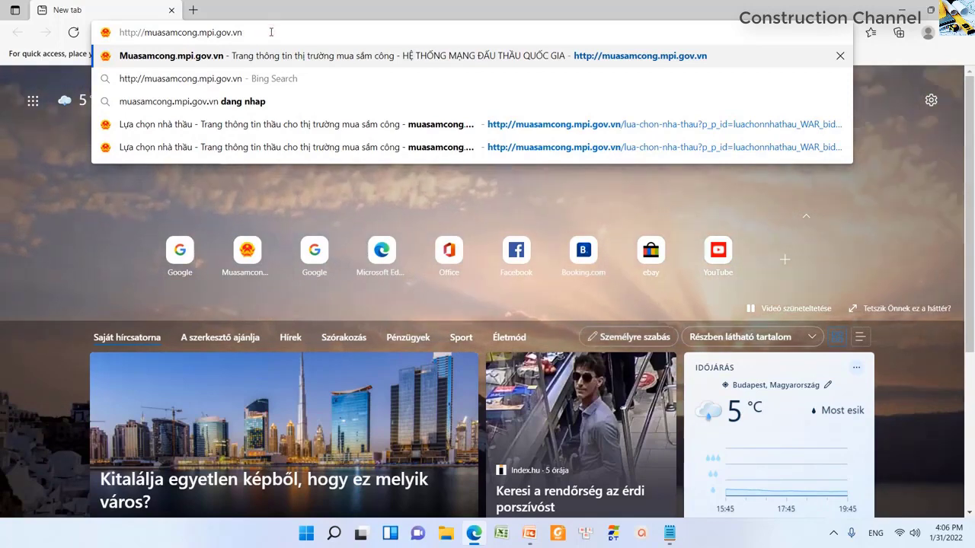
key(Return)
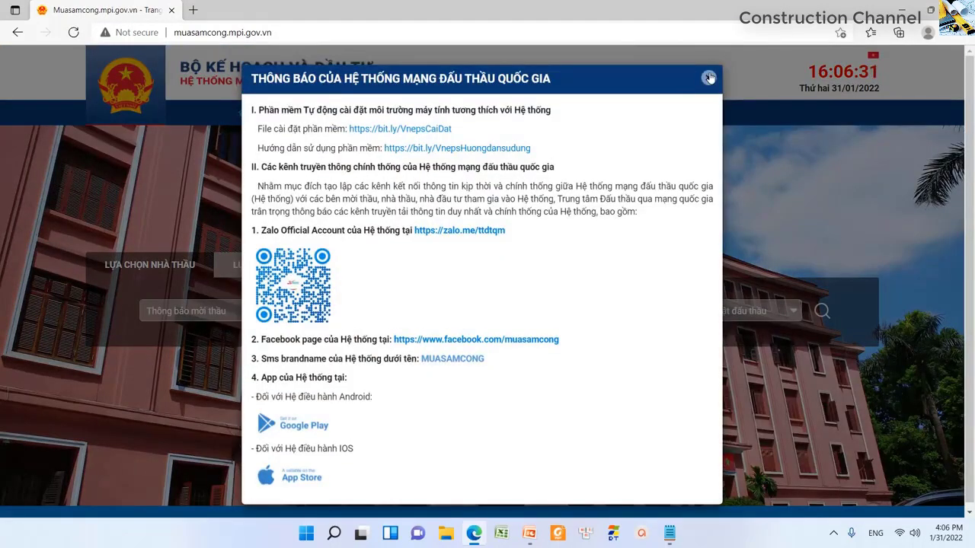
- Dismiss the muasamcong notice popup and open the contractor-selection search page
click(707, 76)
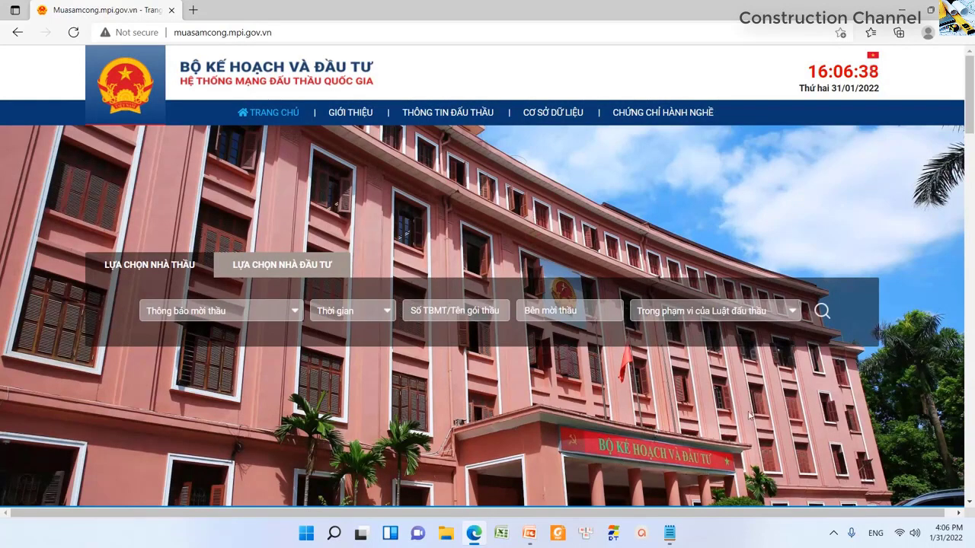
scroll(750, 416, down, 2)
scroll(774, 397, up, 2)
click(821, 312)
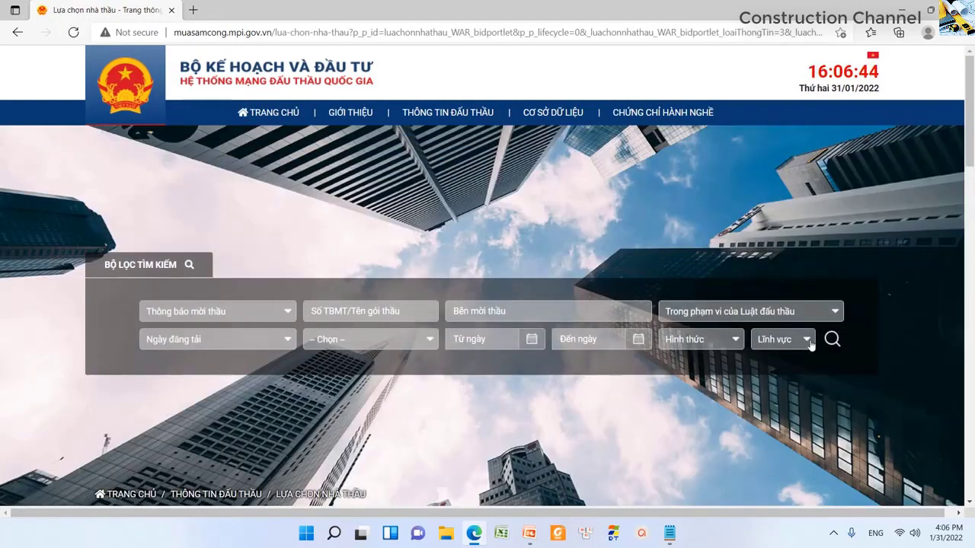
- Set the Lĩnh vực filter to Xây lắp, run the search and review the 1025 results
click(810, 344)
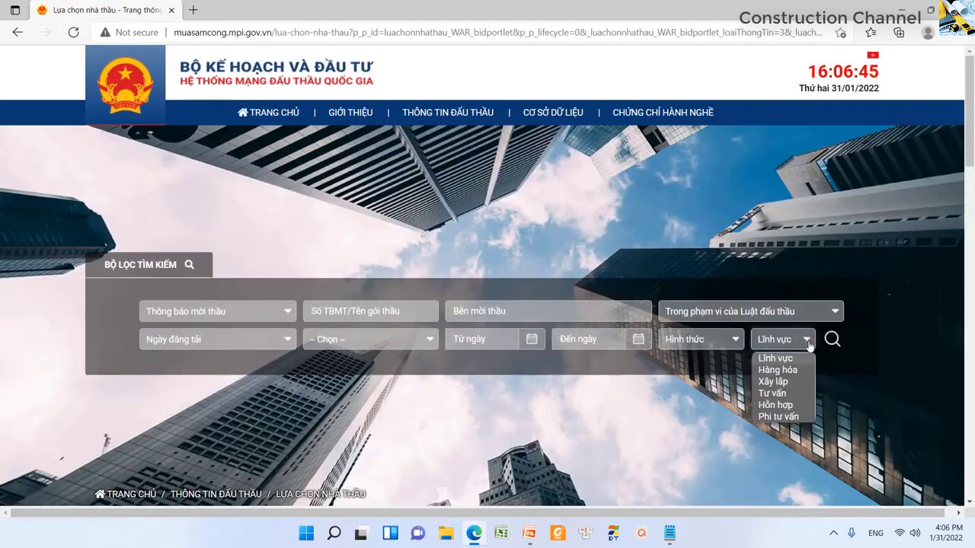
click(773, 380)
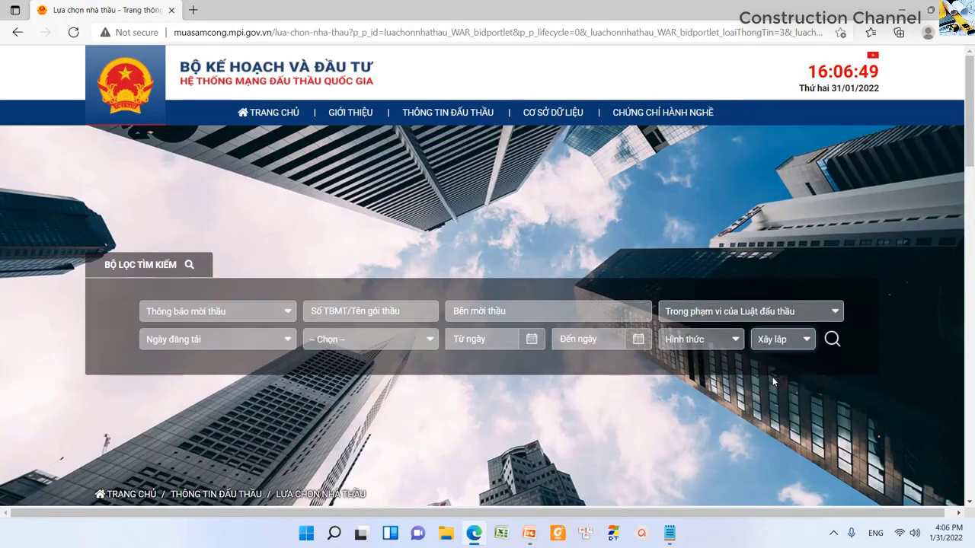
scroll(683, 376, down, 2)
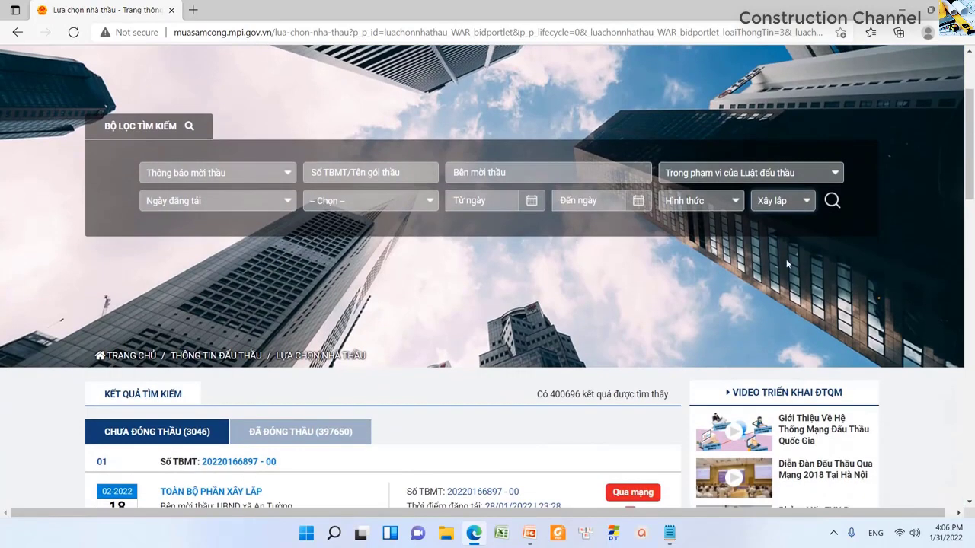
click(831, 201)
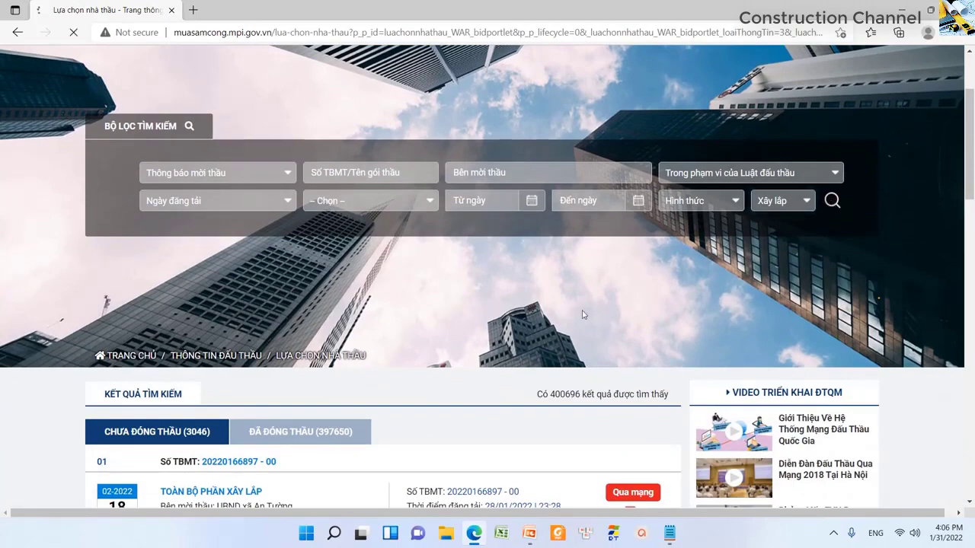
scroll(384, 373, down, 2)
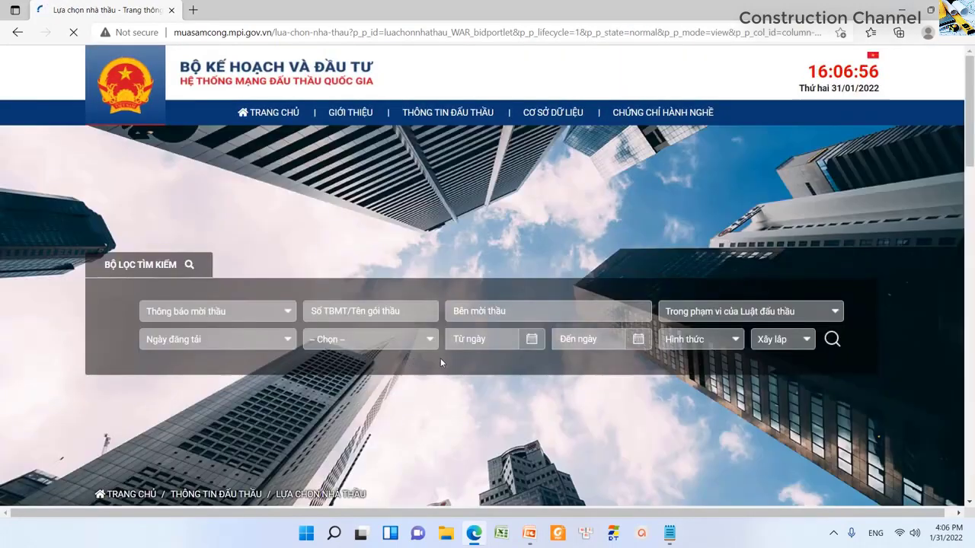
scroll(317, 357, down, 5)
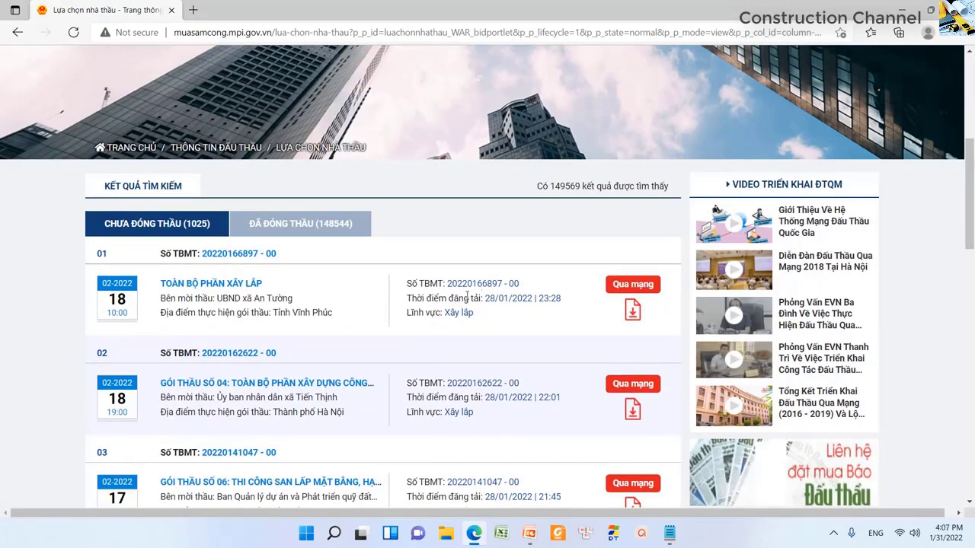
scroll(462, 293, up, 5)
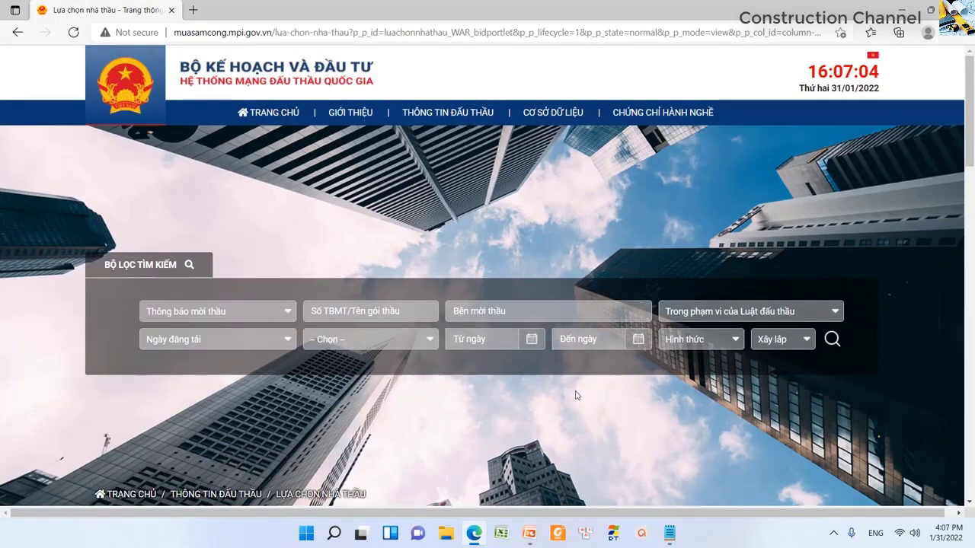
scroll(577, 395, down, 2)
scroll(579, 372, up, 2)
- Confirm Edge is up to date at version 97.0.1072.76, then minimize the browser
click(955, 32)
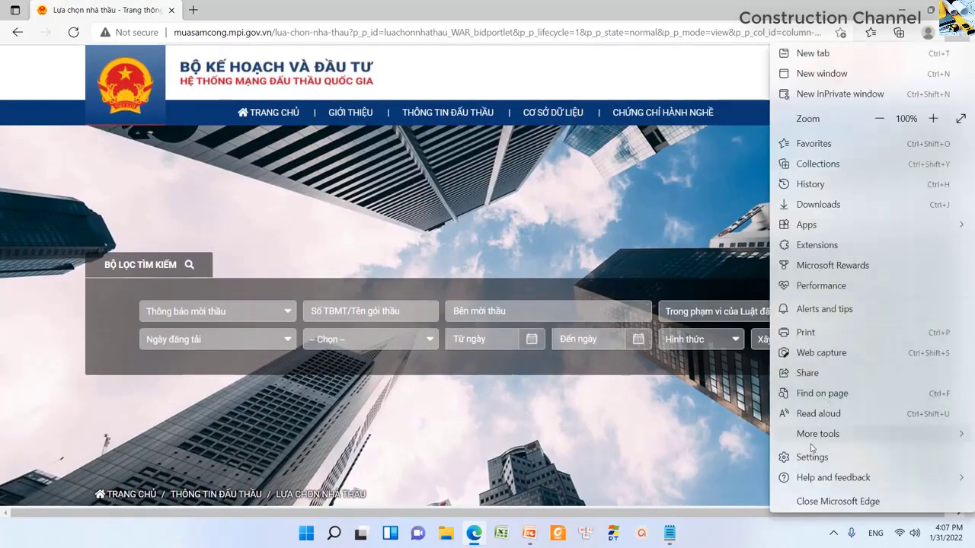
key(Escape)
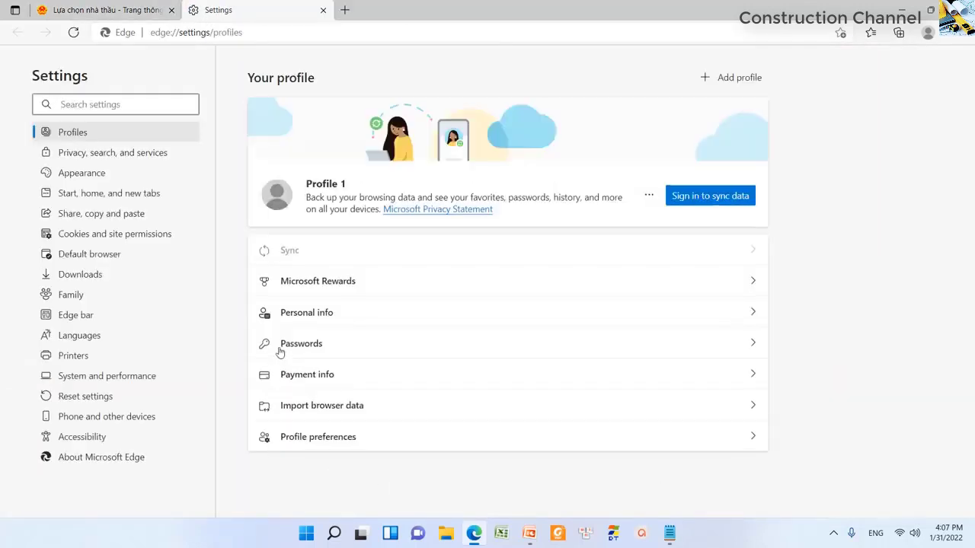
click(99, 458)
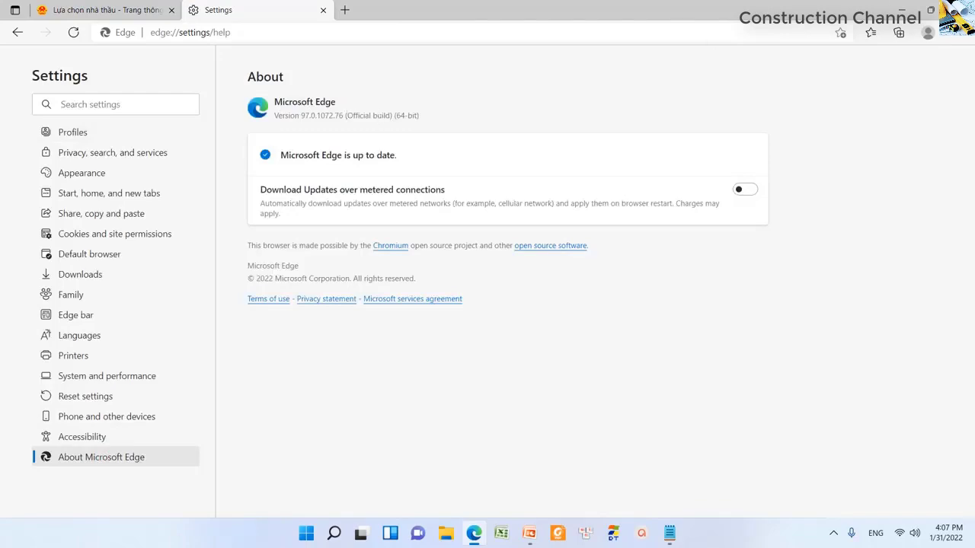
click(898, 10)
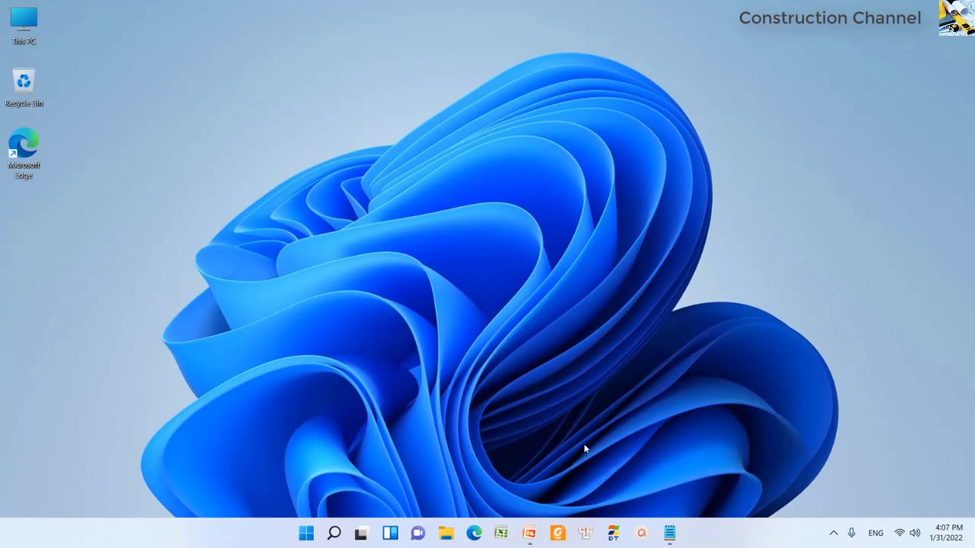
click(531, 531)
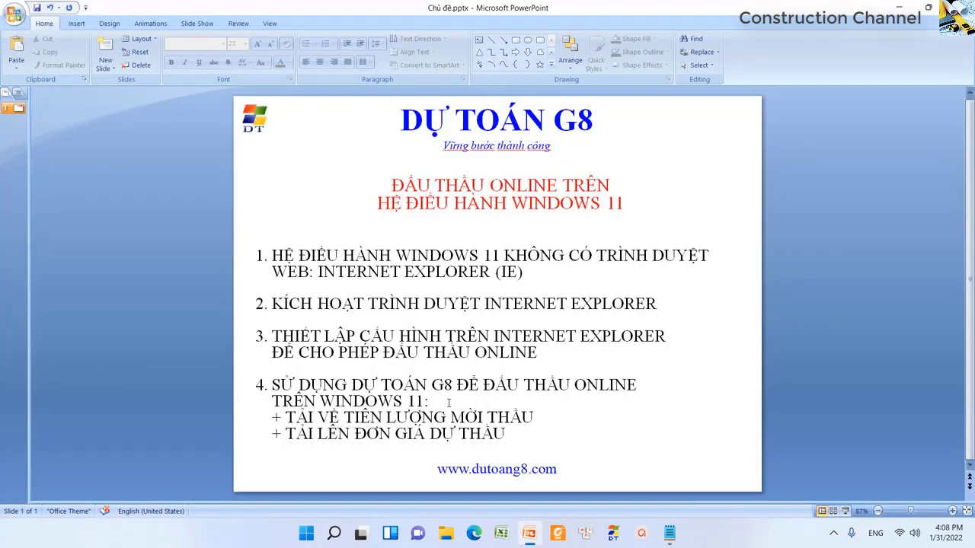
key(F5)
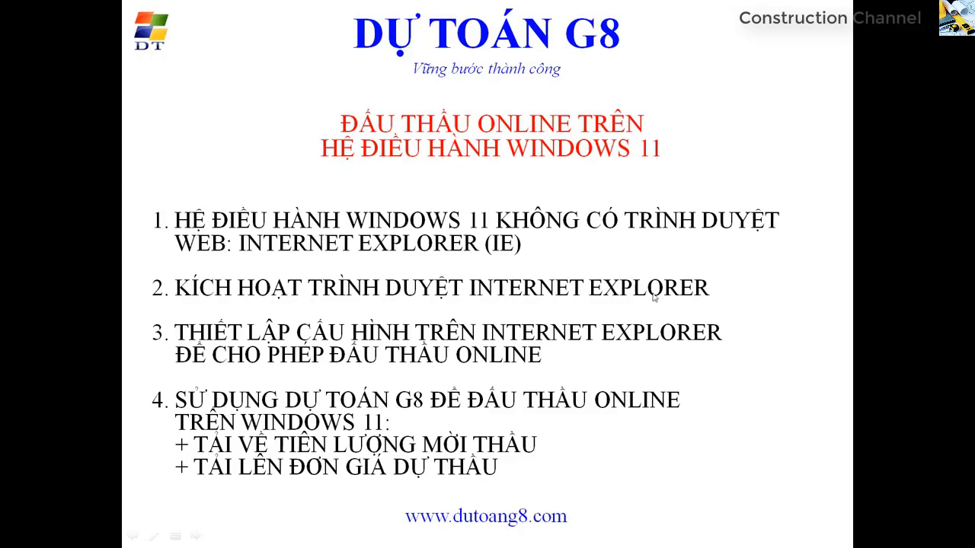
key(Escape)
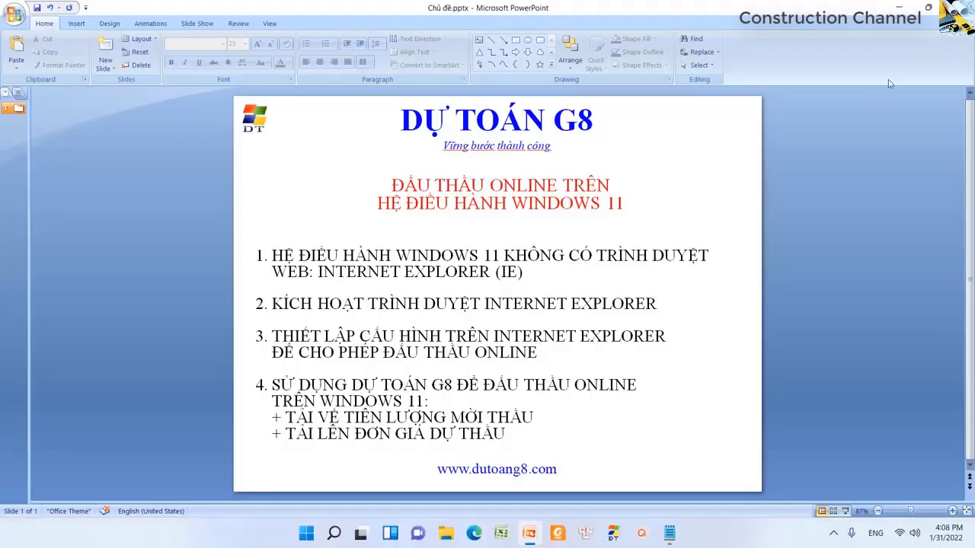
click(898, 8)
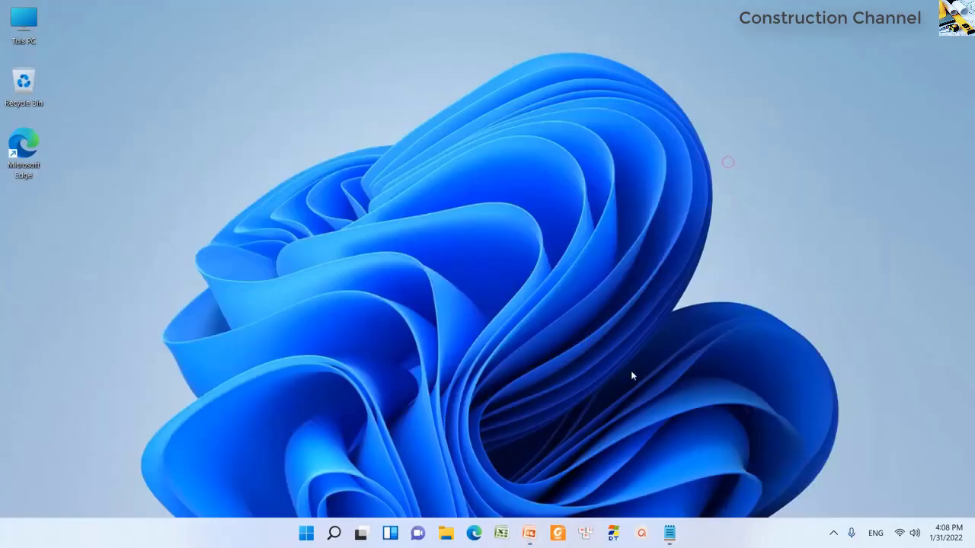
- Launch Dự toán G8 and choose Đấu thầu > Đấu thầu Online > Tải về tiên lượng mời thầu từ website Bộ KHĐT
click(614, 534)
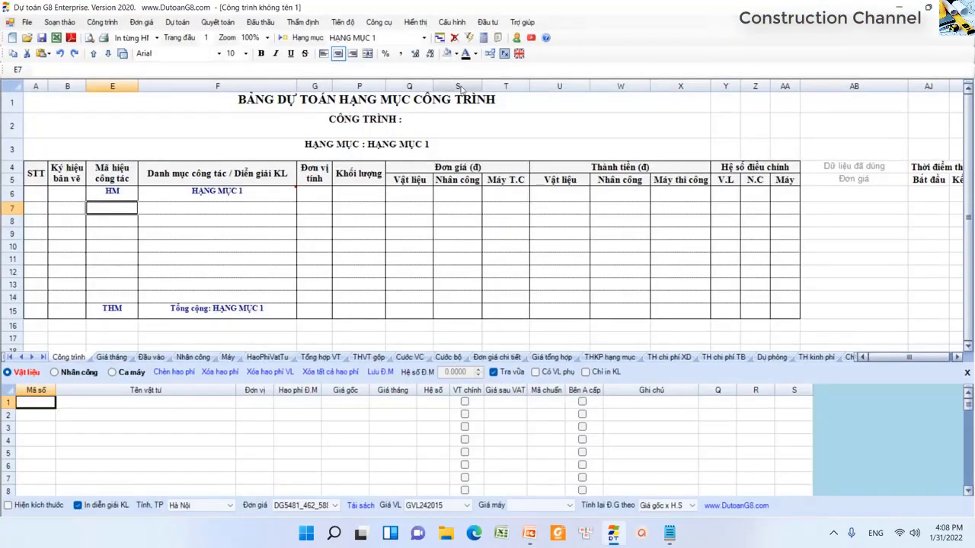
drag(133, 208, 580, 327)
click(221, 259)
click(121, 208)
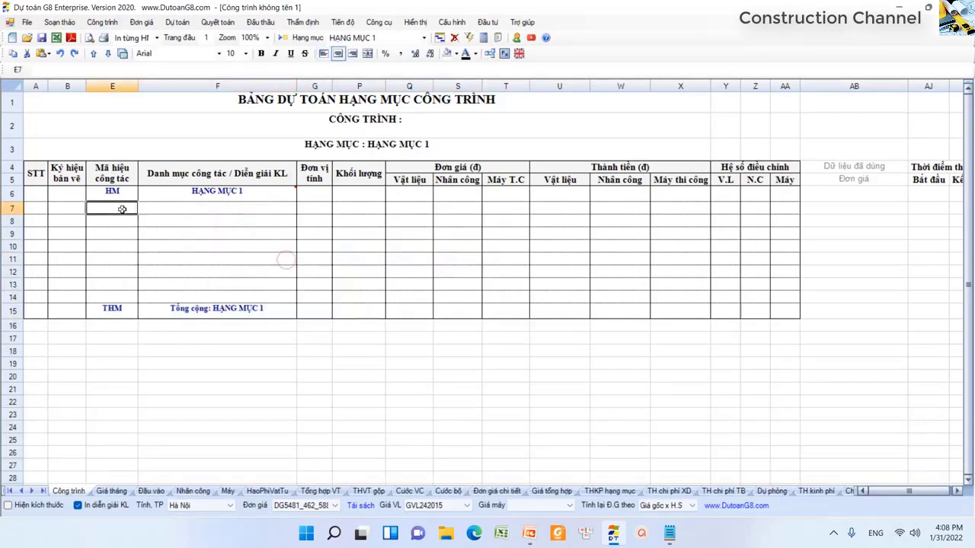
click(260, 21)
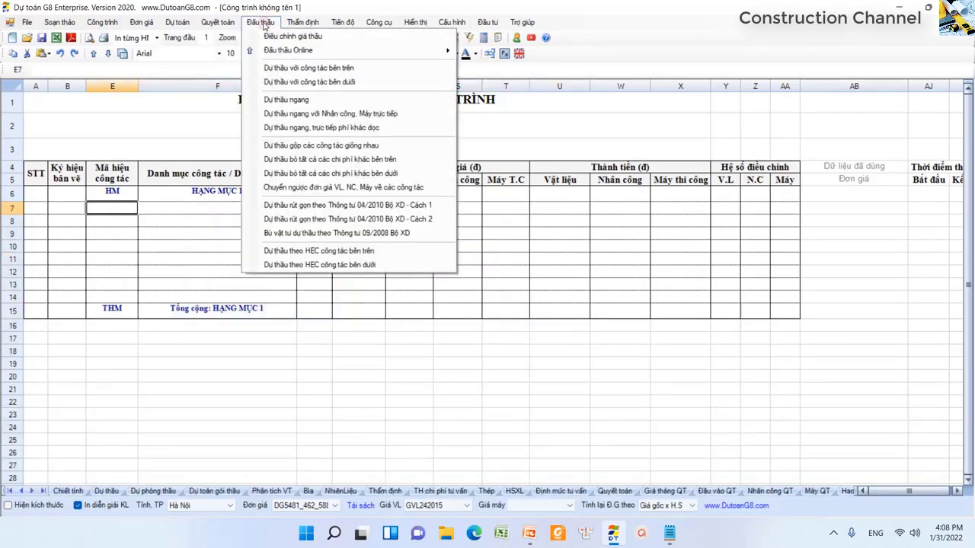
mouse_move(297, 50)
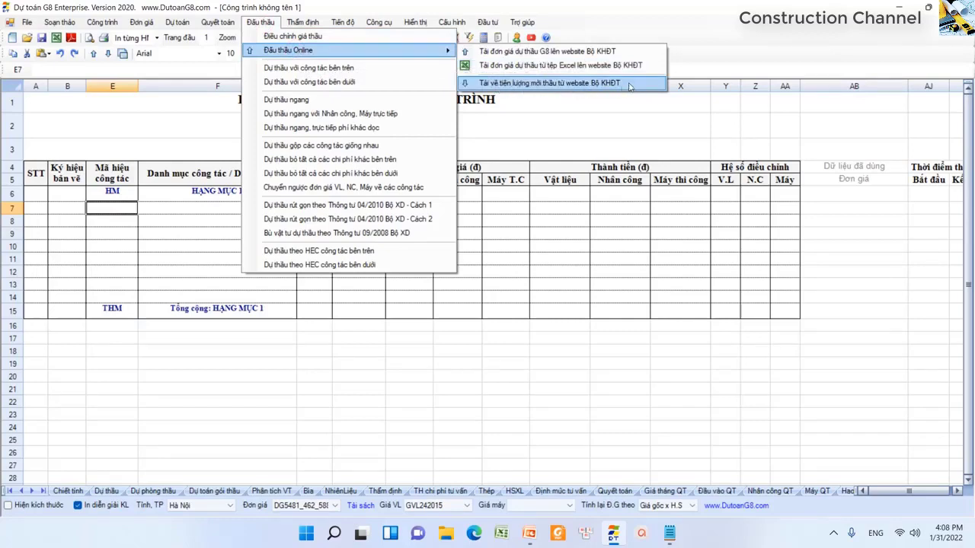
click(629, 86)
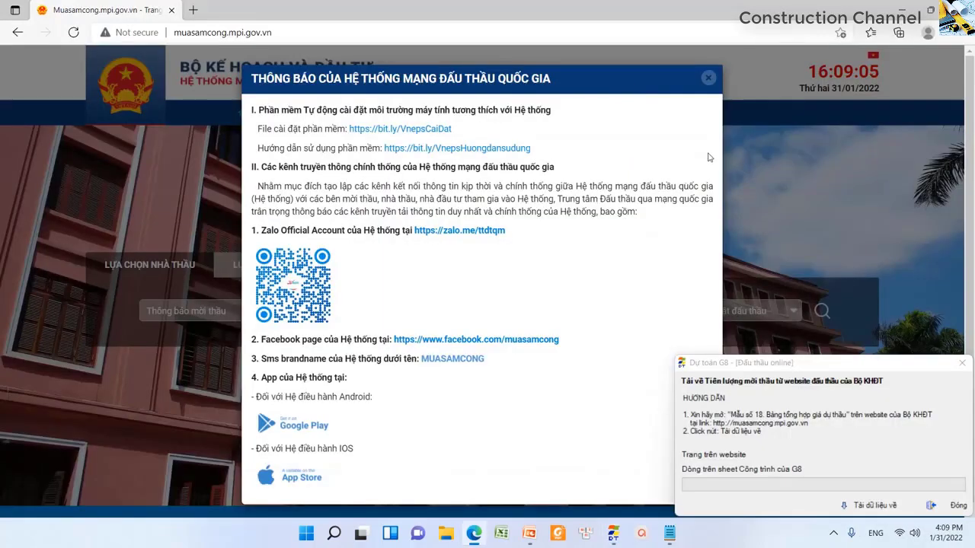
- Dismiss the muasamcong system notice and scroll through the homepage
click(708, 78)
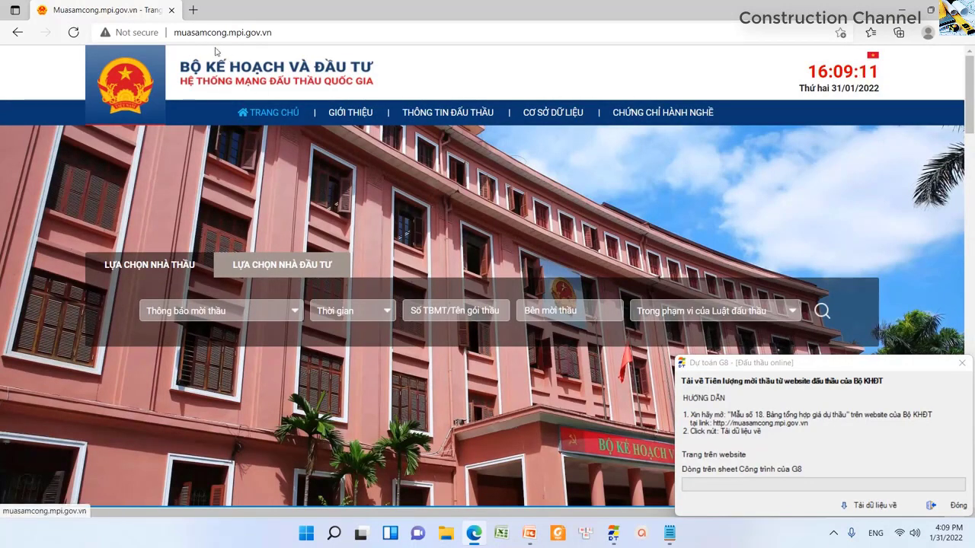
scroll(383, 200, down, 3)
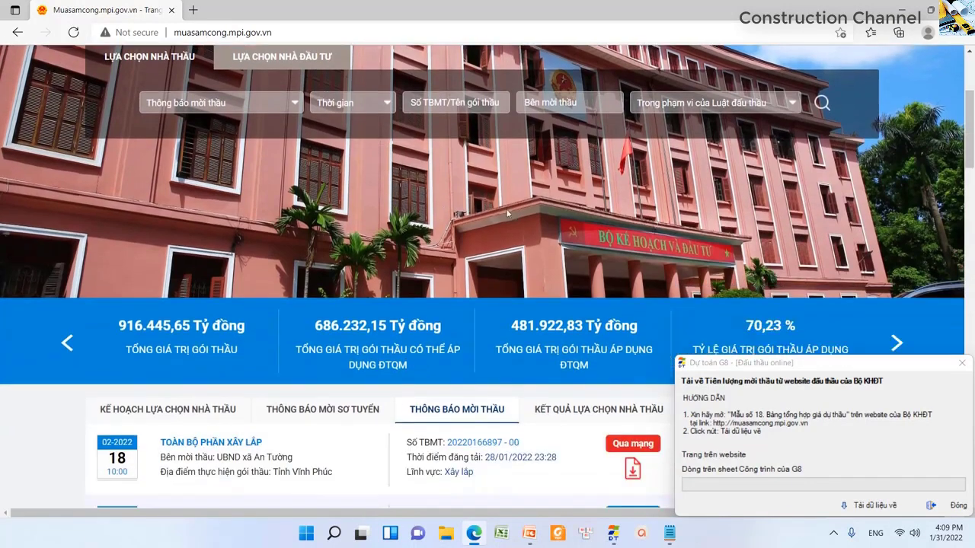
scroll(449, 183, down, 1)
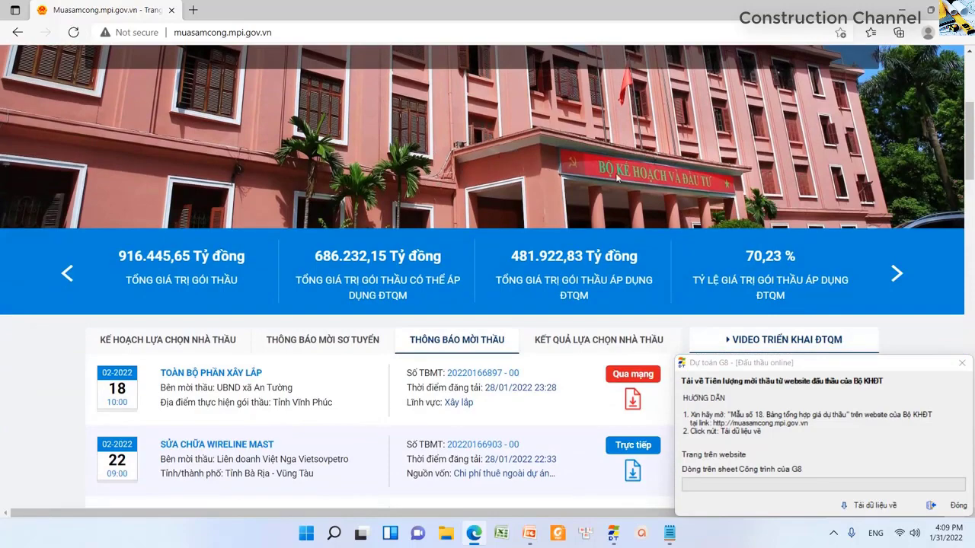
scroll(632, 175, up, 5)
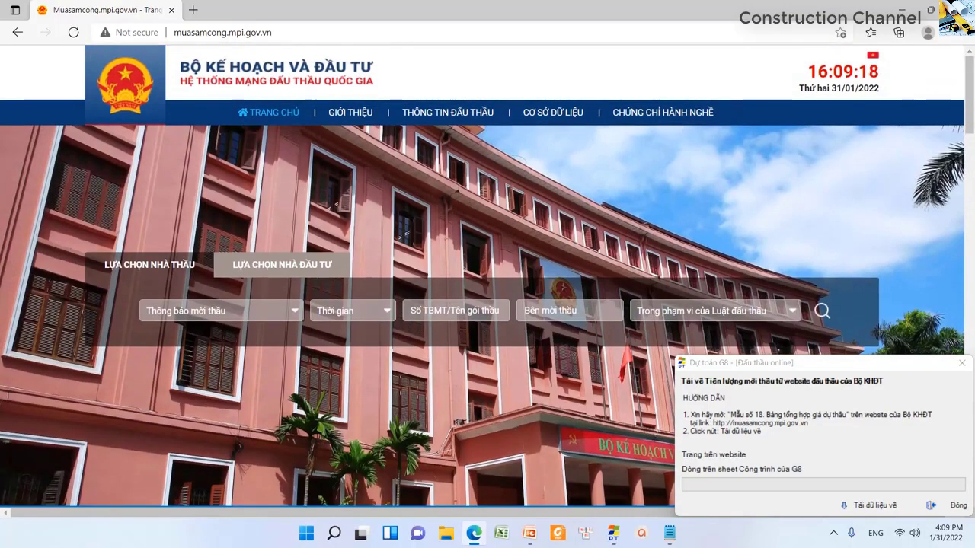
- Check Edge's version on the About page, then switch back to the muasamcong tab
click(957, 32)
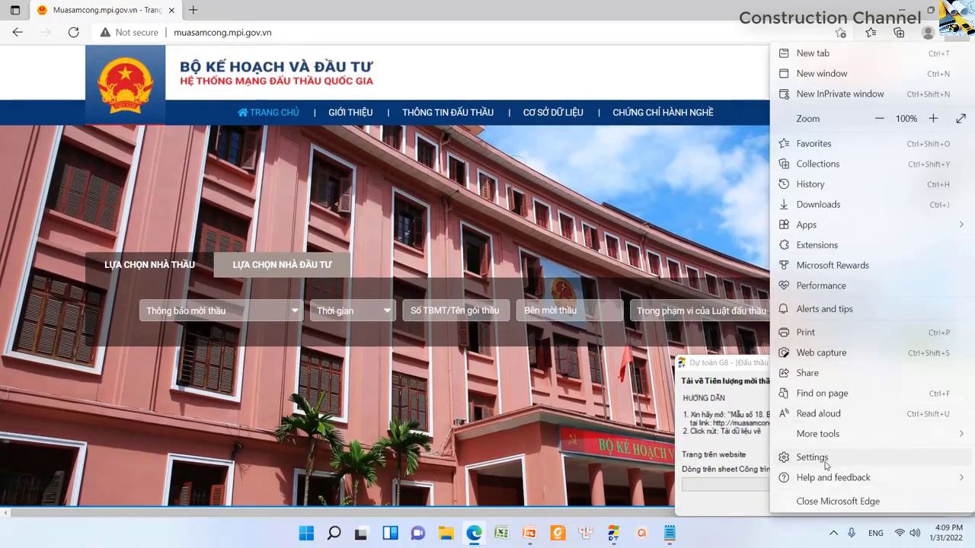
click(826, 460)
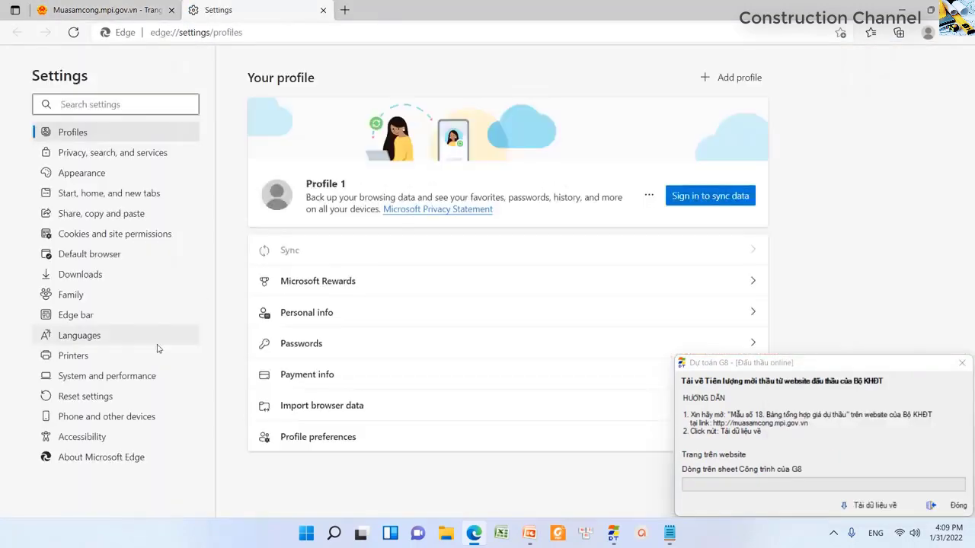
click(105, 458)
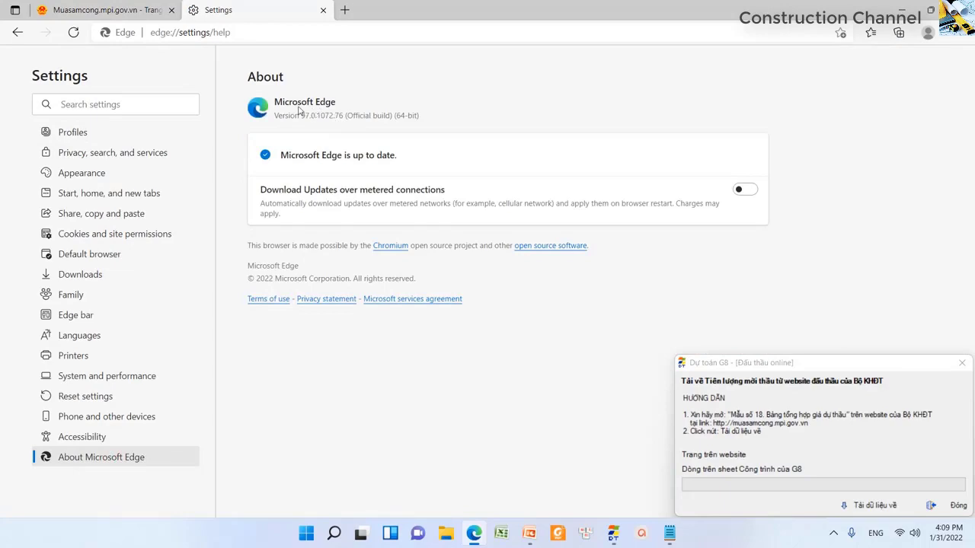
key(ctrl+shift+Tab)
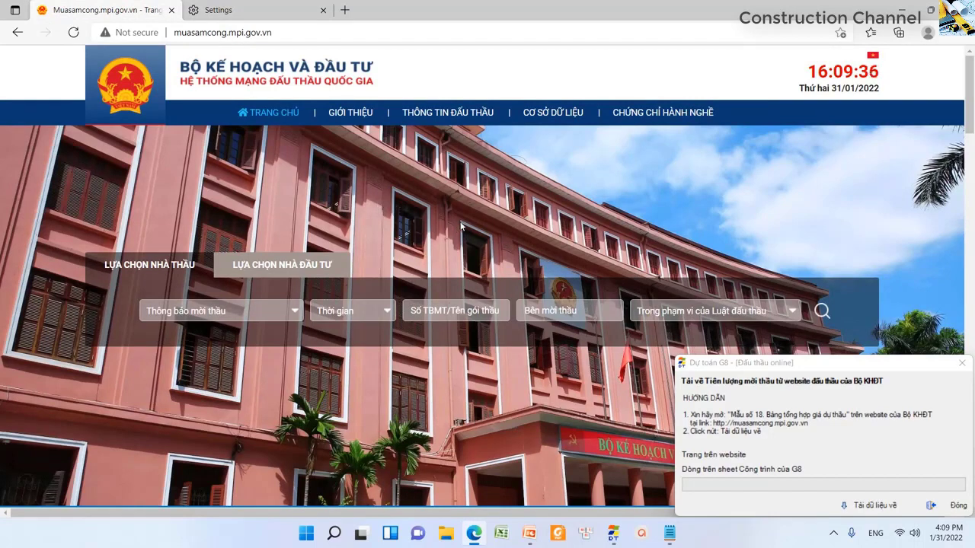
- Start the bid-quantity download with Tải dữ liệu về, confirm Yes, and read the Kích hoạt Internet Explorer guide
click(873, 506)
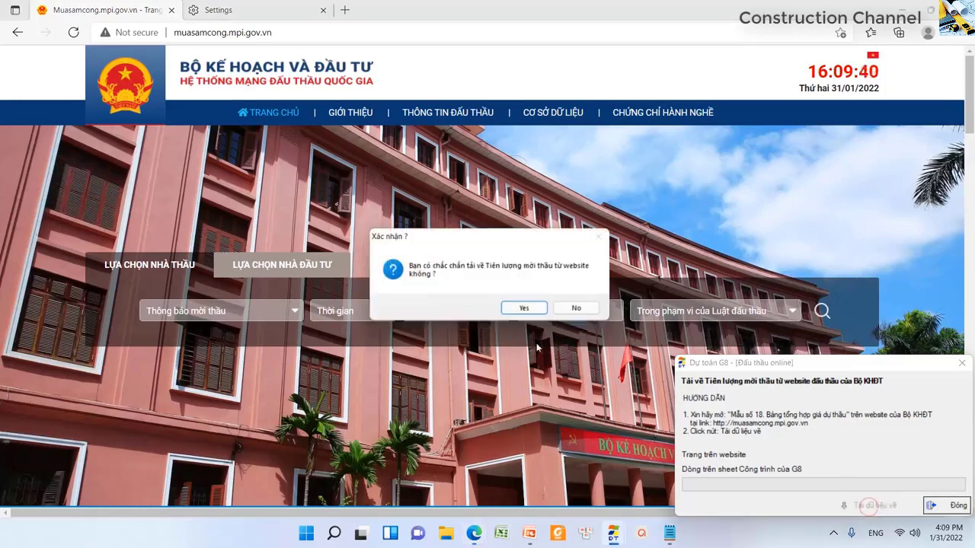
click(527, 309)
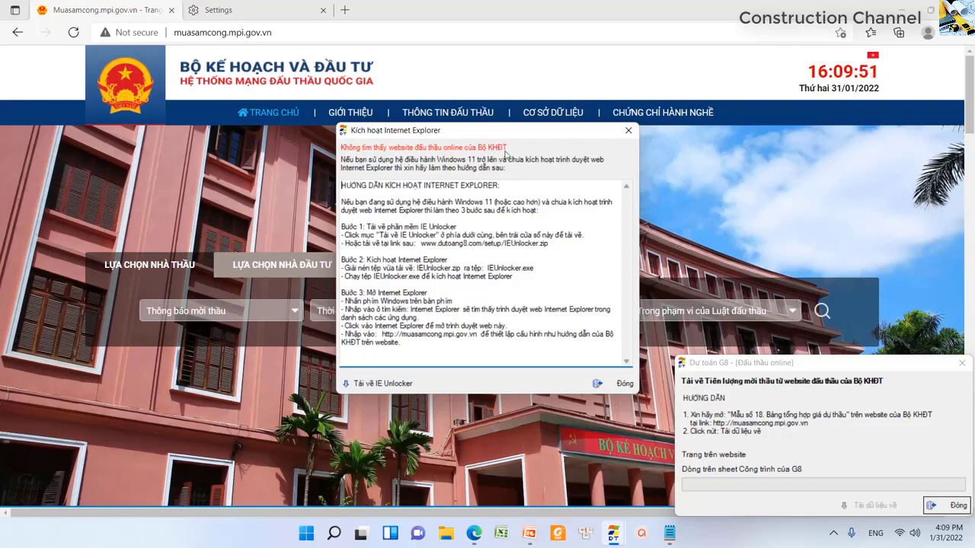
drag(347, 193, 501, 187)
click(430, 189)
drag(424, 189, 501, 188)
click(471, 210)
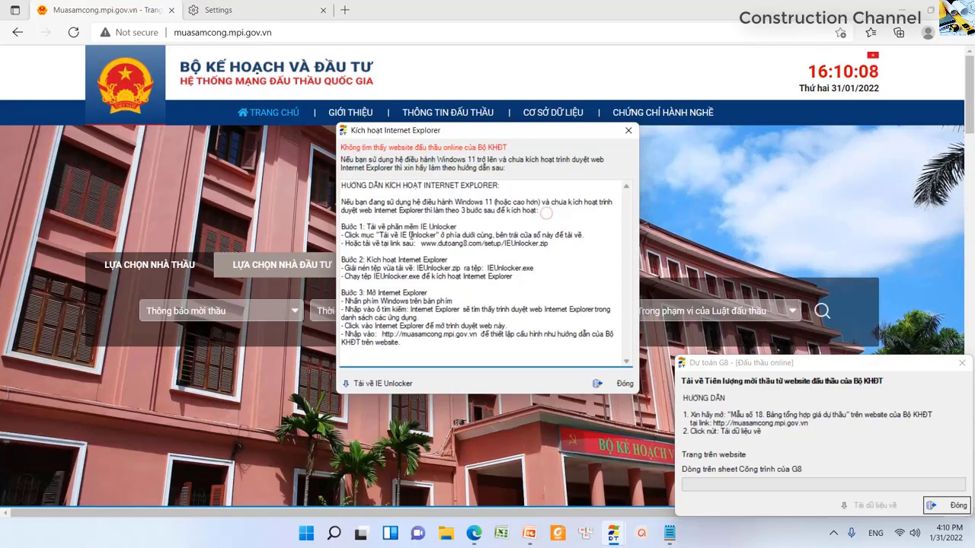
drag(341, 226, 460, 226)
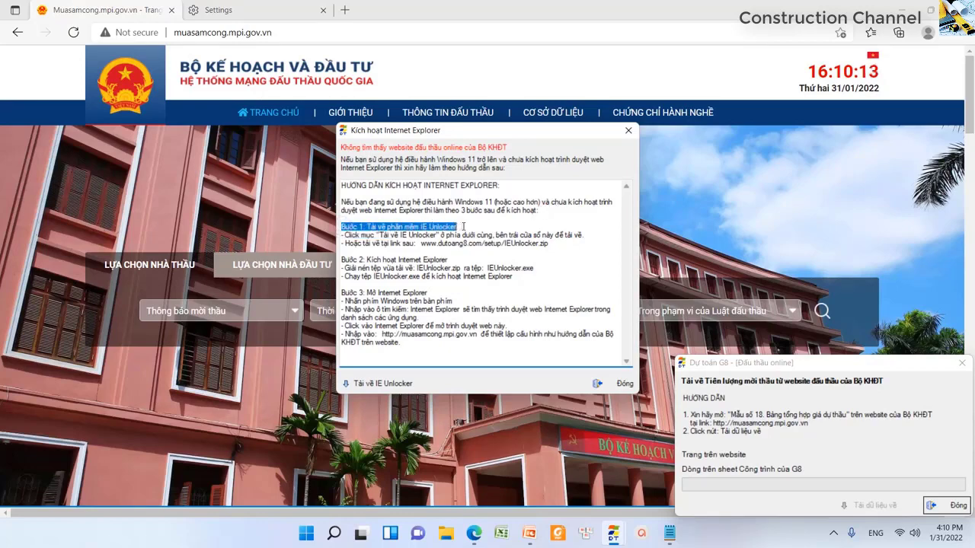
click(460, 227)
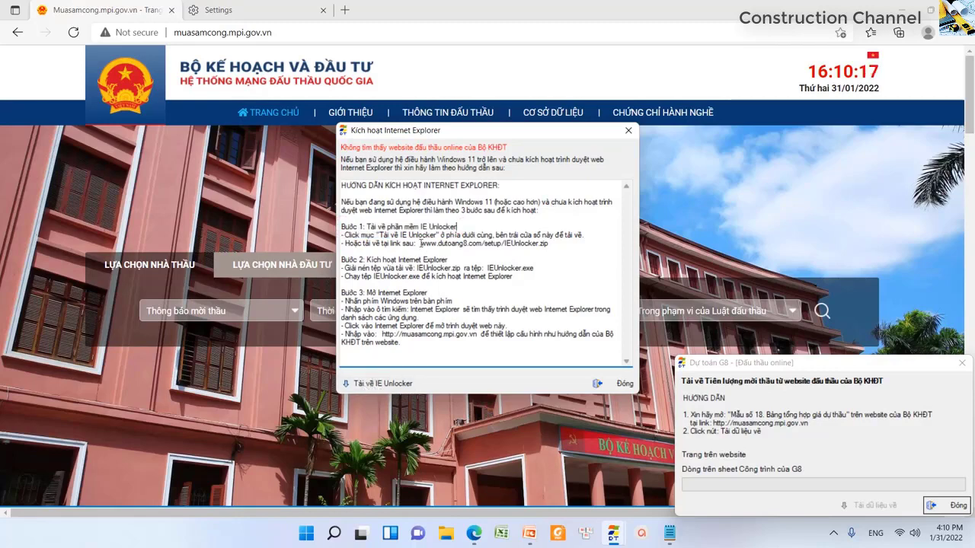
- Copy the IEUnlocker.zip link, download IE Unlocker, then close the activation guide with Đóng
drag(420, 244, 548, 246)
right_click(542, 242)
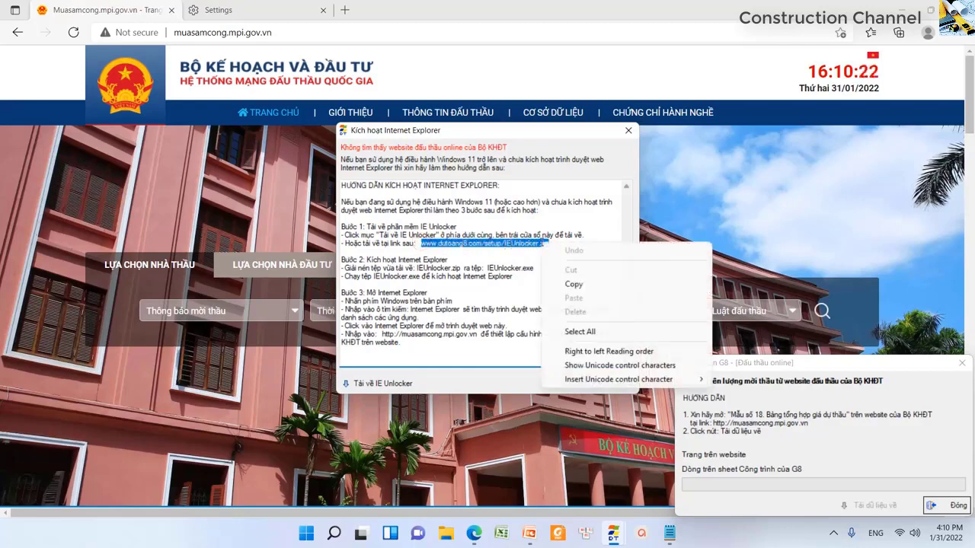
click(573, 285)
triple_click(482, 256)
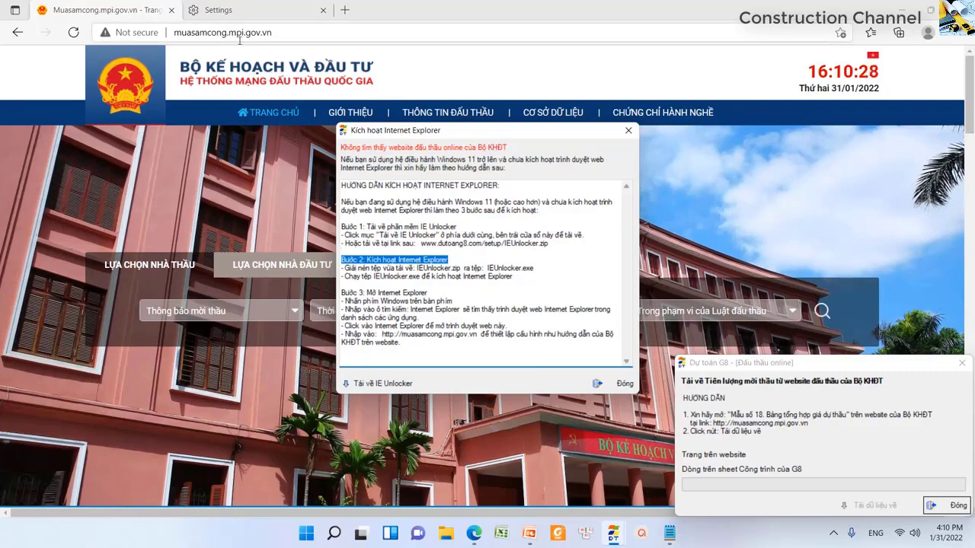
click(419, 211)
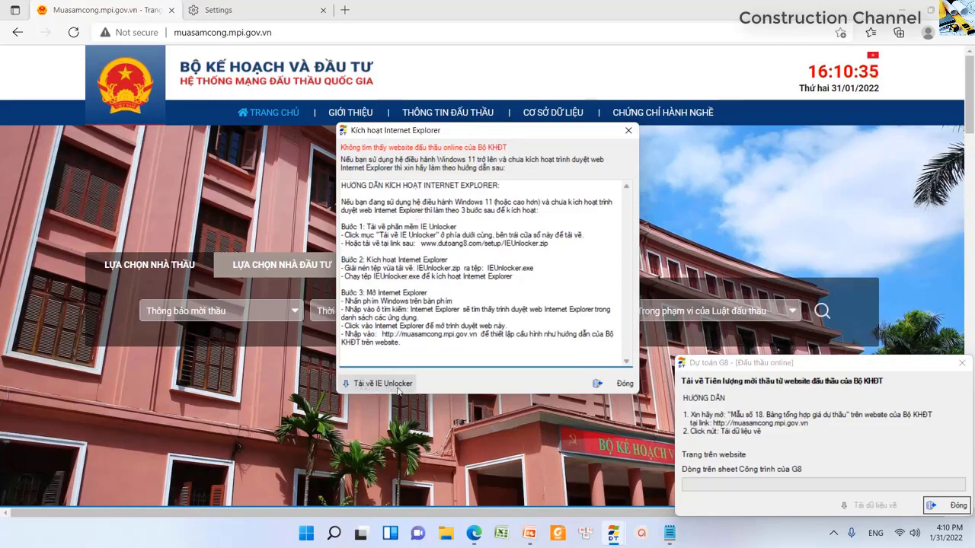
click(399, 388)
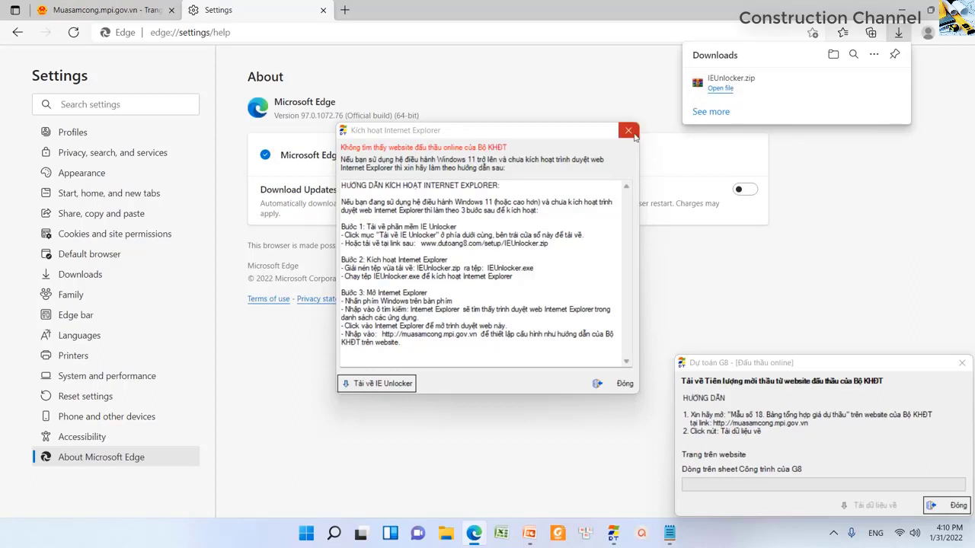
drag(366, 226, 441, 342)
click(441, 342)
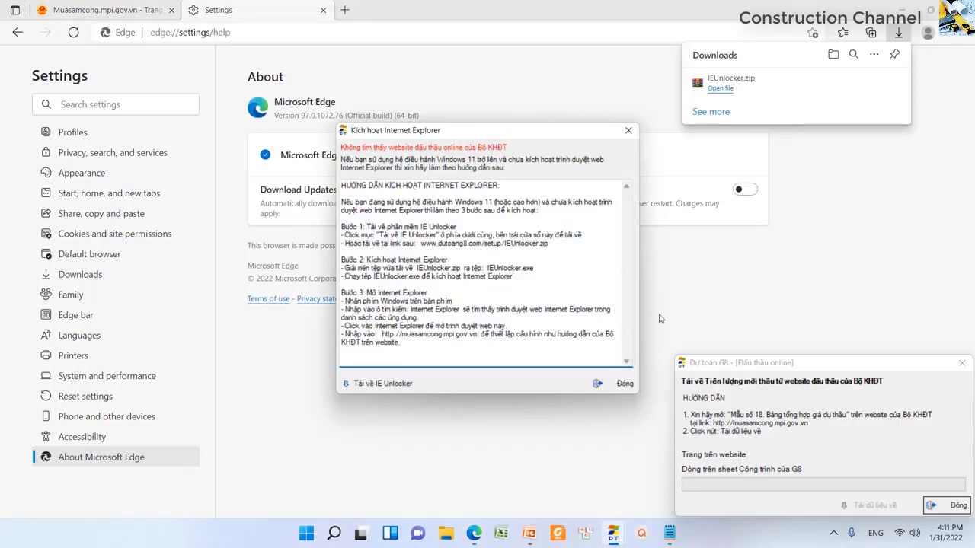
click(626, 384)
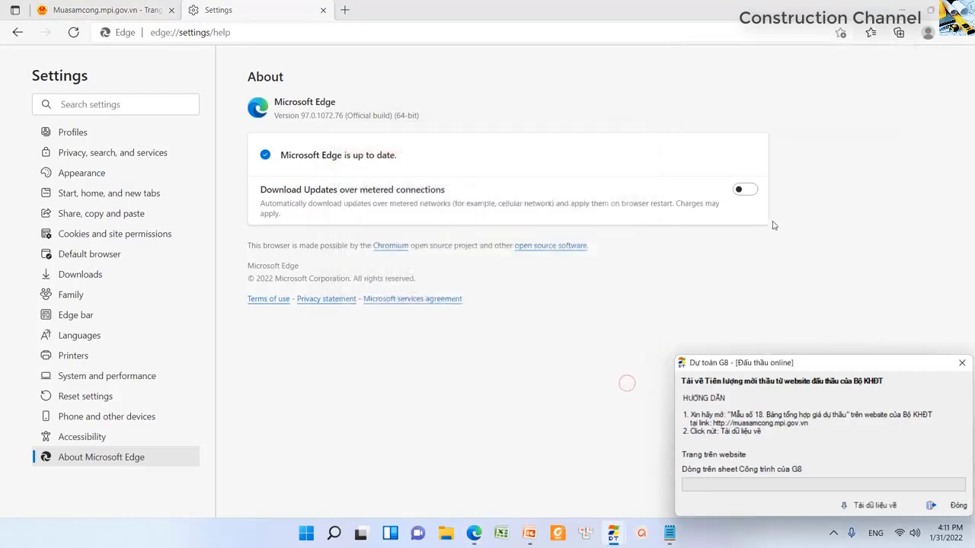
- Show IEUnlocker.zip in its folder from Edge's Downloads list
click(958, 33)
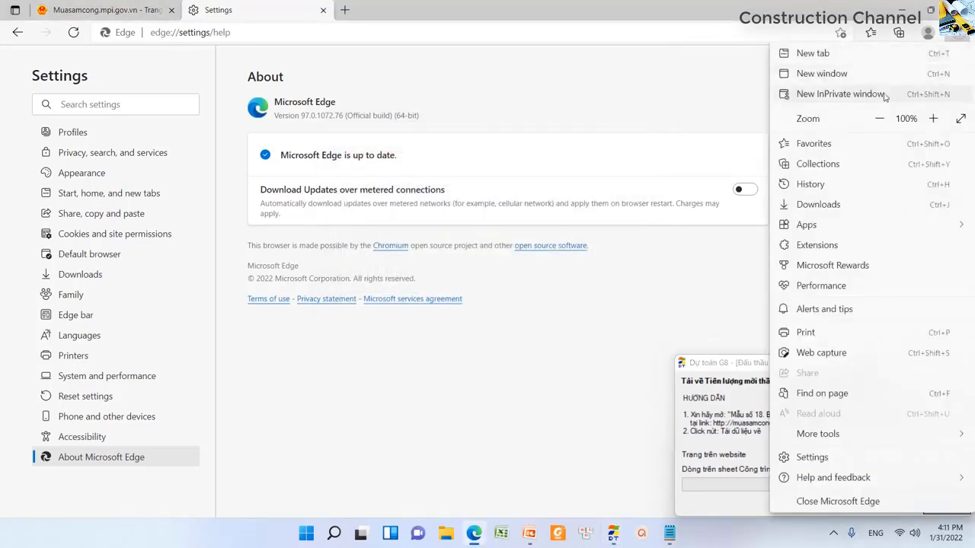
click(818, 204)
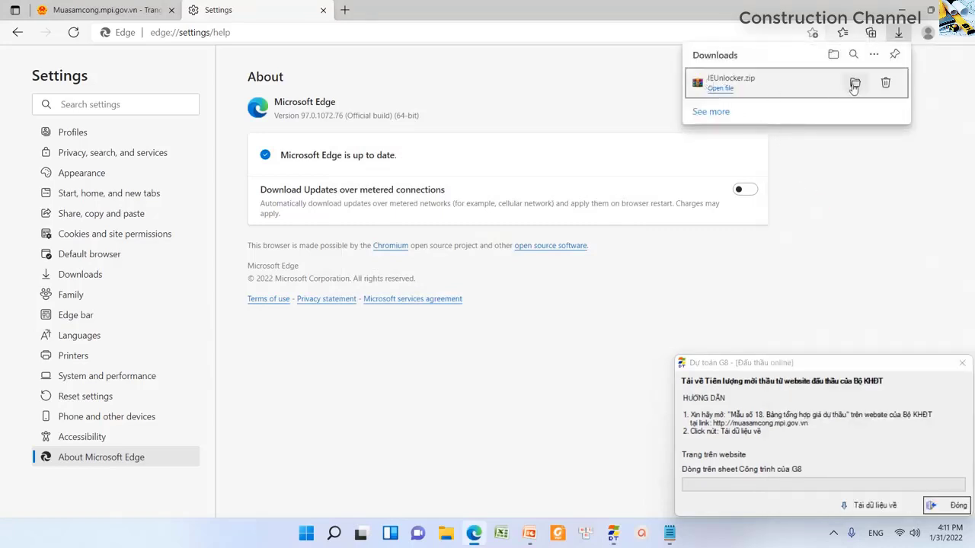
click(854, 86)
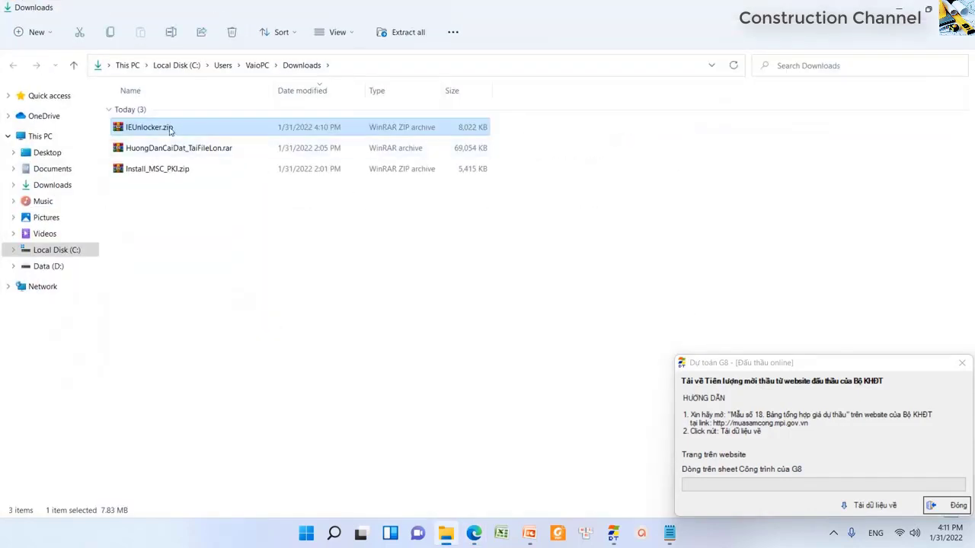
- Open IEUnlocker.zip with Windows Explorer to browse its contents
right_click(170, 130)
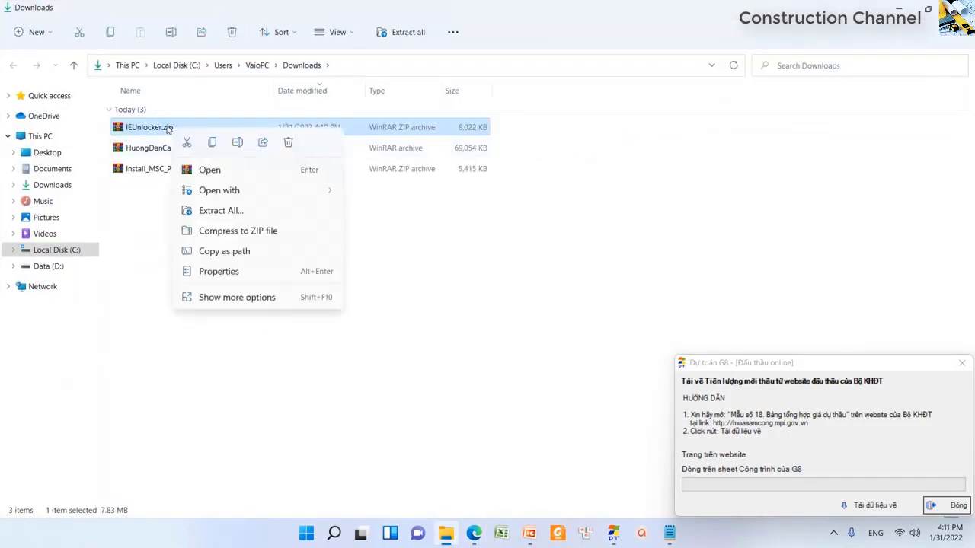
click(233, 299)
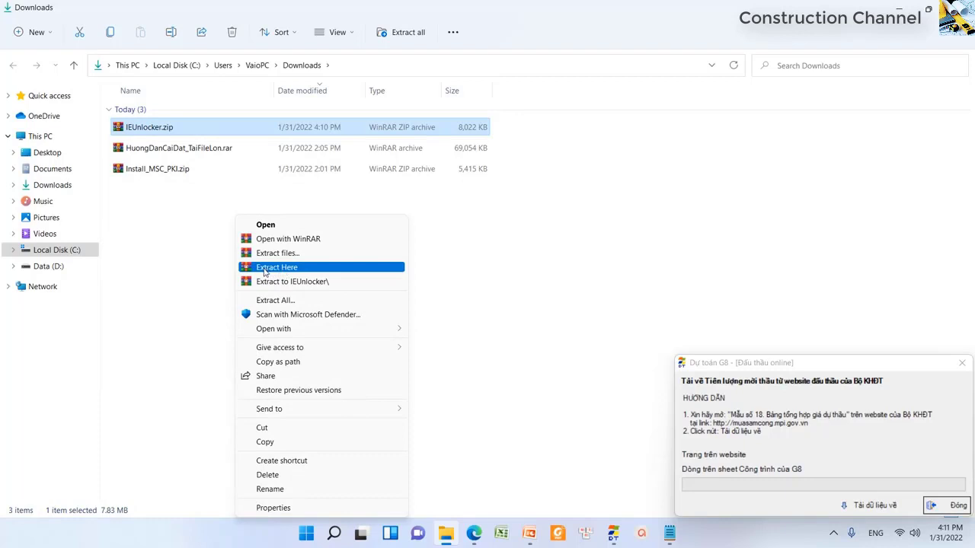
mouse_move(283, 335)
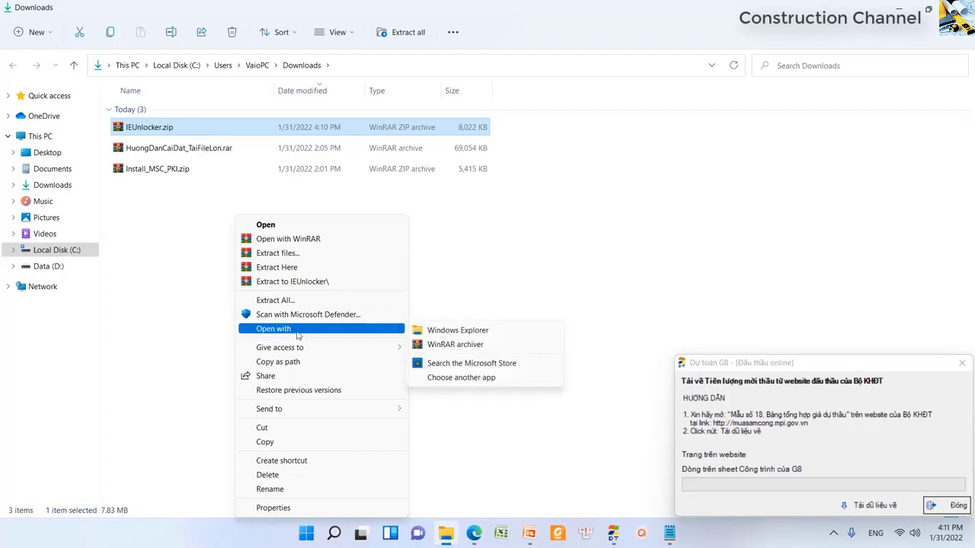
click(500, 332)
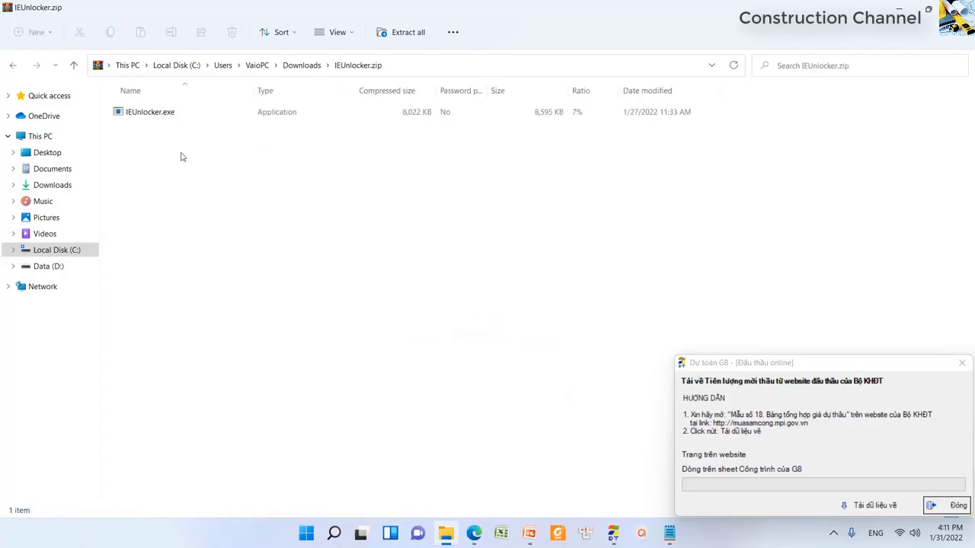
- Copy IEUnlocker.exe from the archive and paste it into the Downloads folder
right_click(158, 116)
click(188, 156)
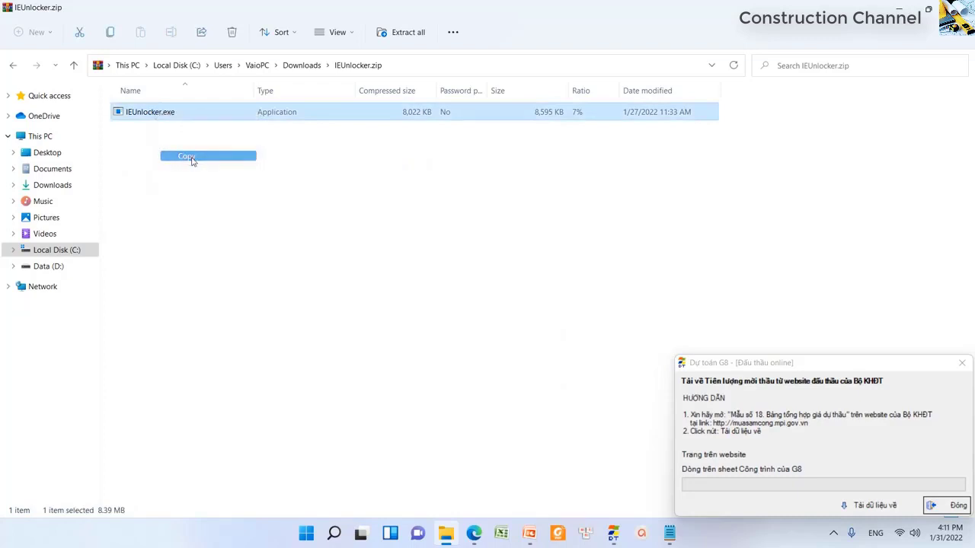
click(74, 65)
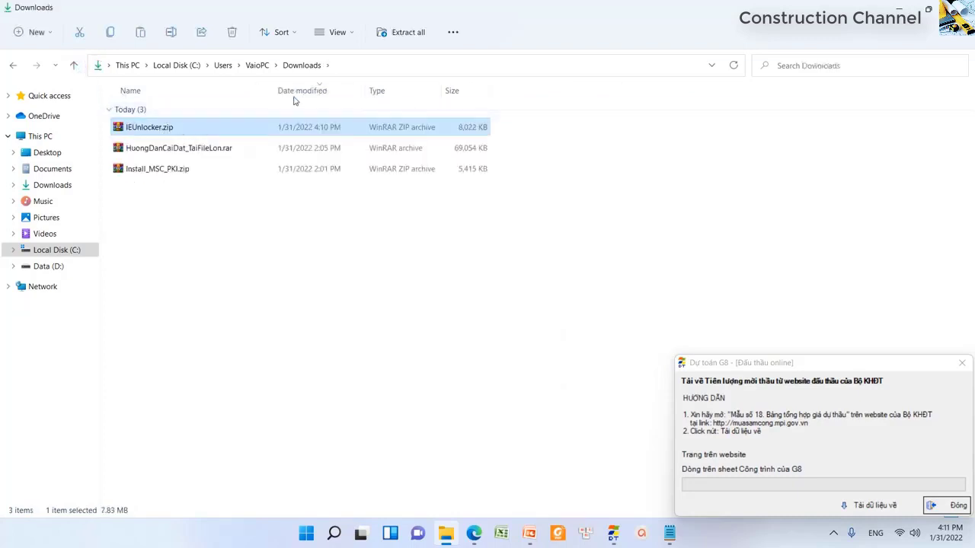
right_click(225, 208)
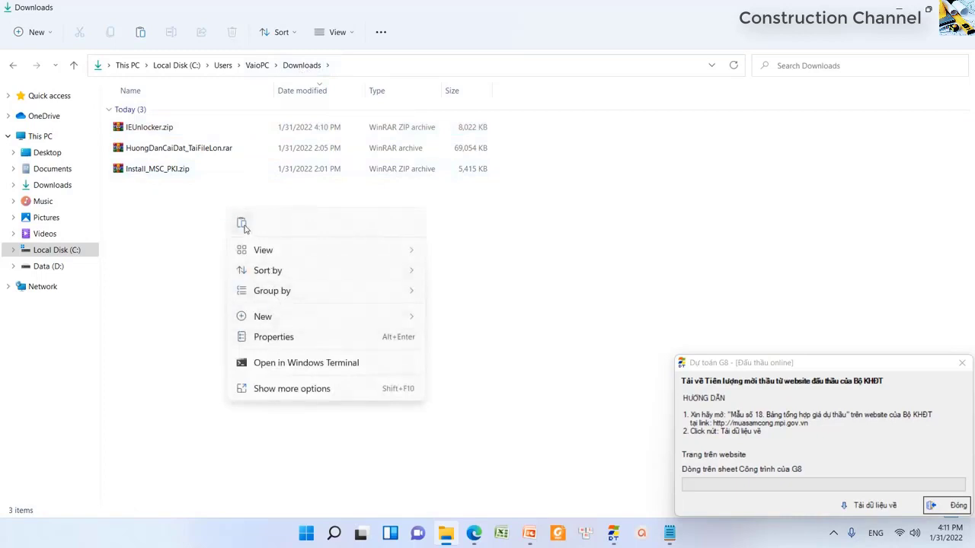
click(242, 225)
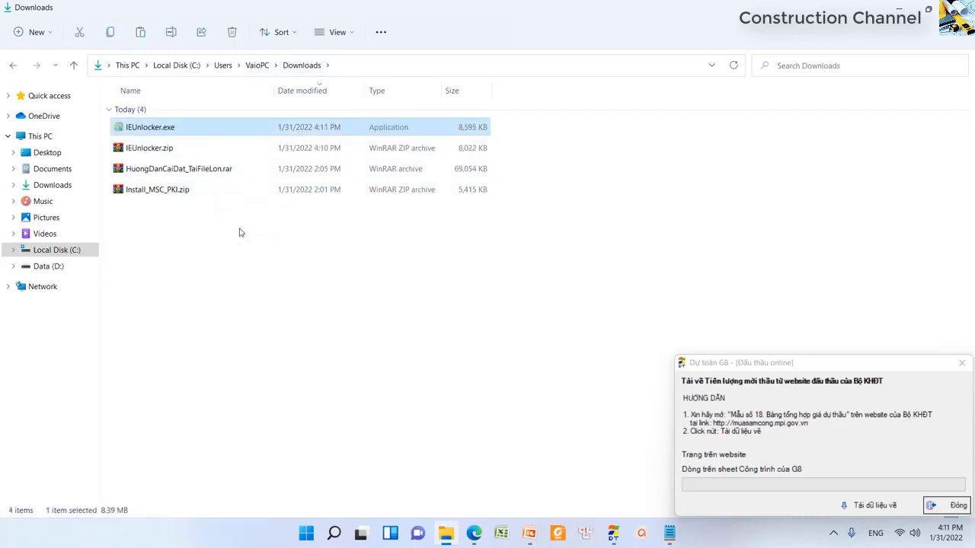
right_click(155, 131)
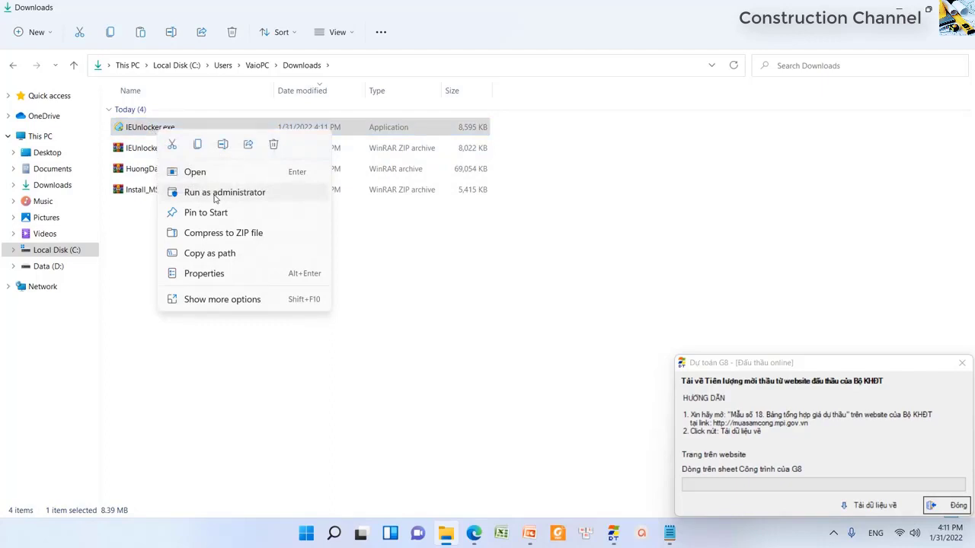
- Run IEUnlocker.exe as administrator, then launch it again by double-clicking
click(215, 194)
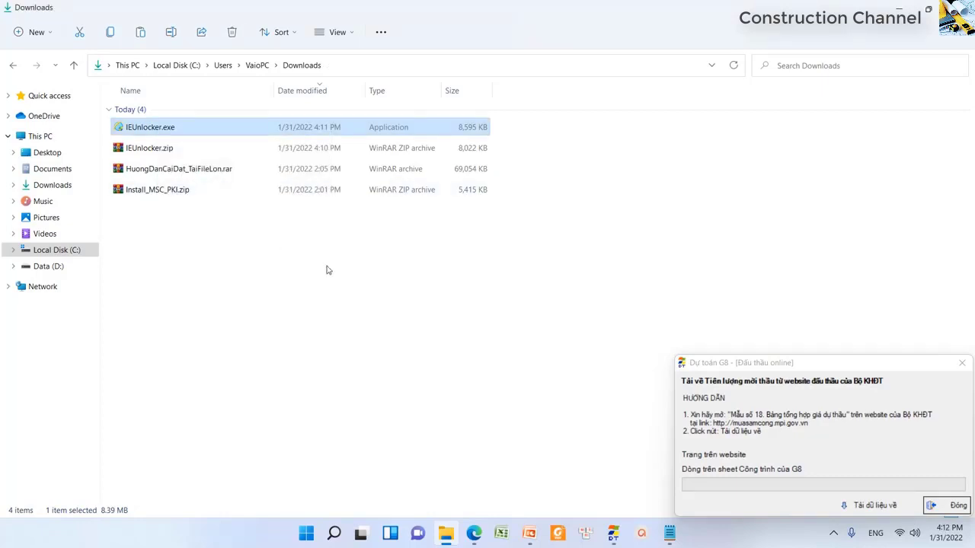
click(388, 304)
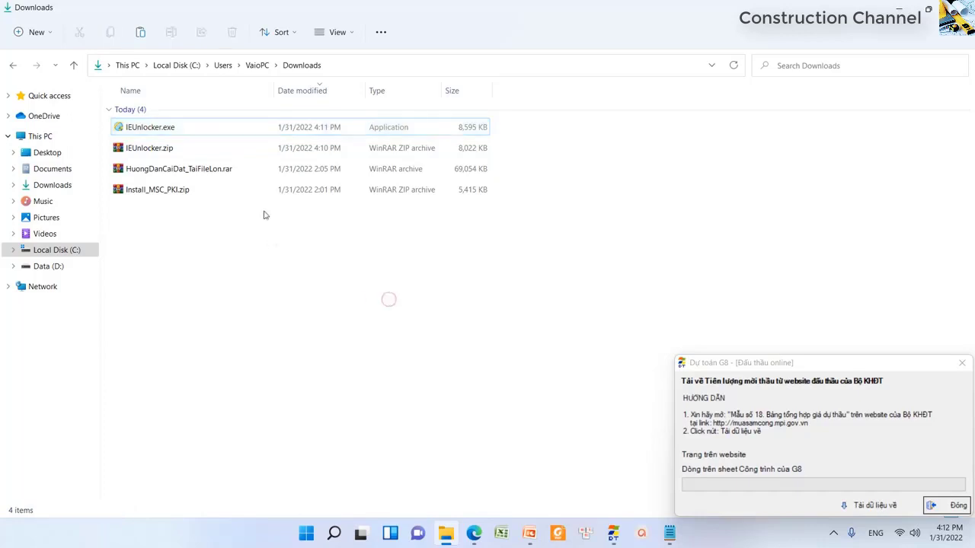
double_click(197, 130)
click(335, 277)
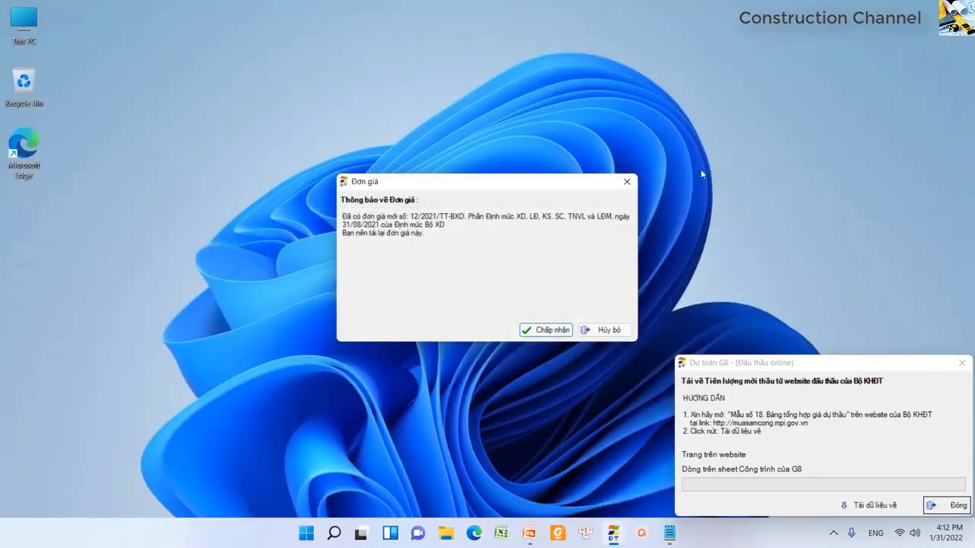
- Close the Đơn giá notice and bid-download panel, then minimize Dự toán G8
click(604, 329)
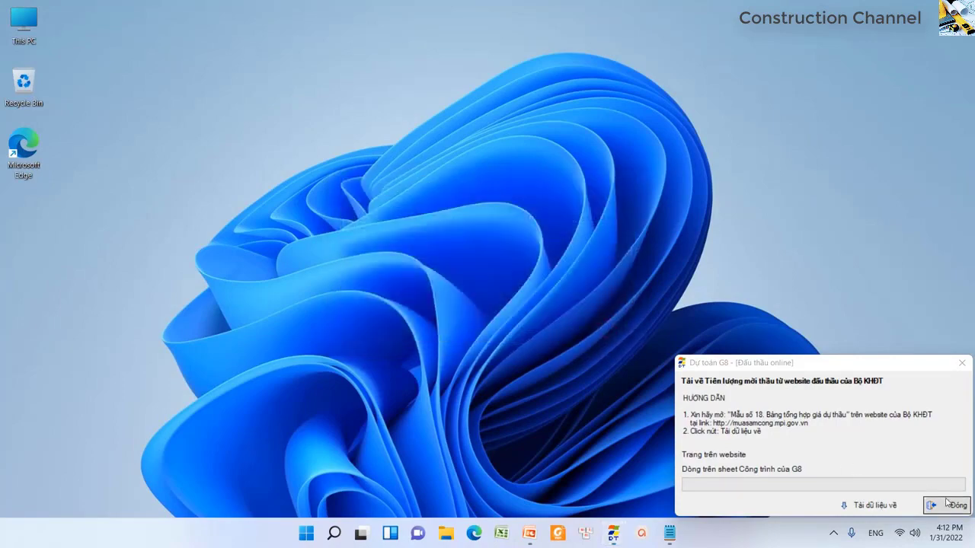
click(948, 505)
click(901, 7)
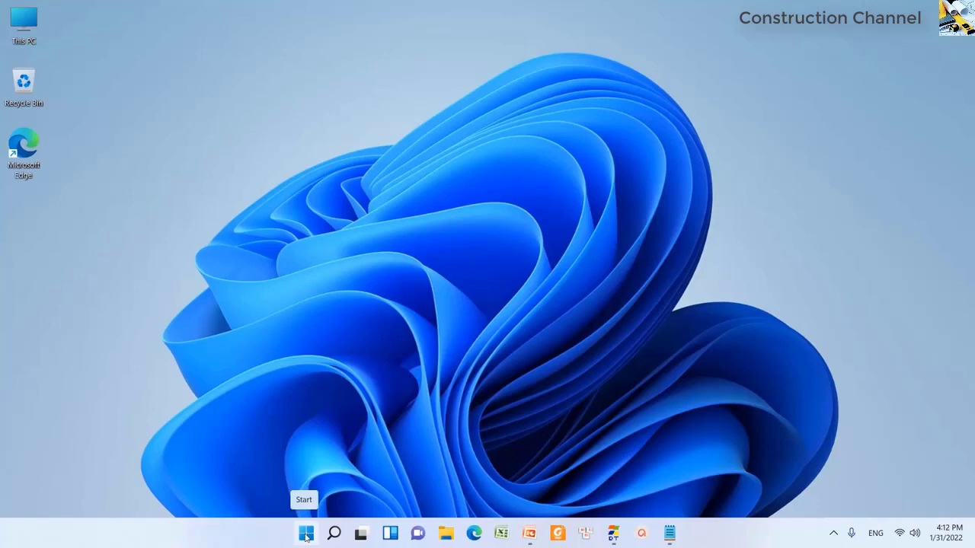
- Search Windows for 'Inter', pin Internet Explorer to the taskbar, and close search
click(305, 535)
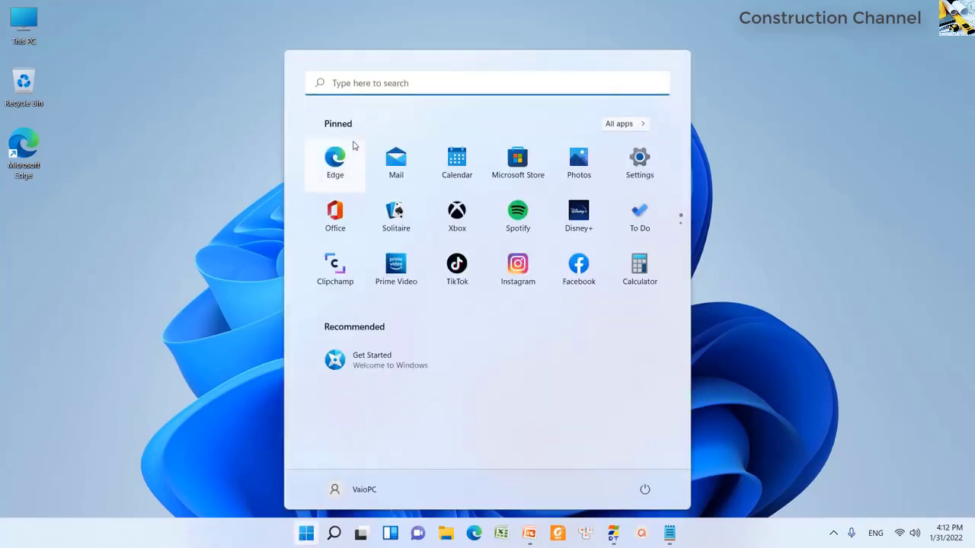
click(358, 84)
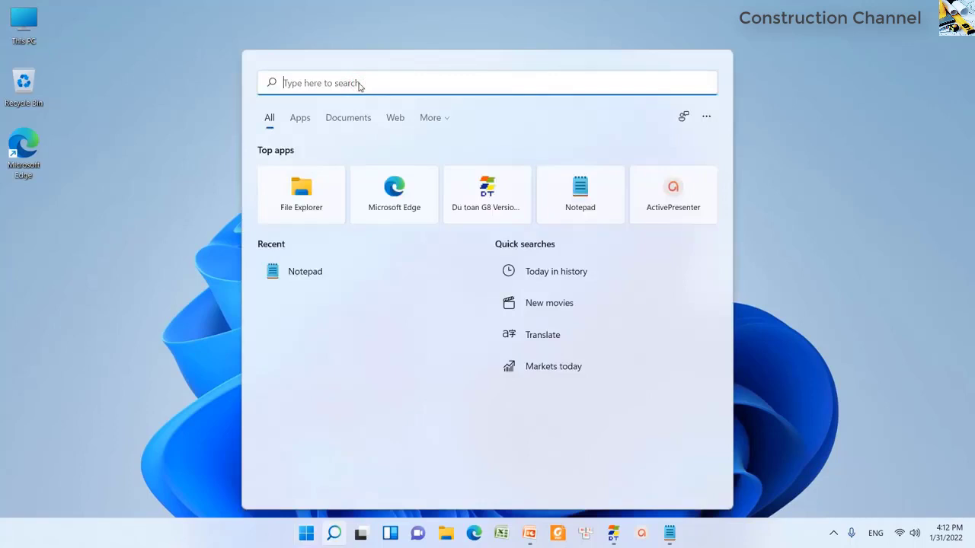
text(Inter)
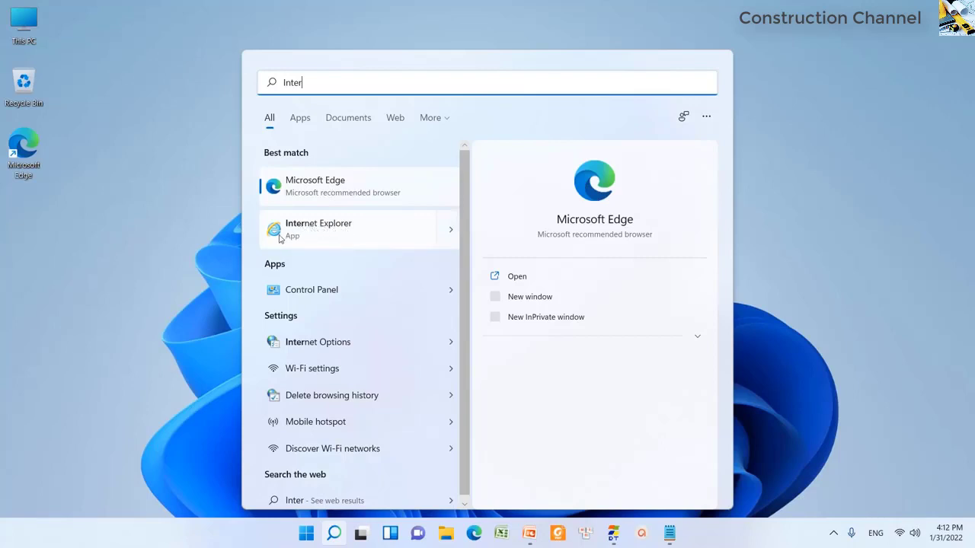
right_click(329, 232)
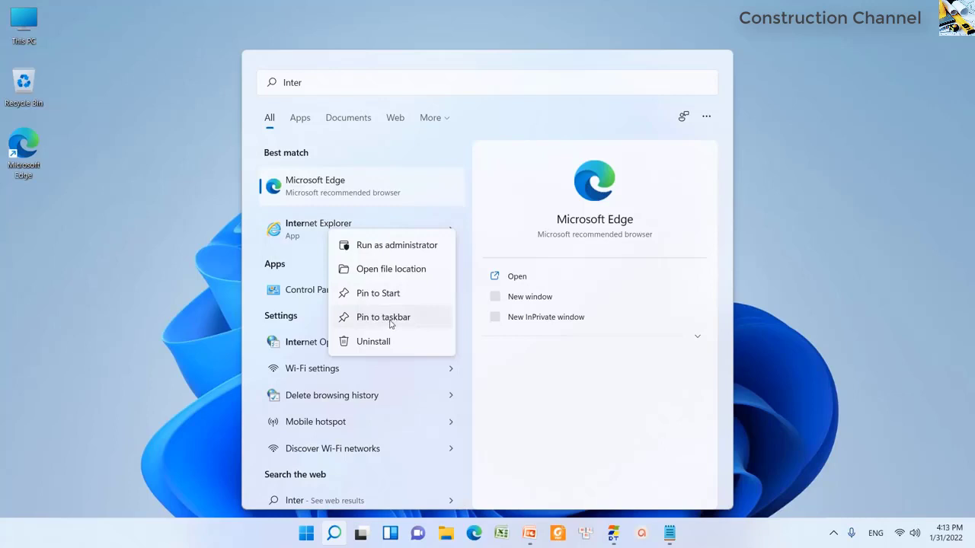
click(390, 321)
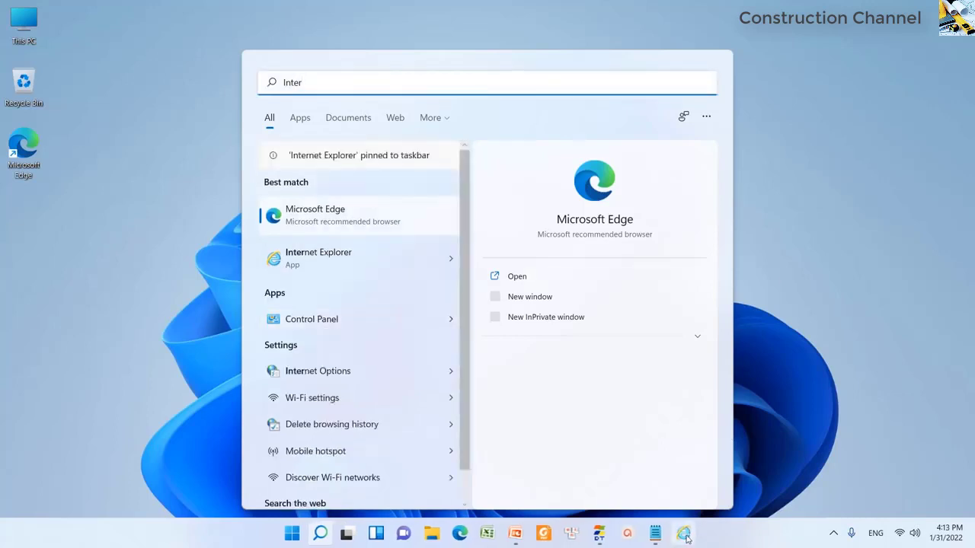
click(793, 147)
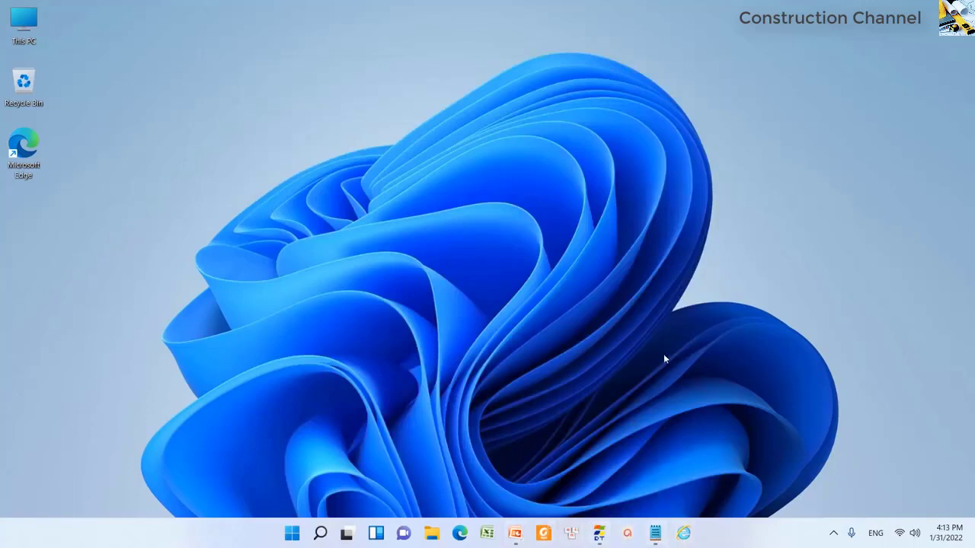
- Restore PowerPoint, show the DỰ TOÁN G8 slide full-screen, end the show and minimize
click(515, 533)
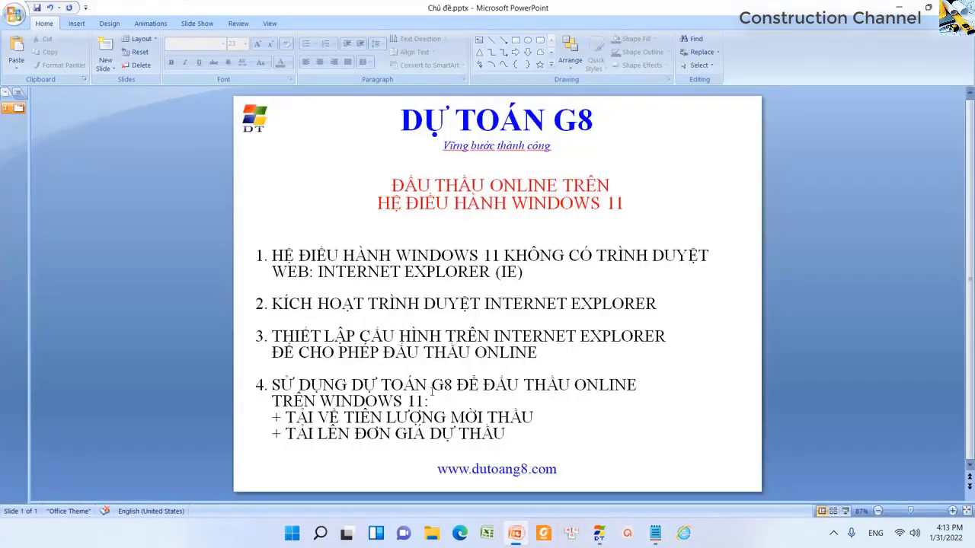
key(F5)
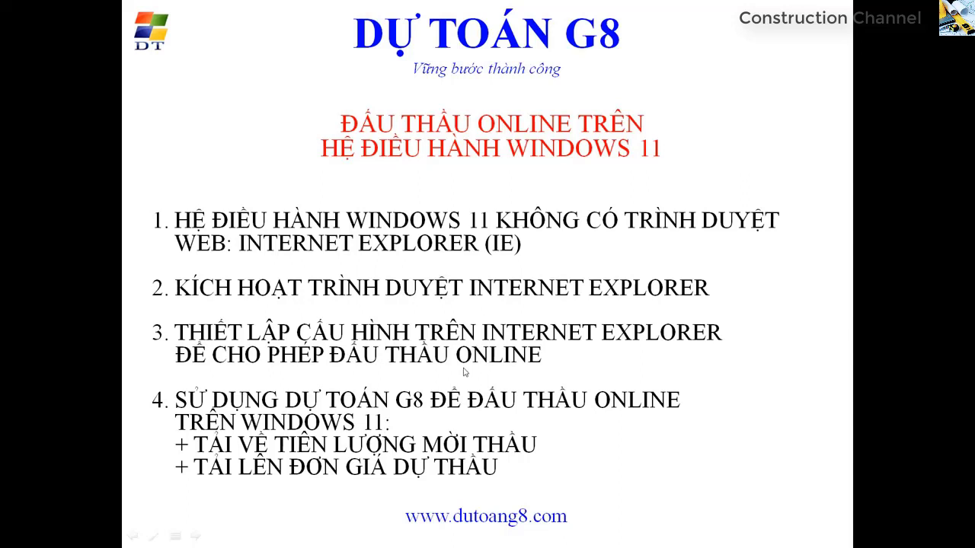
key(Escape)
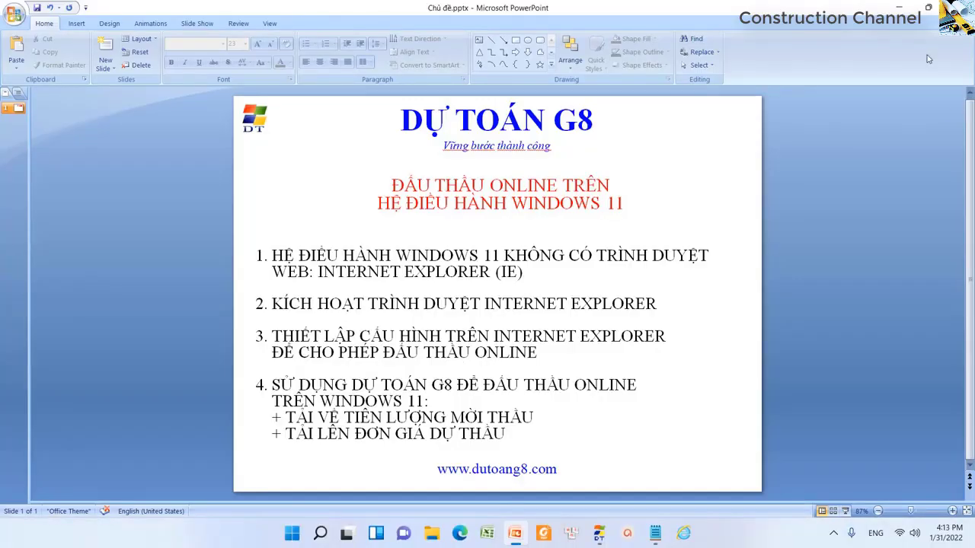
click(905, 8)
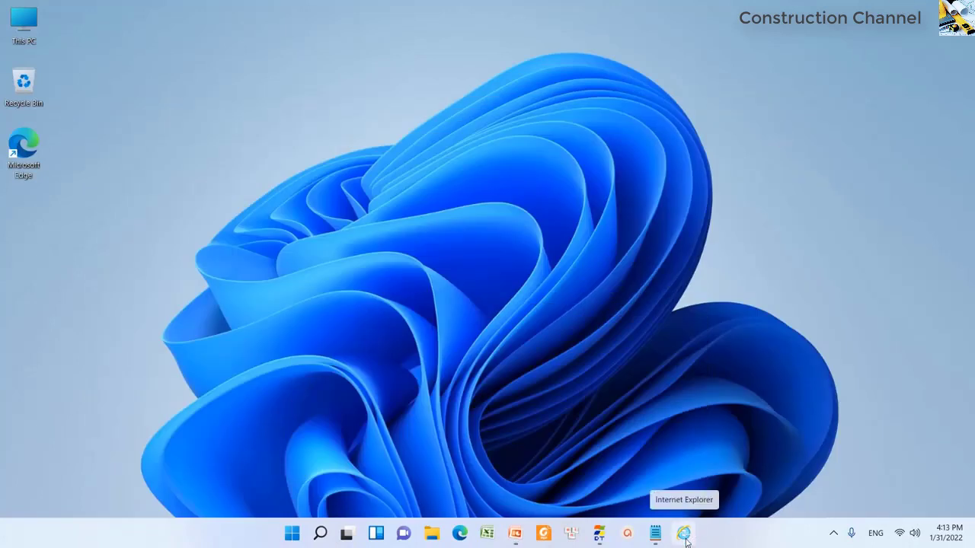
- Launch Internet Explorer from the taskbar and maximize its window
click(684, 535)
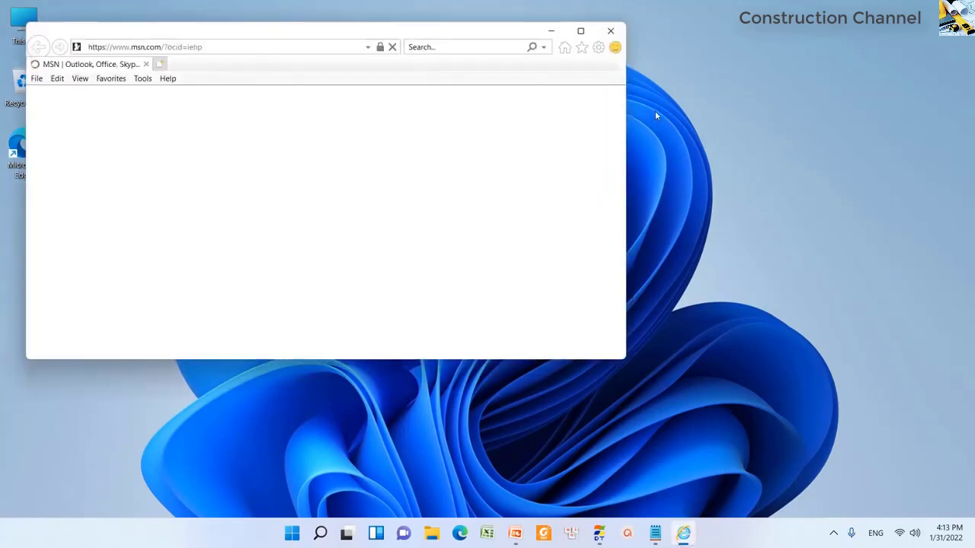
click(580, 31)
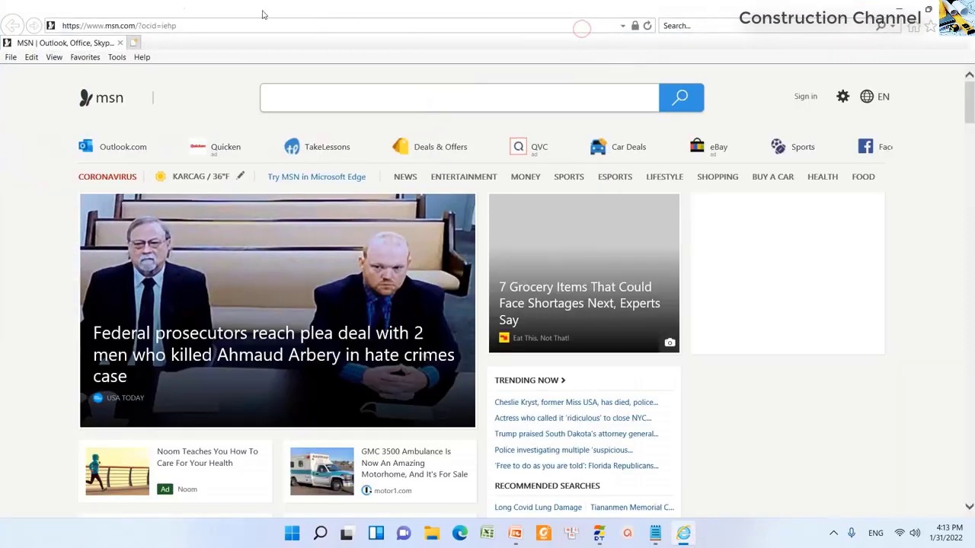
click(190, 27)
right_click(190, 27)
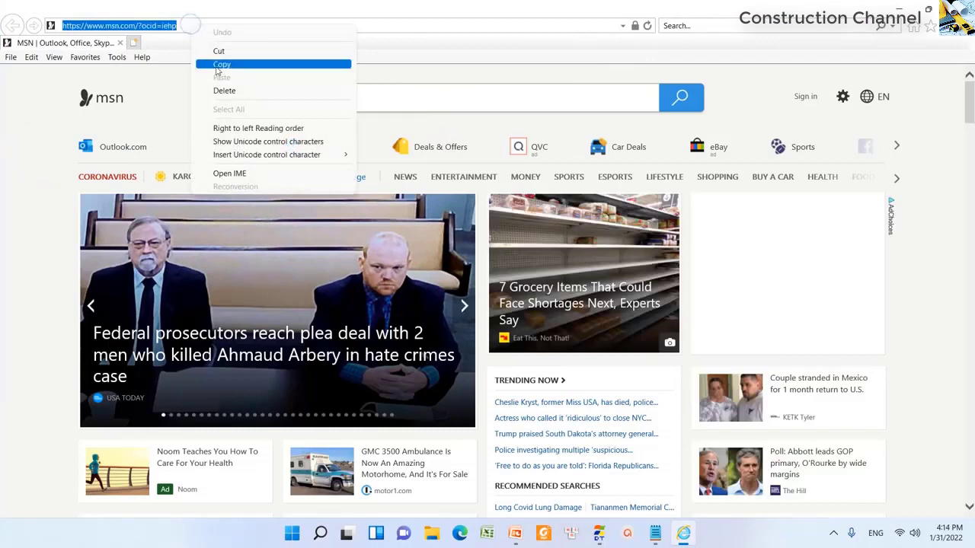
click(187, 27)
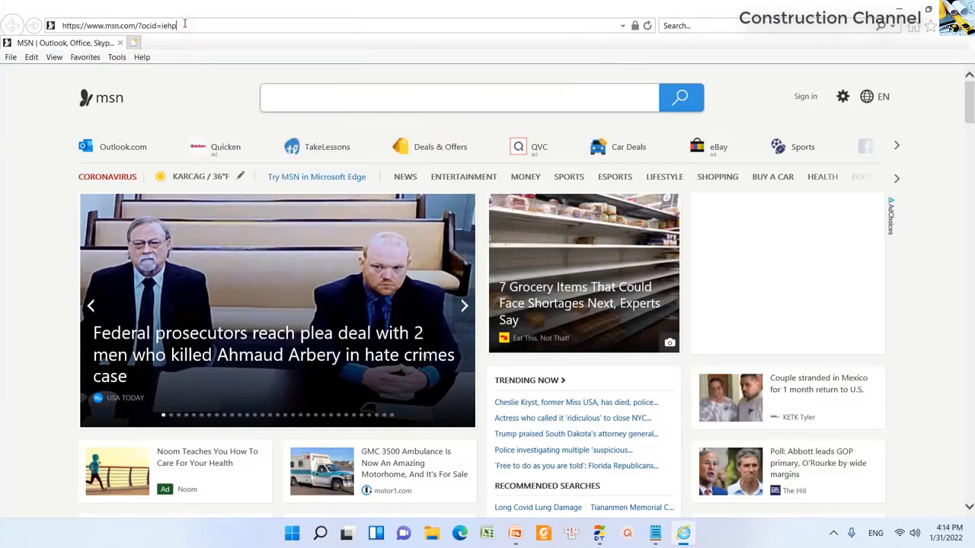
- Copy the muasamcong.mpi.gov.vn address from Notepad into Internet Explorer and load it
key(alt+Tab)
key(alt+Tab)
key(alt+Tab)
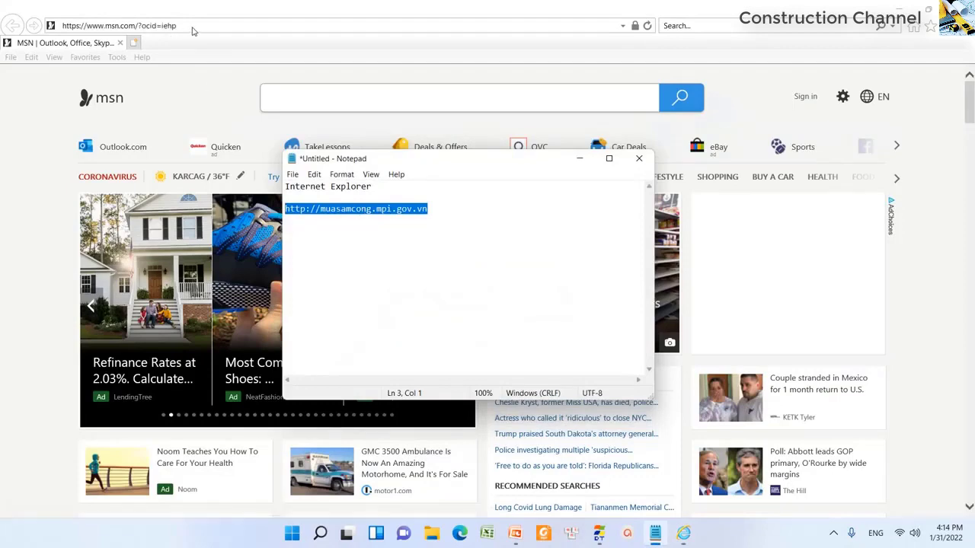
key(ctrl+c)
key(alt+Tab)
key(ctrl+v)
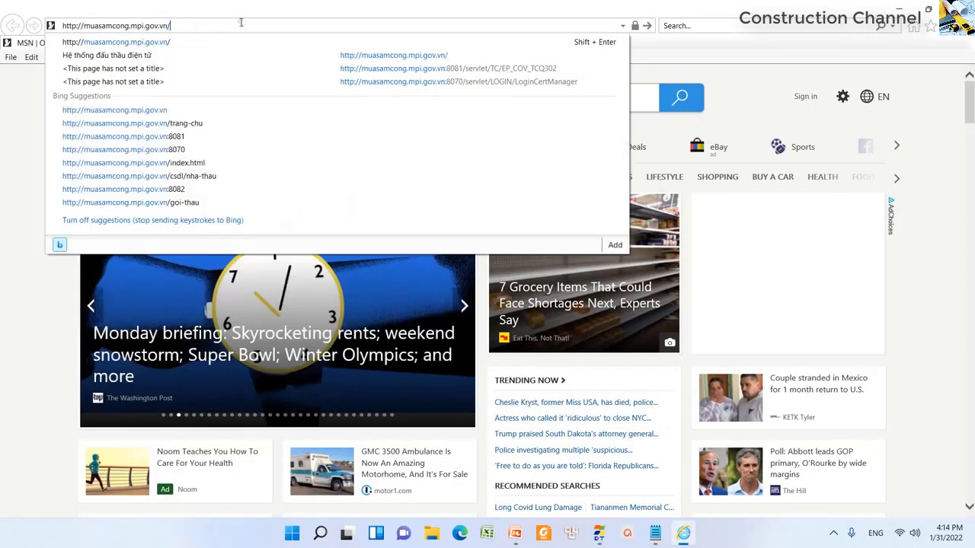
key(Return)
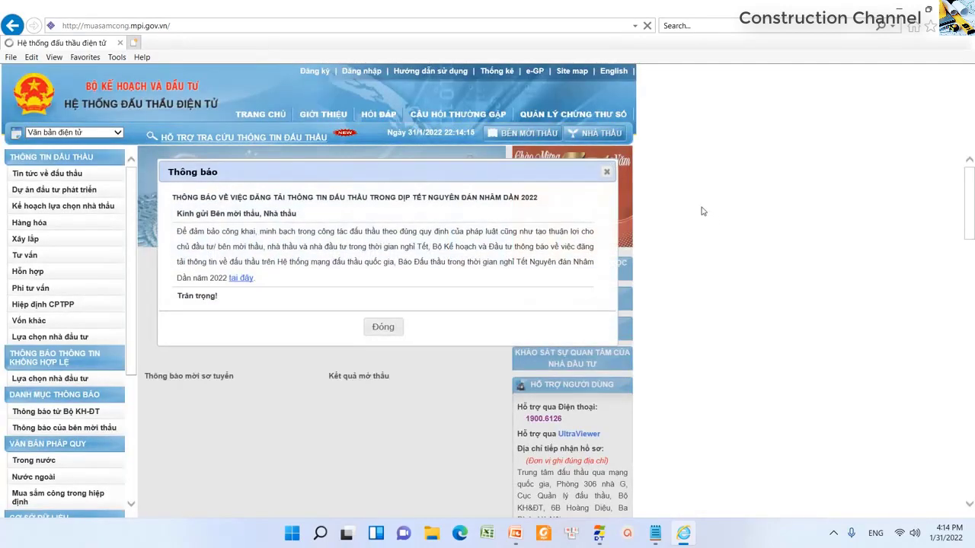
- Close the Thông báo notice, open Hướng dẫn sử dụng, and download guide item 1.1
click(606, 171)
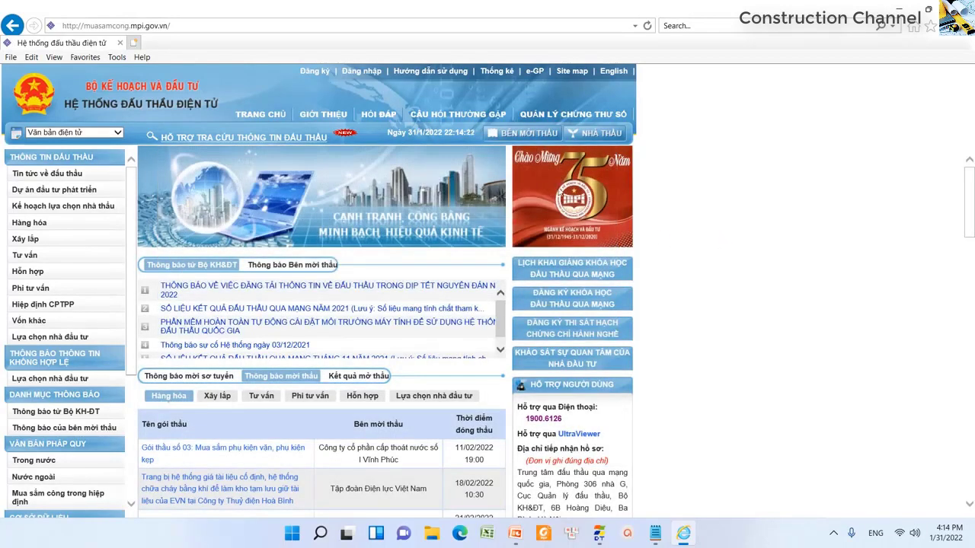
click(440, 72)
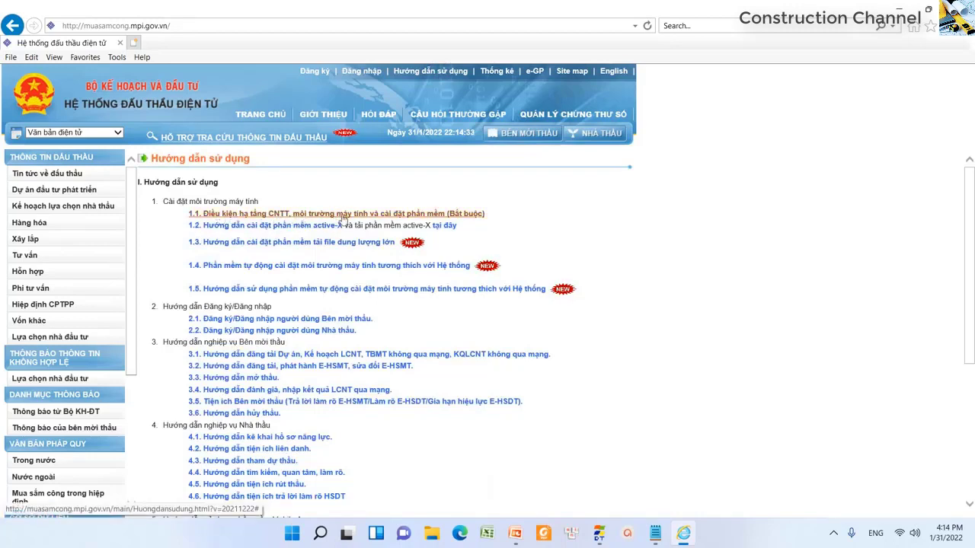
click(453, 216)
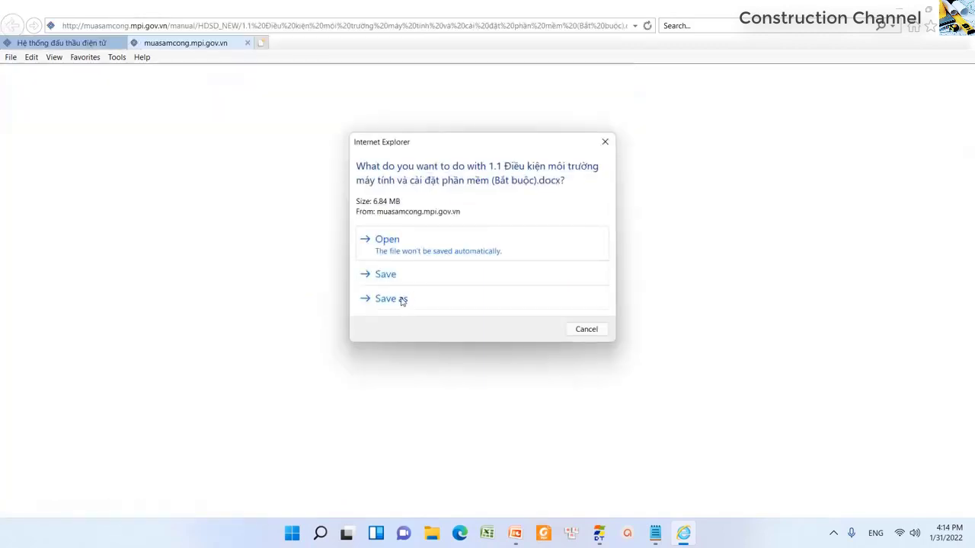
- Save the item 1.1 computer-environment requirements .docx
click(386, 275)
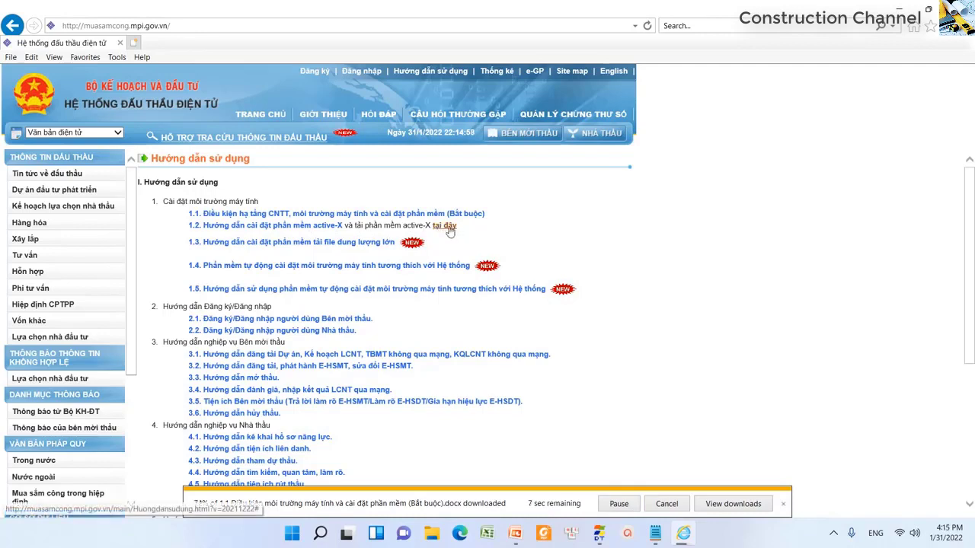
- Download Install_MSC_PKI.zip from item 1.2 and save it into Downloads via Save as
click(447, 227)
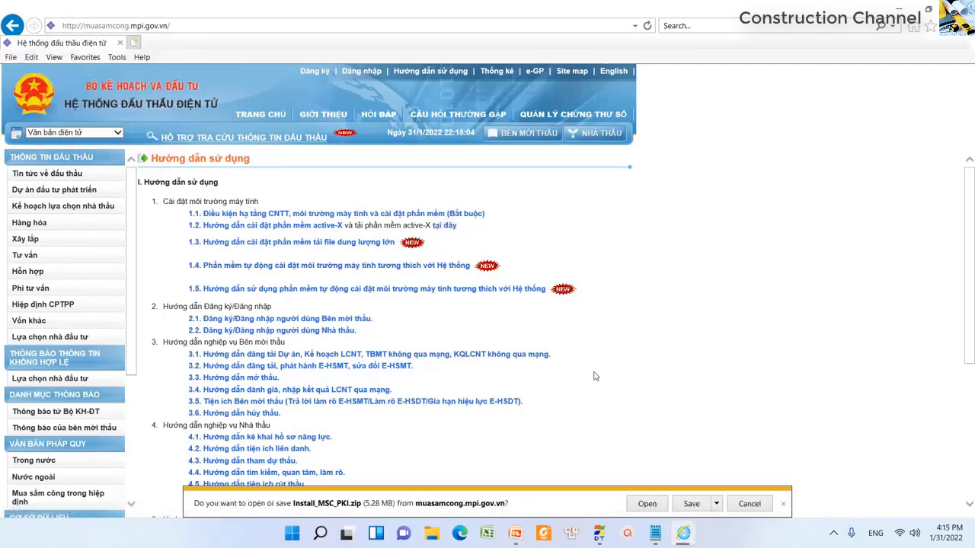
click(716, 503)
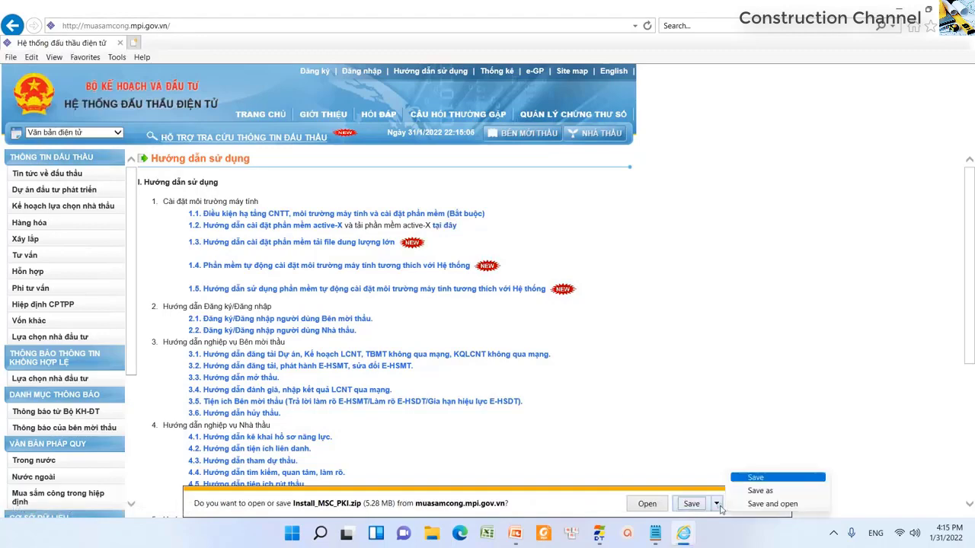
click(760, 490)
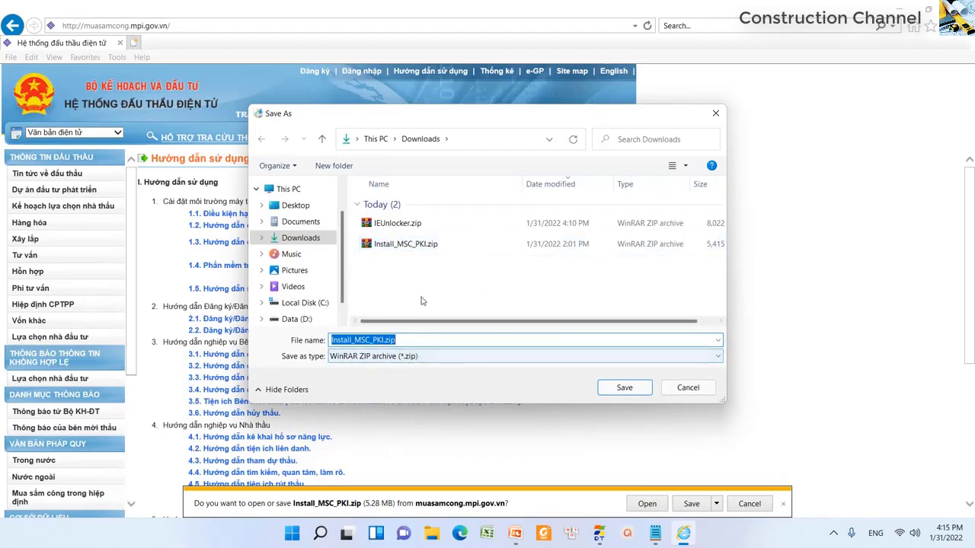
click(623, 388)
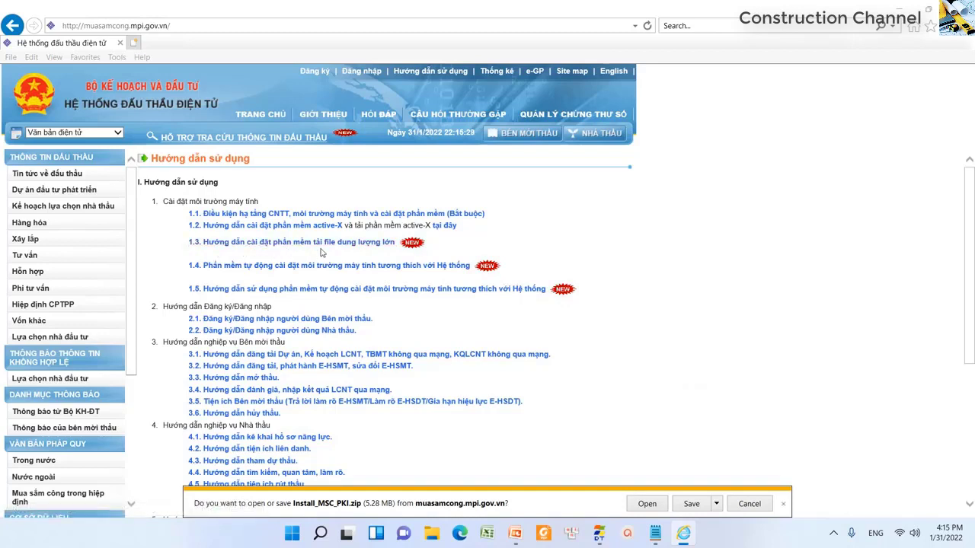
- Start downloading the item 1.3 HuongDanCaiDat_TaiFileLon.rar guide, then cancel the Save as
click(383, 245)
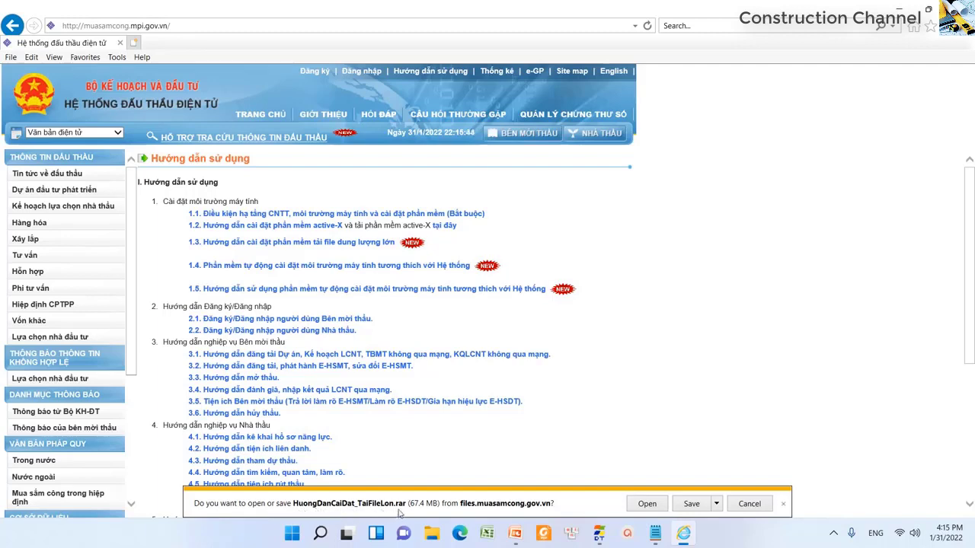
click(715, 503)
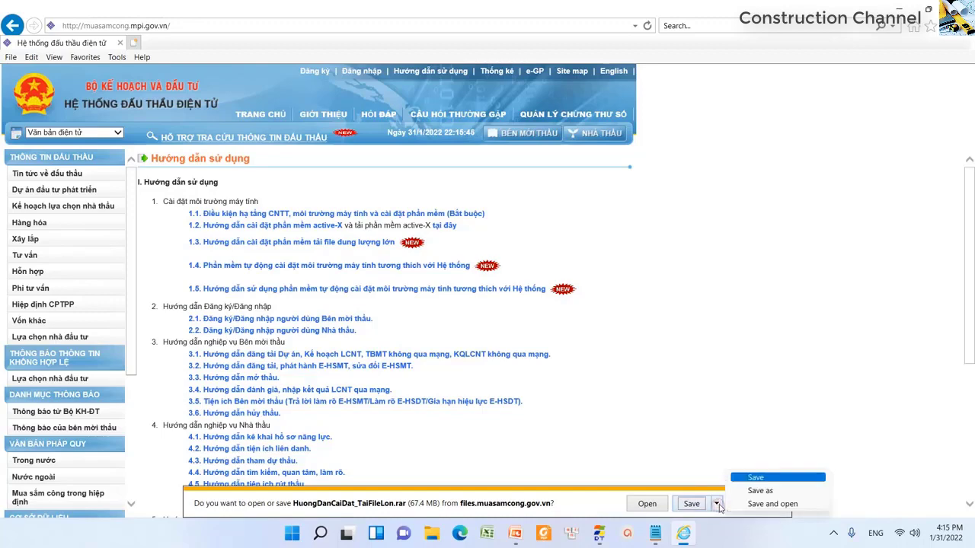
click(753, 494)
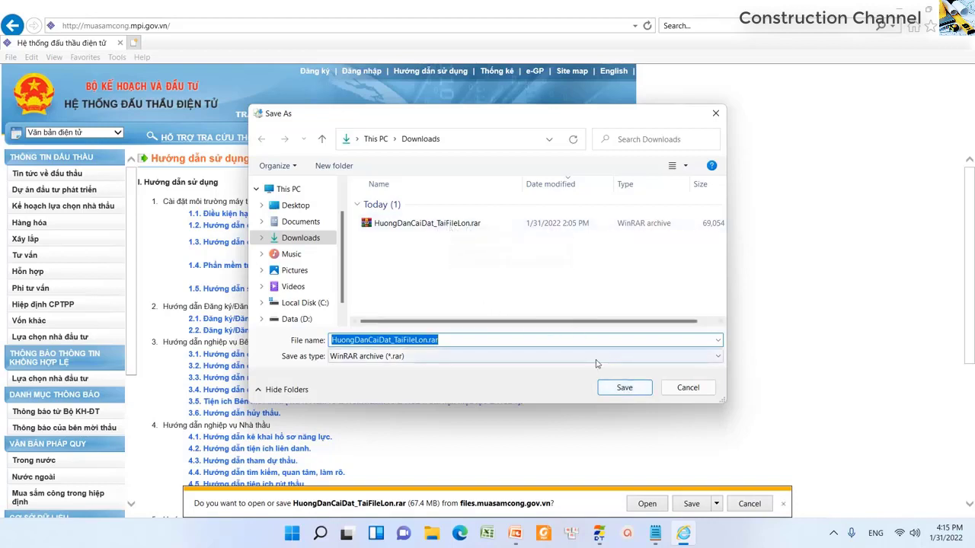
click(636, 389)
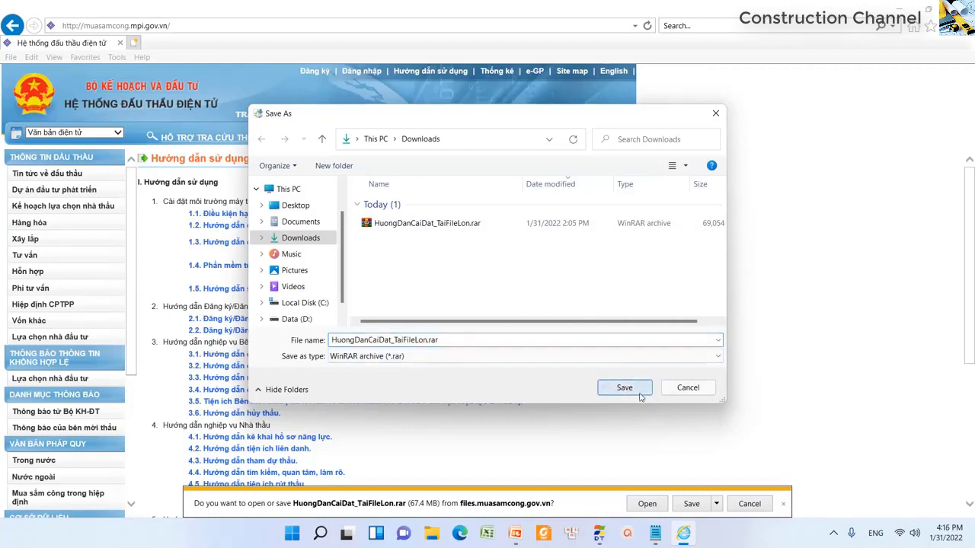
click(688, 388)
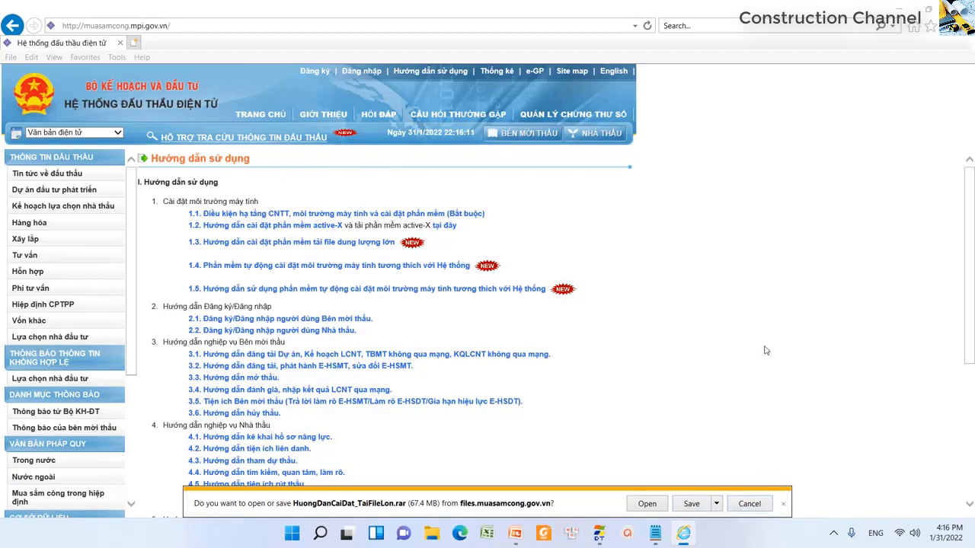
- Close the save choices unsaved and minimize Internet Explorer
click(716, 503)
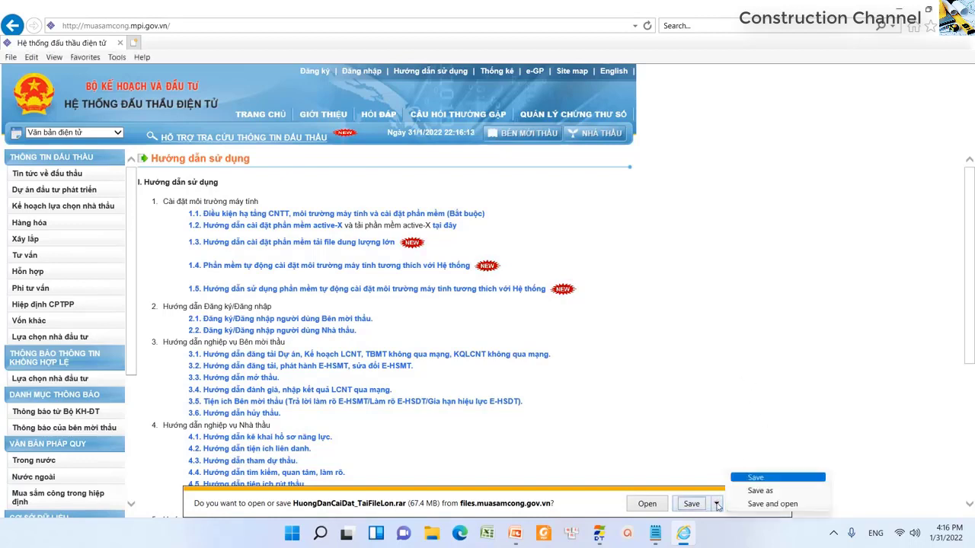
click(771, 448)
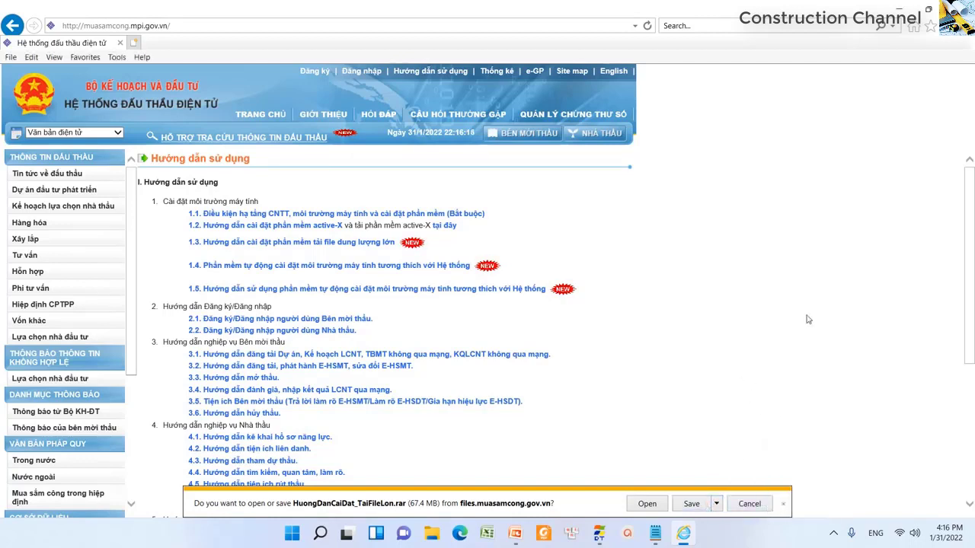
click(900, 11)
- Minimize Notepad, open the Downloads folder in File Explorer, and review the downloaded files
click(580, 159)
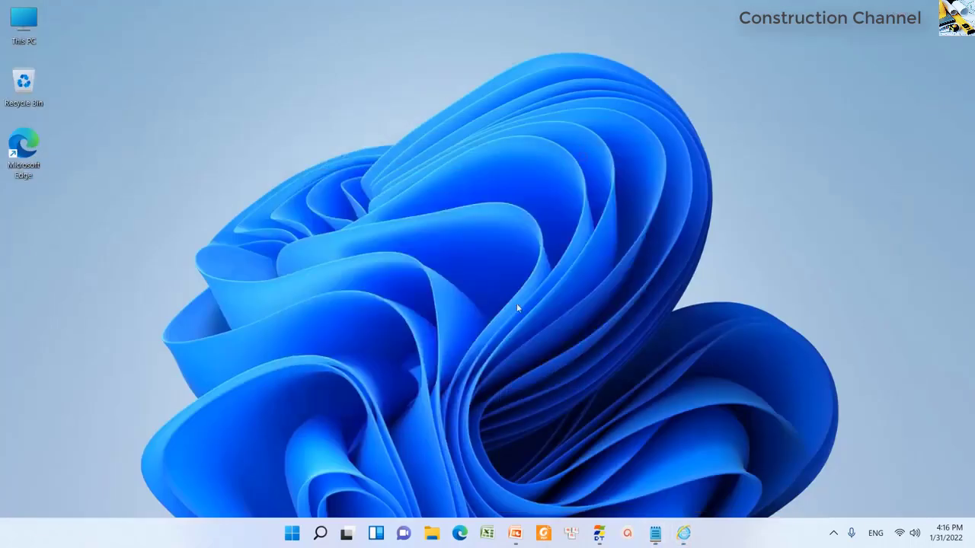
click(431, 533)
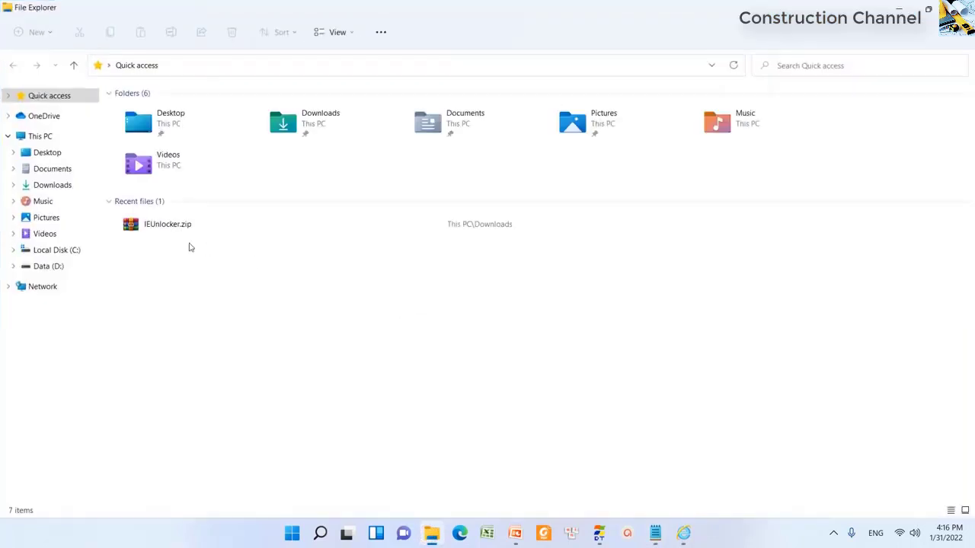
click(46, 185)
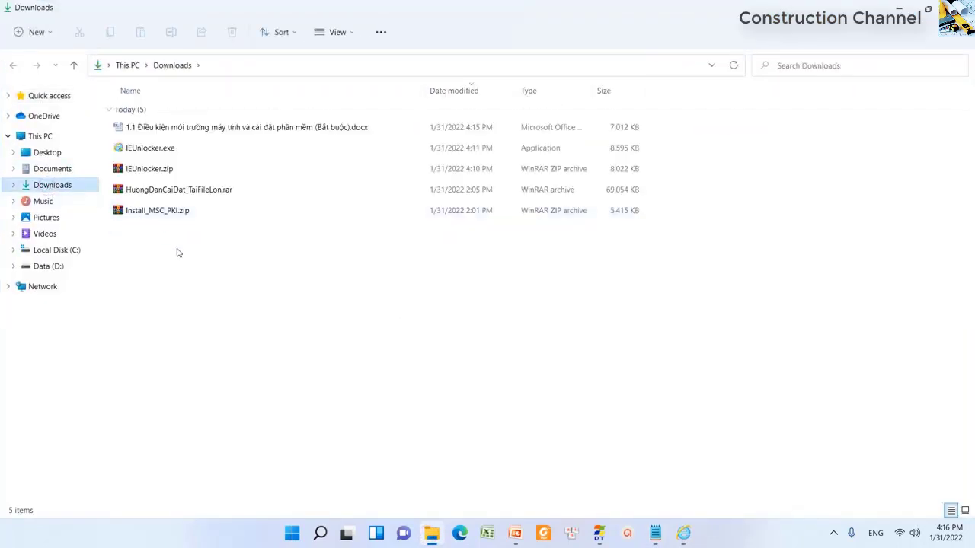
click(161, 214)
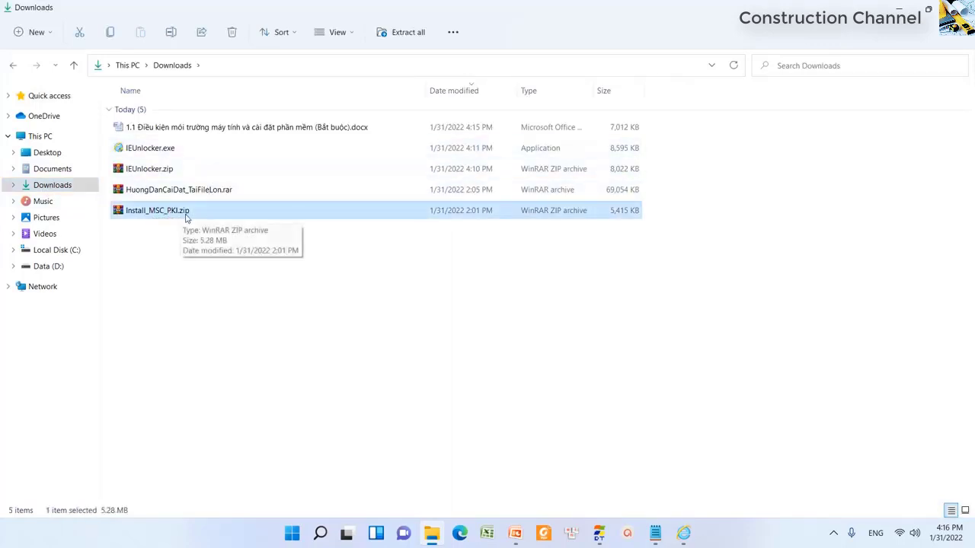
click(160, 193)
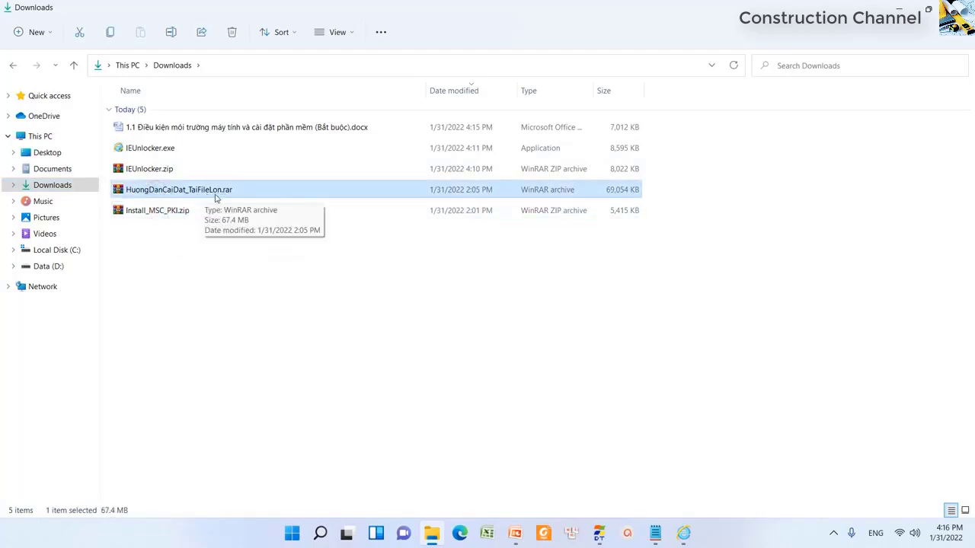
click(211, 129)
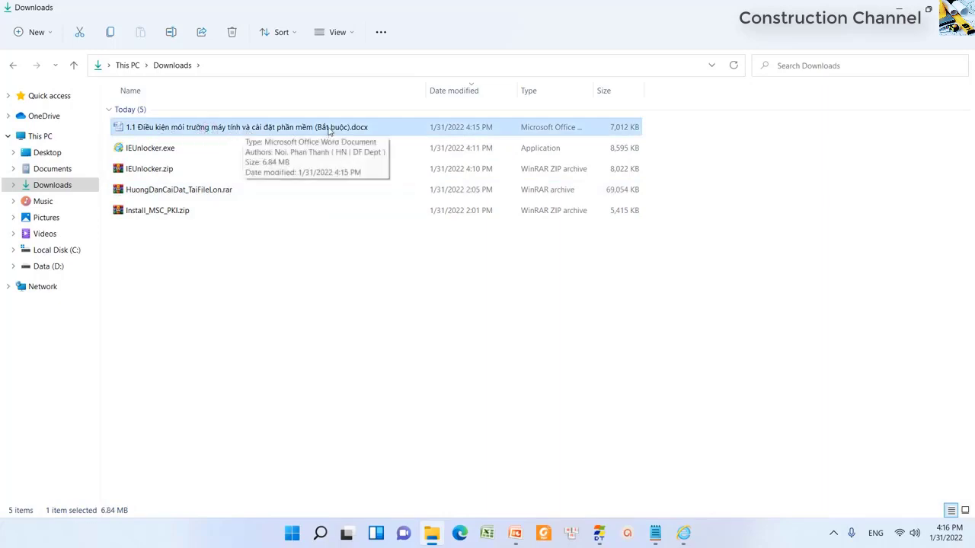
click(168, 214)
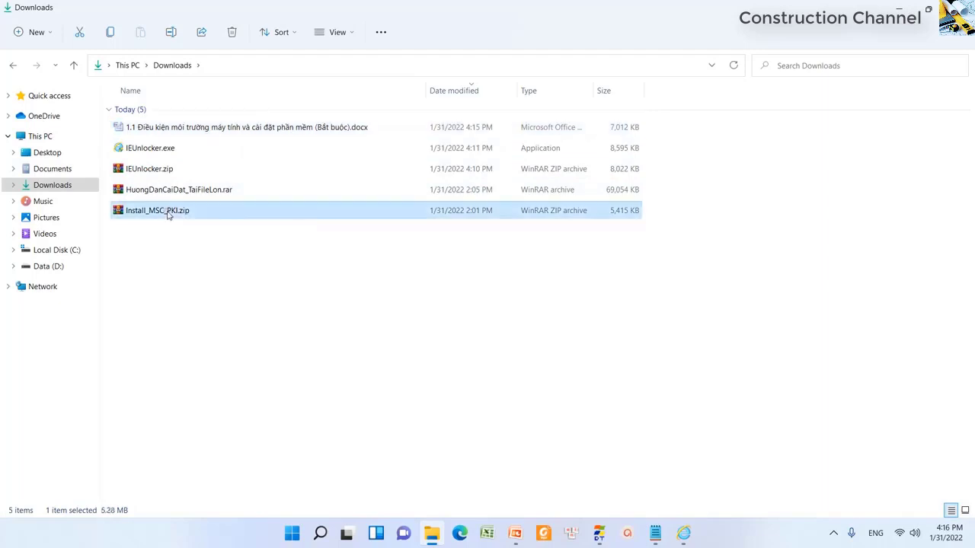
- Extract Install_MSC_PKI.zip here, producing AxSignGatePSetup.exe and SG_WebG2BUInstaller.exe
right_click(175, 215)
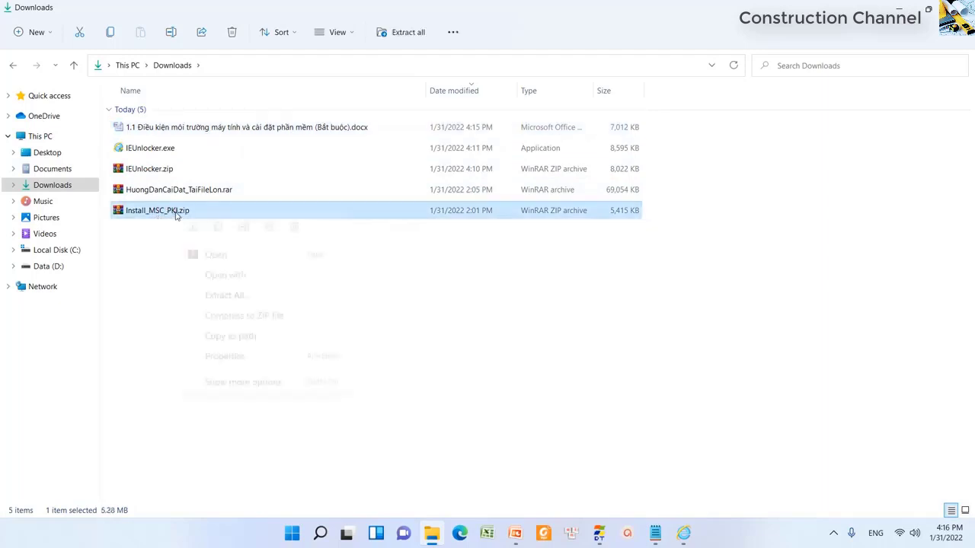
click(238, 385)
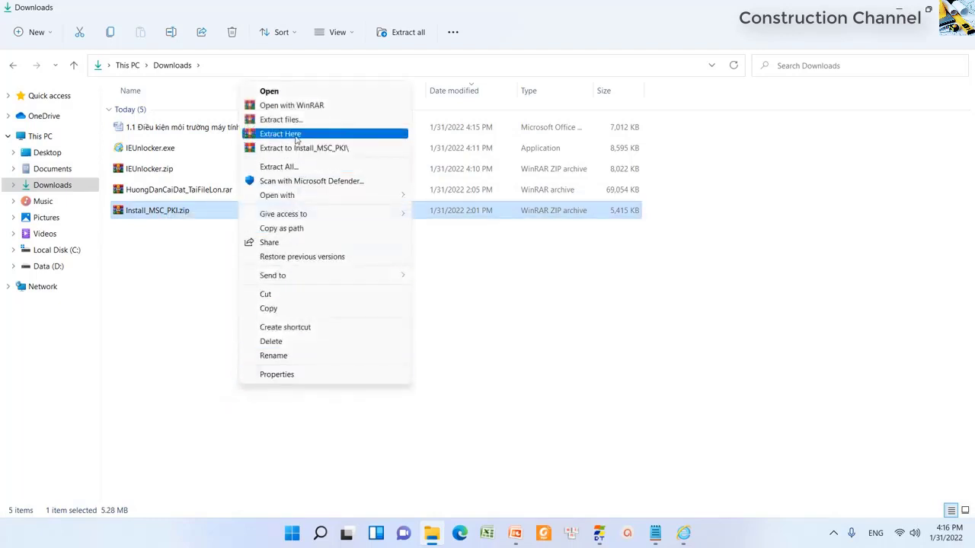
click(297, 136)
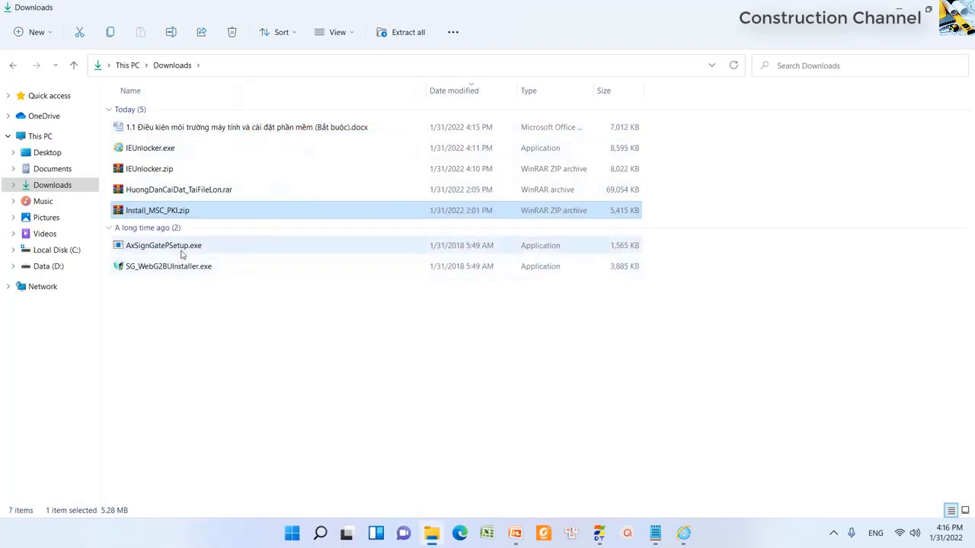
double_click(183, 248)
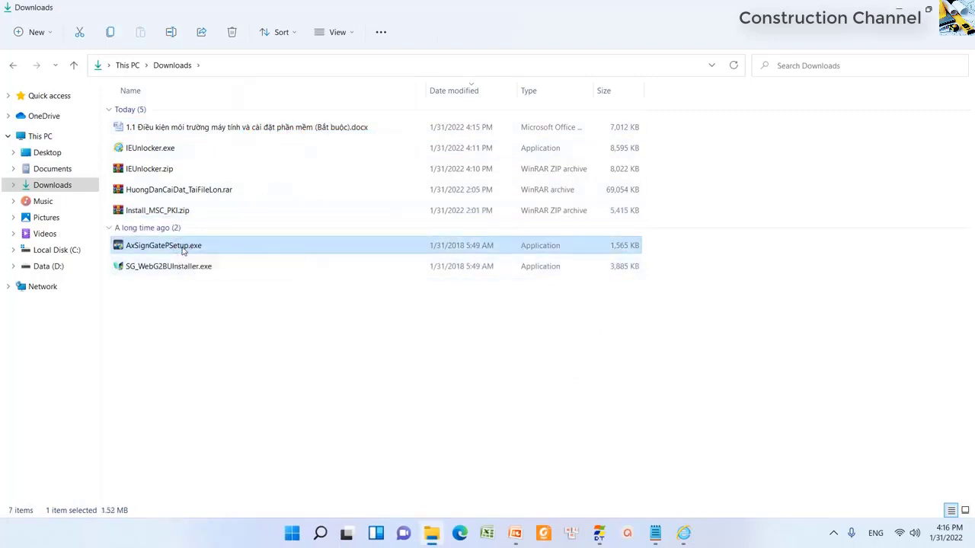
- Run AxSignGatePSetup.exe as administrator and install SignGATEP Certificate Management 3.2
right_click(182, 250)
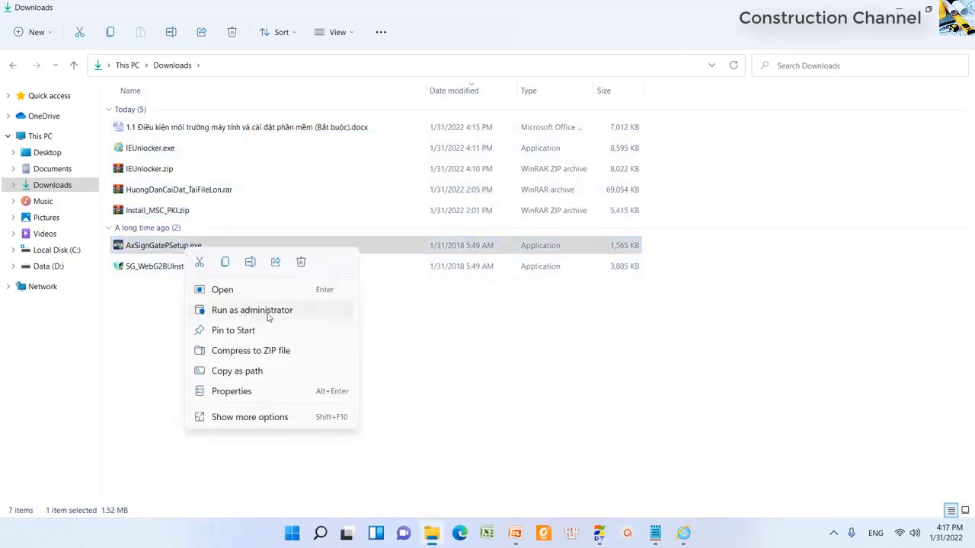
click(282, 312)
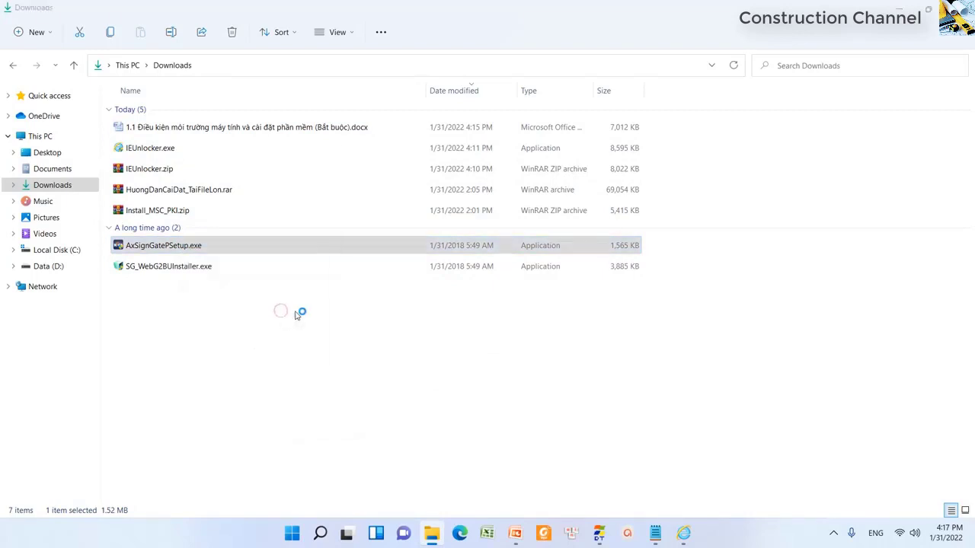
click(567, 367)
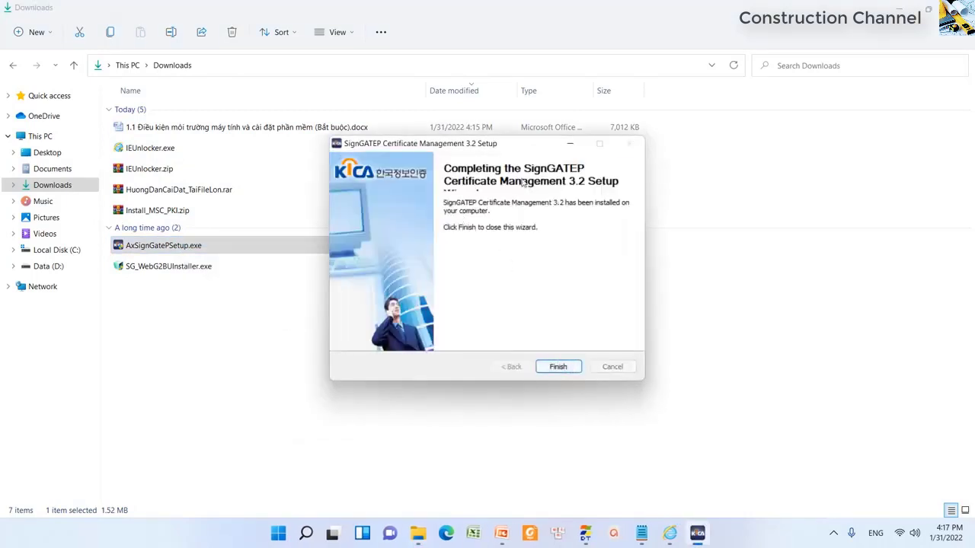
click(558, 367)
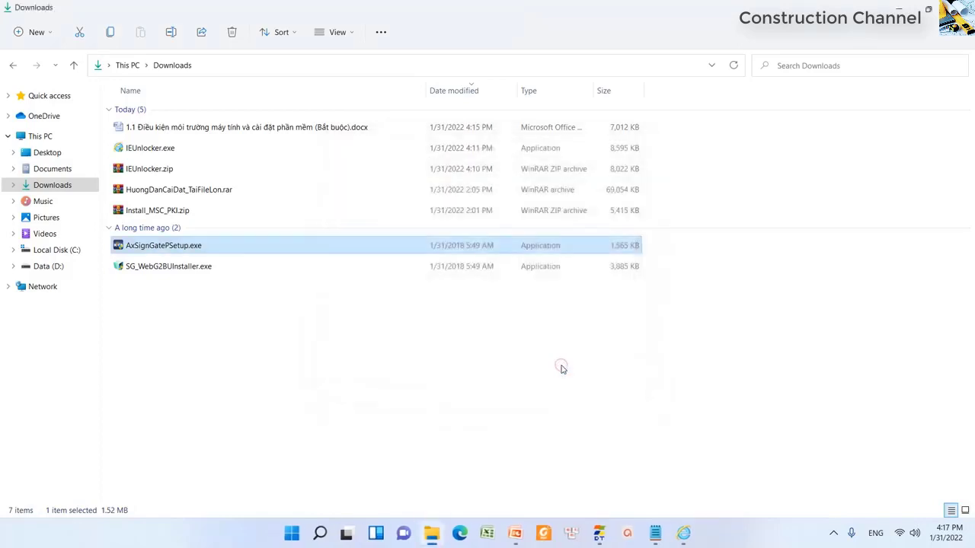
click(188, 272)
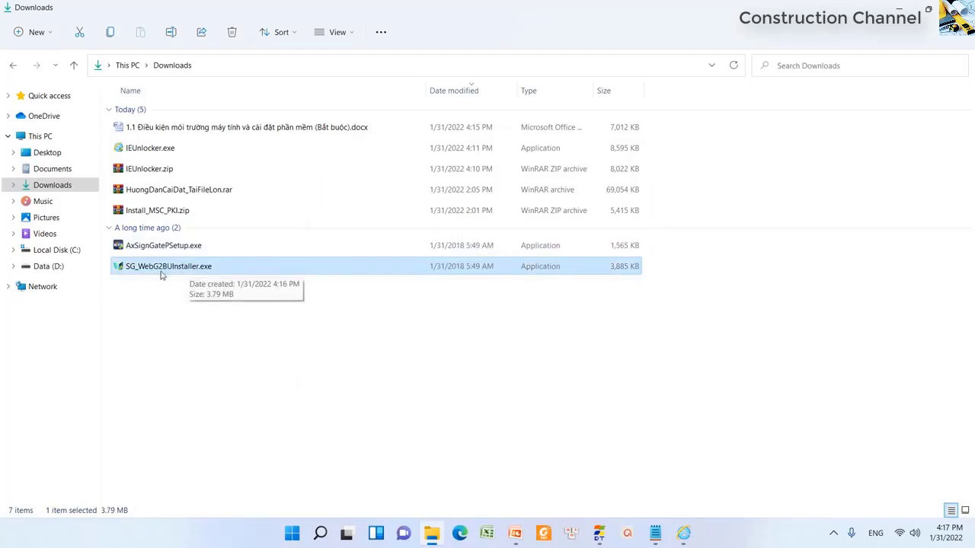
- Run SG_WebG2BUInstaller.exe as administrator, then retry, cancel and acknowledge the sg_api2.dll error
right_click(175, 273)
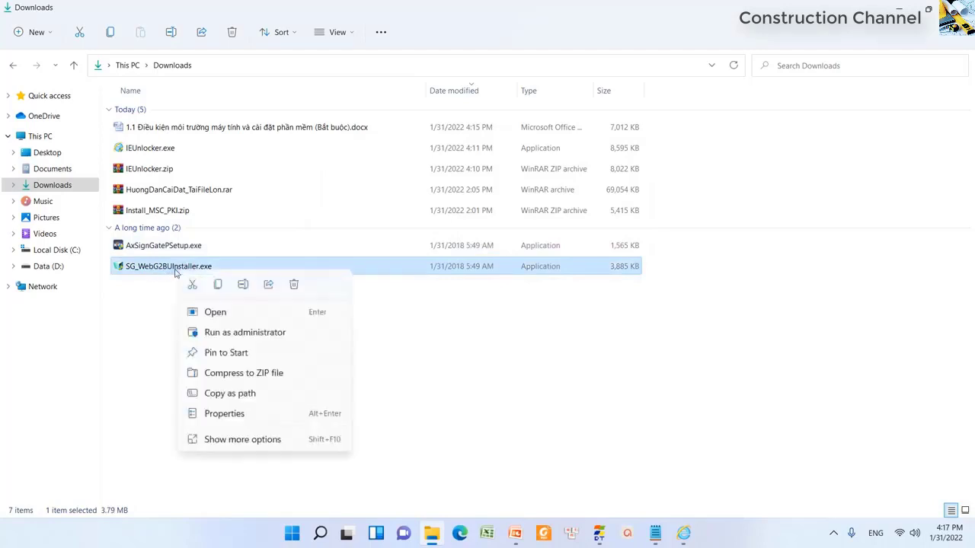
click(236, 334)
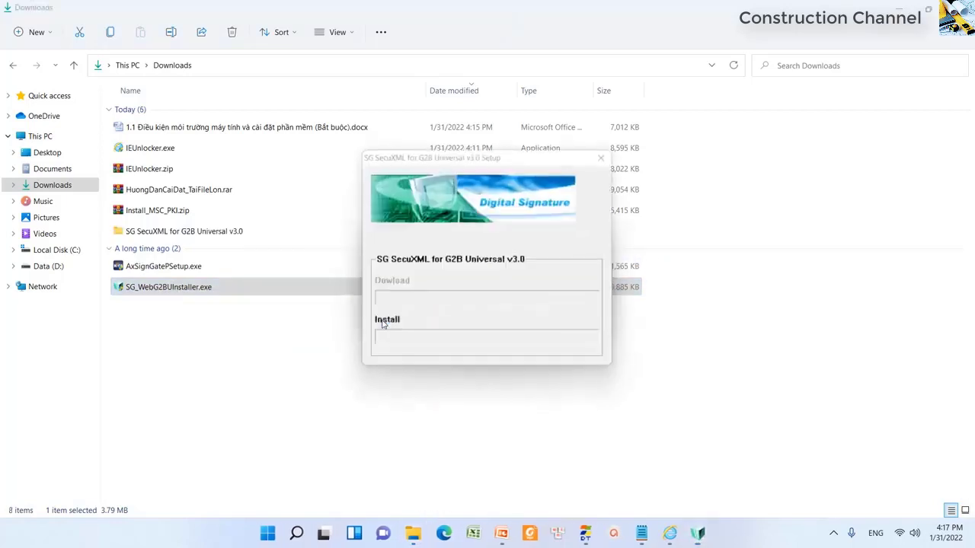
click(534, 309)
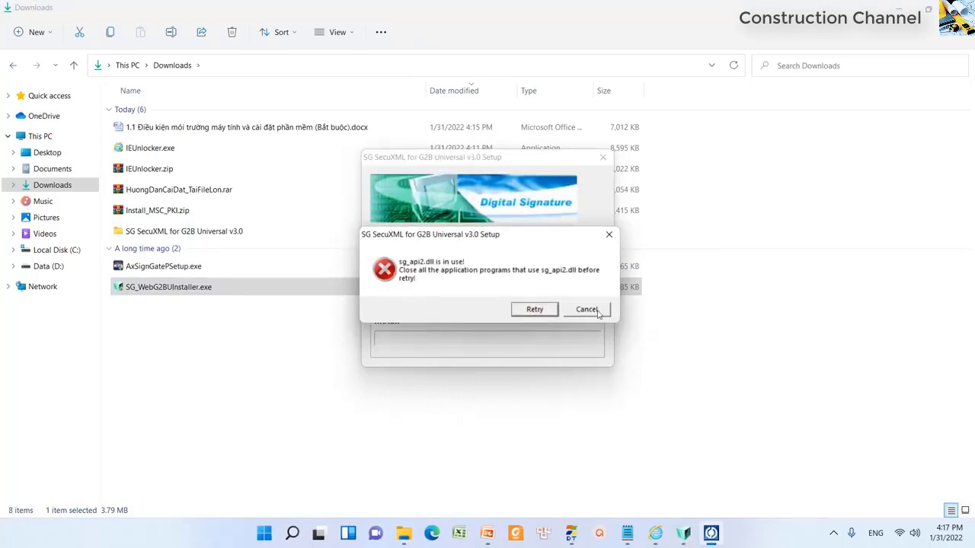
click(587, 309)
click(593, 311)
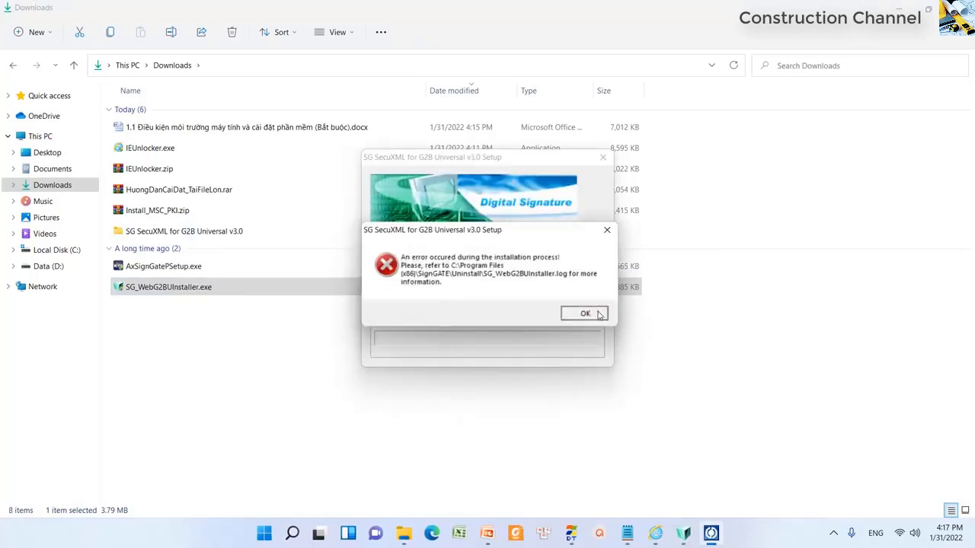
- Launch SG_WebG2BUInstaller.exe again, then cancel and dismiss the same installation error
right_click(206, 293)
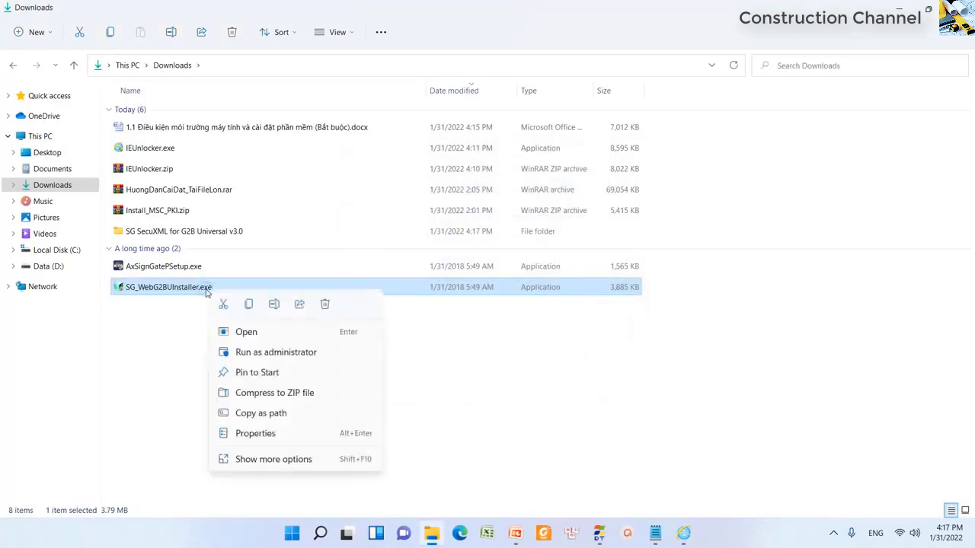
click(249, 333)
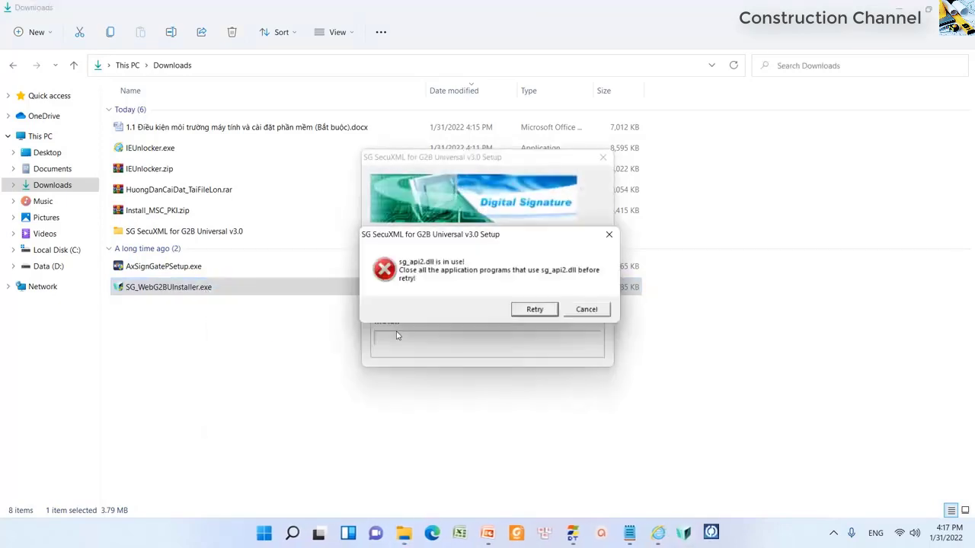
click(582, 310)
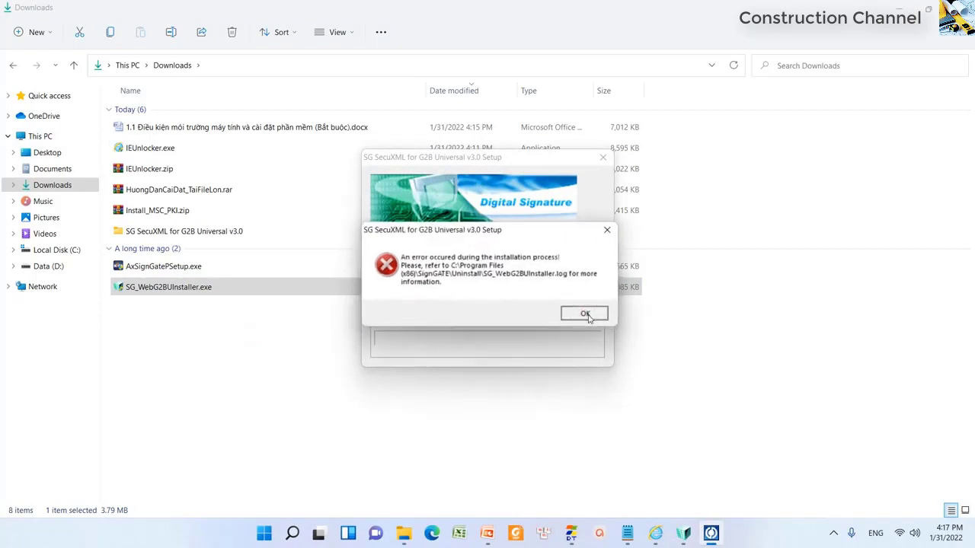
click(587, 313)
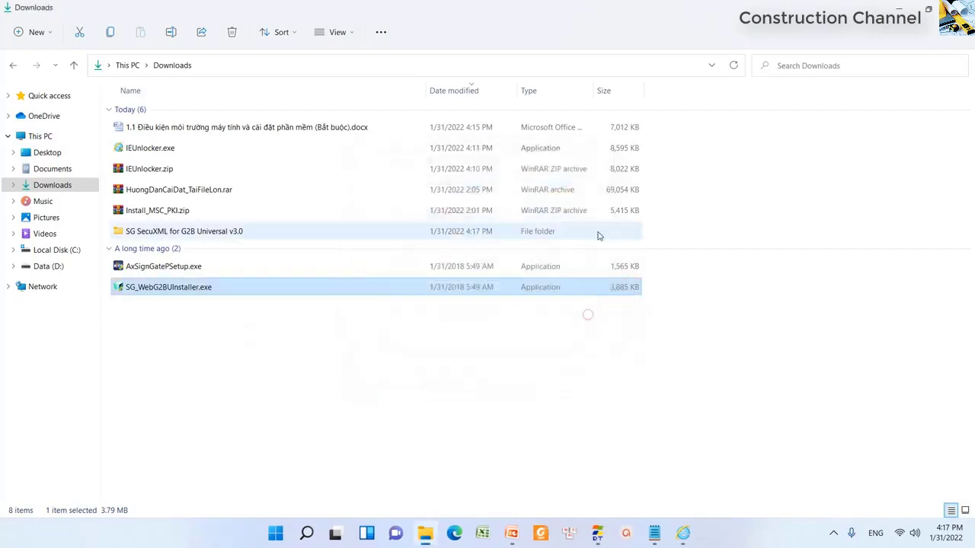
click(212, 194)
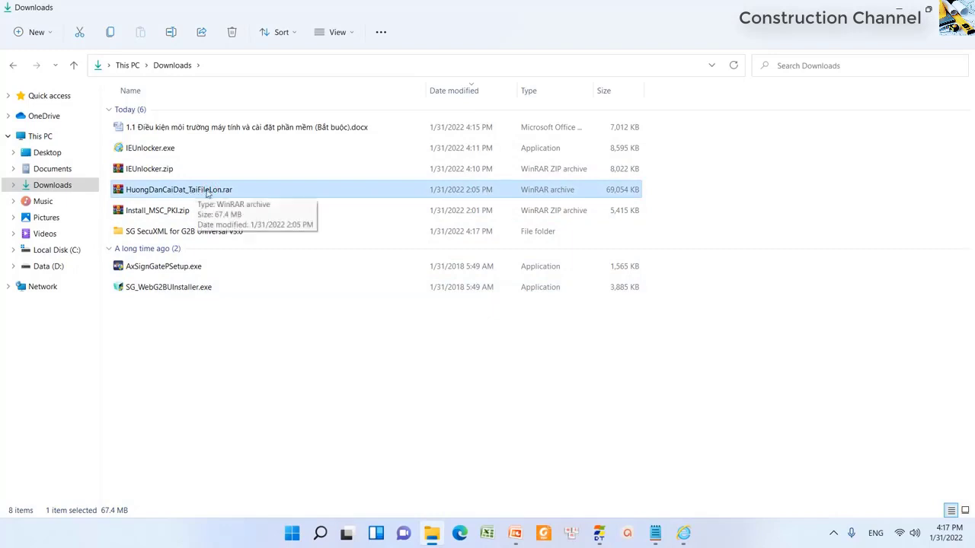
- Extract HuongDanCaiDat_TaiFileLon.rar to a HuongDanCaiDat_TaiFileLon folder and select that folder
right_click(208, 193)
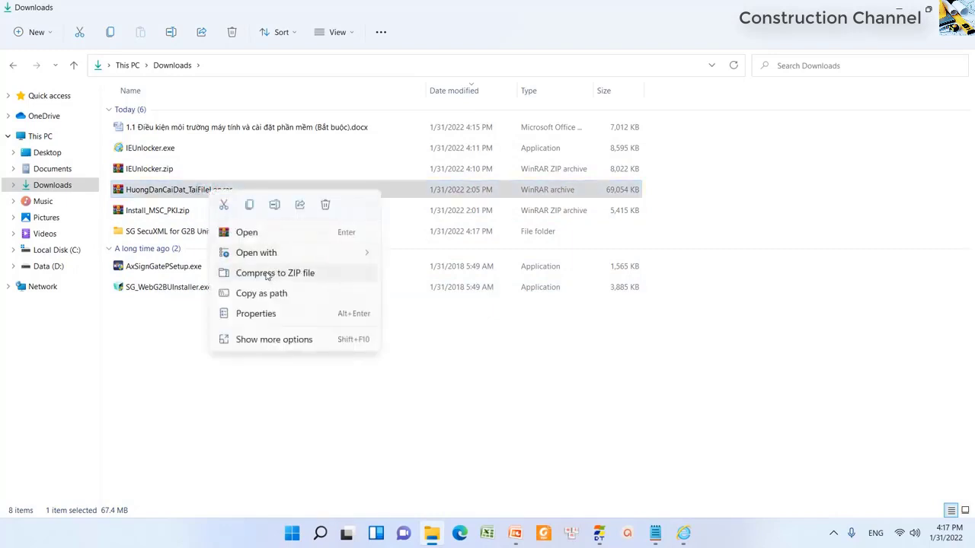
click(260, 338)
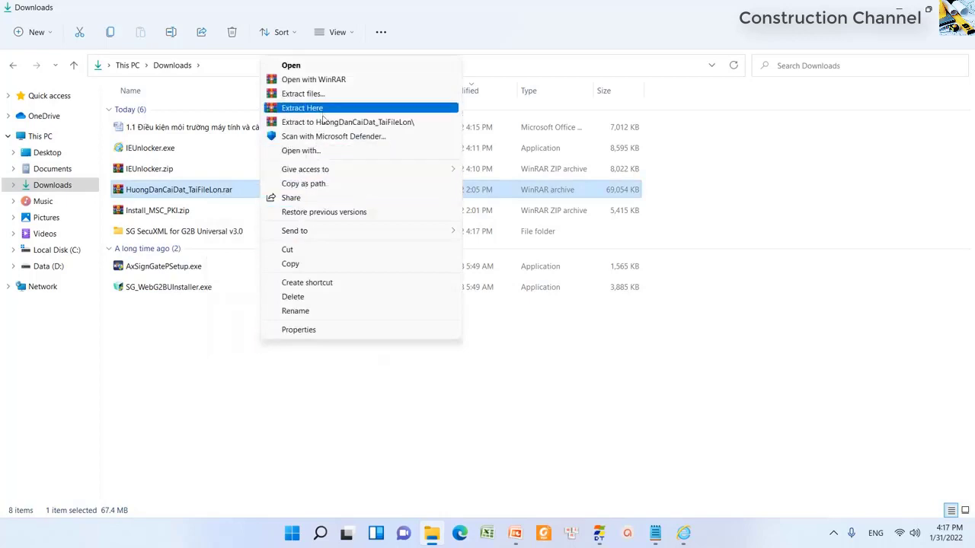
click(324, 122)
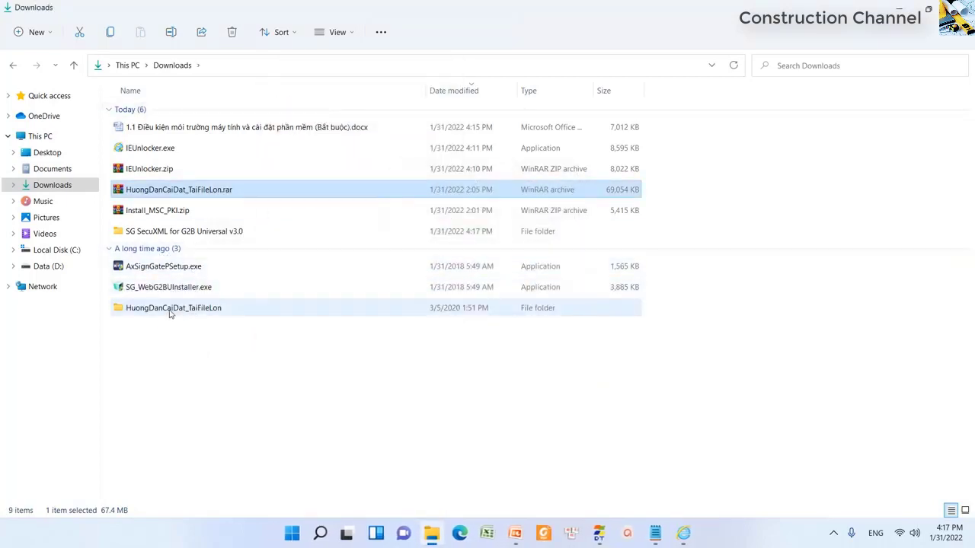
click(170, 313)
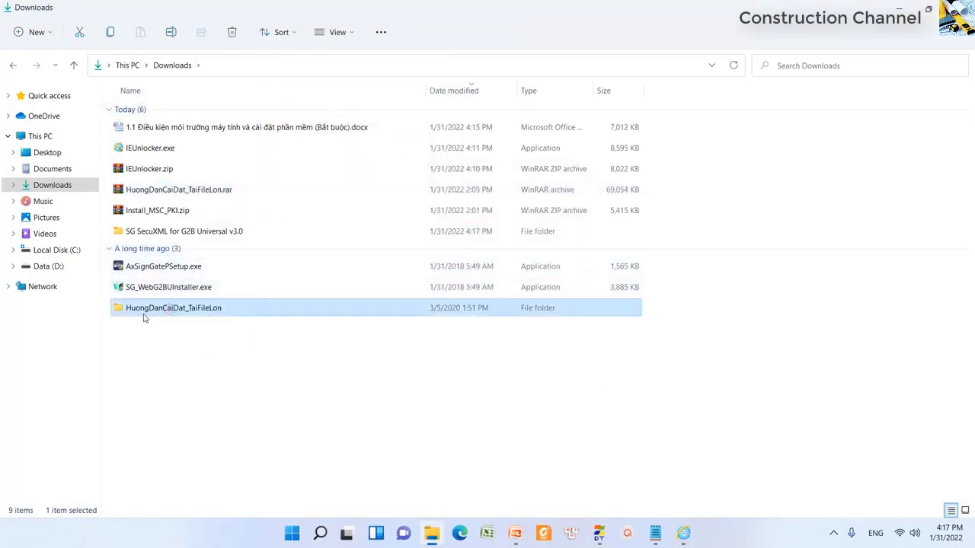
double_click(200, 311)
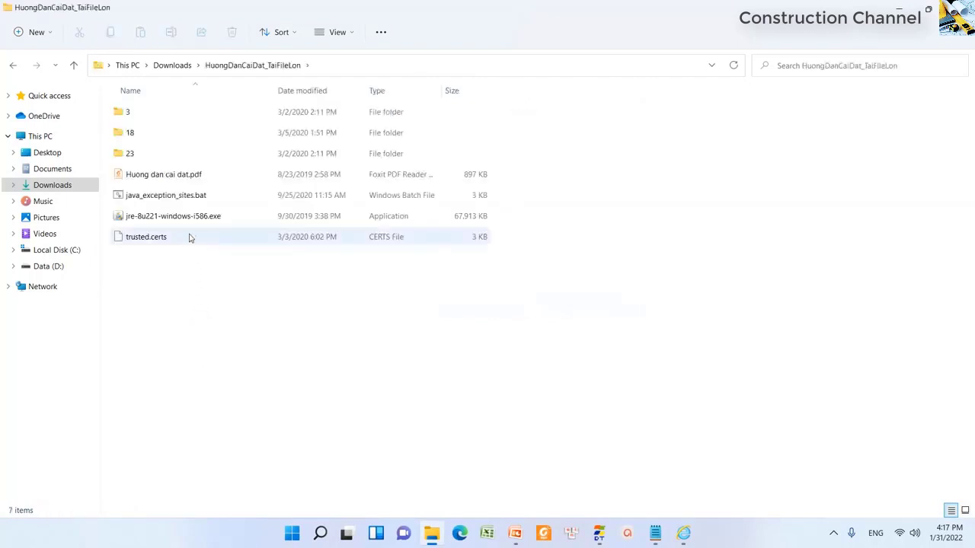
click(166, 221)
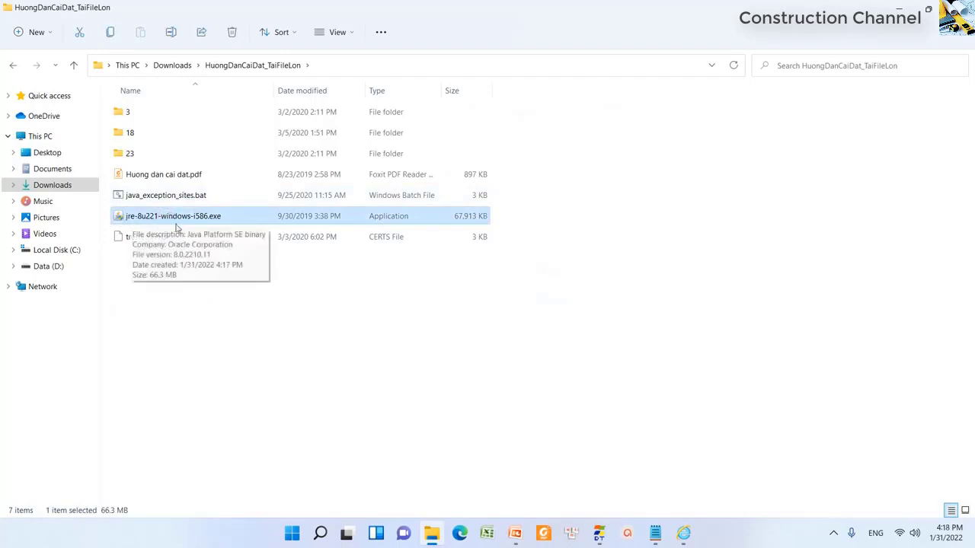
right_click(203, 220)
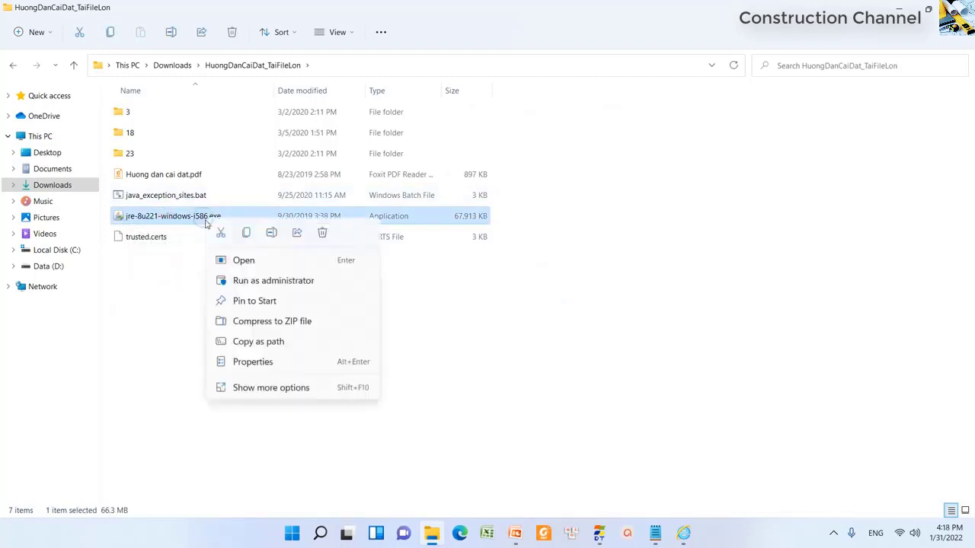
click(272, 281)
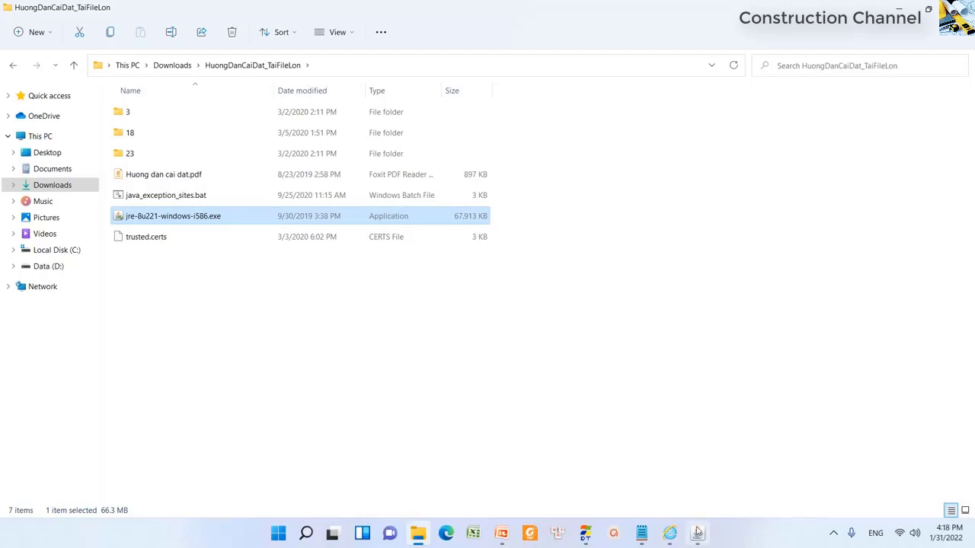
click(698, 534)
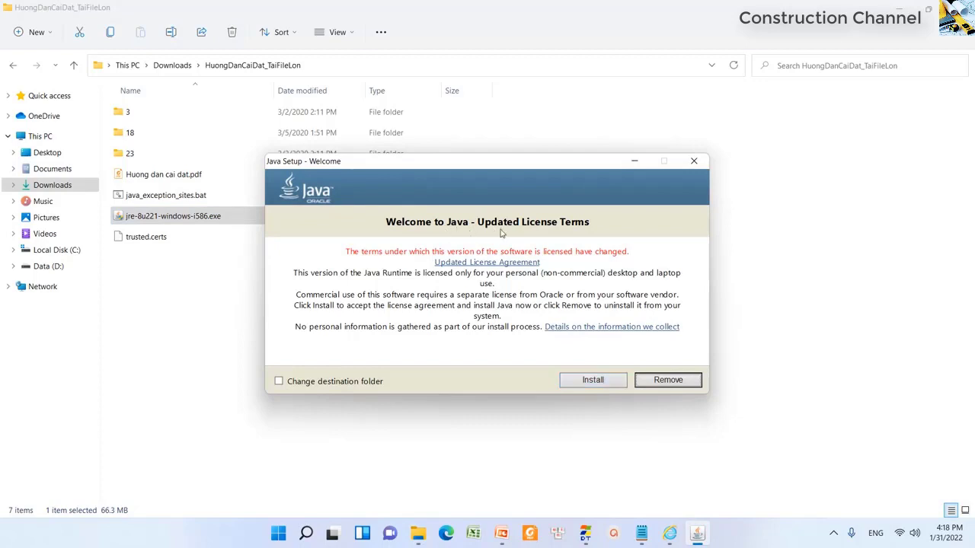
click(602, 383)
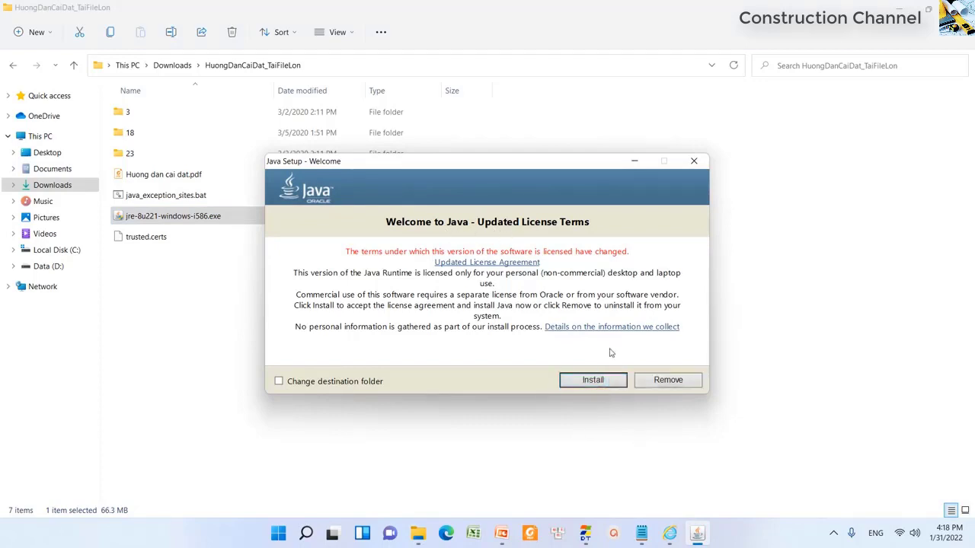
click(693, 162)
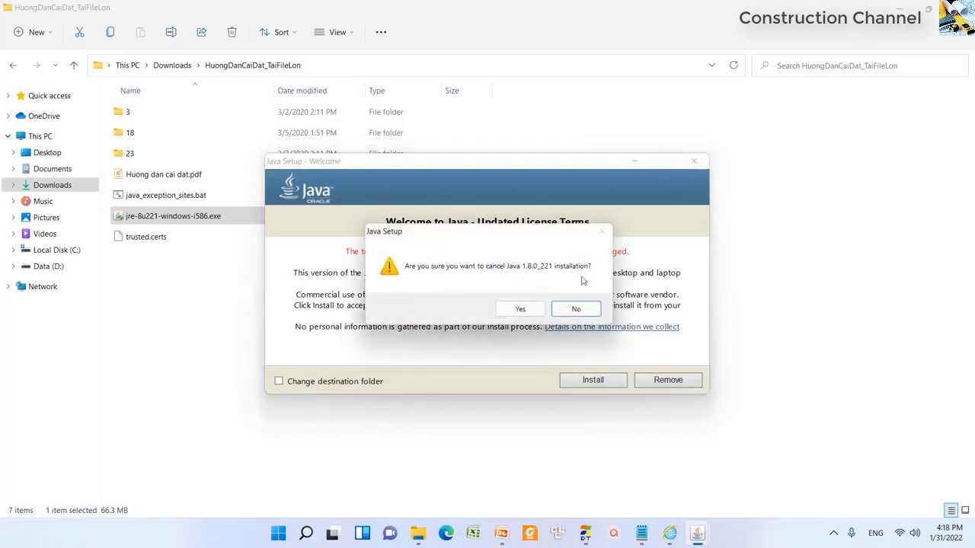
click(521, 310)
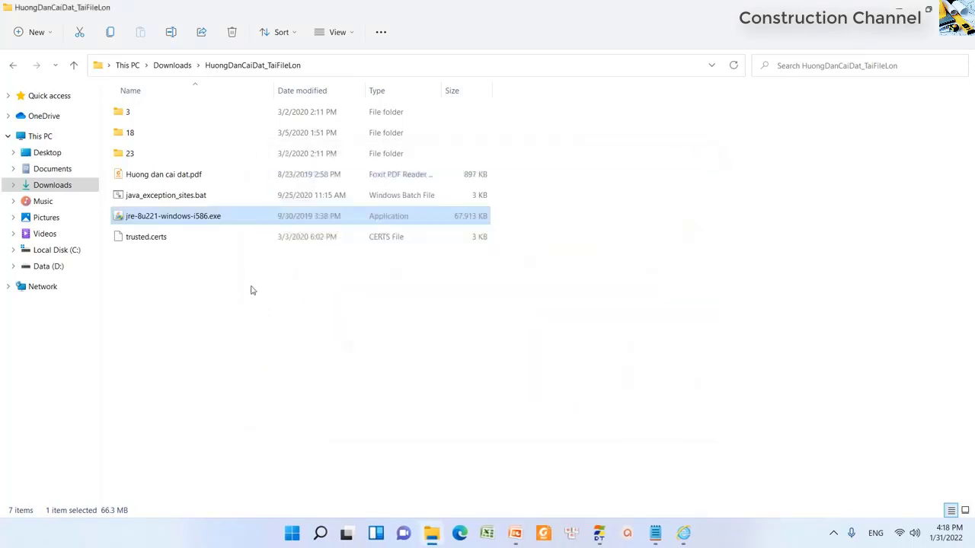
click(180, 196)
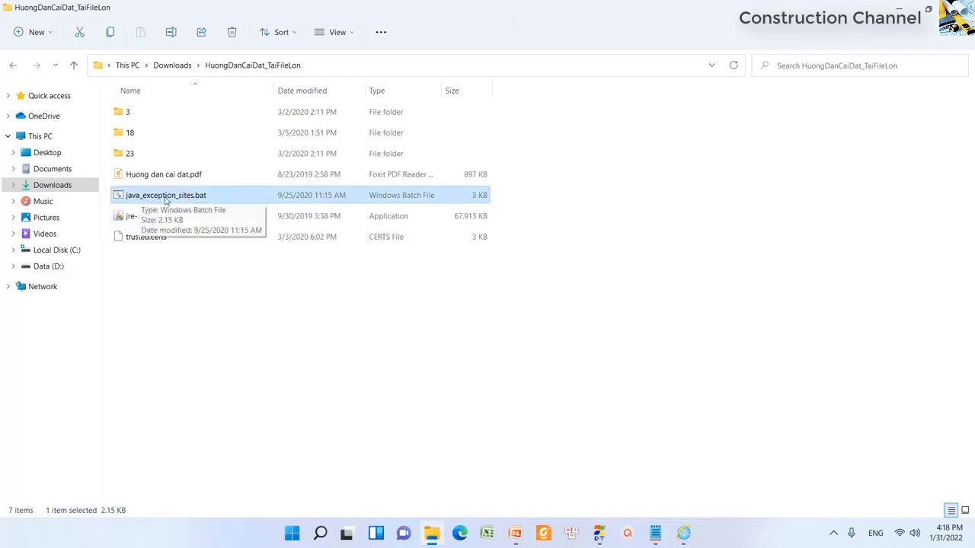
- Run java_exception_sites.bat as administrator, dismiss its finished window, and go back to Downloads
right_click(198, 201)
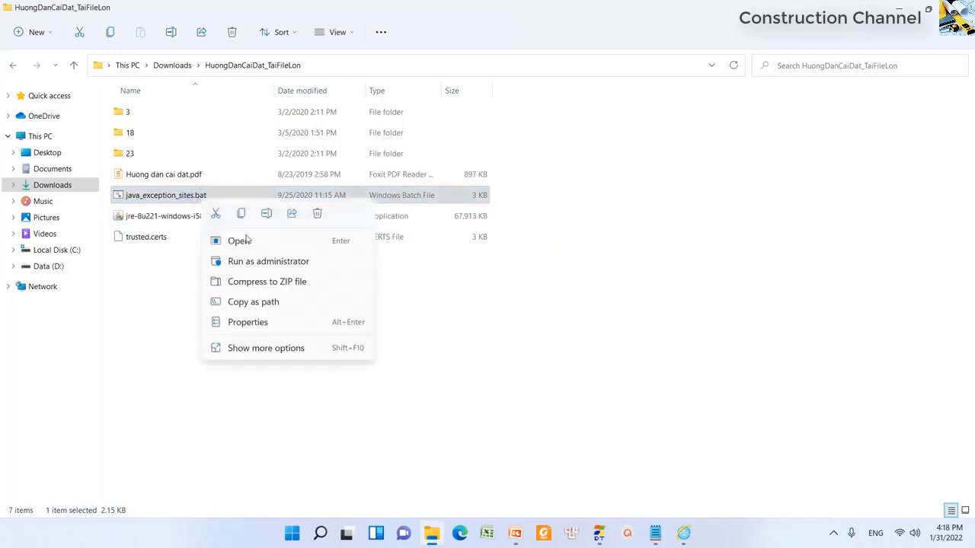
click(303, 263)
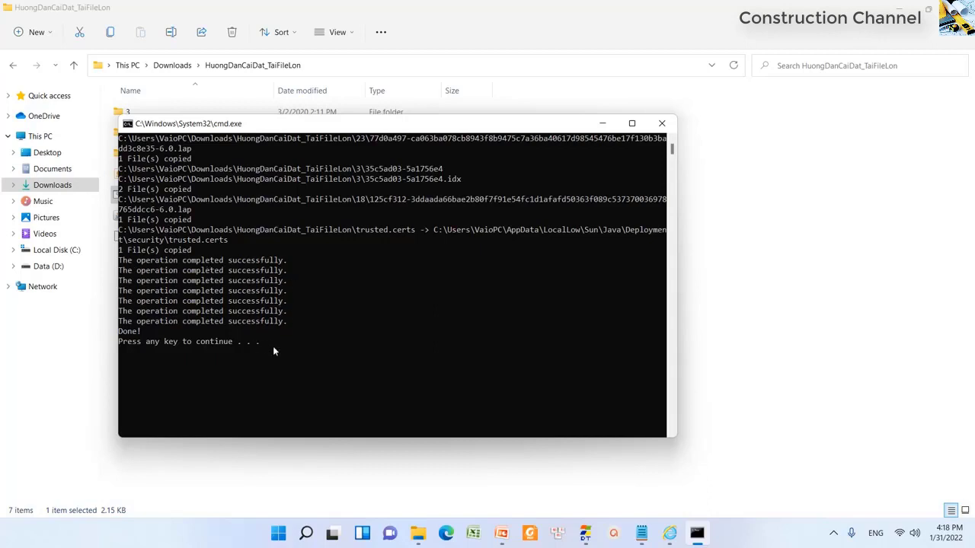
key(Return)
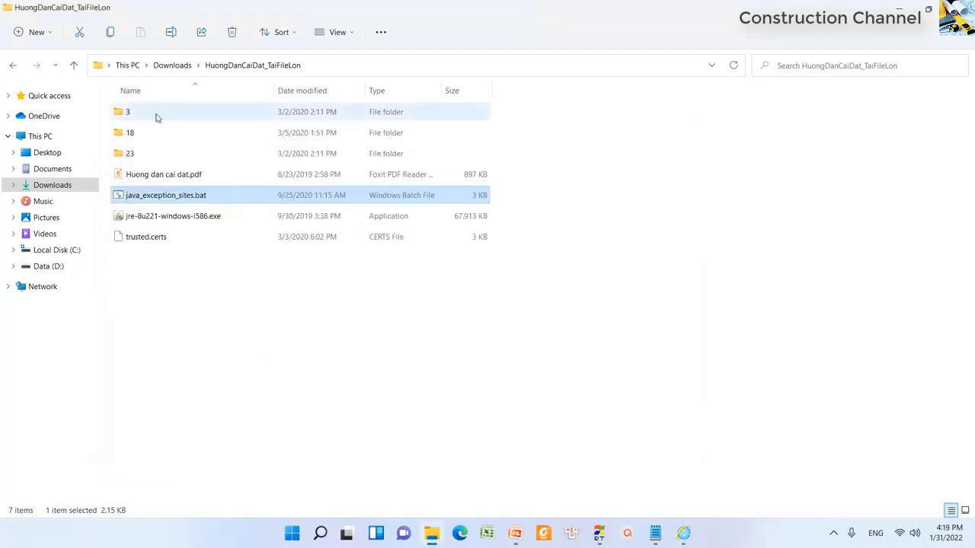
click(172, 65)
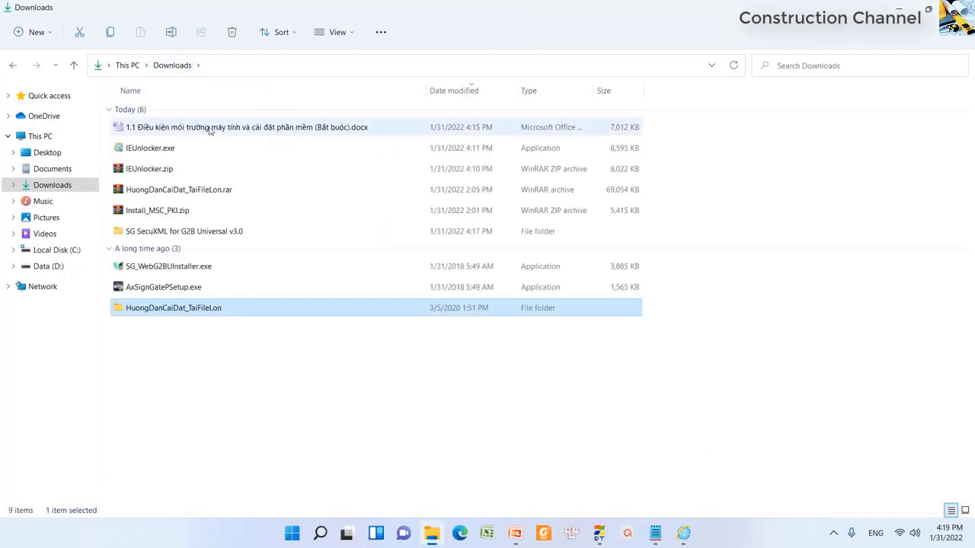
- Open the 1.1 computer-environment setup .docx in Word and show page 2's Internet Explorer section
click(210, 130)
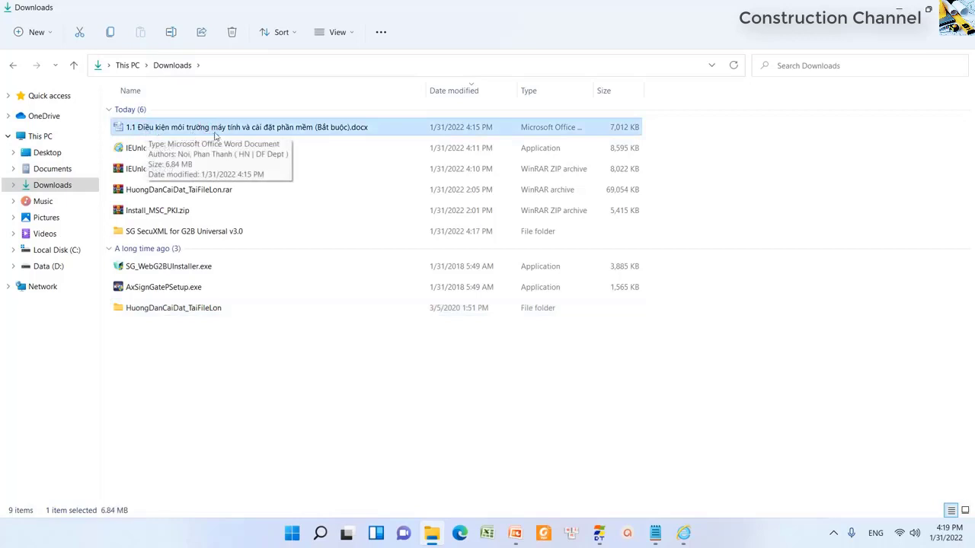
double_click(338, 128)
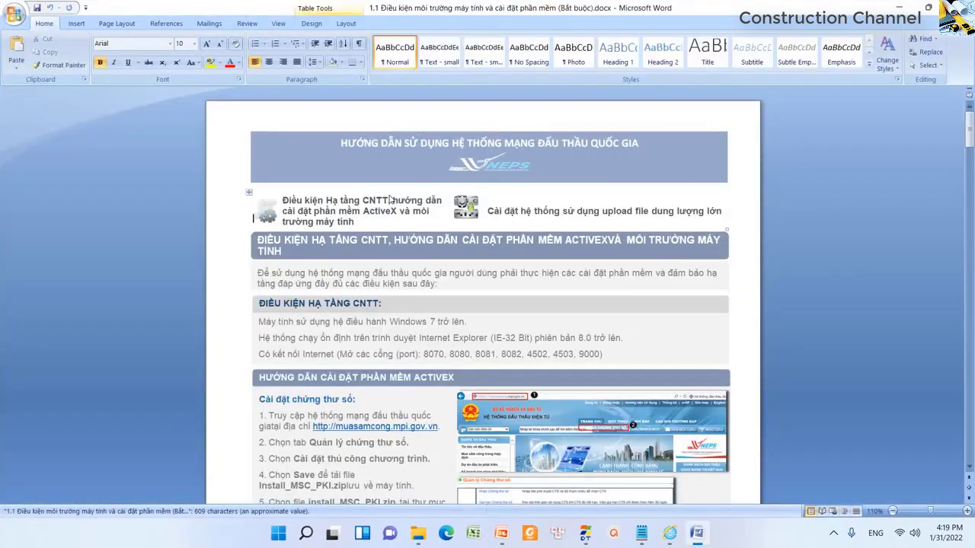
scroll(389, 193, up, 3)
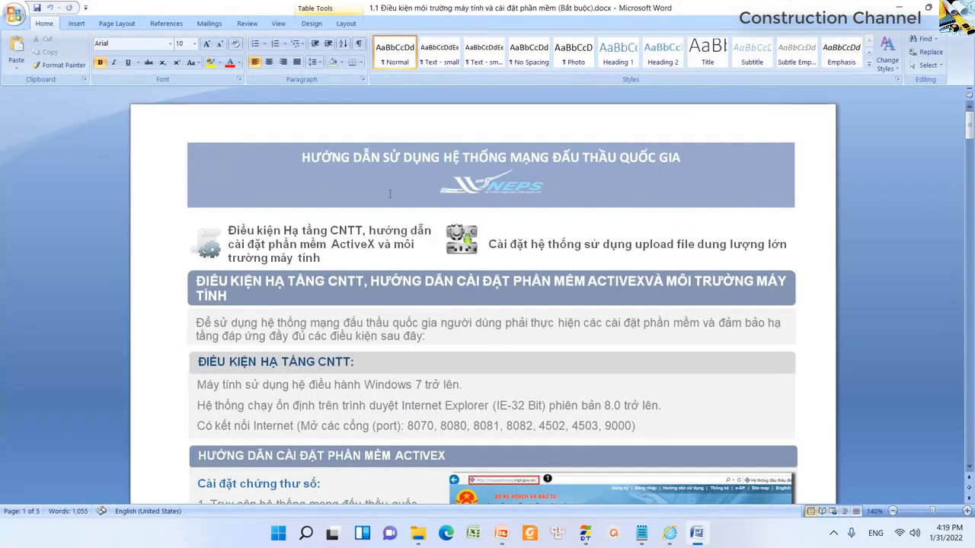
scroll(389, 195, down, 15)
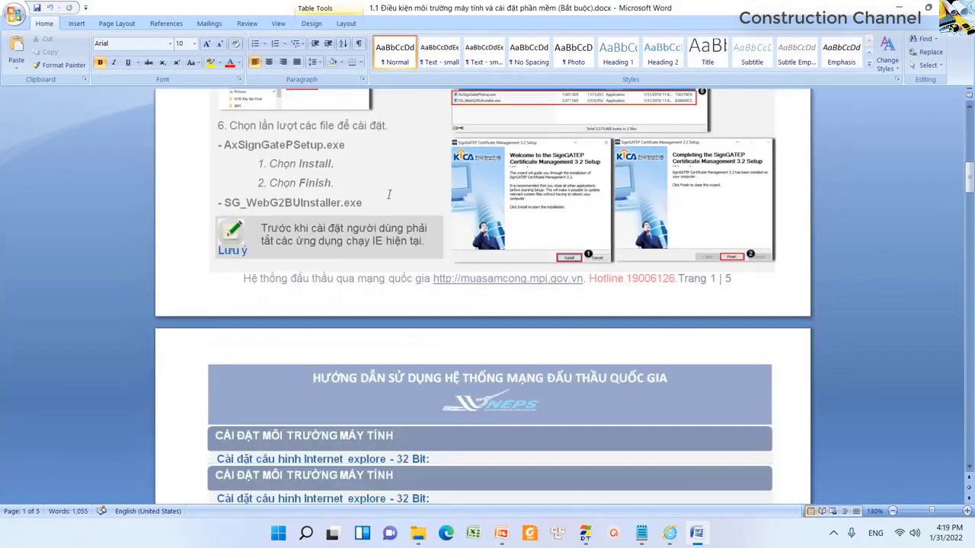
scroll(388, 194, down, 6)
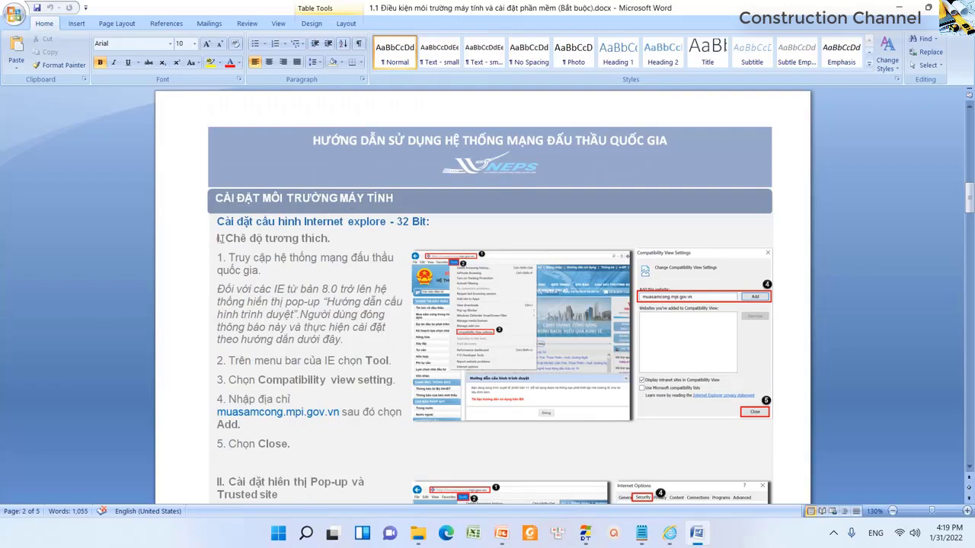
drag(219, 238, 329, 239)
- Find the guide's Compatibility View step and open Internet Explorer's Compatibility View settings
scroll(321, 246, down, 1)
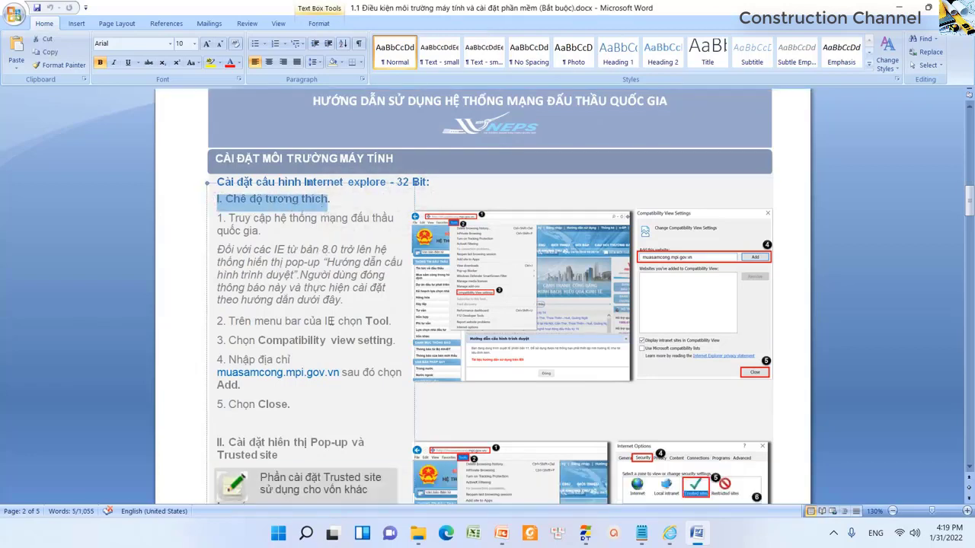
click(330, 320)
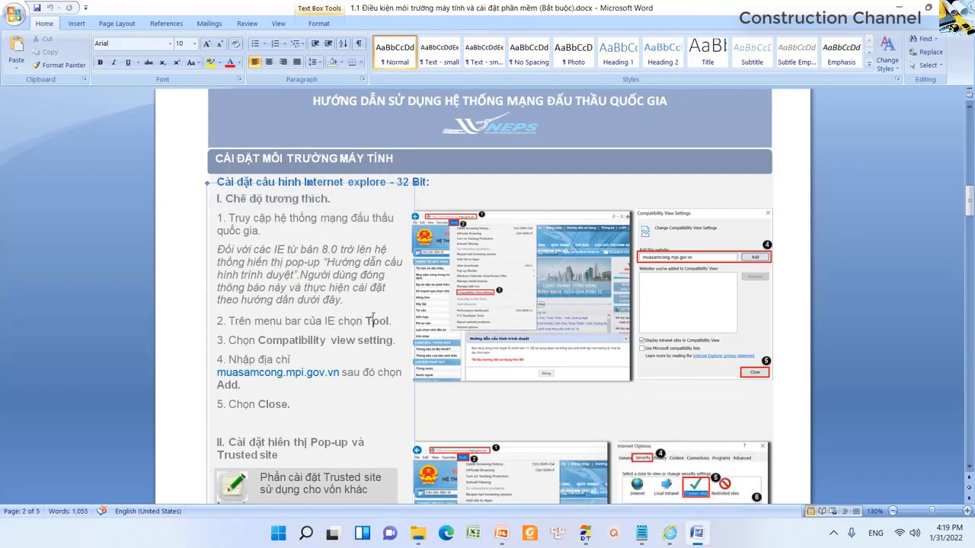
drag(261, 341, 392, 340)
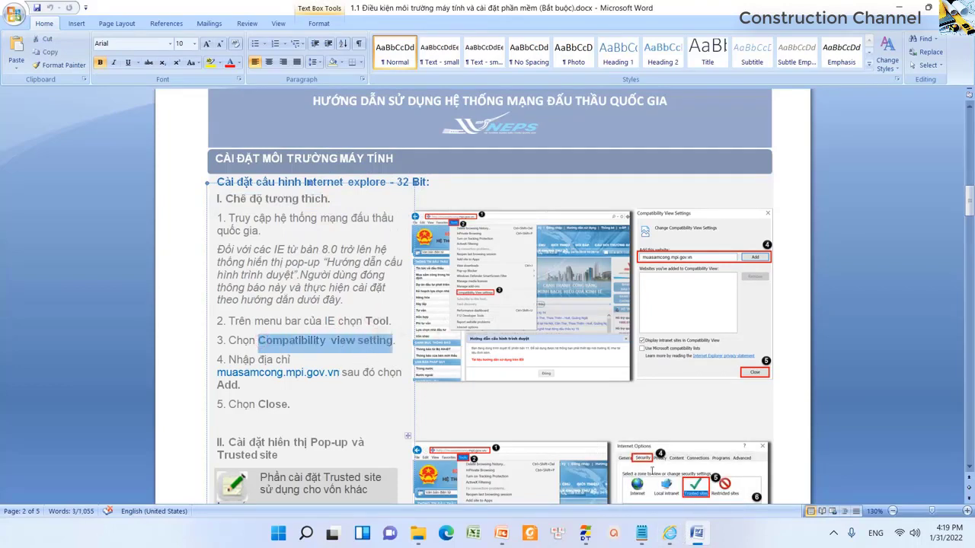
click(669, 533)
click(117, 57)
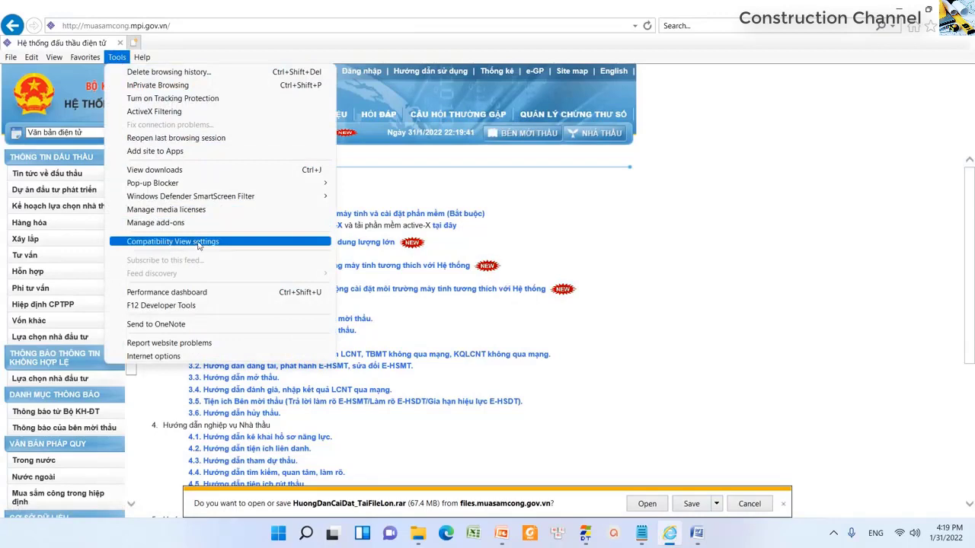
click(170, 242)
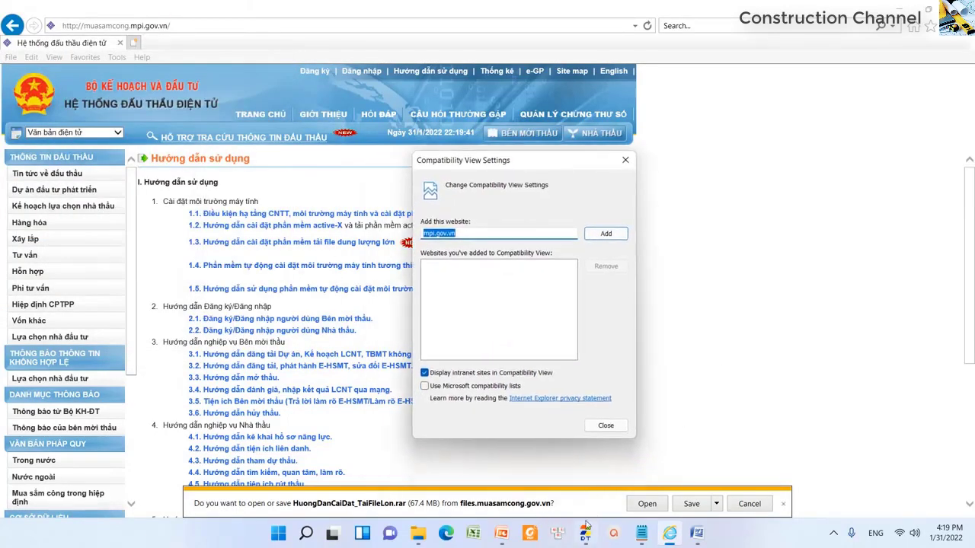
- Copy muasamcong.mpi.gov.vn from the guide and add it to the Compatibility View list
click(695, 533)
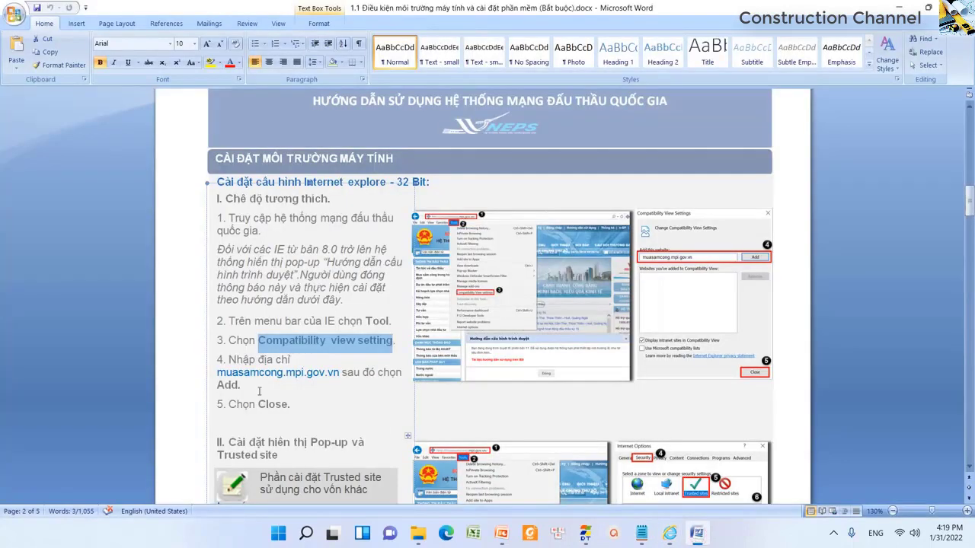
drag(218, 372, 340, 372)
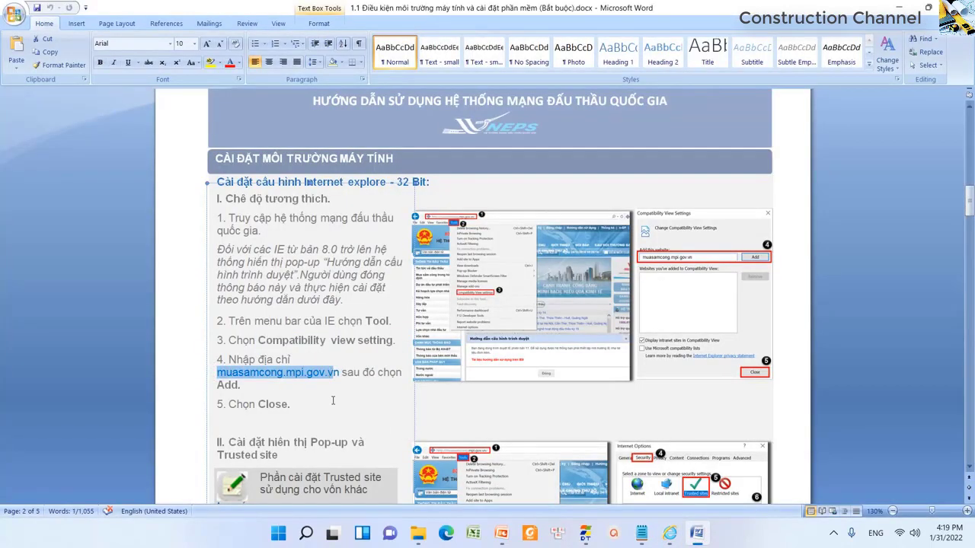
right_click(321, 381)
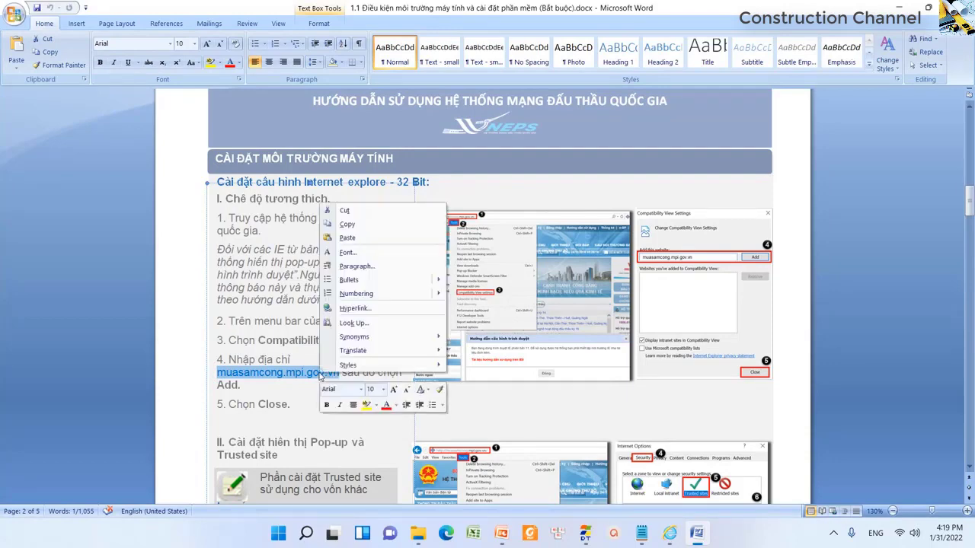
click(361, 230)
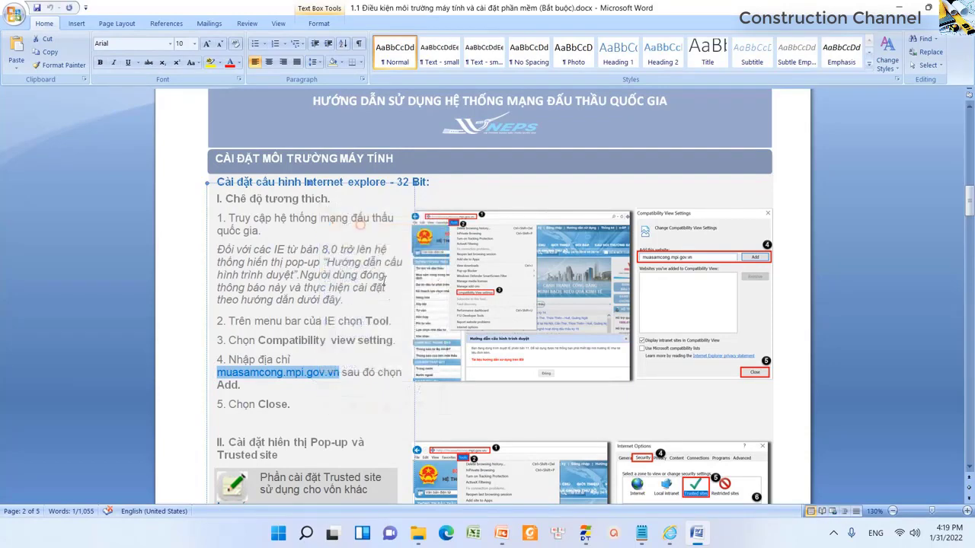
key(alt+Tab)
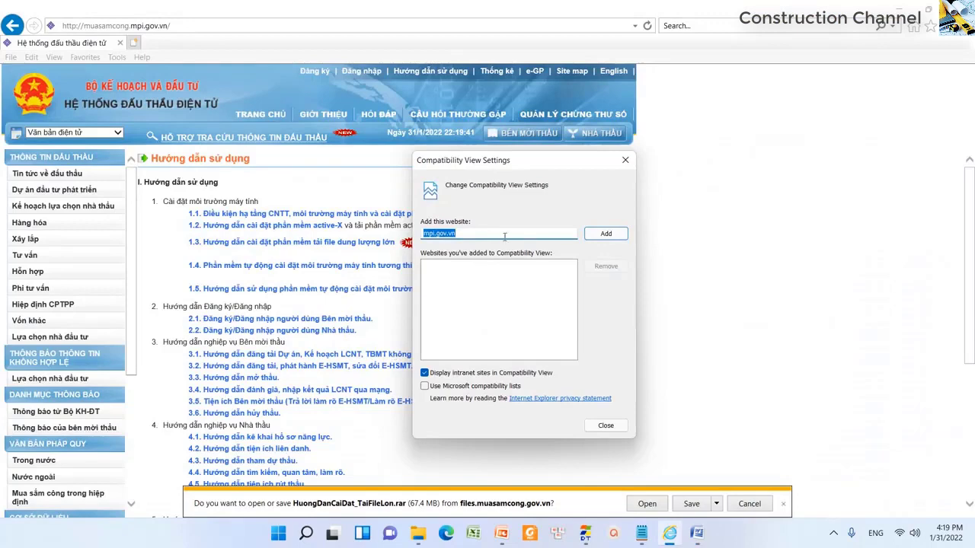
key(ctrl+v)
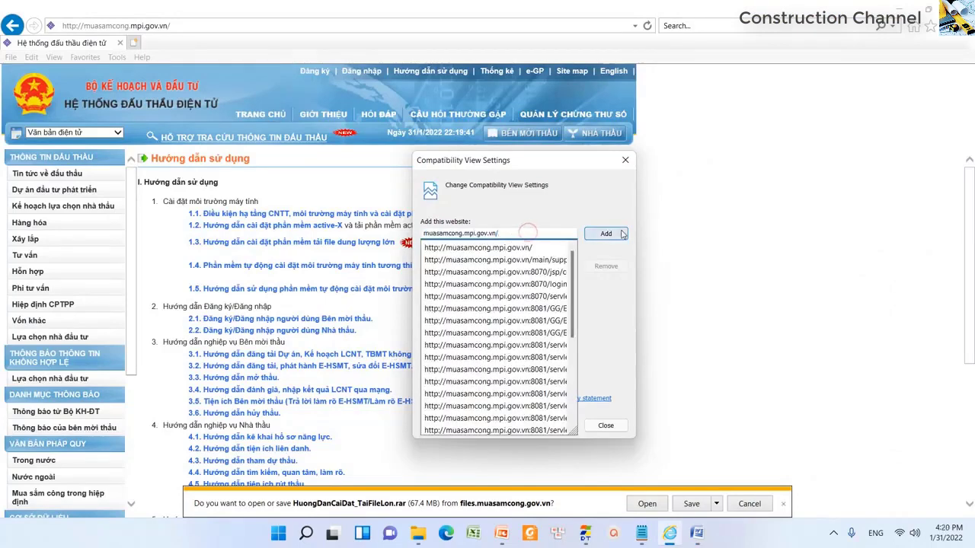
click(622, 233)
- Confirm the mpi.gov.vn entry is listed, close Compatibility View settings, and return to Word
key(alt+Tab)
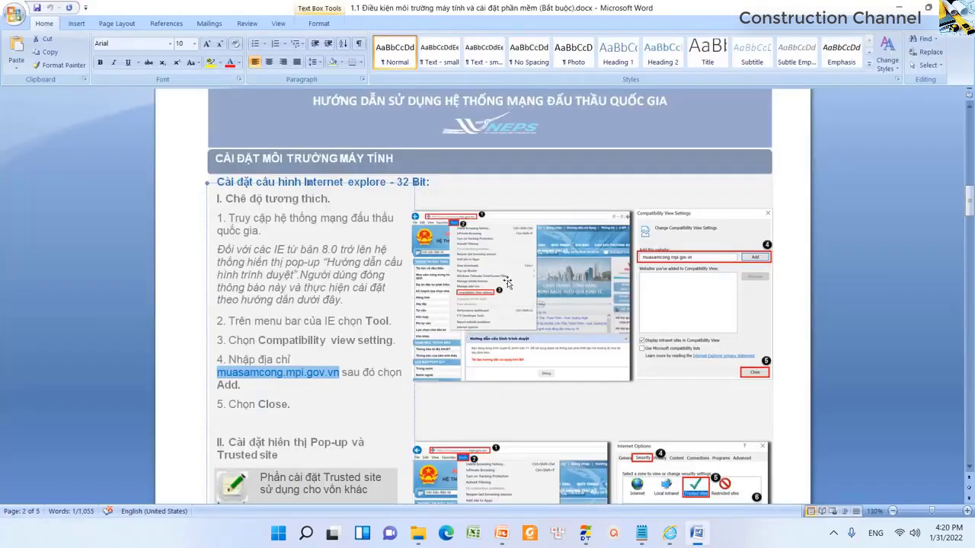
key(alt+Tab)
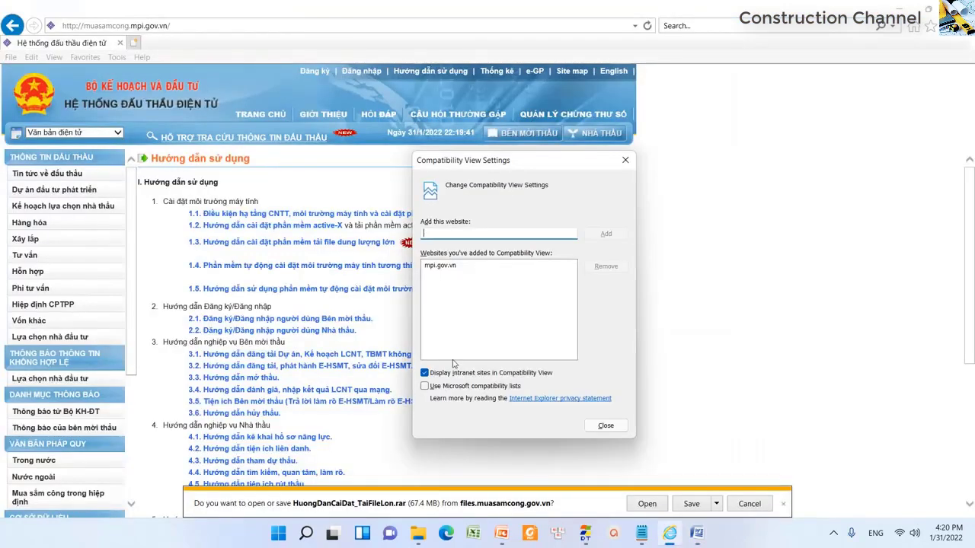
click(442, 267)
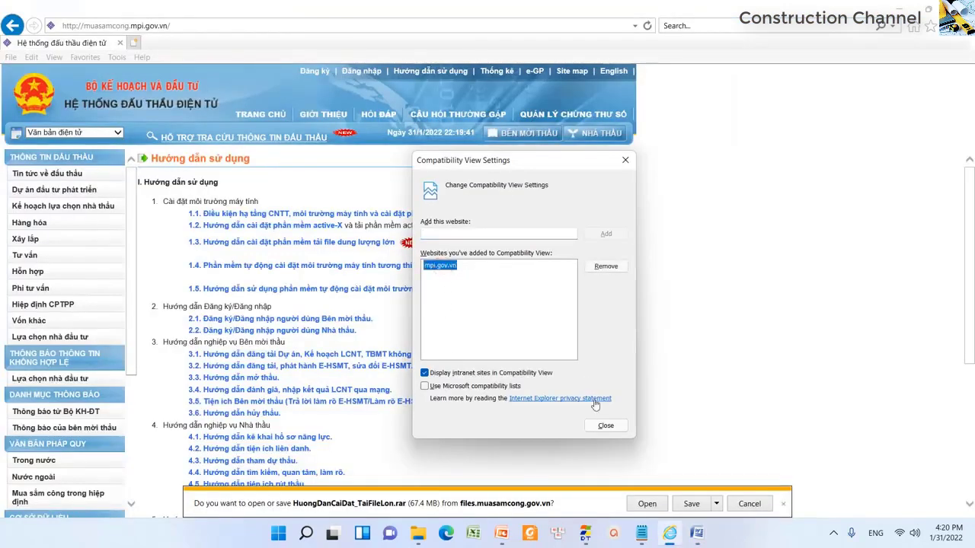
click(604, 423)
key(alt+Tab)
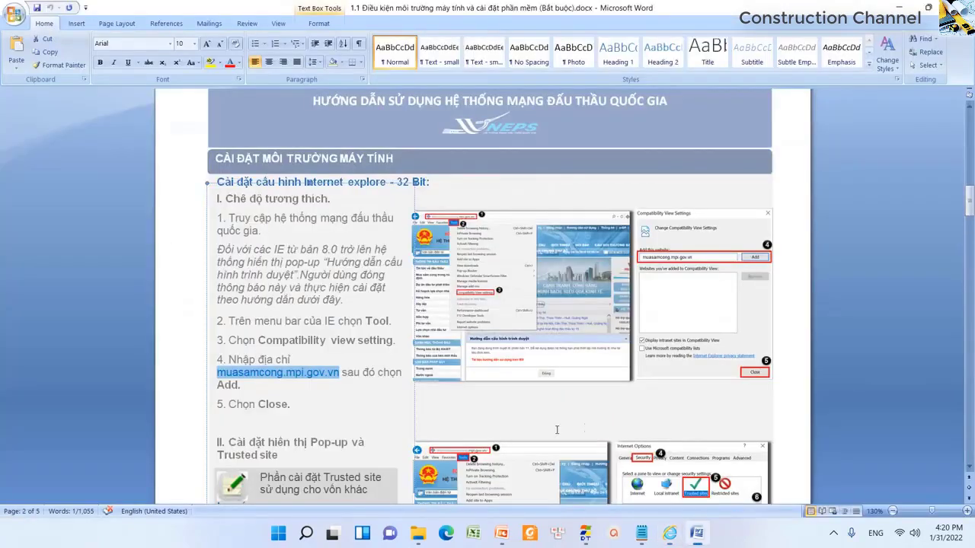
- Scroll the guide to the Pop-up and Trusted site section and highlight step 1's site address
scroll(422, 418, down, 4)
drag(228, 283, 306, 296)
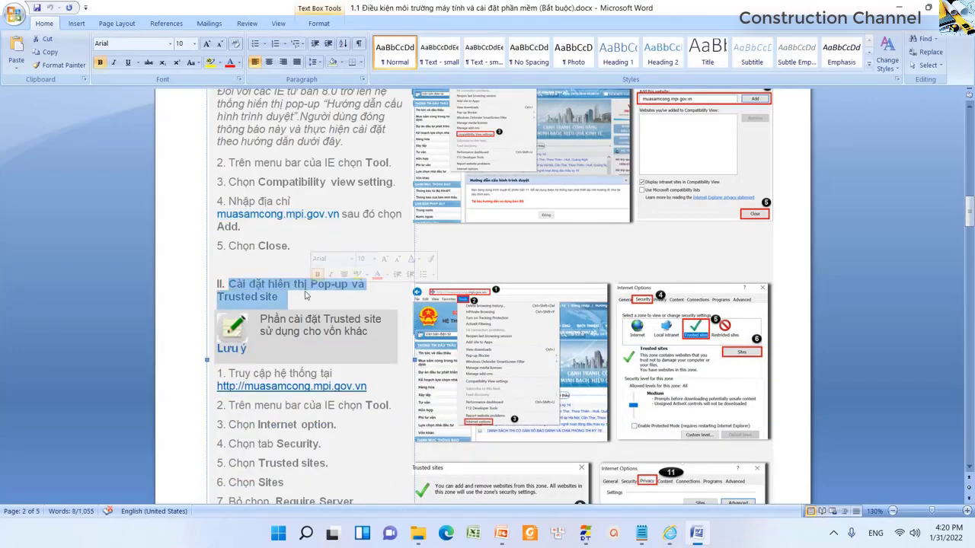
scroll(305, 296, down, 4)
click(308, 247)
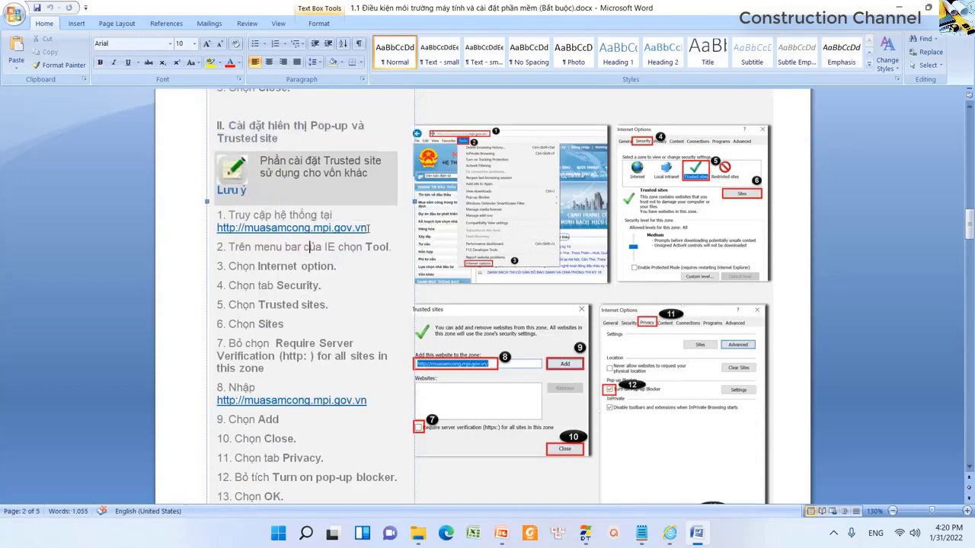
drag(366, 227, 214, 228)
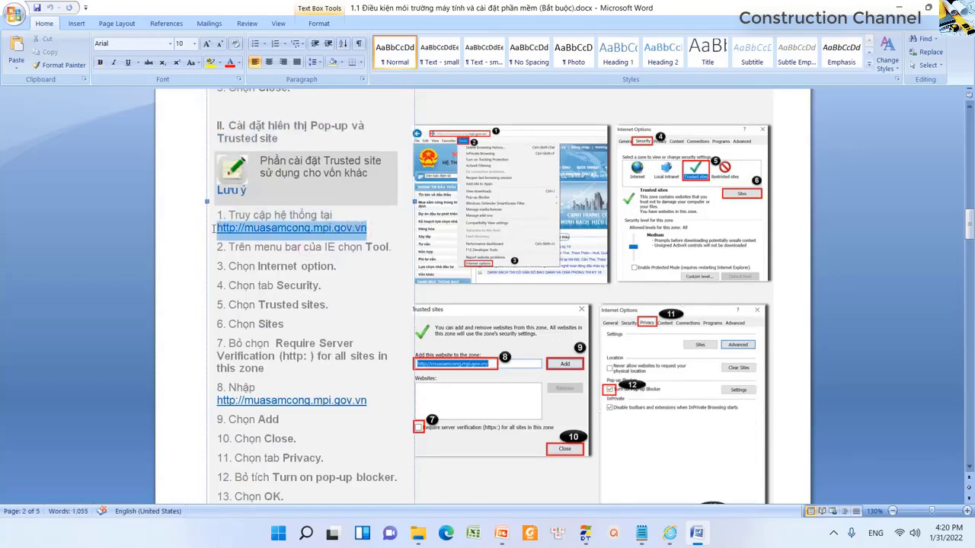
key(alt+Tab)
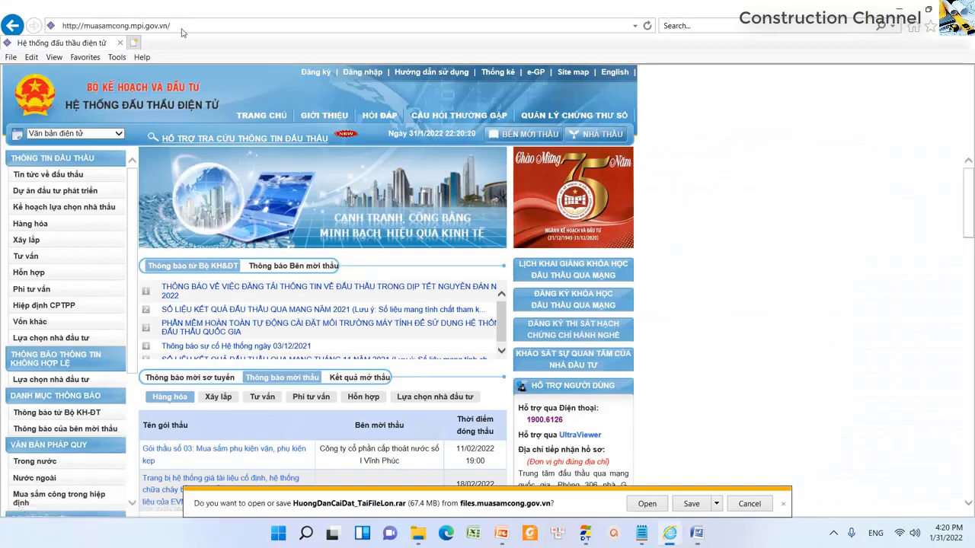
key(alt+Tab)
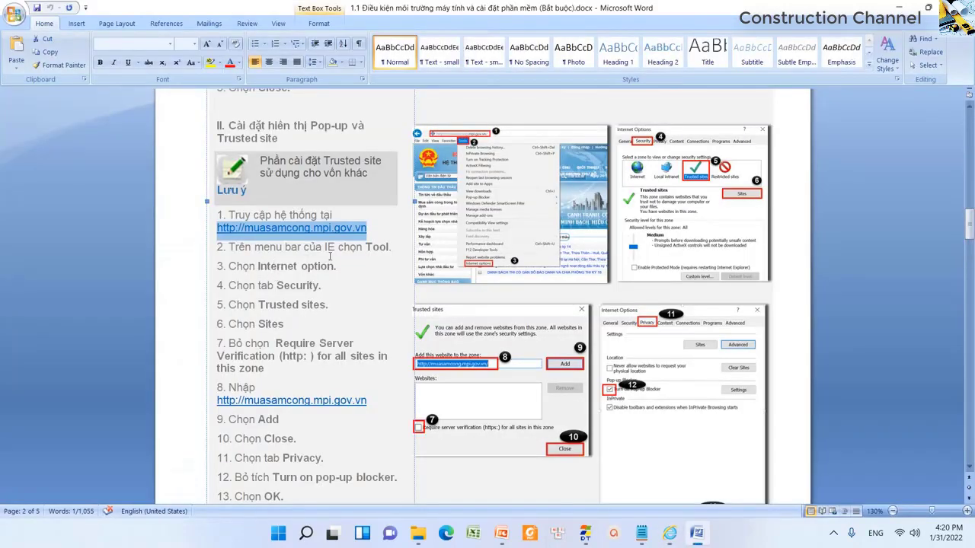
- Highlight the guide's Tool and Internet option steps, then bring up Internet Explorer's Tools menu
drag(323, 248, 389, 248)
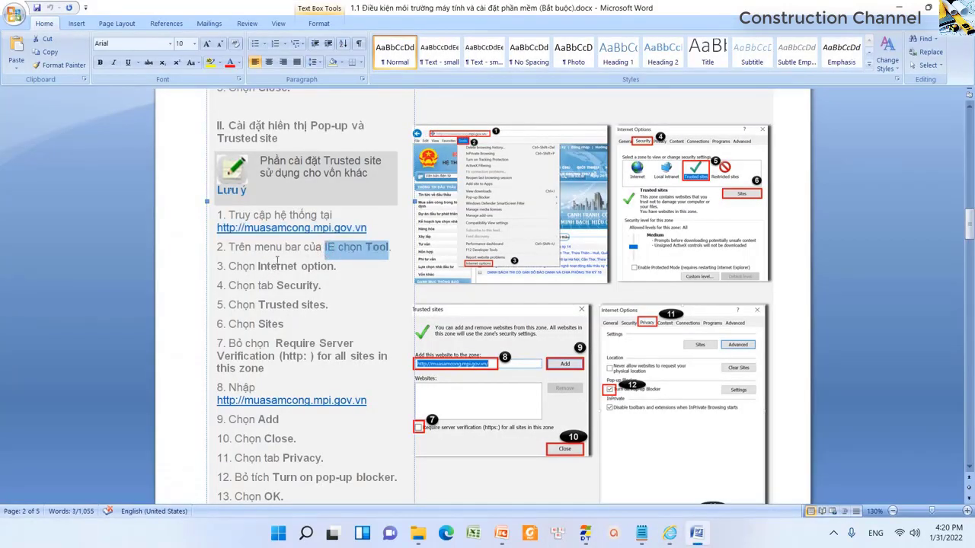
click(262, 266)
drag(260, 266, 335, 266)
key(alt+Tab)
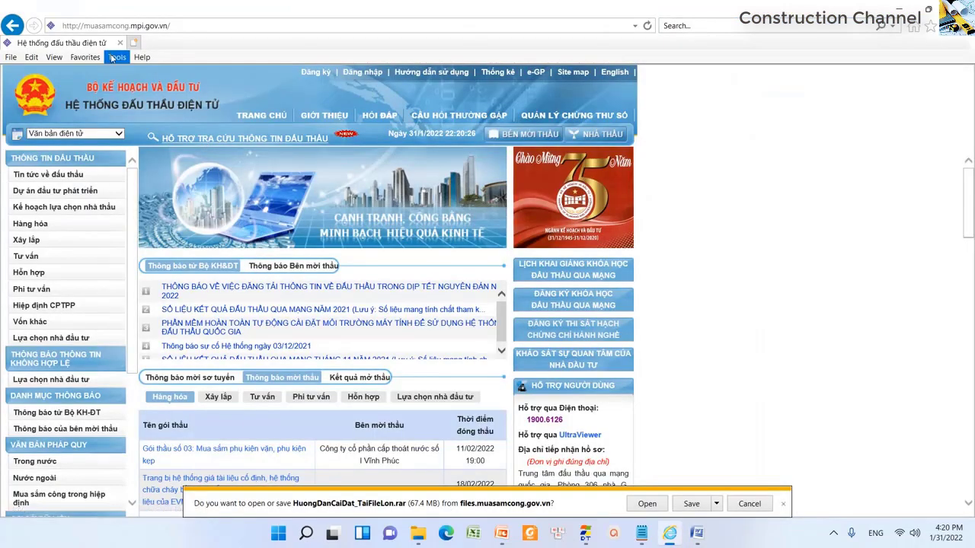
click(117, 57)
- Open Internet Options, choose the Security tab's Trusted sites zone, and open its Sites list
click(153, 355)
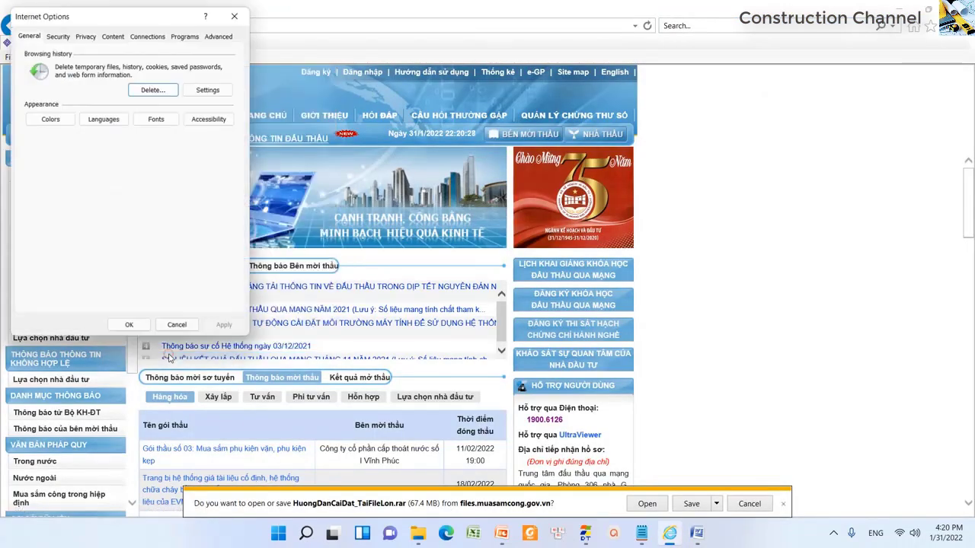
drag(170, 23, 514, 163)
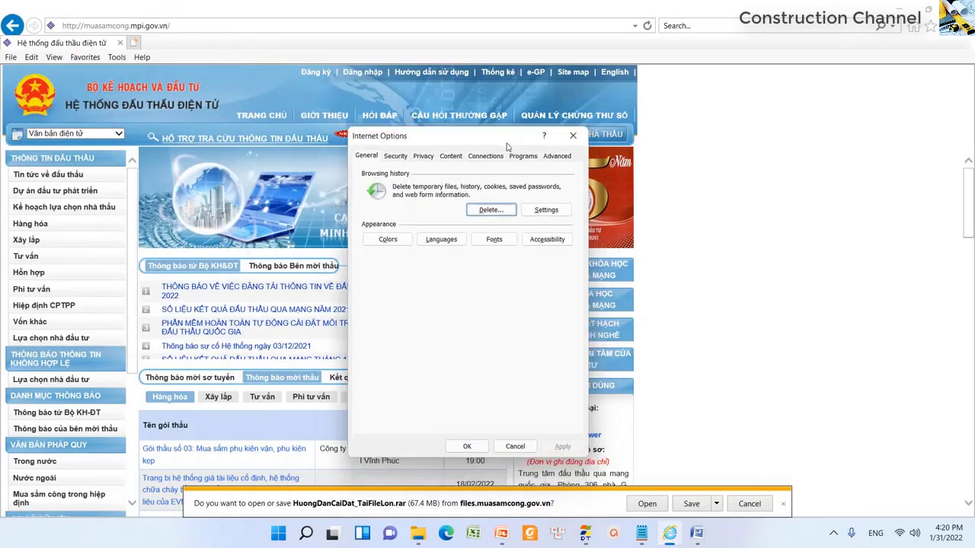
key(alt+Tab)
drag(278, 286, 312, 319)
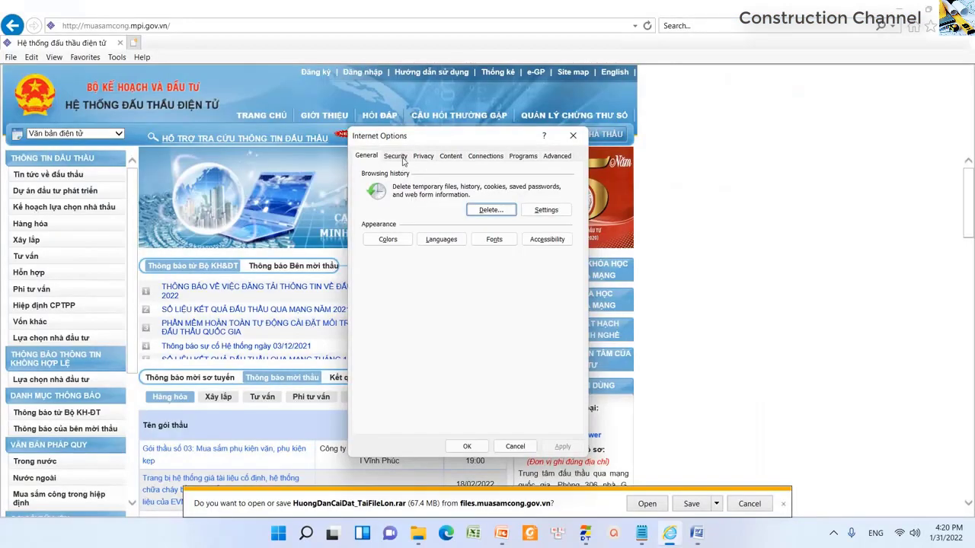
click(395, 156)
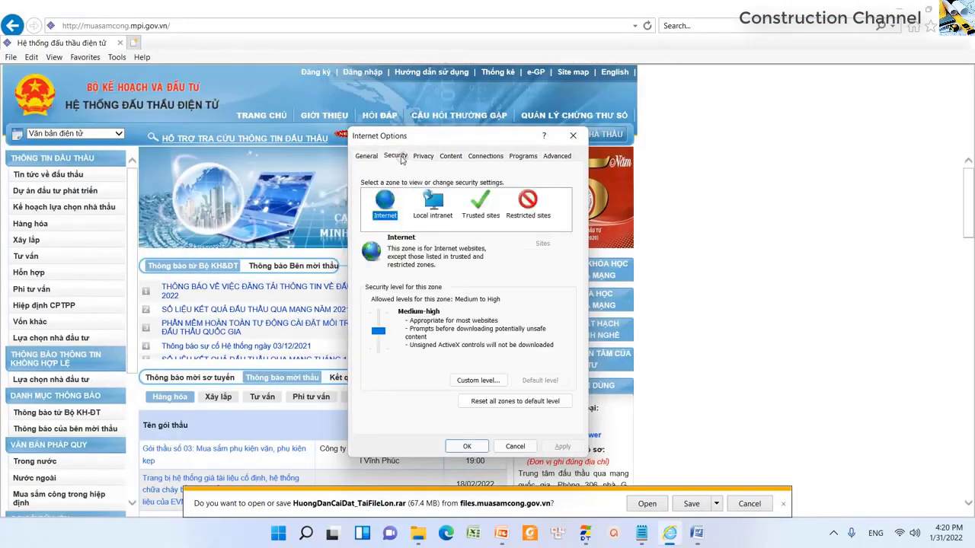
click(481, 205)
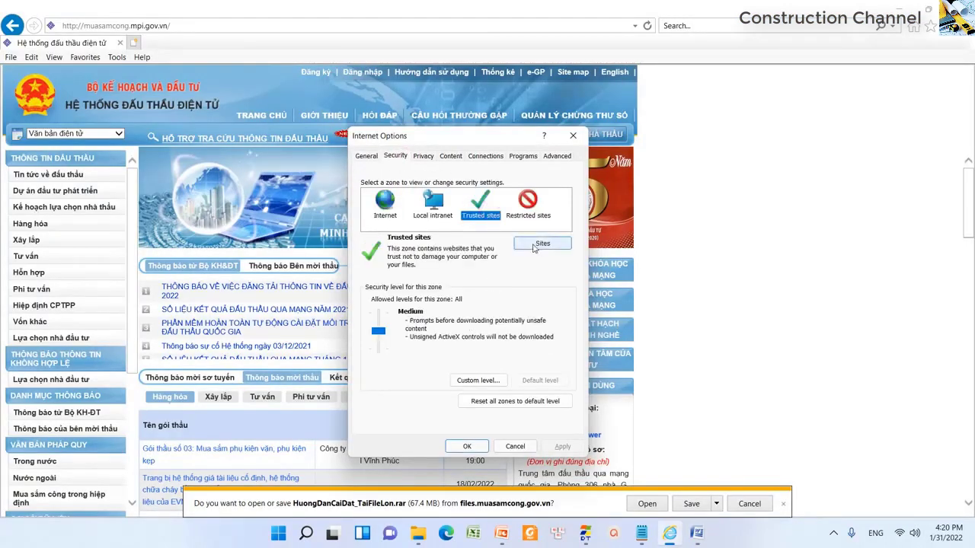
click(537, 243)
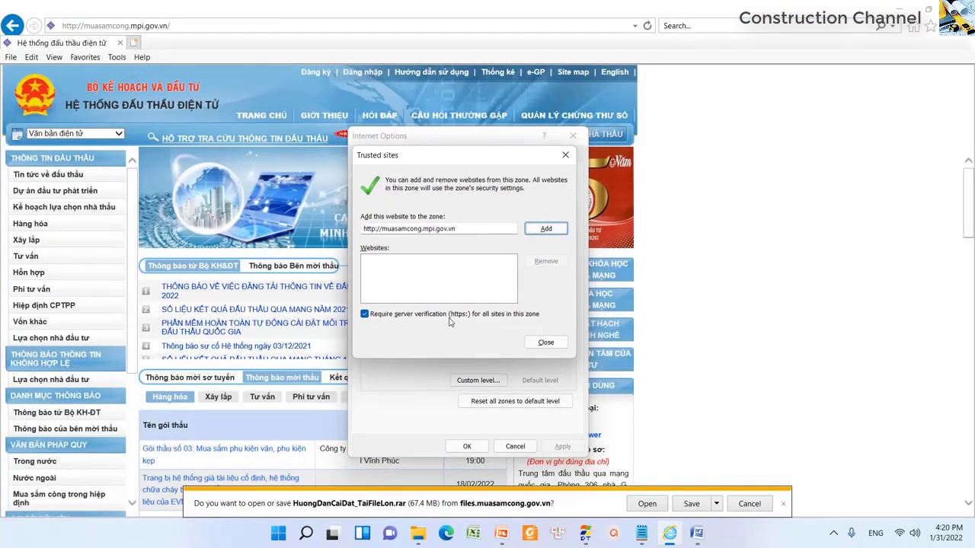
- Untick Require server verification and copy the site address from the guide's step 8
click(510, 318)
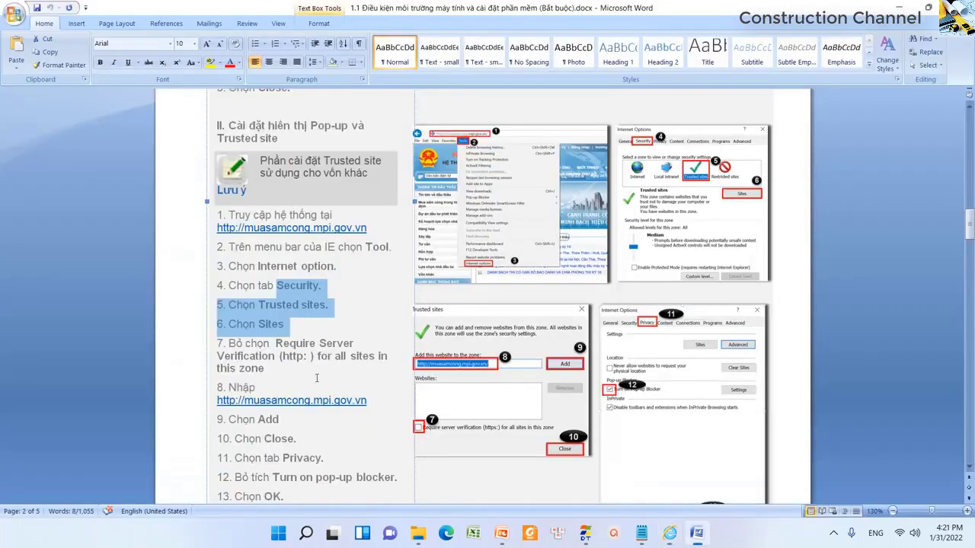
scroll(317, 378, down, 1)
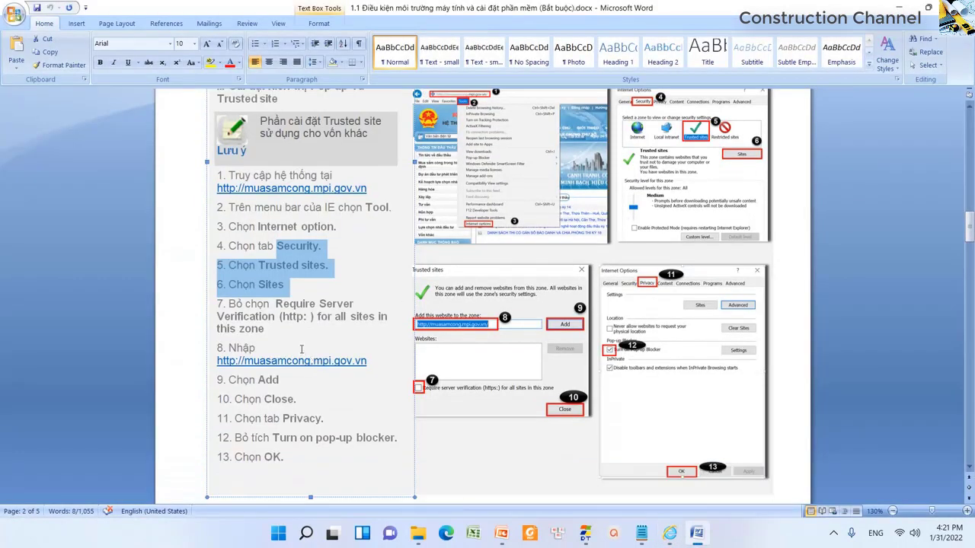
scroll(301, 349, down, 2)
drag(217, 282, 363, 285)
right_click(364, 285)
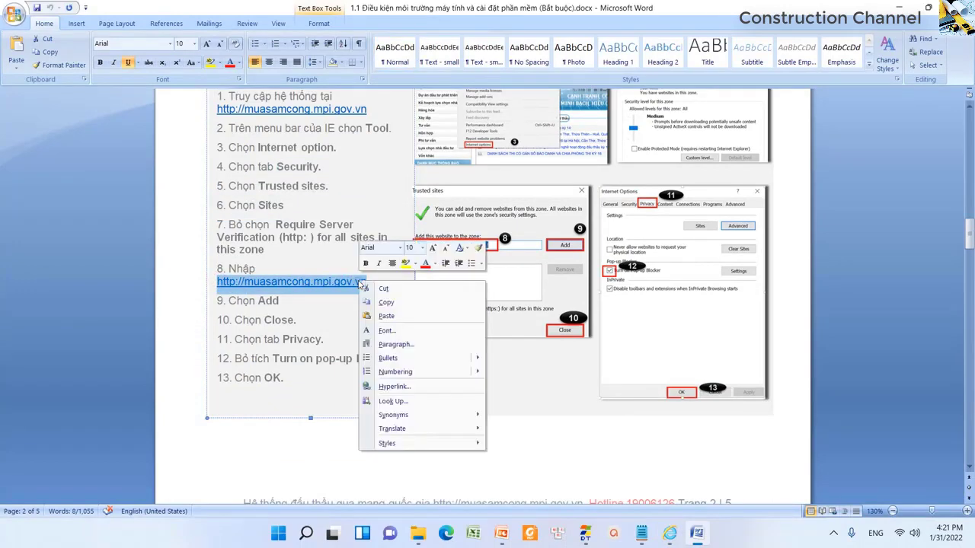
click(378, 299)
key(alt+Tab)
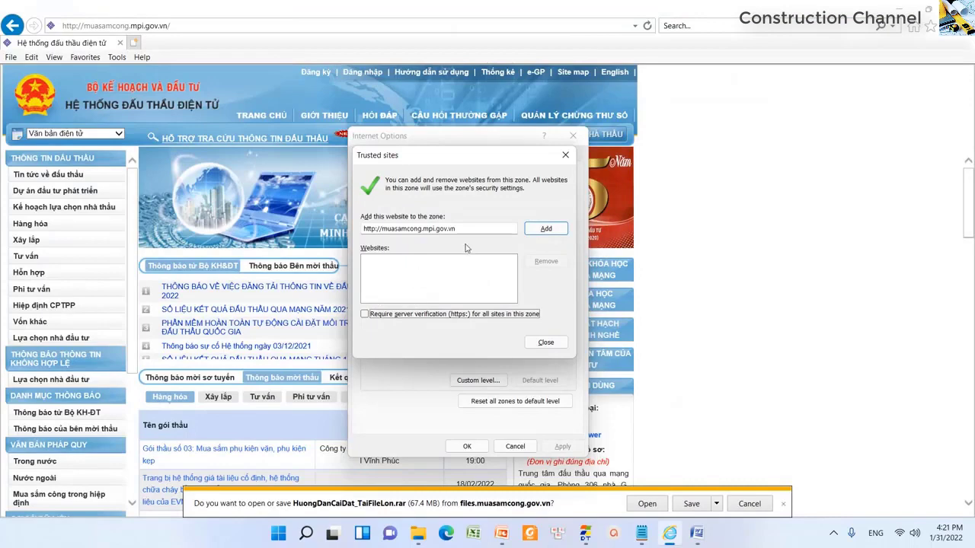
click(472, 229)
key(ctrl+a)
key(ctrl+v)
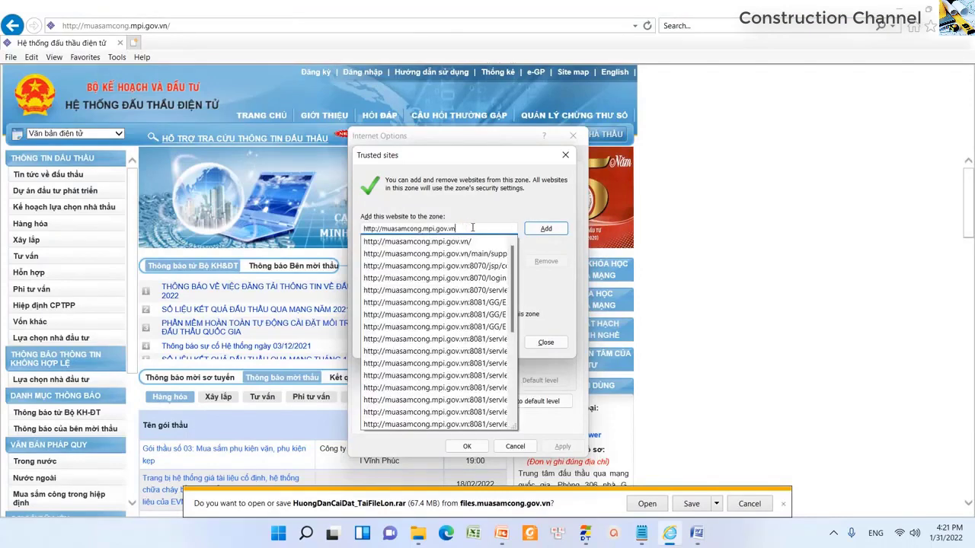
key(Escape)
key(alt+Tab)
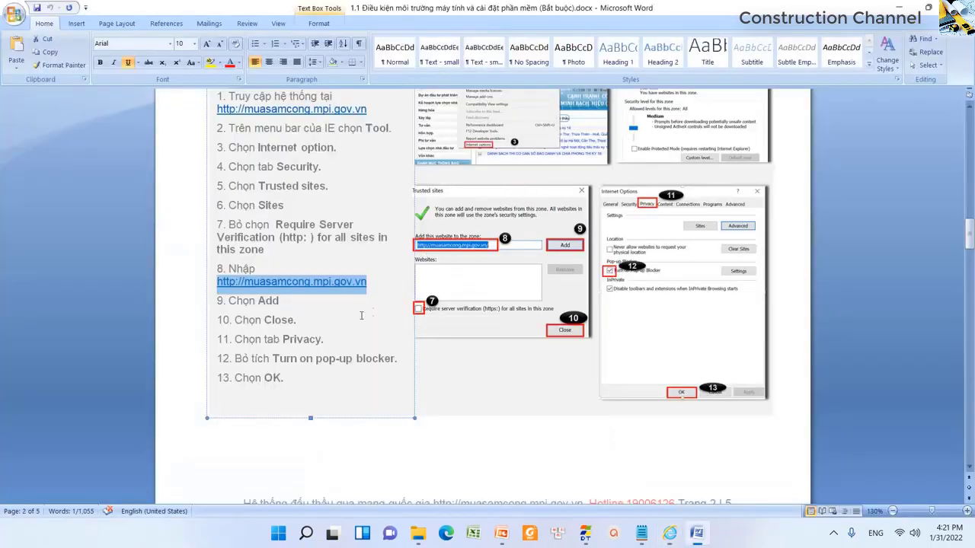
drag(258, 301, 297, 321)
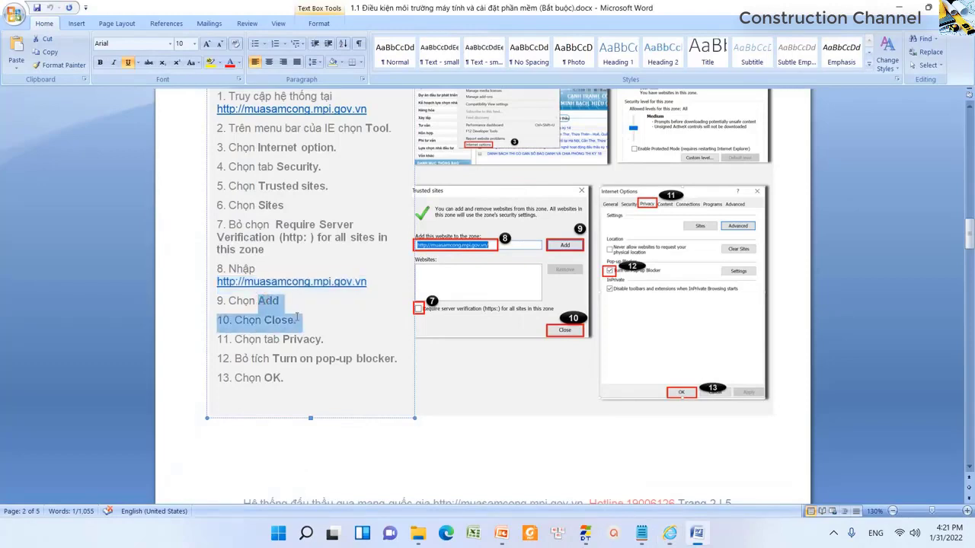
key(alt+Tab)
click(545, 229)
click(454, 266)
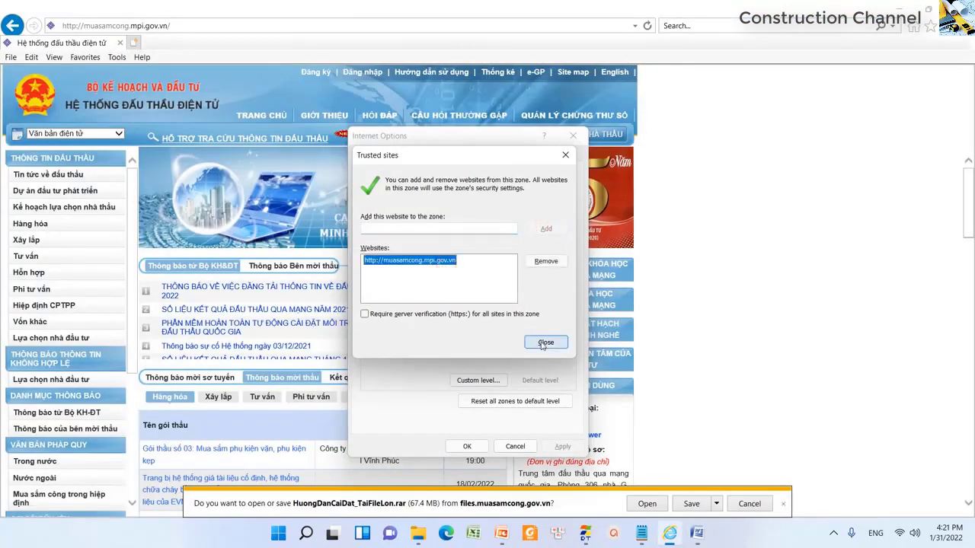
key(alt+Tab)
key(alt+Tab)
- Close the Trusted sites list and check the guide's Privacy step
click(543, 342)
key(alt+Tab)
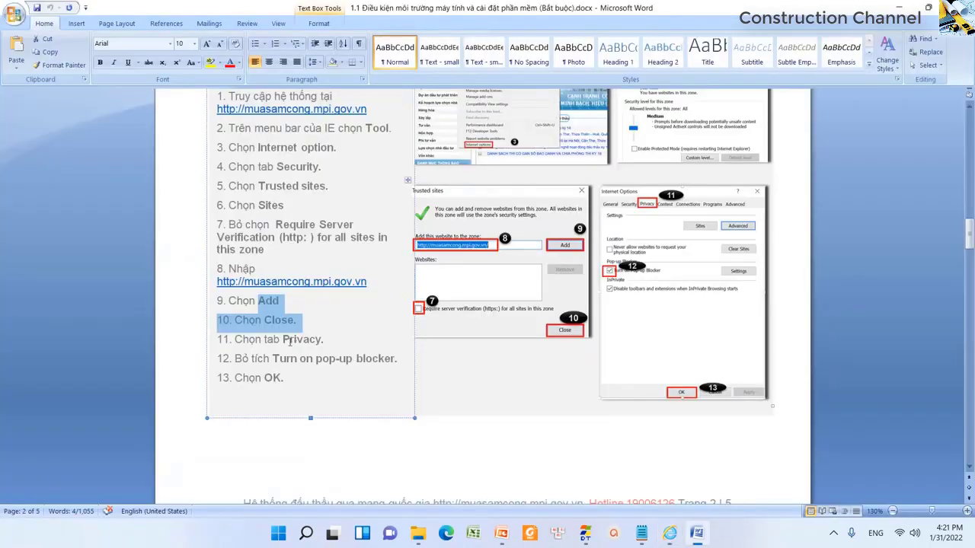
drag(264, 341, 318, 359)
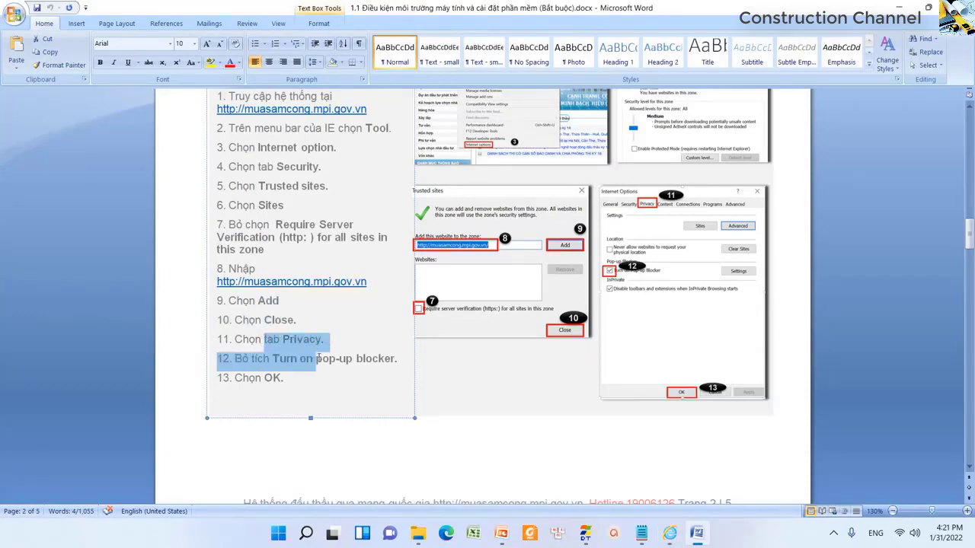
click(381, 367)
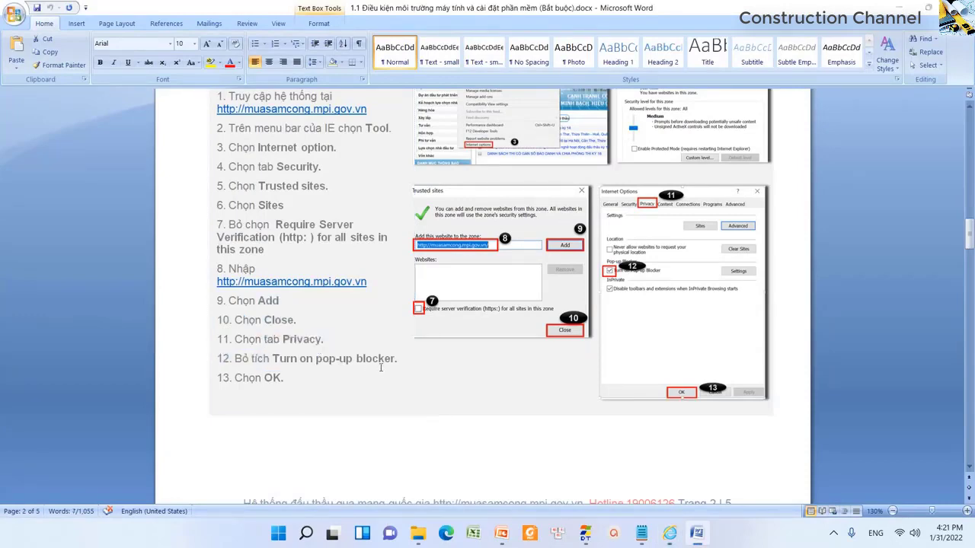
key(alt+Tab)
- On the Privacy tab, untick Turn on Pop-up Blocker and confirm Internet Options with OK
click(424, 156)
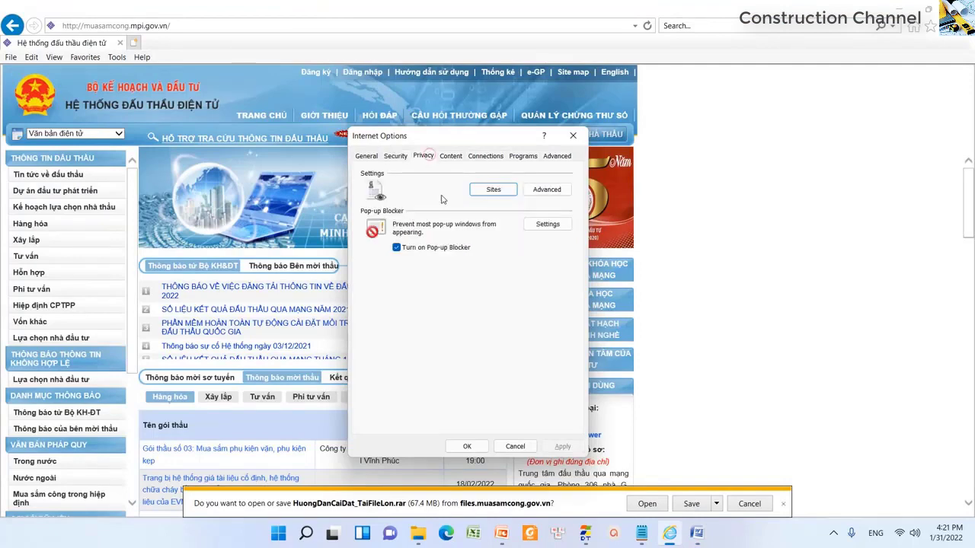
click(459, 252)
click(466, 446)
key(alt+Tab)
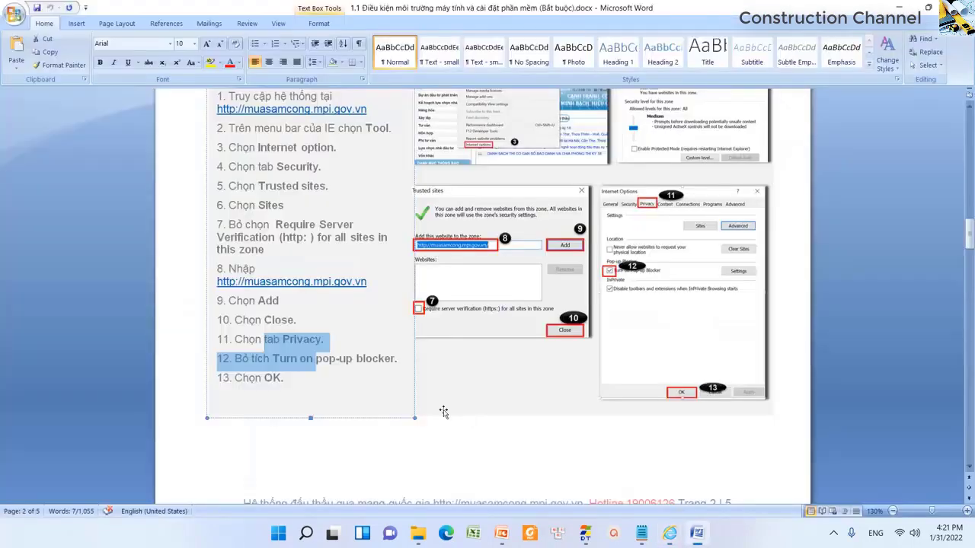
key(alt+Tab)
click(469, 446)
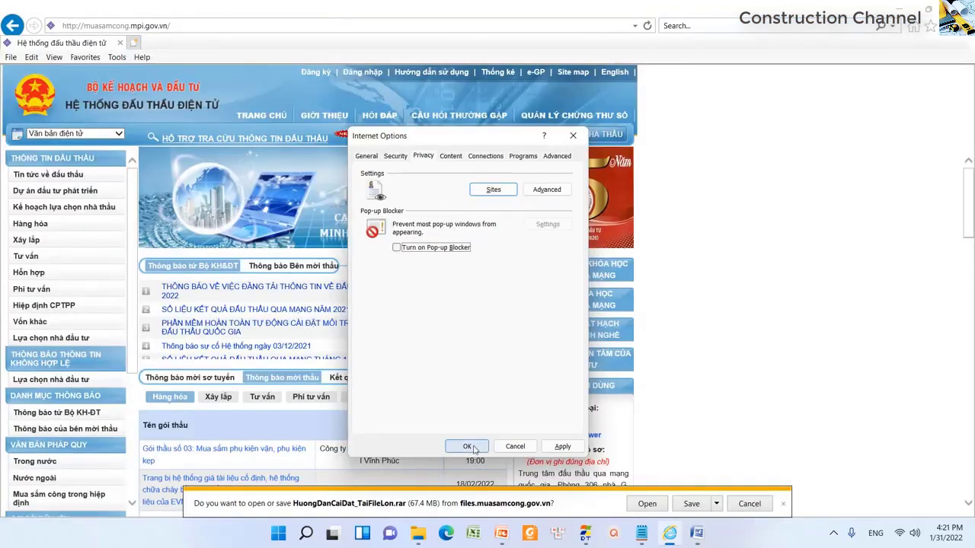
key(alt+Tab)
- Return to the guide's CÀI ĐẶT MÔI TRƯỜNG MÁY TÍNH heading, then close Word with Alt+F4
scroll(397, 391, down, 3)
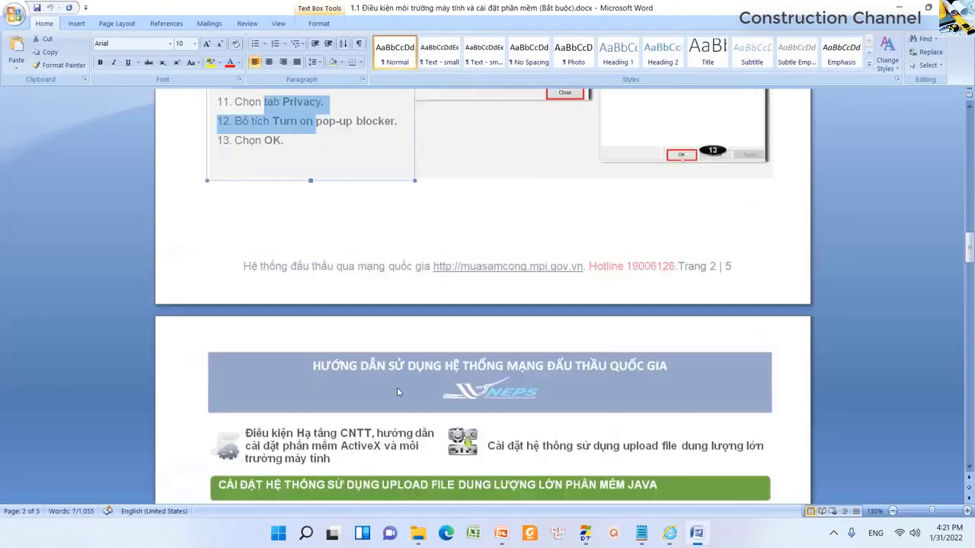
scroll(397, 392, down, 12)
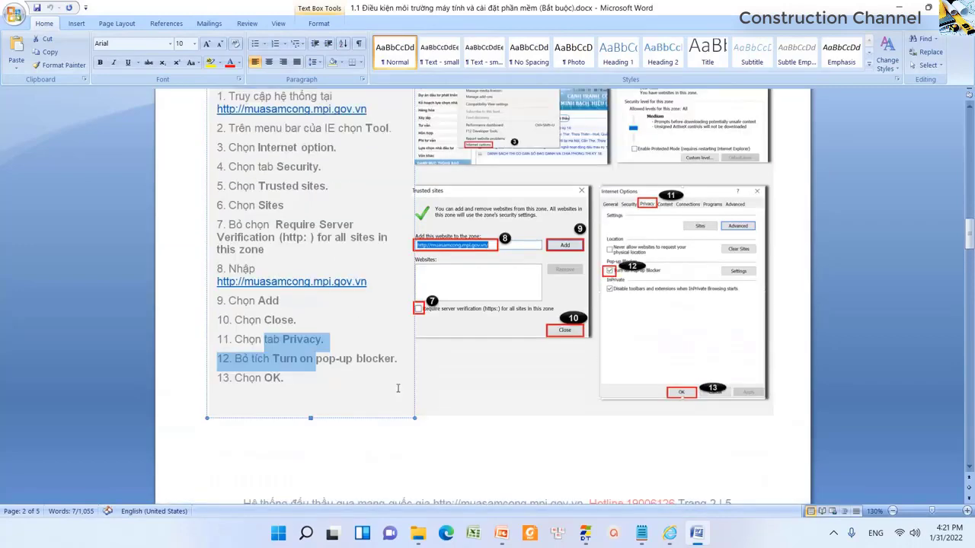
scroll(397, 389, up, 3)
scroll(298, 282, up, 8)
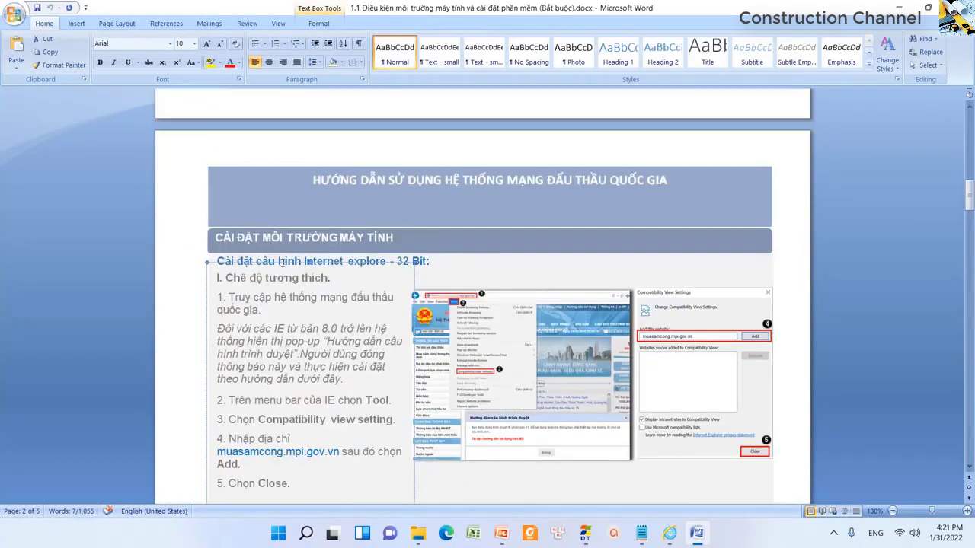
click(262, 239)
drag(216, 238, 388, 238)
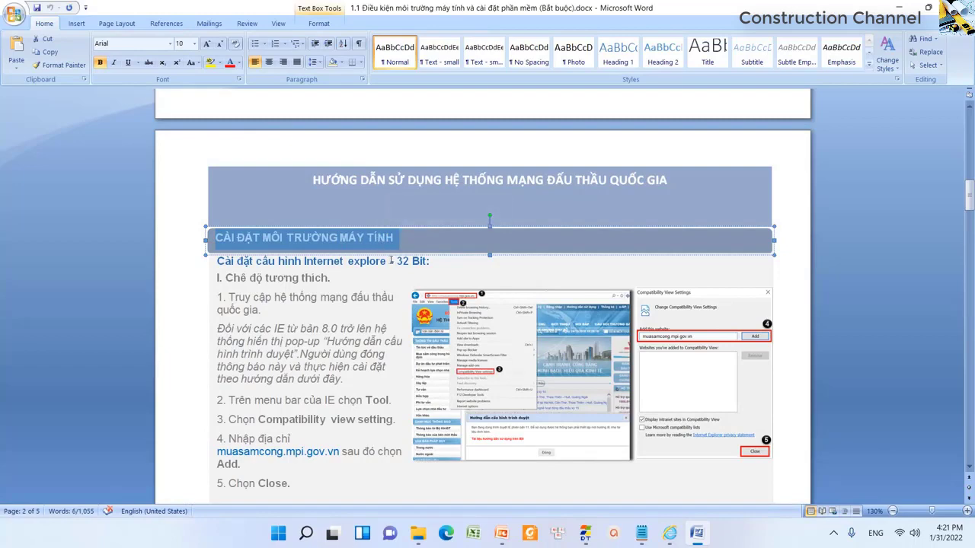
key(alt+Tab)
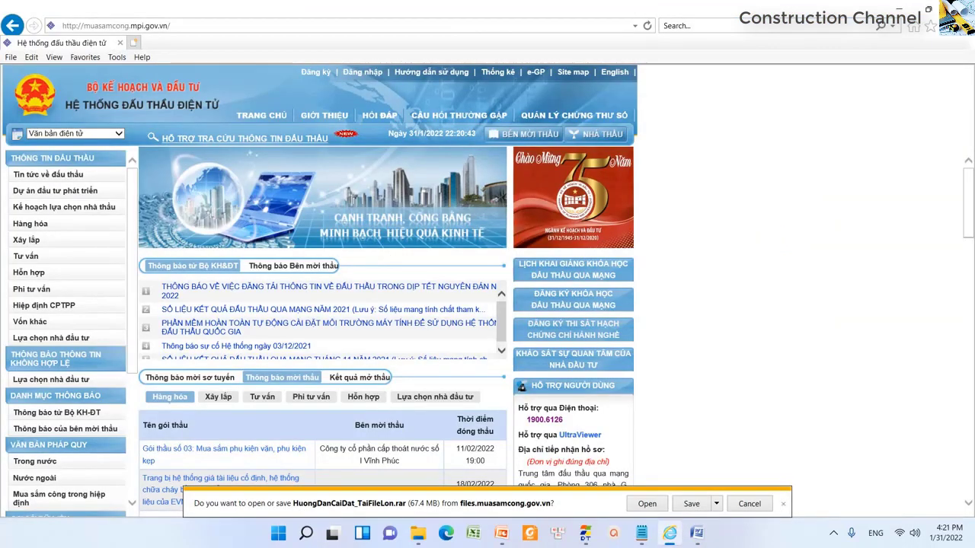
key(alt+Tab)
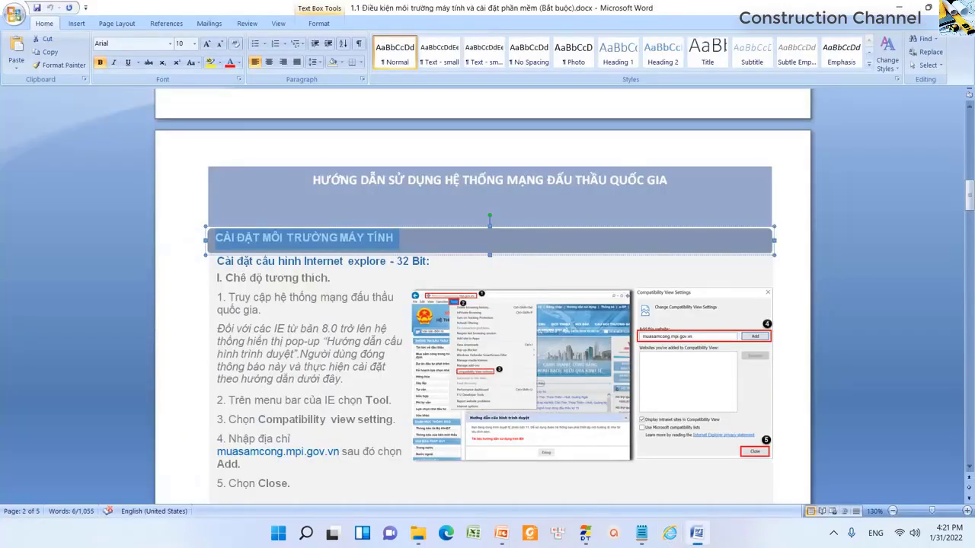
key(alt+F4)
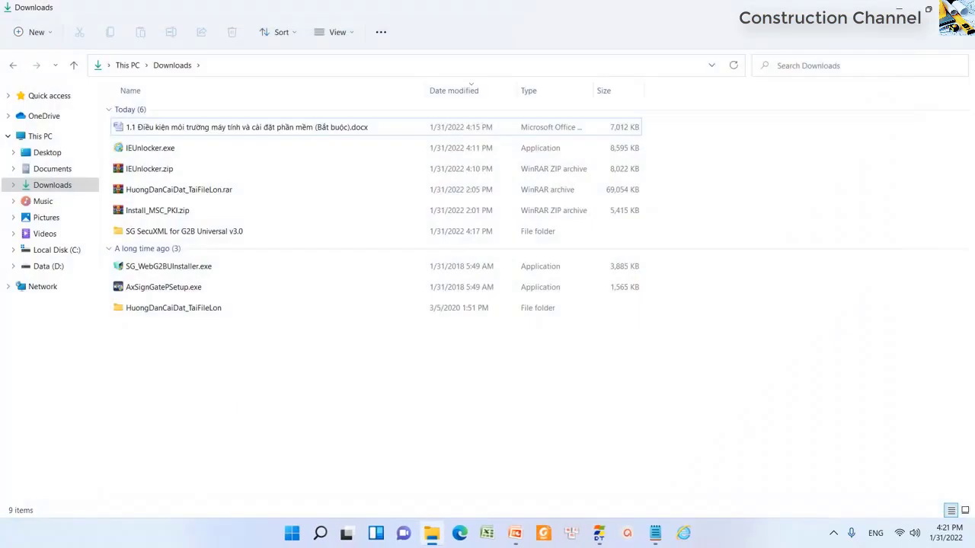
- Close File Explorer, check the muasamcong address in Notepad, then minimize Notepad
key(alt+F4)
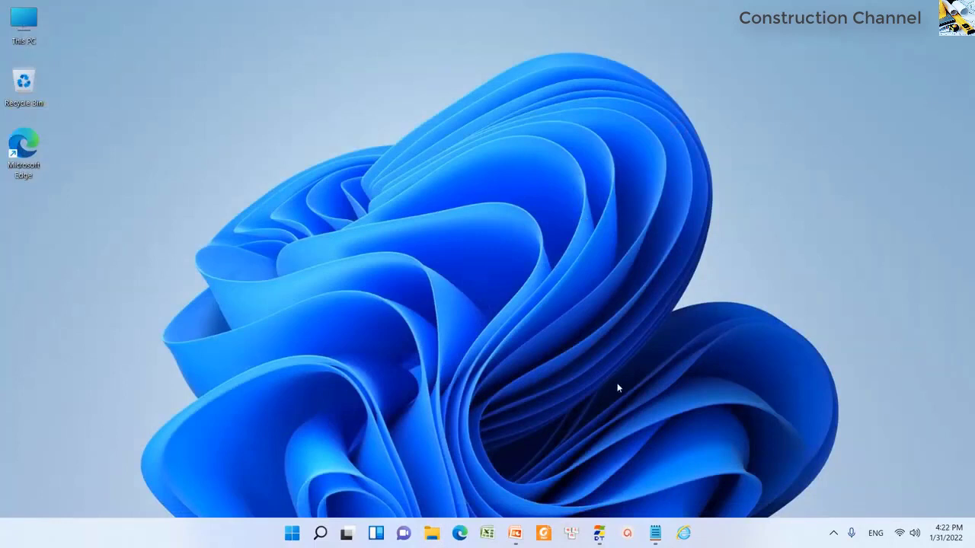
click(654, 533)
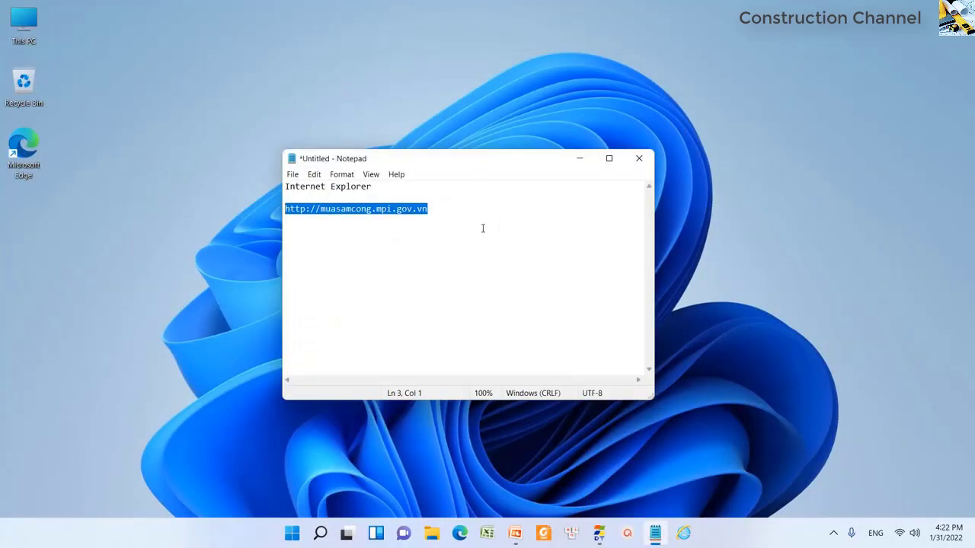
click(580, 158)
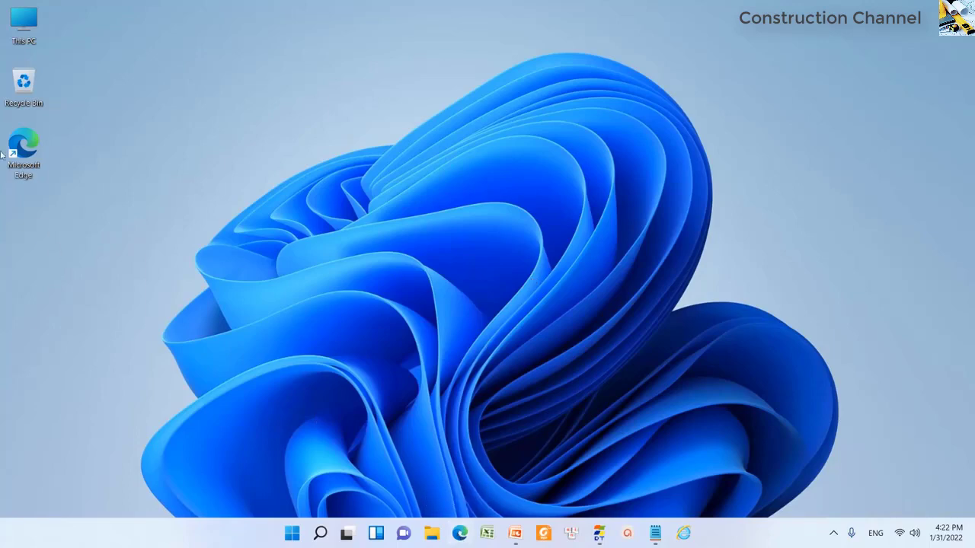
- In Edge, search tender notices on muasamcong.mpi.gov.vn filtered to the Xây lắp field
double_click(28, 162)
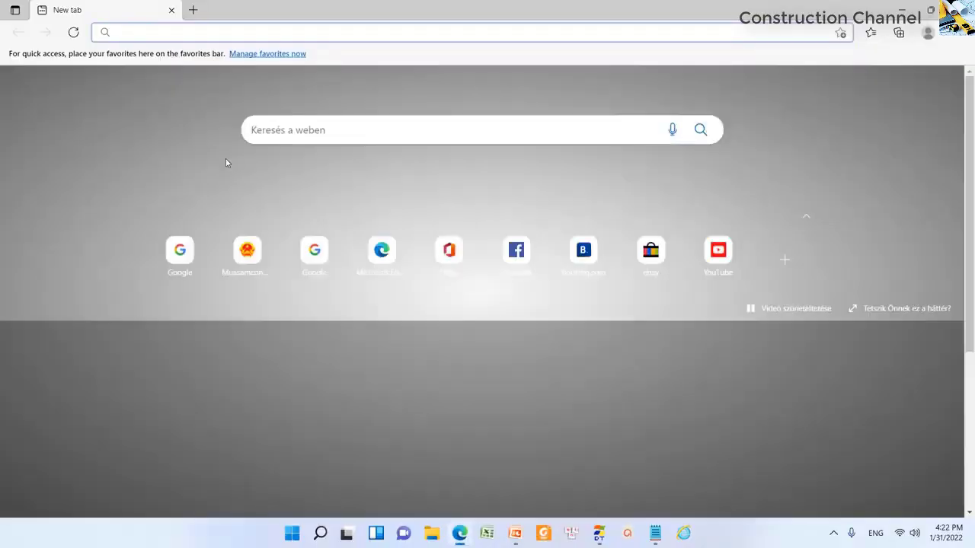
text(muasamcong.mpi.gov.vn)
key(Return)
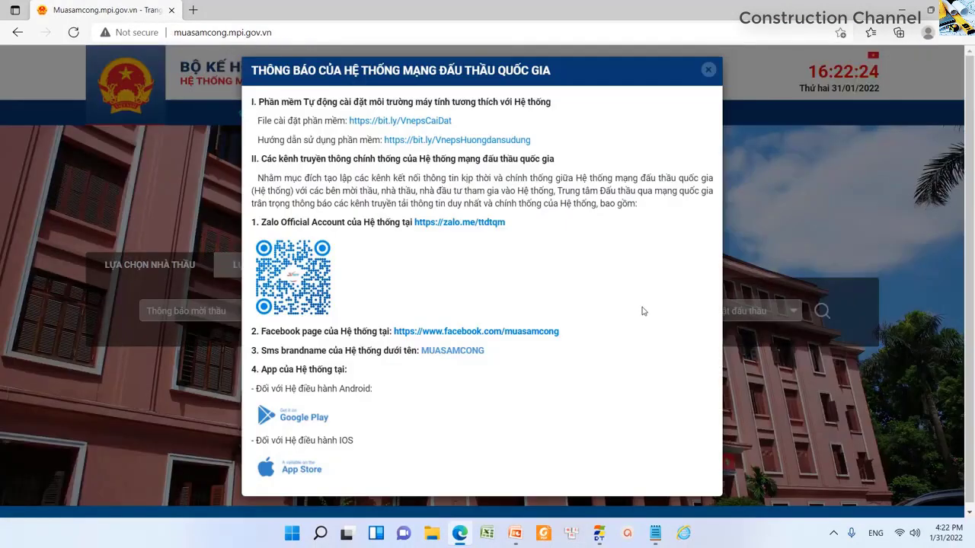
click(709, 73)
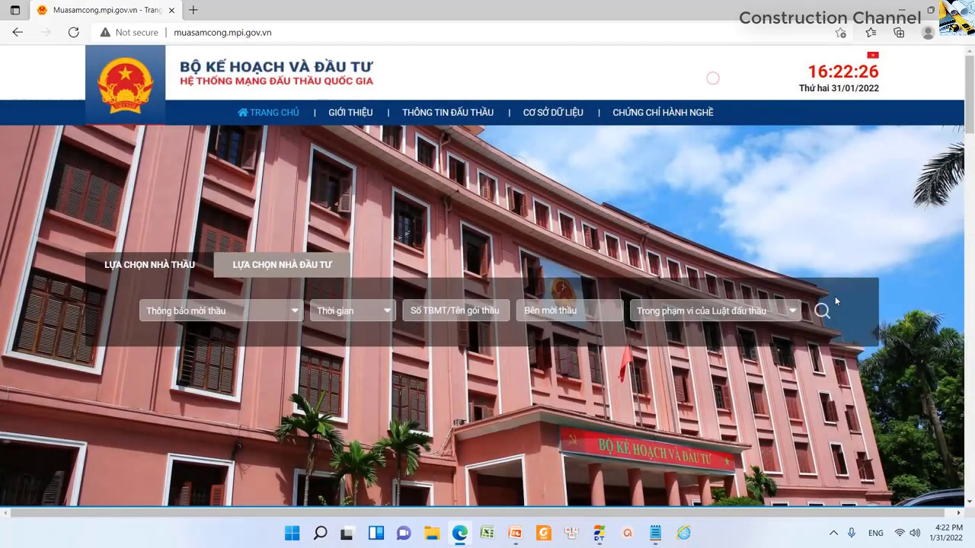
click(823, 312)
scroll(808, 354, down, 2)
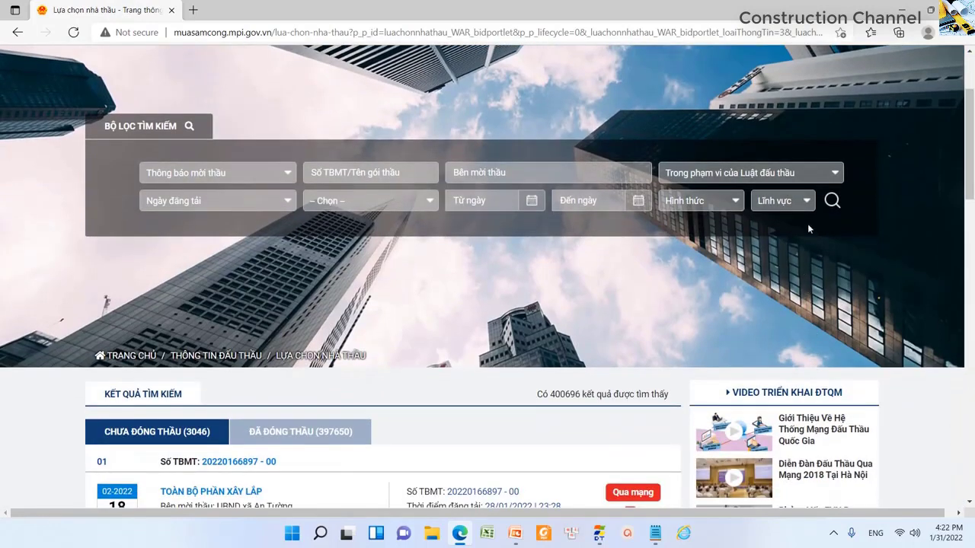
click(807, 201)
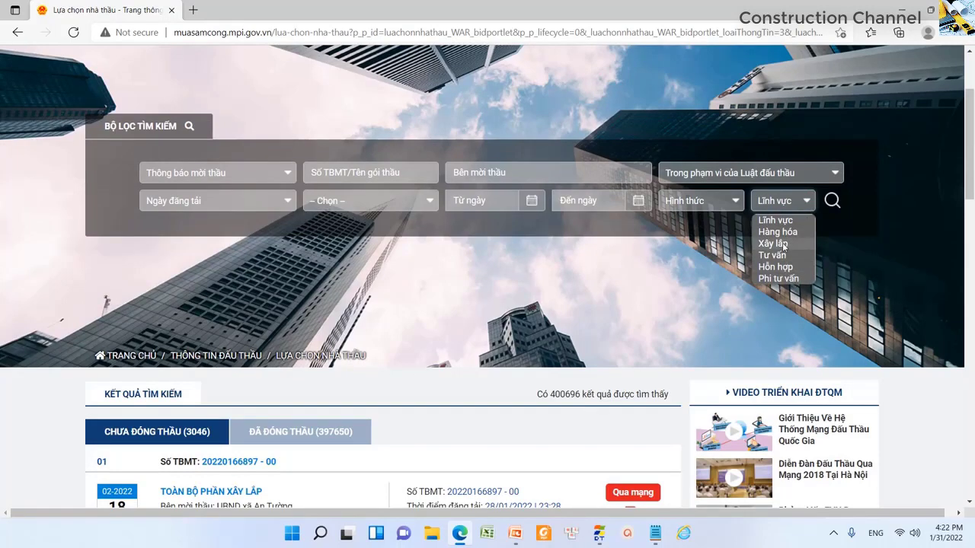
click(782, 244)
scroll(609, 290, down, 2)
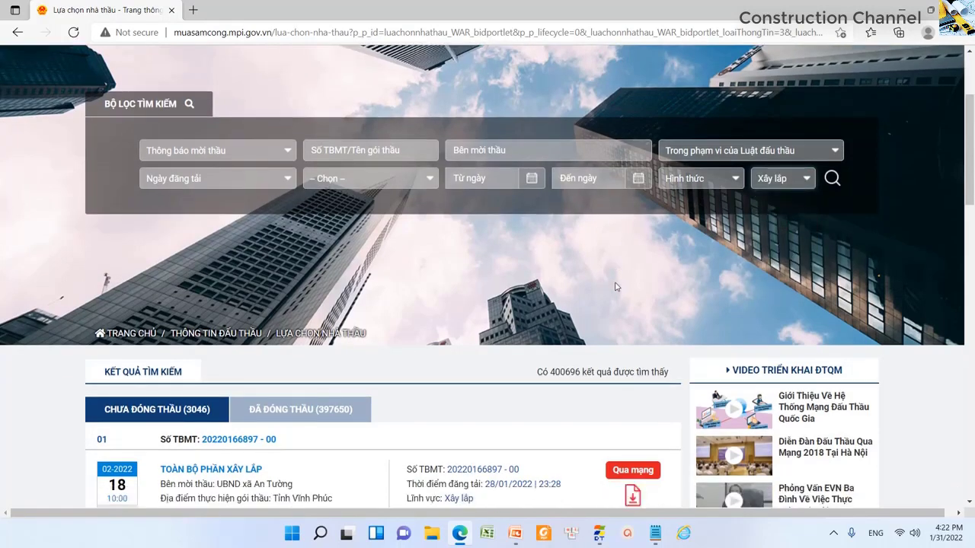
scroll(481, 352, down, 1)
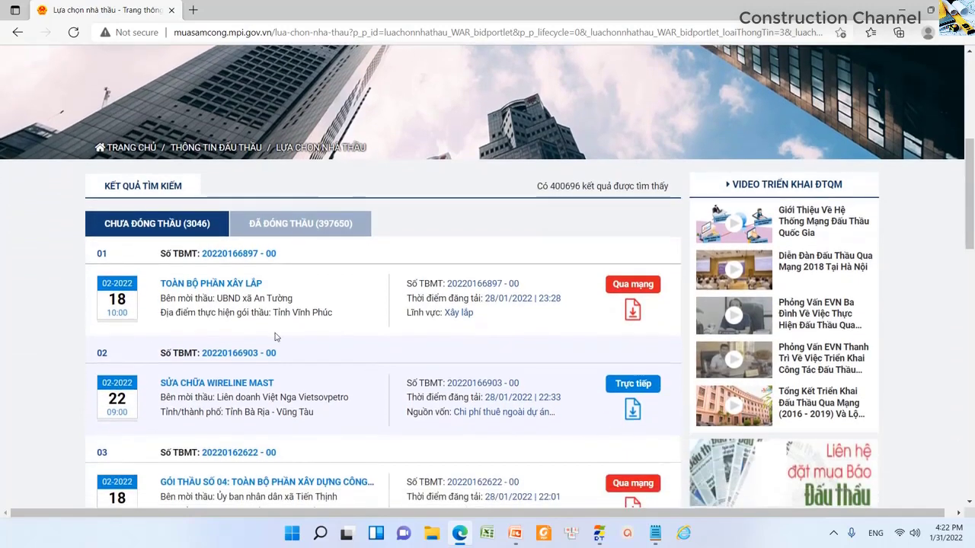
double_click(473, 283)
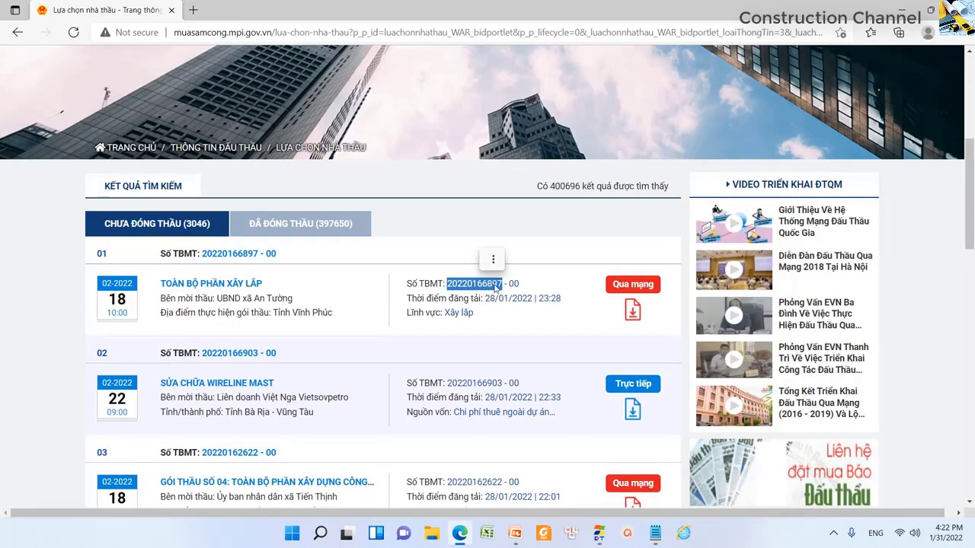
right_click(499, 286)
click(533, 235)
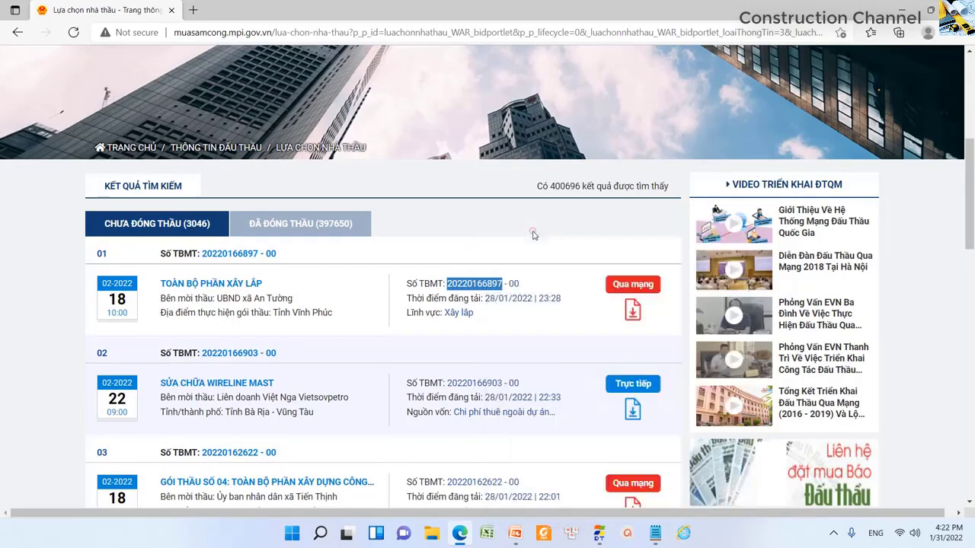
key(super+d)
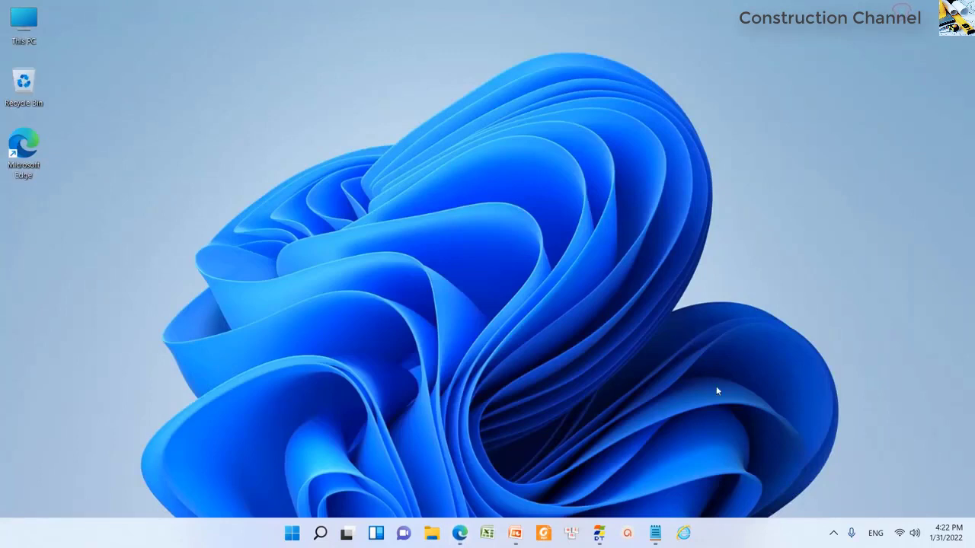
click(654, 533)
click(480, 213)
key(Return)
key(Return)
key(ctrl+v)
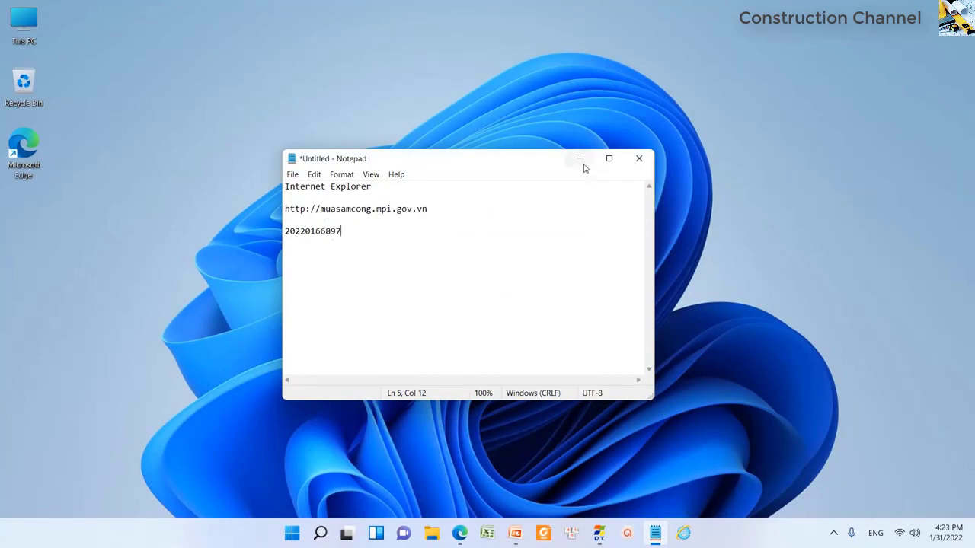
click(583, 163)
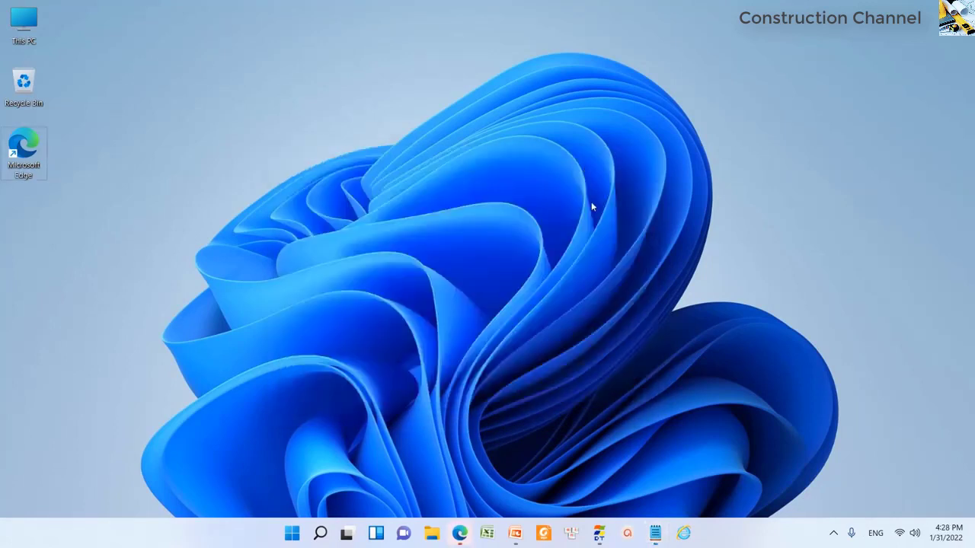
- Load muasamcong.mpi.gov.vn in Internet Explorer
click(683, 533)
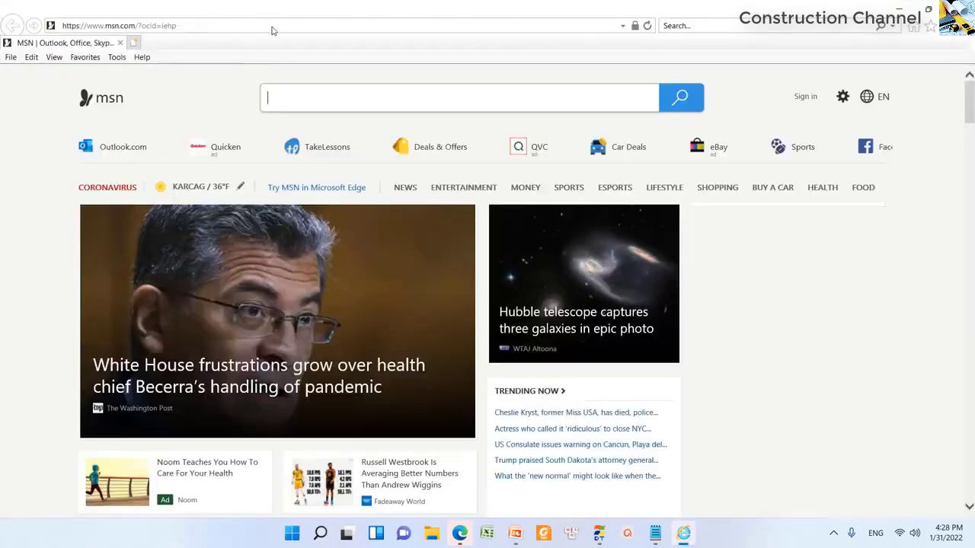
click(273, 26)
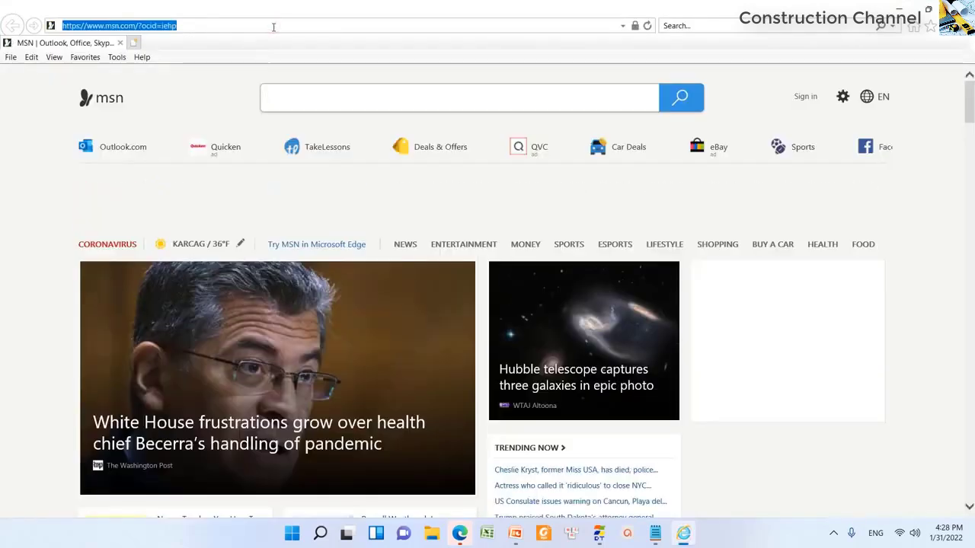
key(ctrl+v)
key(Return)
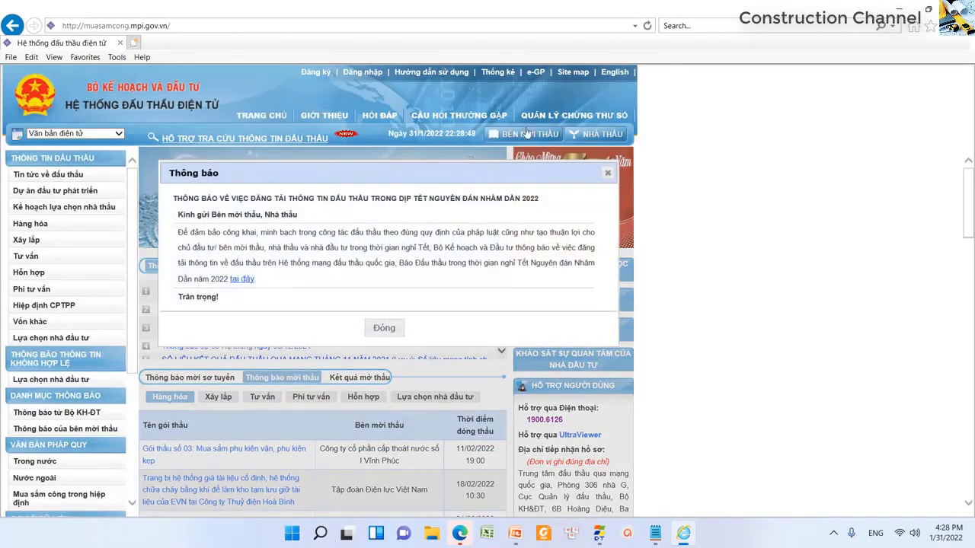
- Log in as NHÀ THẦU using the company's digital certificate and its password
click(589, 138)
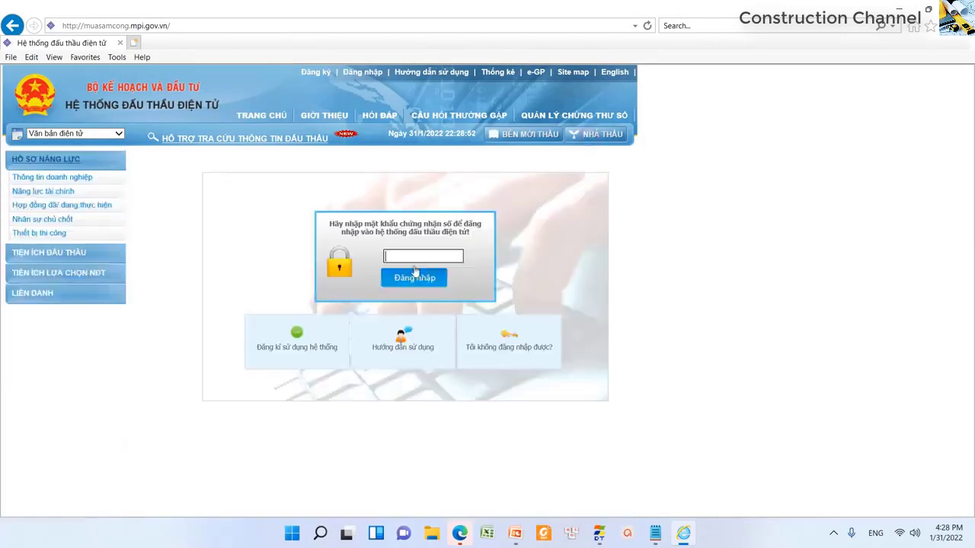
text(123)
click(414, 278)
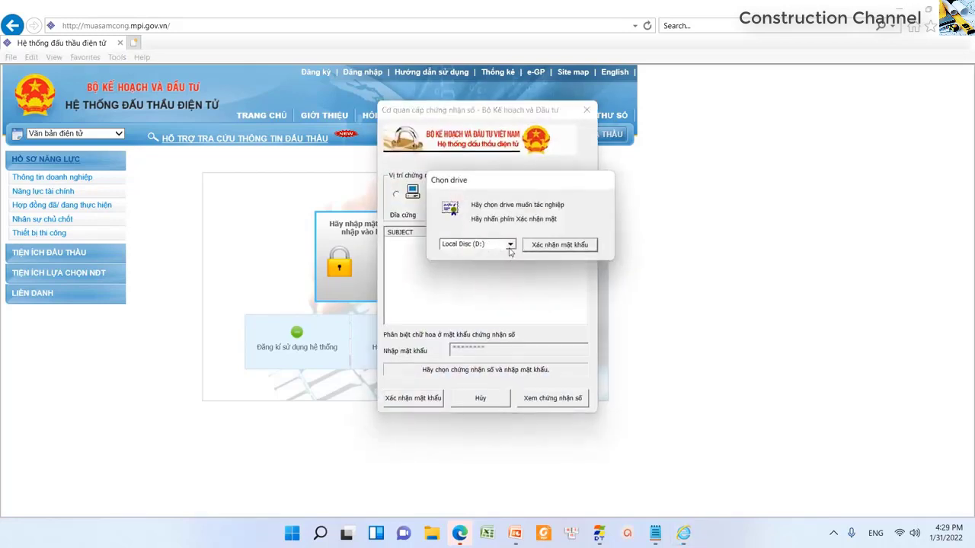
click(547, 247)
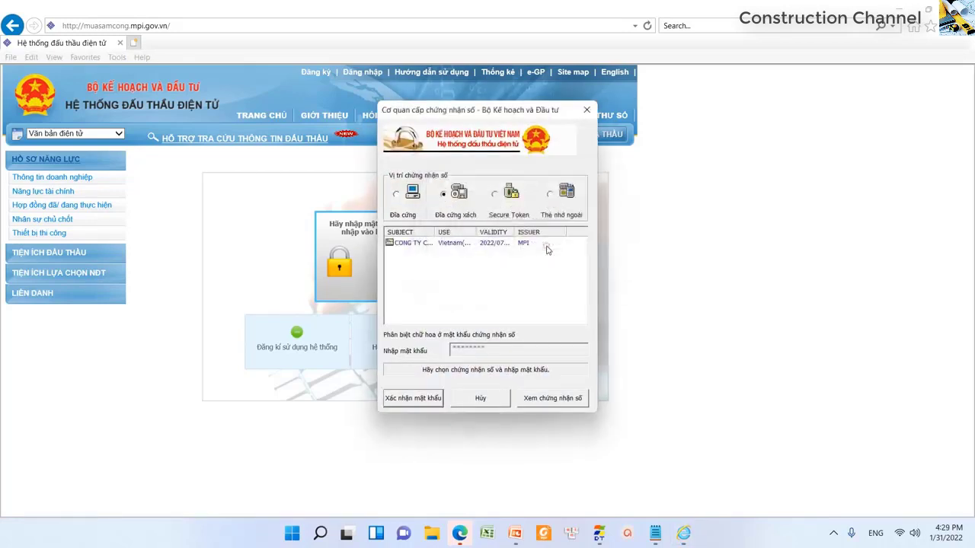
click(421, 245)
click(404, 399)
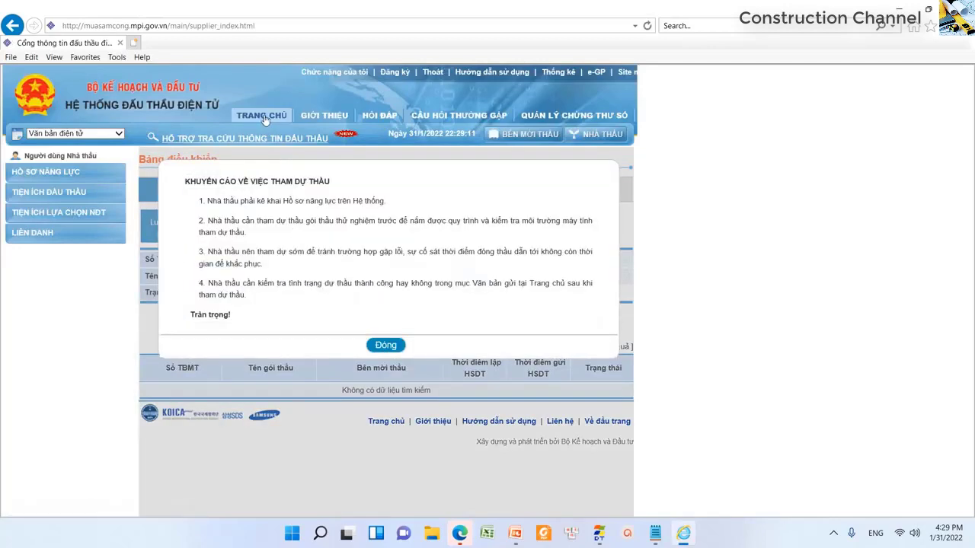
click(264, 120)
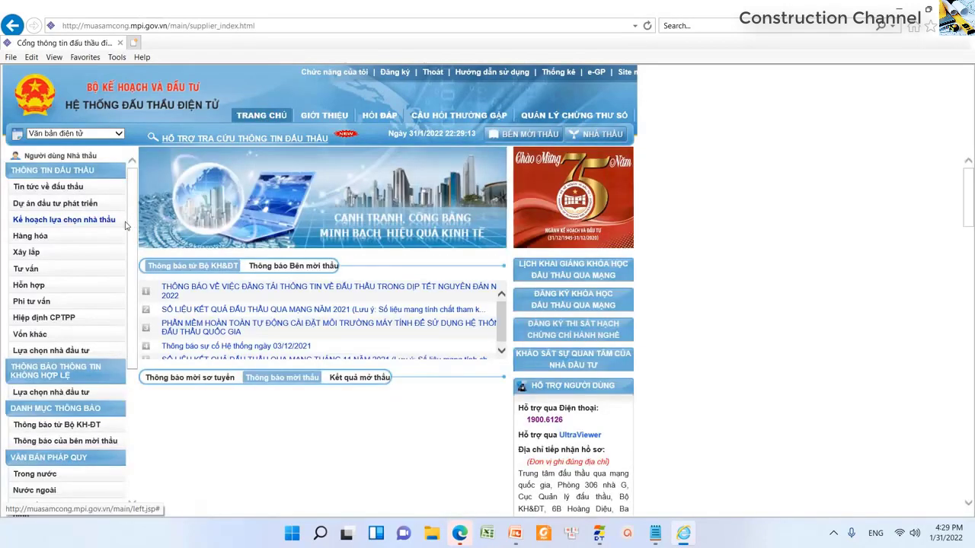
click(26, 253)
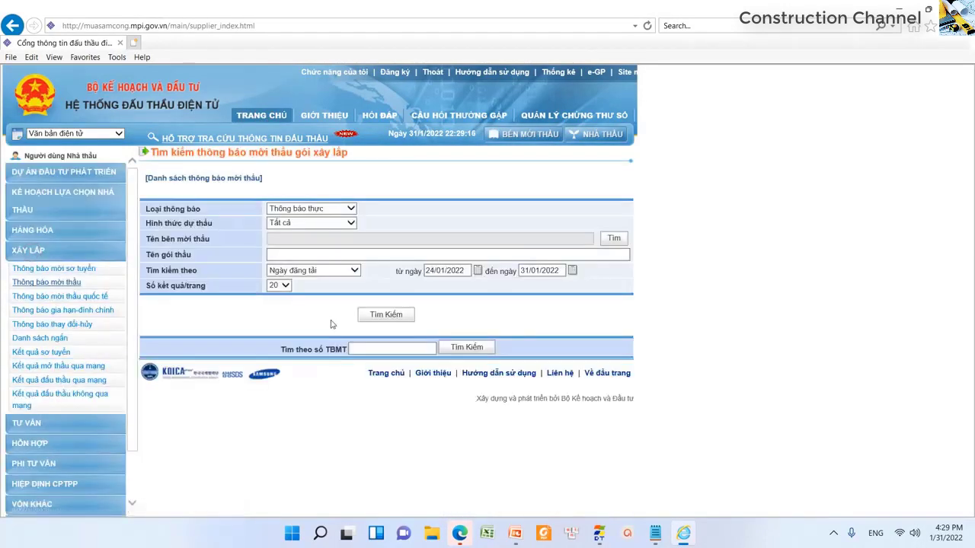
click(655, 533)
click(312, 231)
double_click(312, 231)
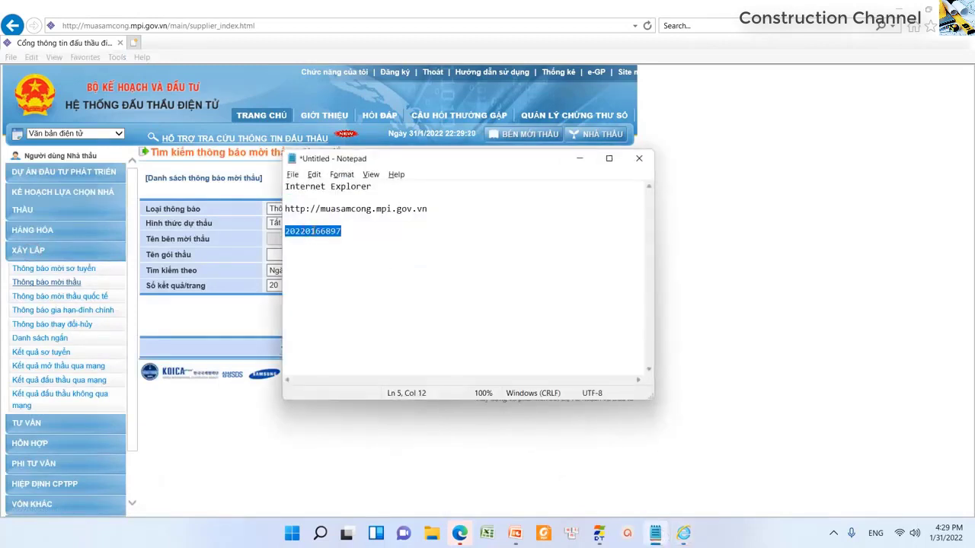
right_click(313, 231)
click(359, 272)
key(alt+Tab)
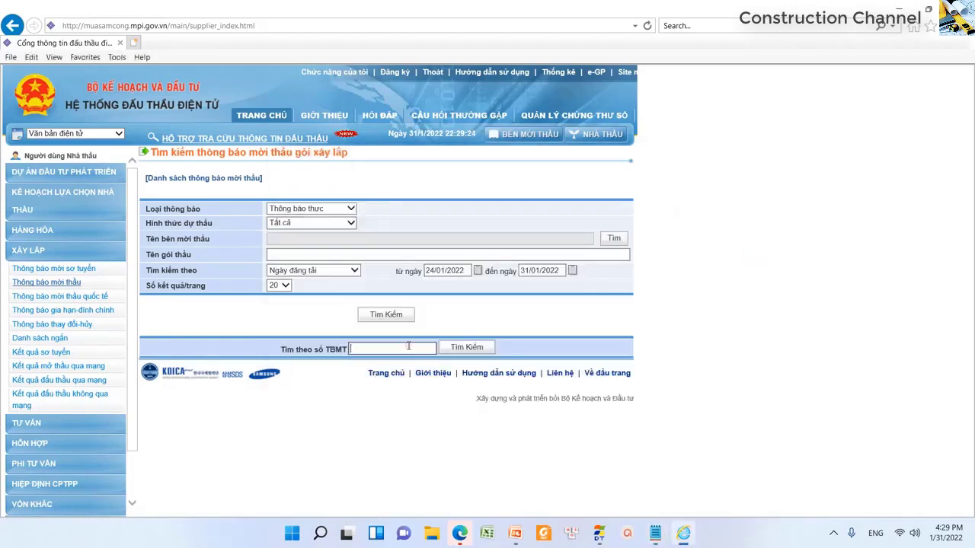
right_click(407, 345)
click(440, 401)
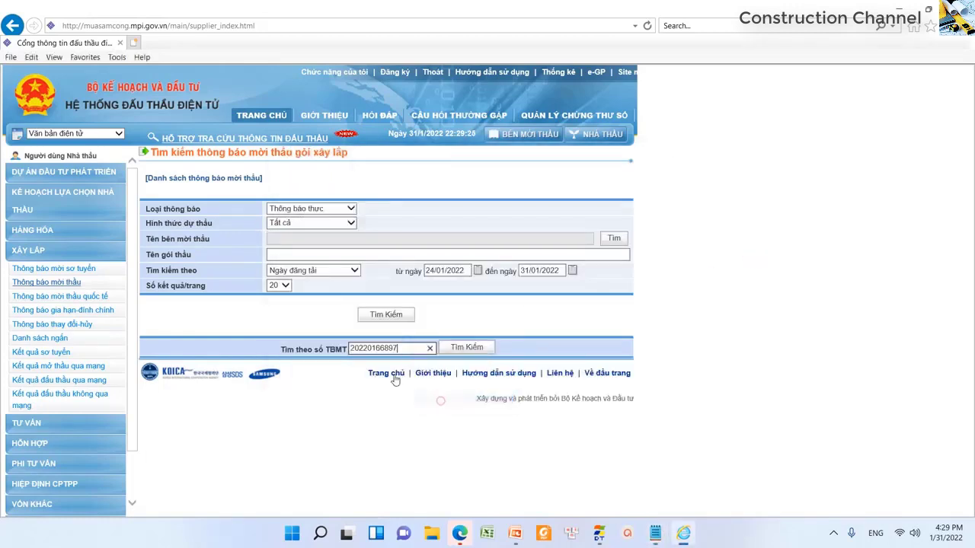
click(469, 348)
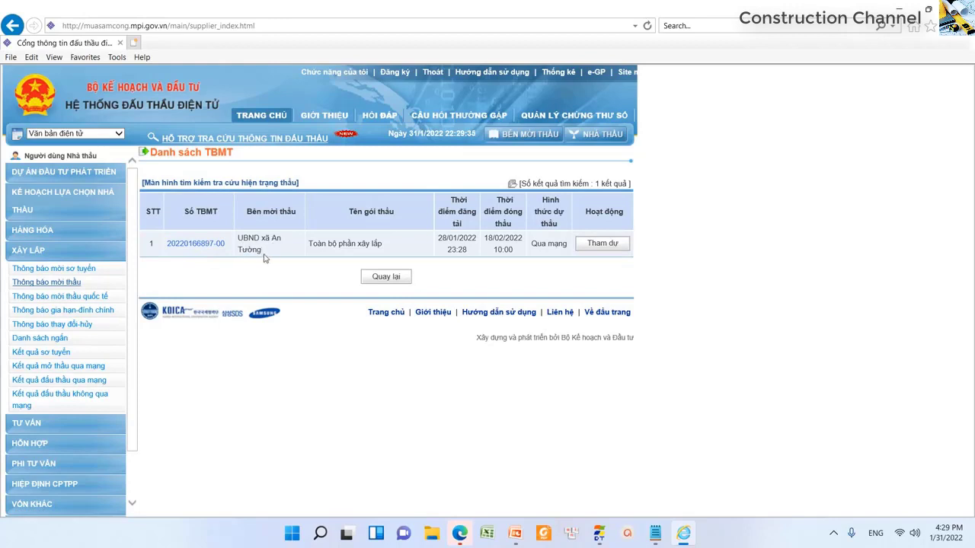
- Join the Toàn bộ phần xây lắp package, allowing FileCatalyst, and open Nhập các biểu mẫu dự thầu
click(616, 244)
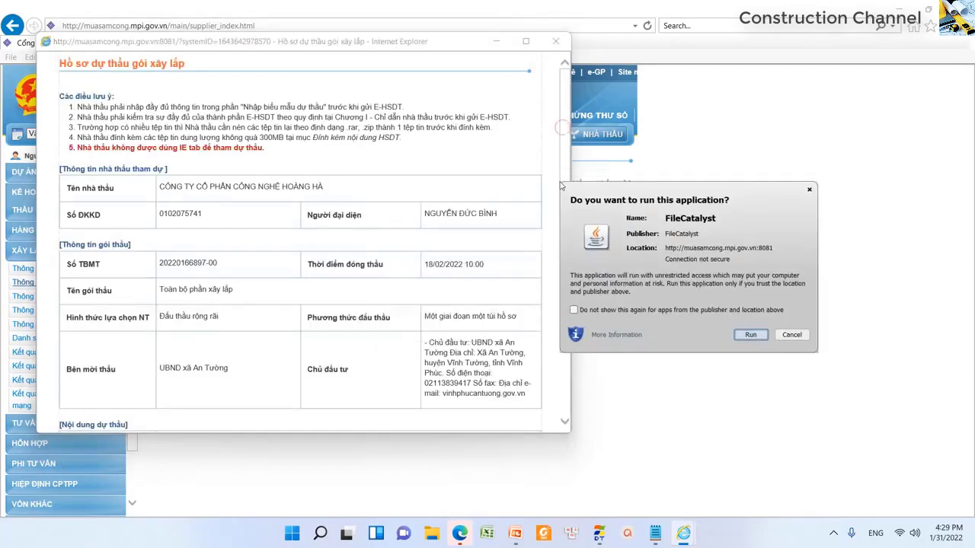
click(751, 336)
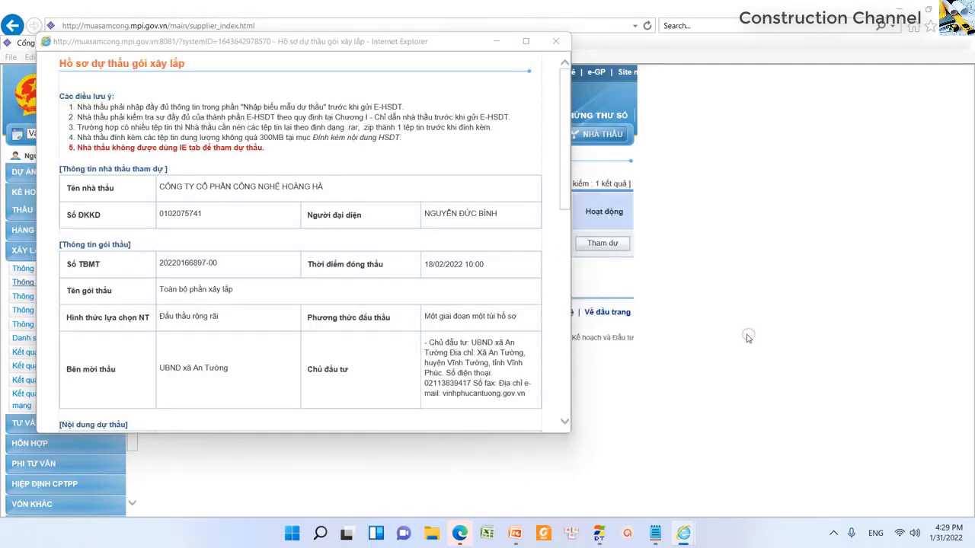
scroll(567, 189, down, 8)
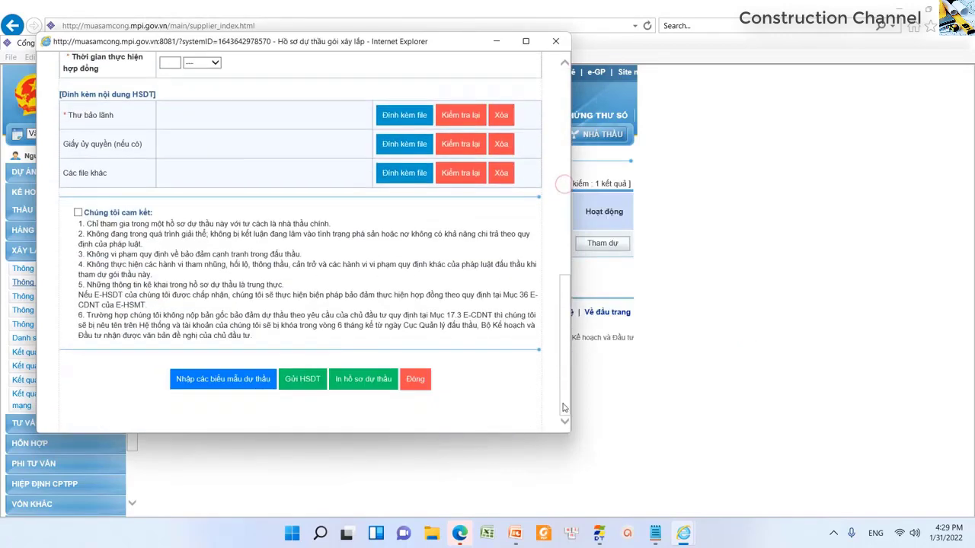
click(218, 388)
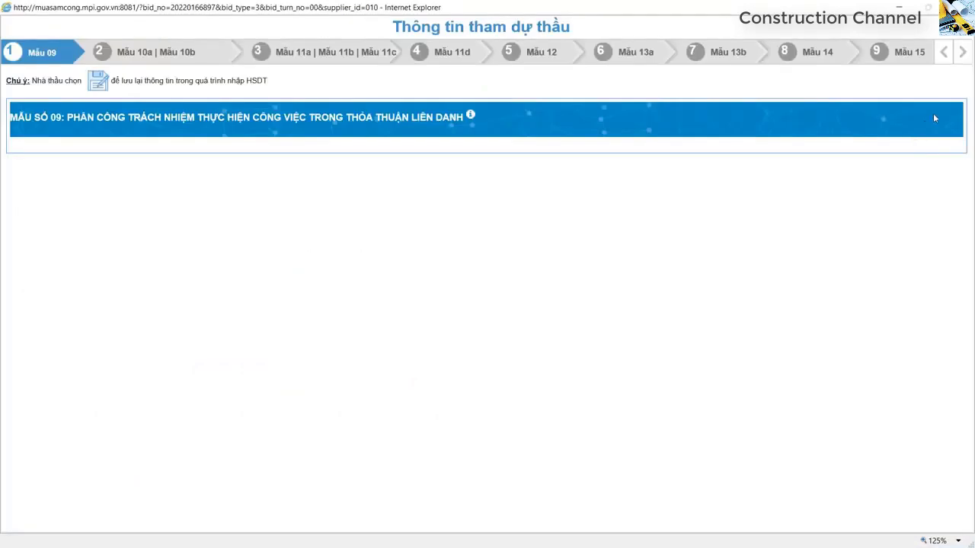
- Review the Mẫu 18 bid price table, then minimize the bid dossier windows
click(963, 54)
click(962, 53)
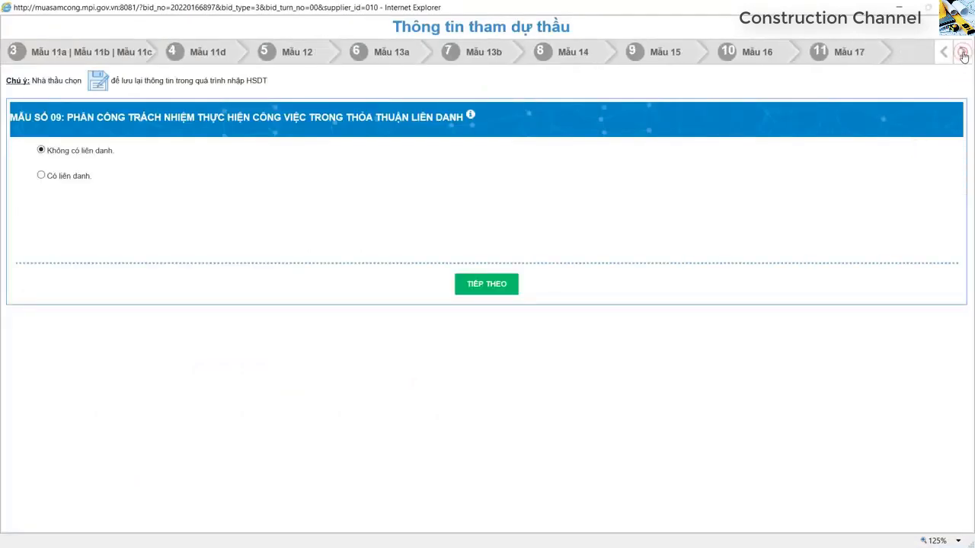
click(963, 53)
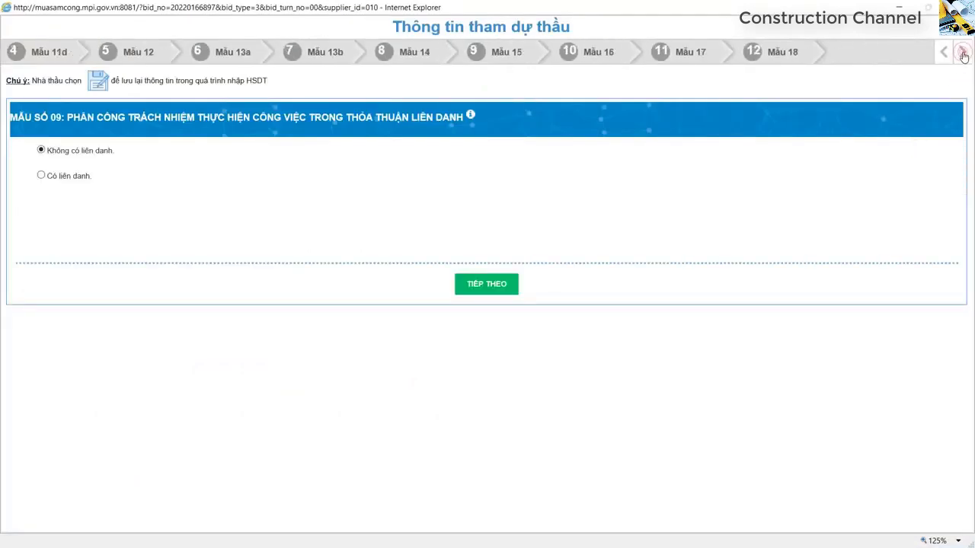
click(783, 54)
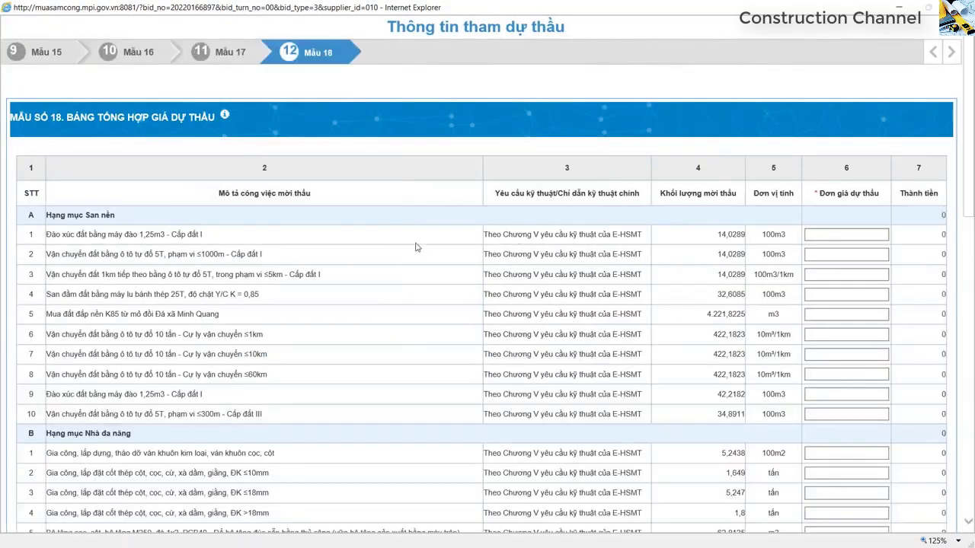
scroll(415, 247, down, 15)
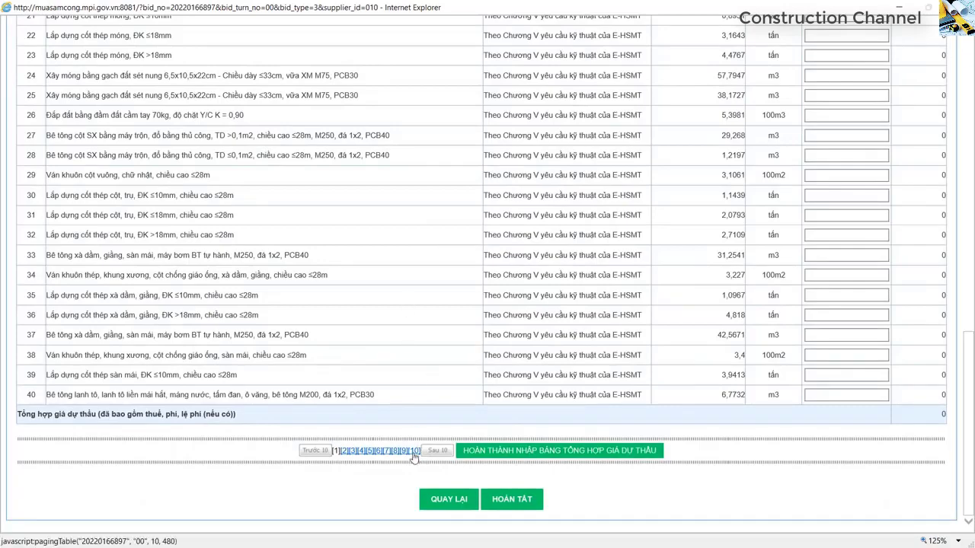
scroll(383, 294, up, 15)
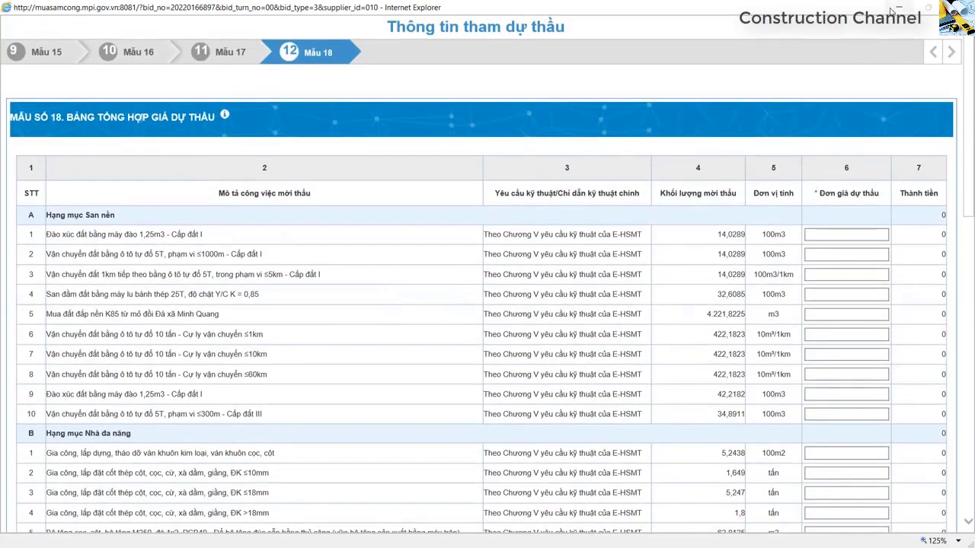
click(892, 9)
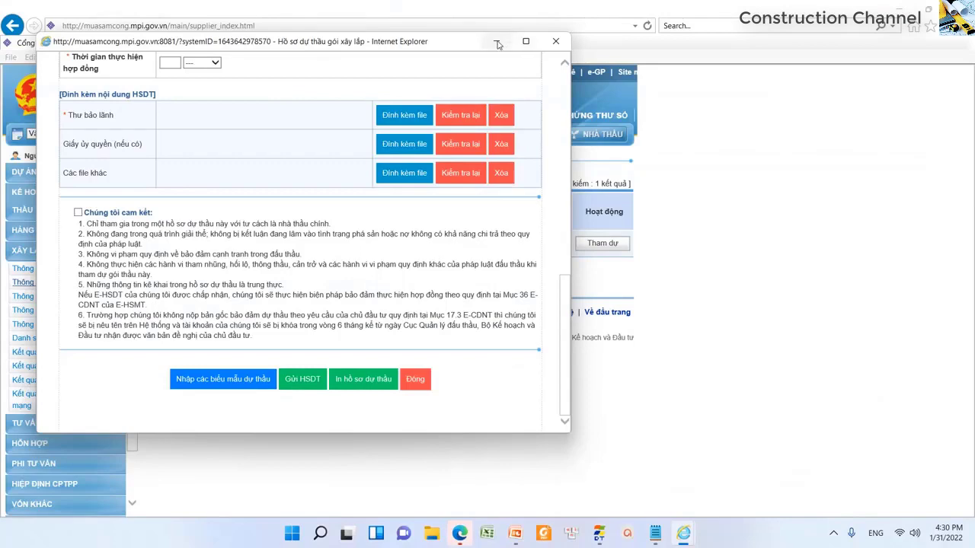
click(496, 41)
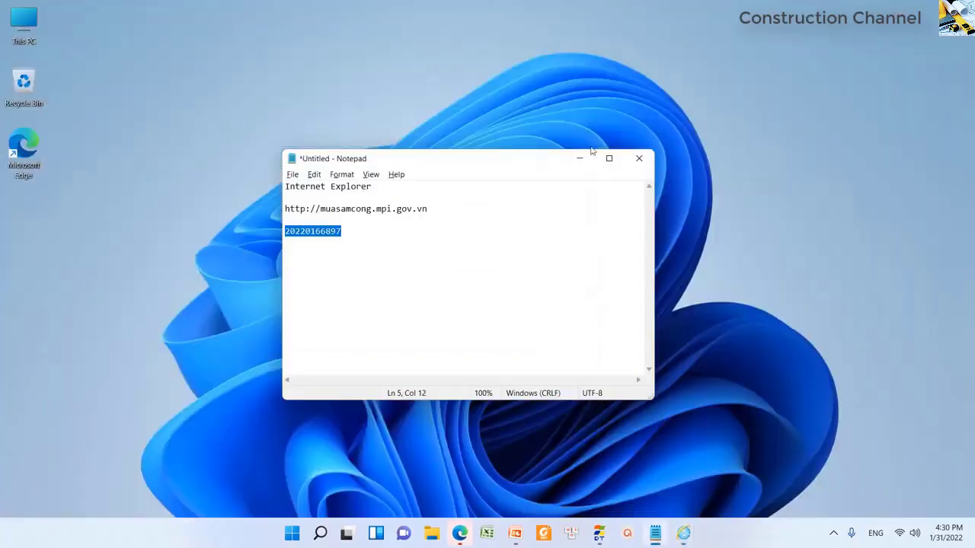
- Show the Dự toán G8 online-bidding outline slide full screen, then switch to Dự toán G8
click(578, 159)
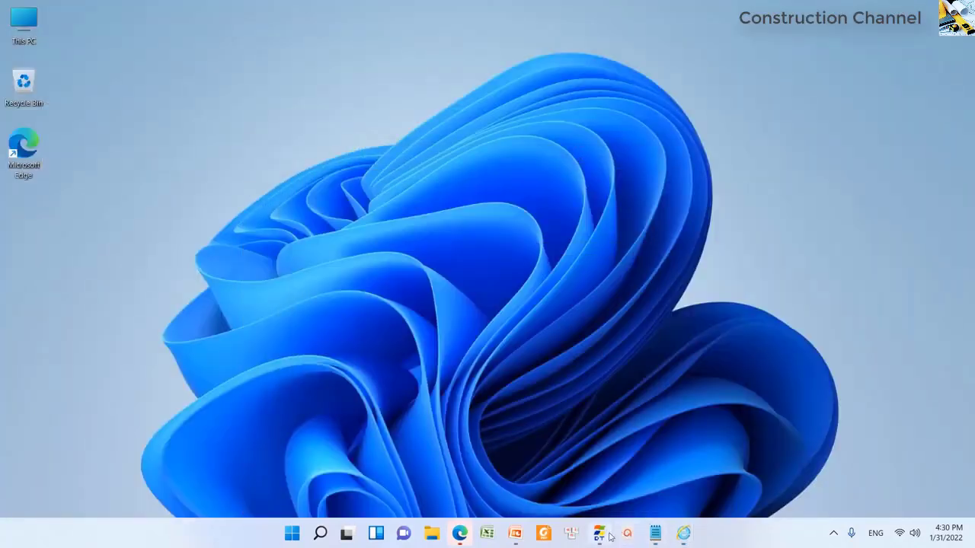
click(518, 534)
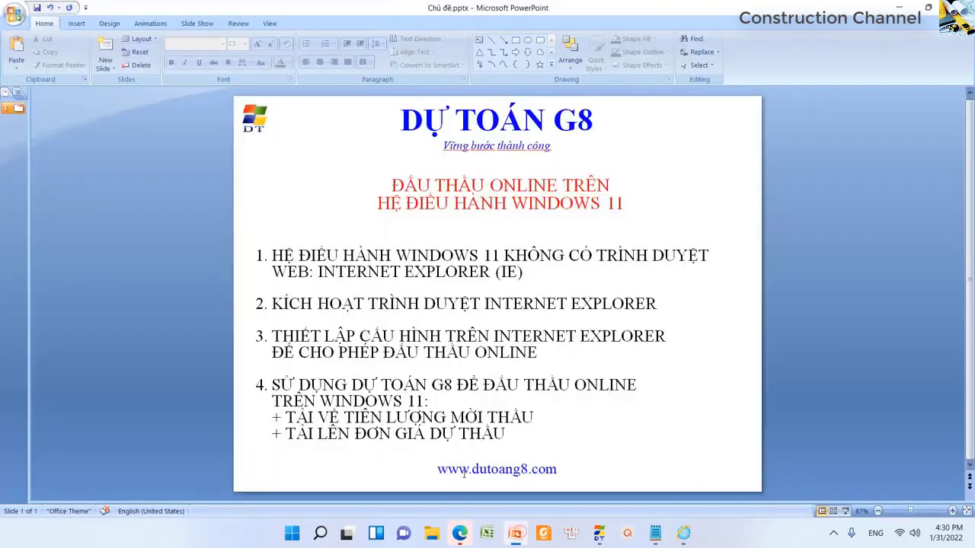
key(F5)
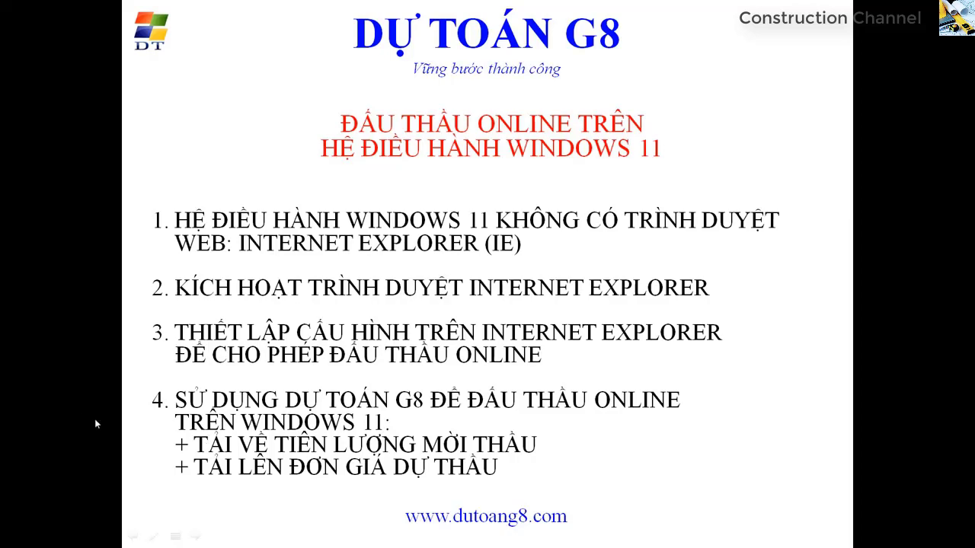
key(Escape)
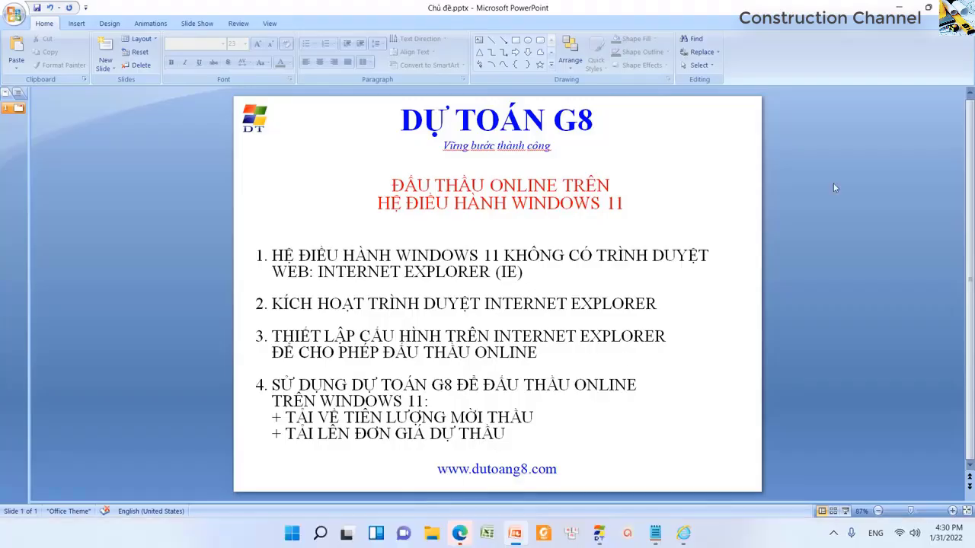
click(900, 9)
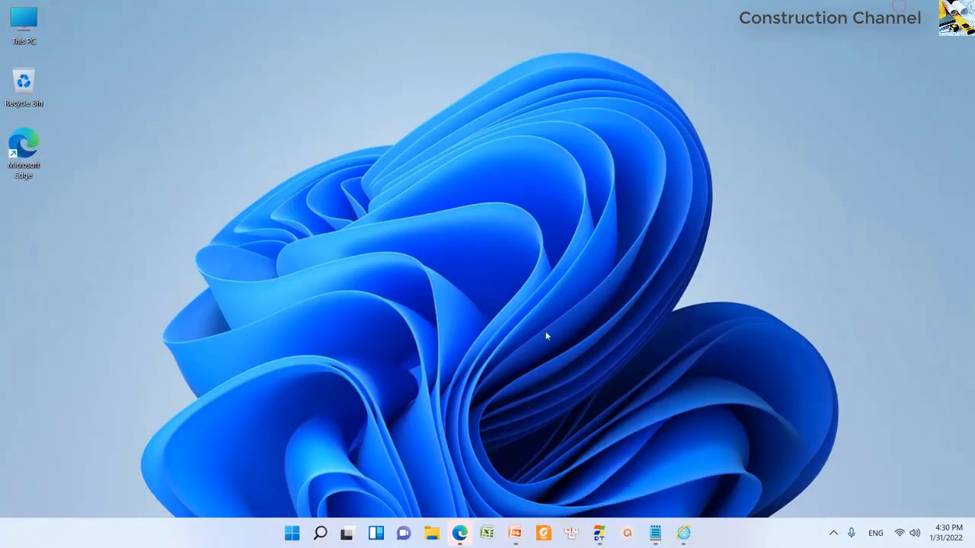
click(599, 533)
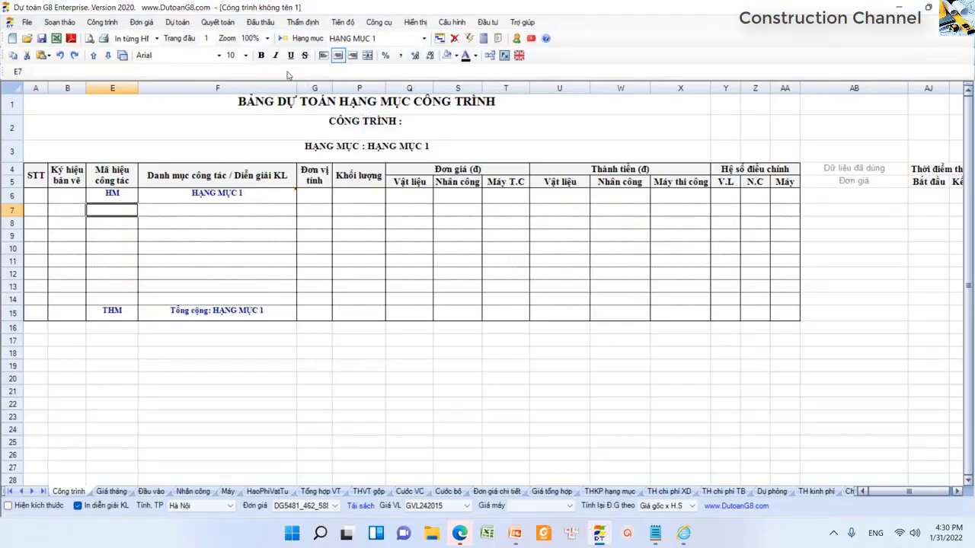
- Use Đấu thầu Online's Bộ KHĐT download to pull Mẫu 18 quantities from the open IE page
click(268, 27)
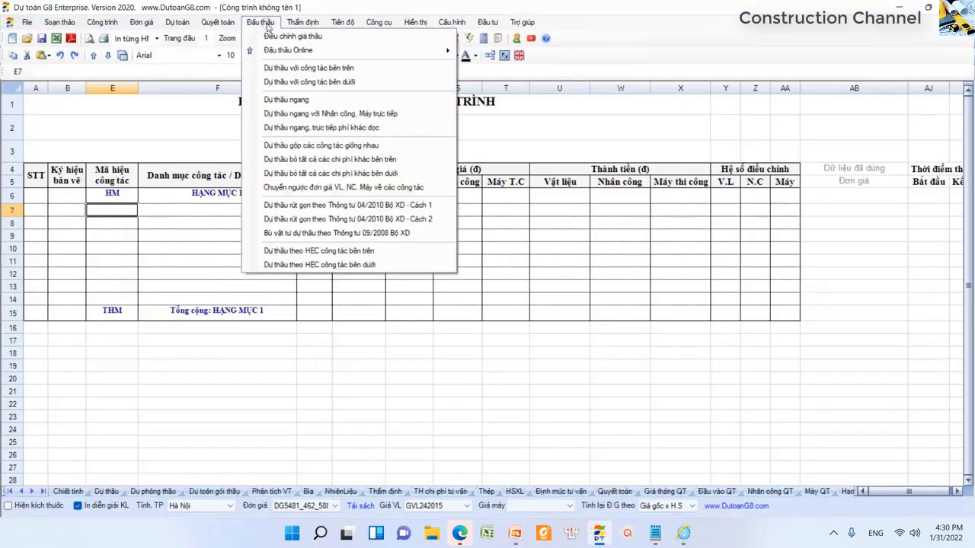
mouse_move(295, 50)
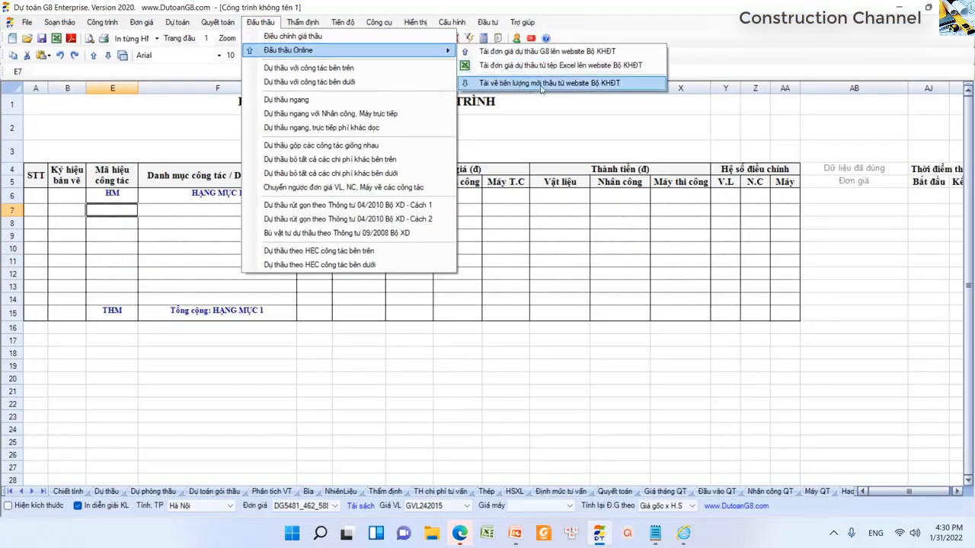
click(628, 83)
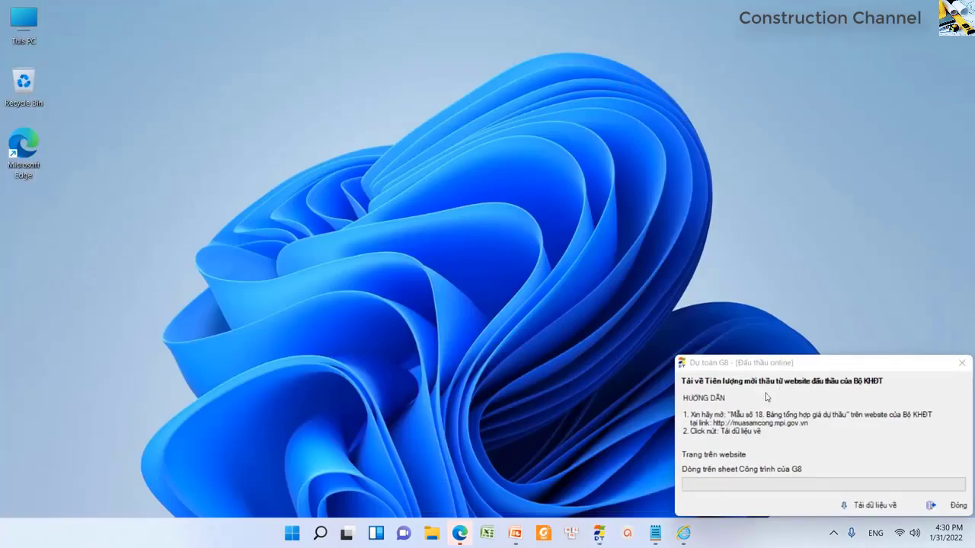
mouse_move(683, 533)
mouse_move(655, 476)
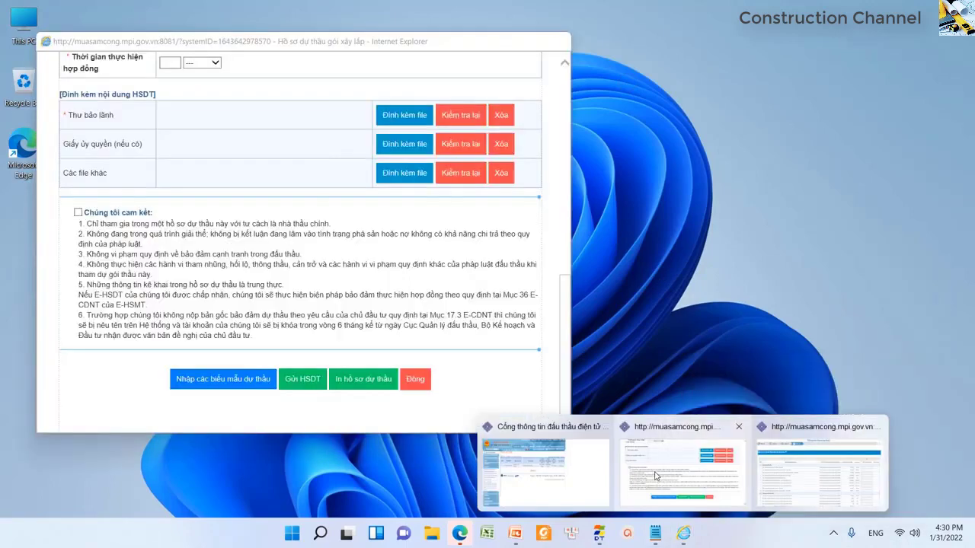
click(820, 472)
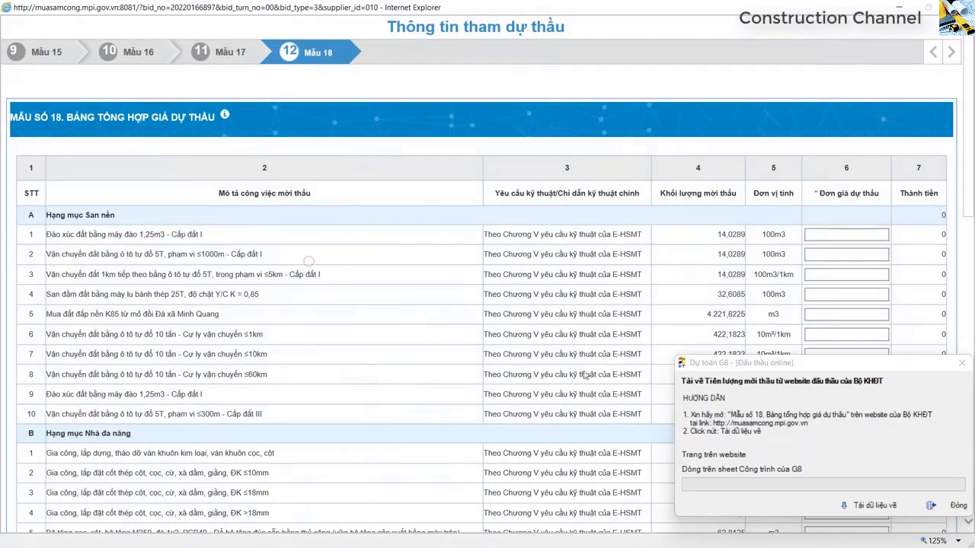
click(875, 505)
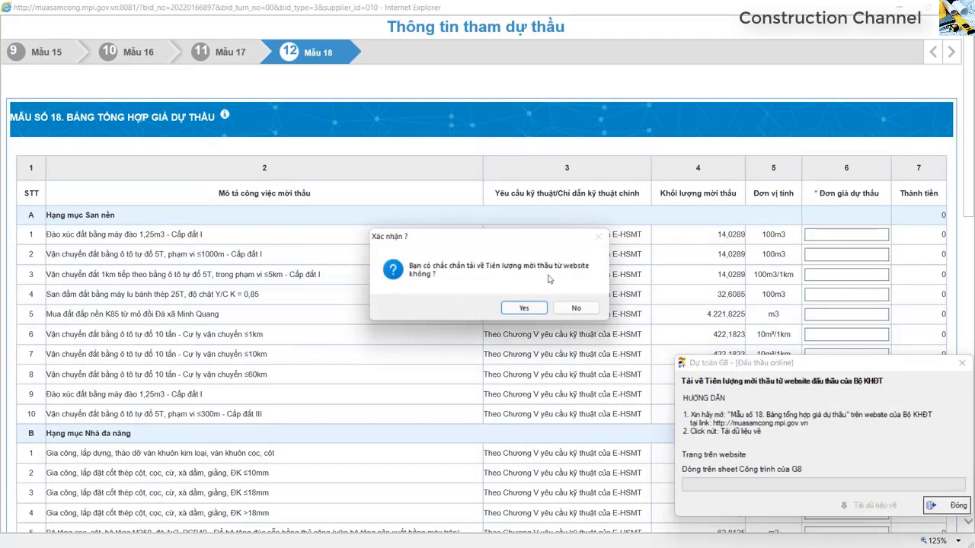
click(532, 308)
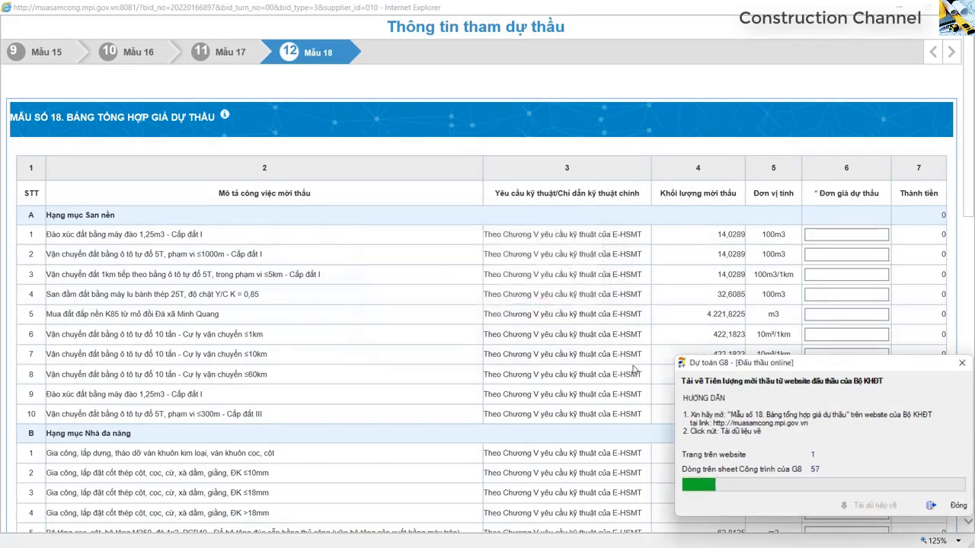
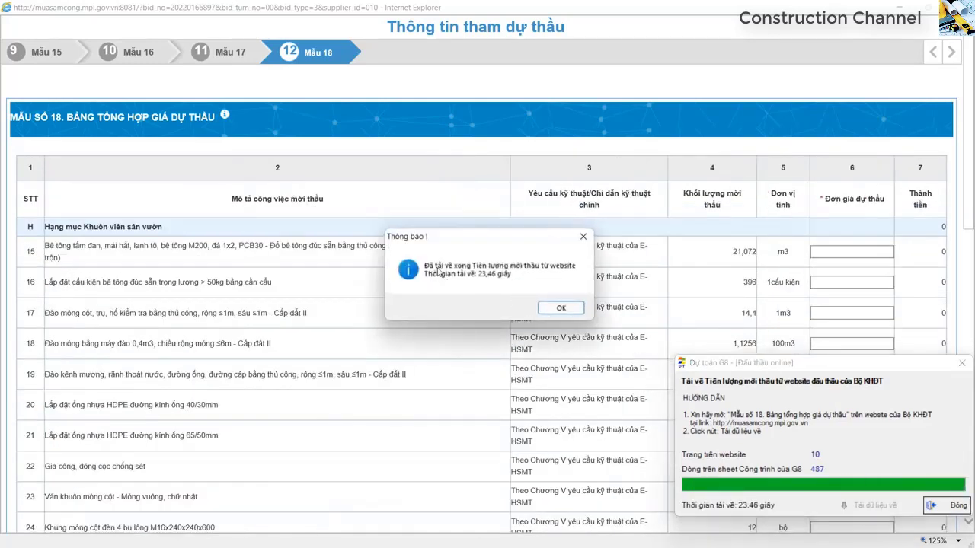
- Dismiss the download notice and check the first work item and its 14,0289 quantity
click(556, 312)
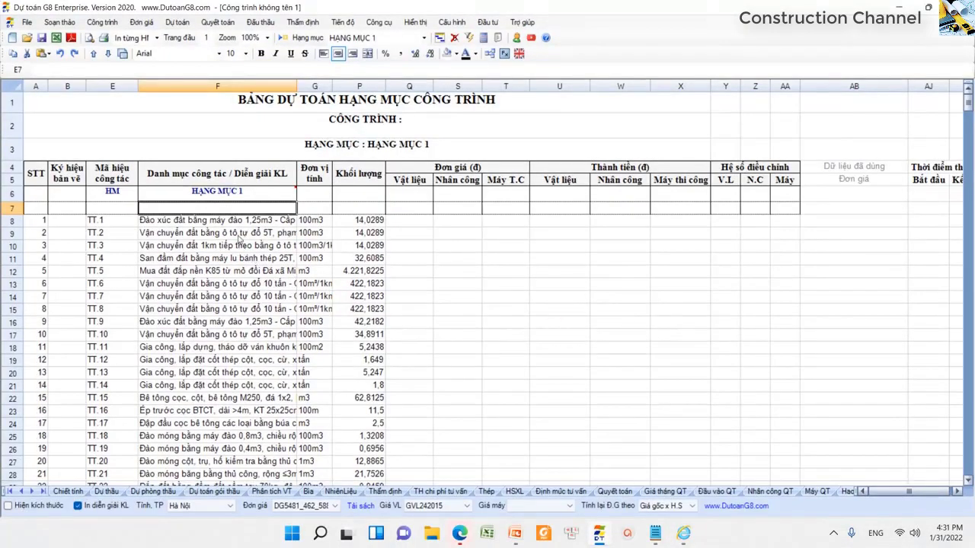
click(213, 227)
key(Down)
key(Down)
click(224, 232)
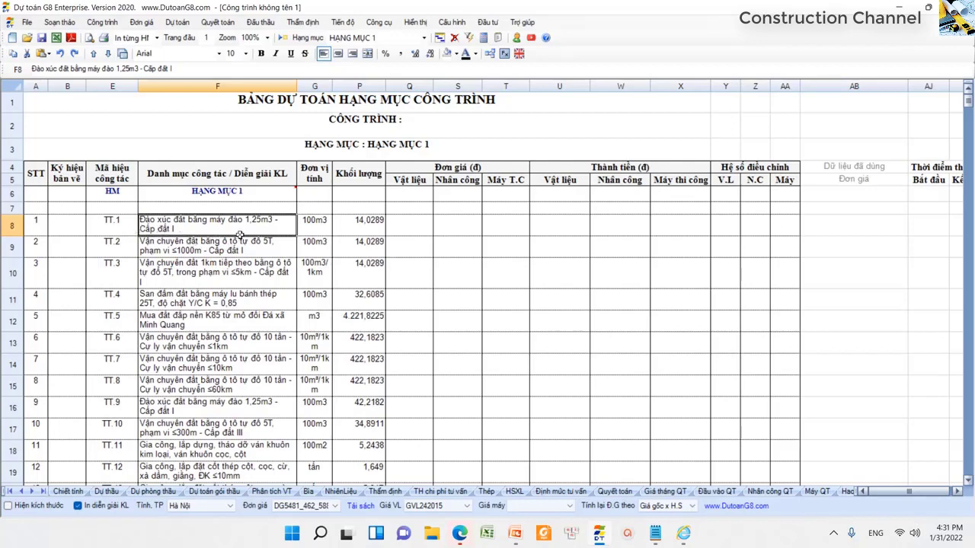
click(367, 227)
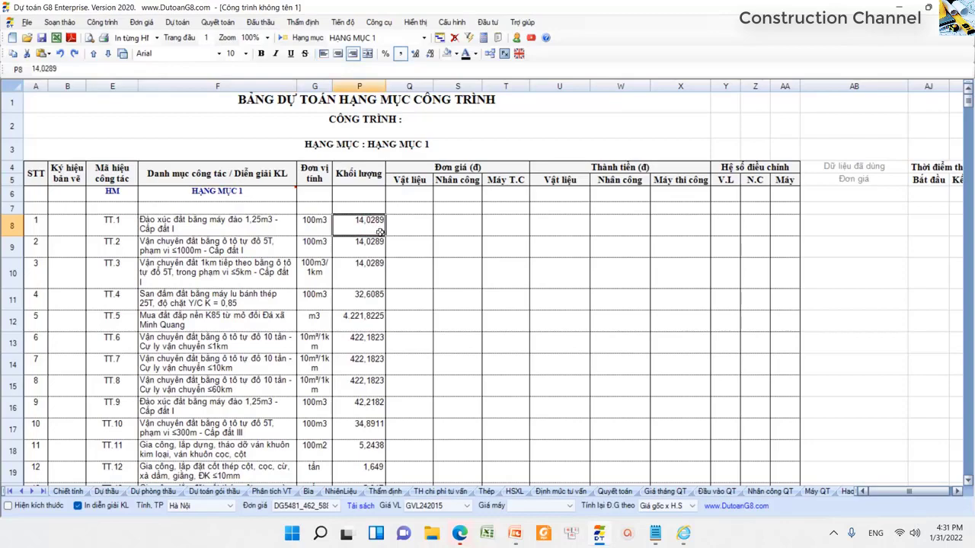
key(alt+Tab)
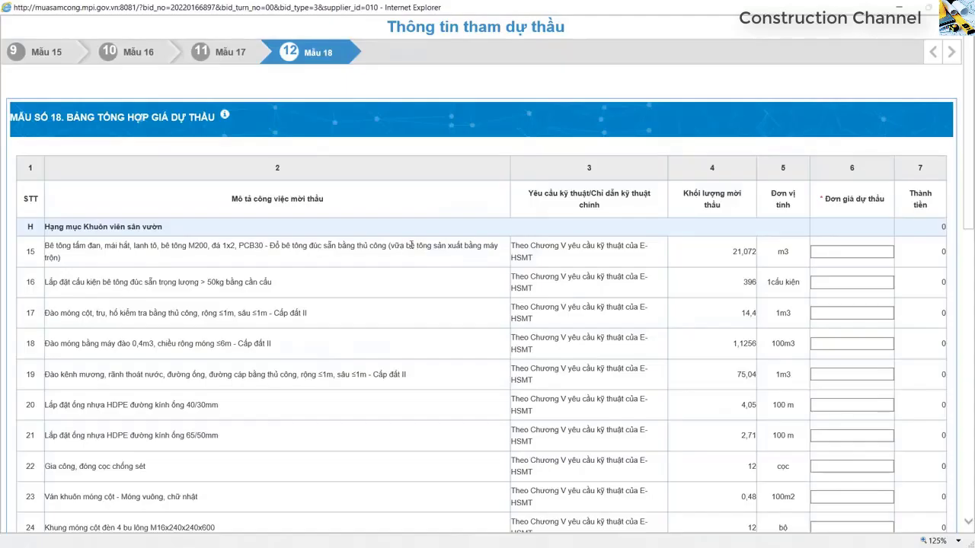
- Compare Mẫu 18 row 1's description and 14,0289 quantity against the estimate
scroll(396, 369, down, 15)
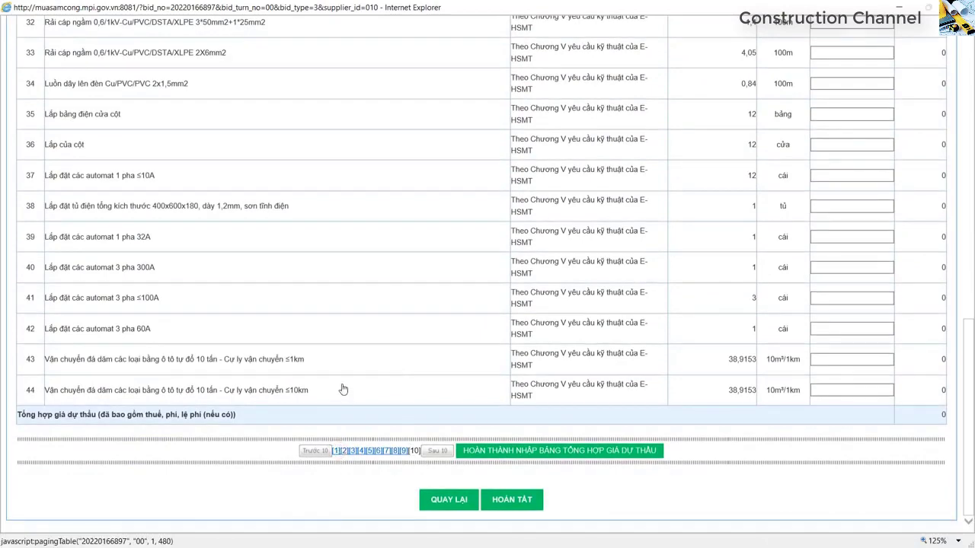
scroll(342, 389, up, 20)
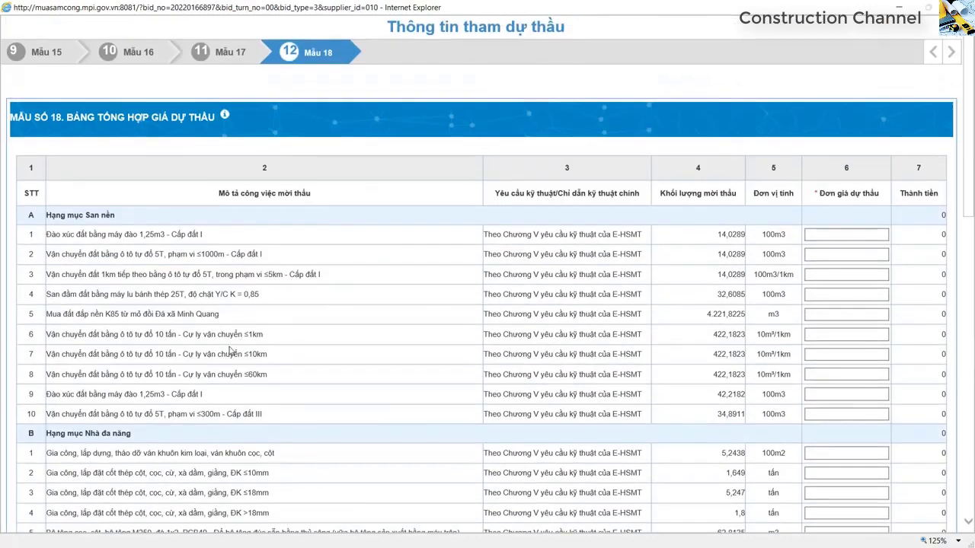
drag(77, 236, 167, 236)
click(201, 235)
drag(702, 234, 748, 233)
click(440, 240)
scroll(436, 238, down, 10)
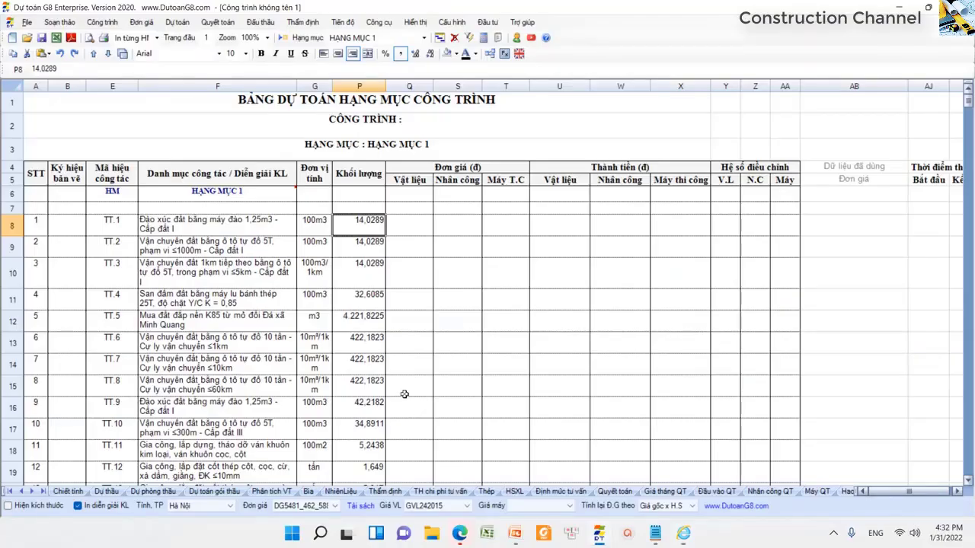
- Bring the Dự toán G8 sheet forward and scroll to its total row 495
click(261, 366)
scroll(261, 366, down, 15)
scroll(260, 365, down, 20)
scroll(261, 364, down, 20)
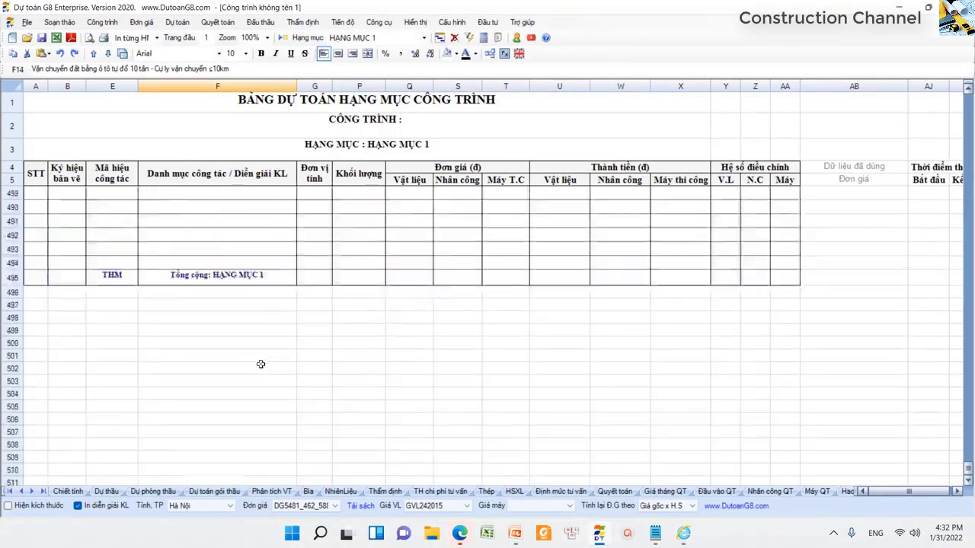
- Select the descriptions of estimate items 475–480, then bring back the muasamcong bid page
scroll(260, 365, up, 5)
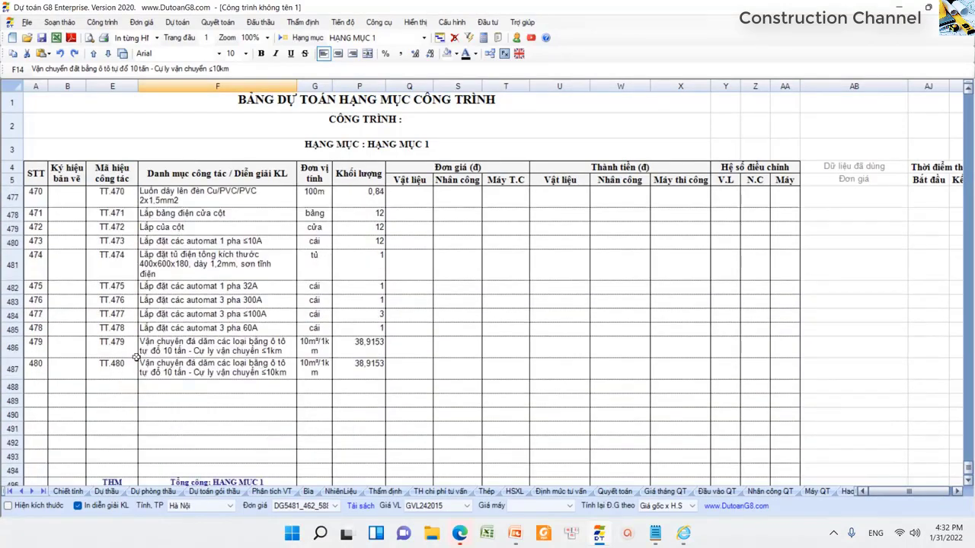
click(191, 288)
drag(191, 288, 200, 329)
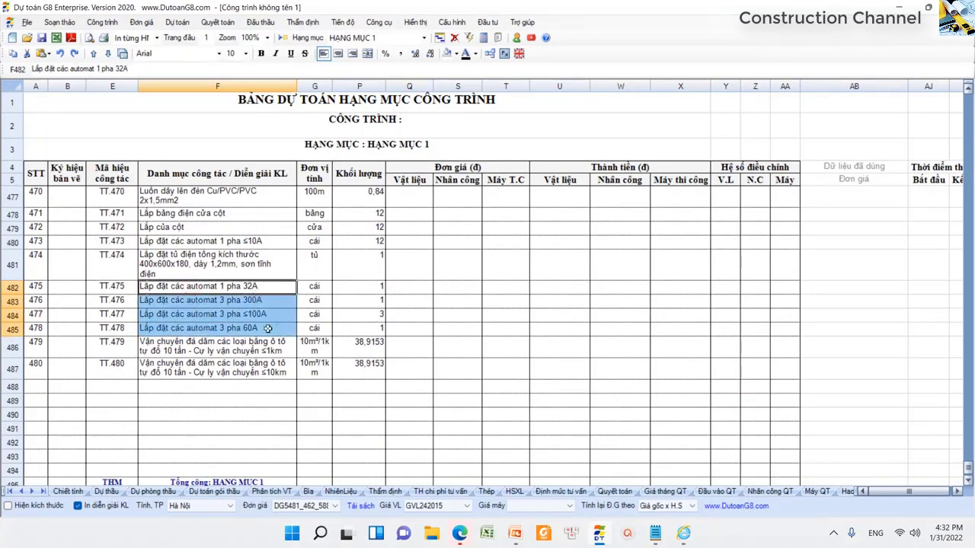
click(201, 351)
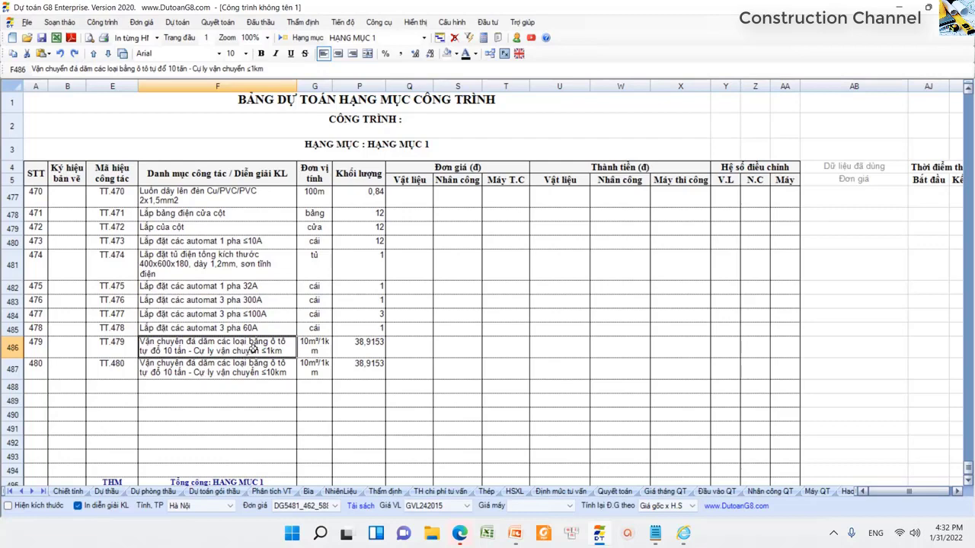
click(253, 367)
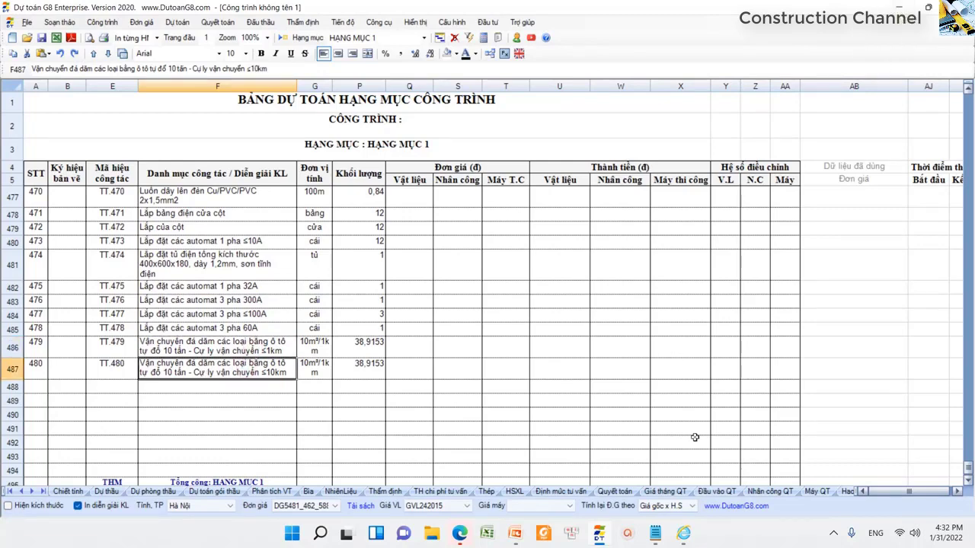
mouse_move(688, 539)
click(809, 472)
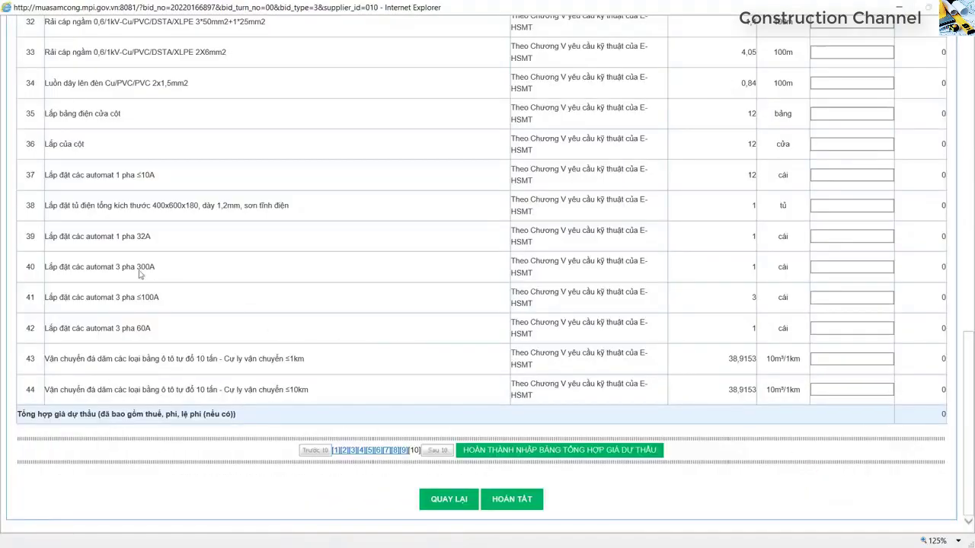
- Compare bid rows 39–44 descriptions and row 43's 38,9153 quantity, then minimize the browser
drag(73, 236, 164, 317)
drag(81, 358, 151, 354)
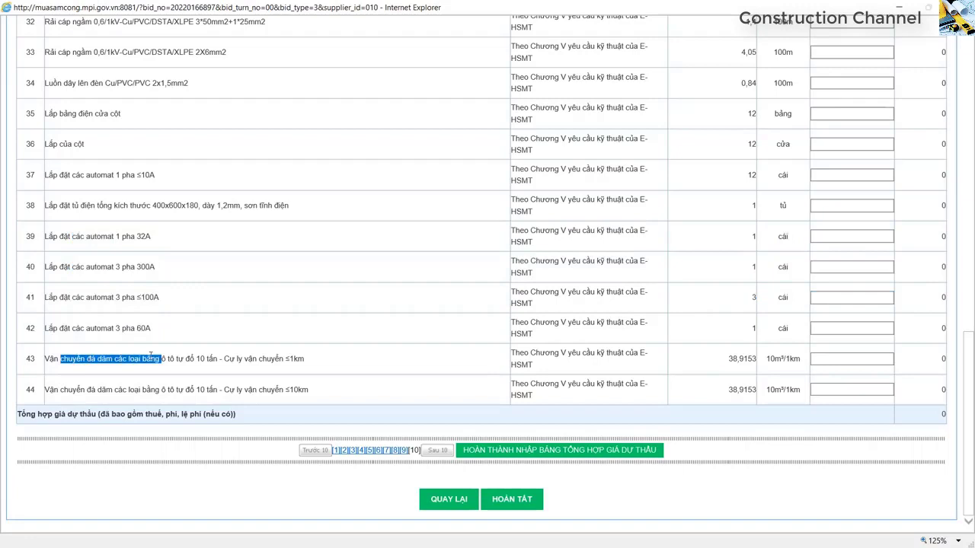
drag(282, 361, 308, 361)
drag(274, 388, 316, 390)
click(272, 389)
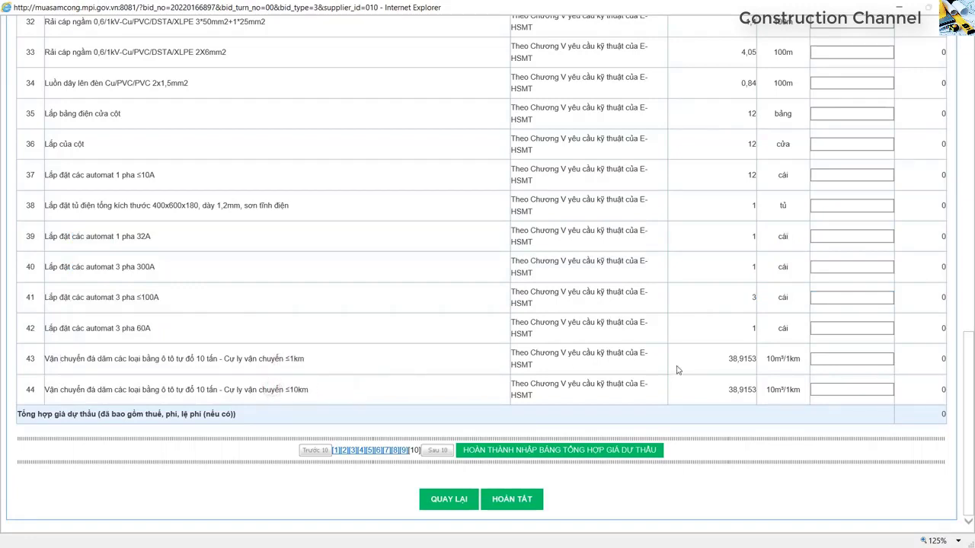
drag(724, 357, 748, 367)
click(900, 7)
click(418, 343)
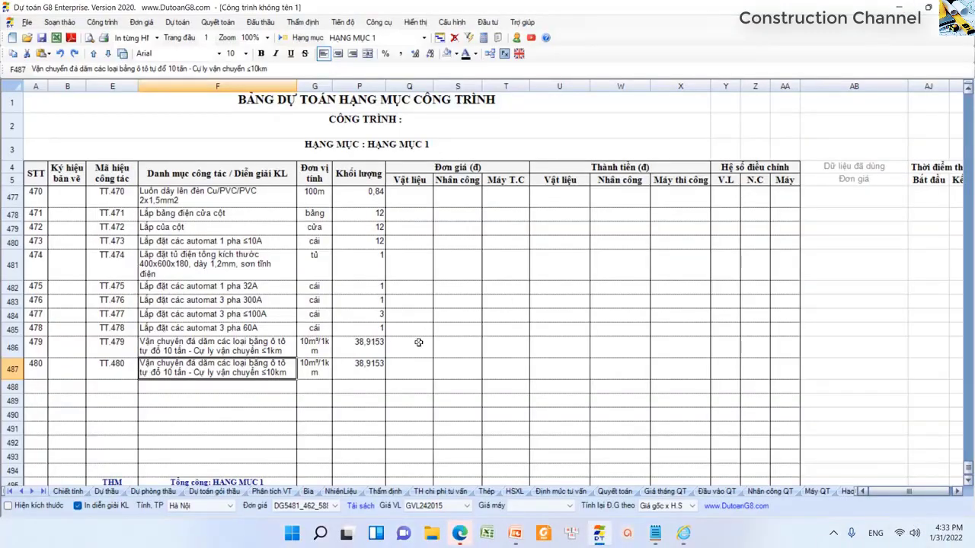
drag(368, 344, 355, 381)
click(240, 314)
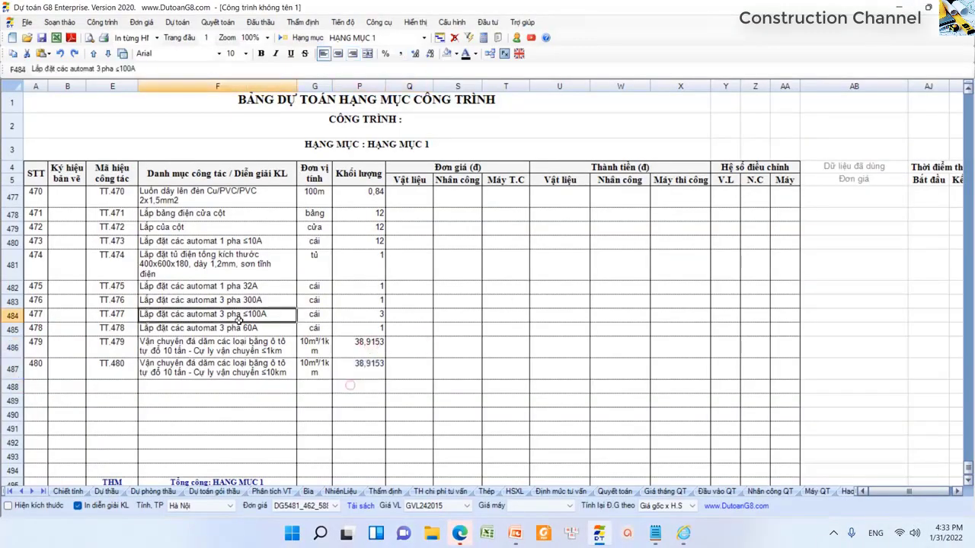
scroll(243, 308, up, 20)
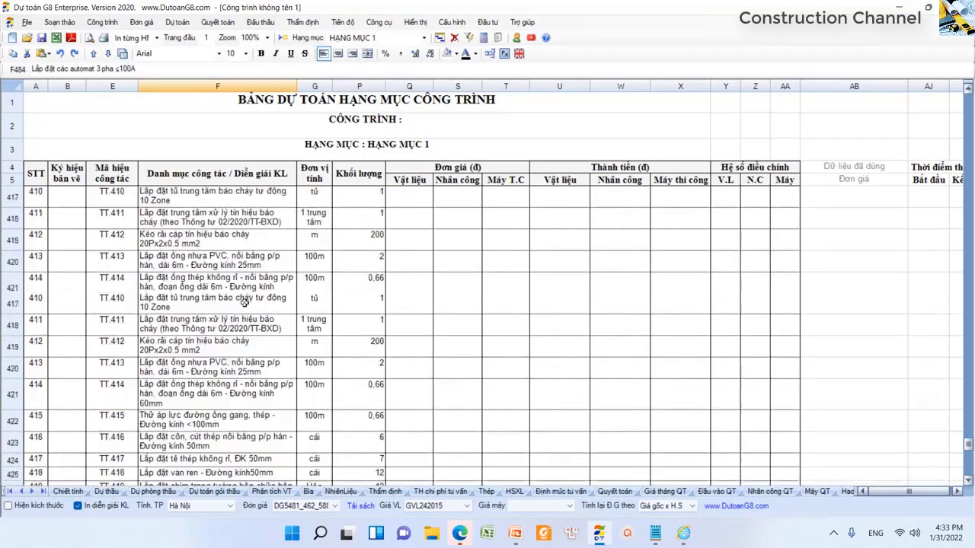
scroll(242, 304, up, 20)
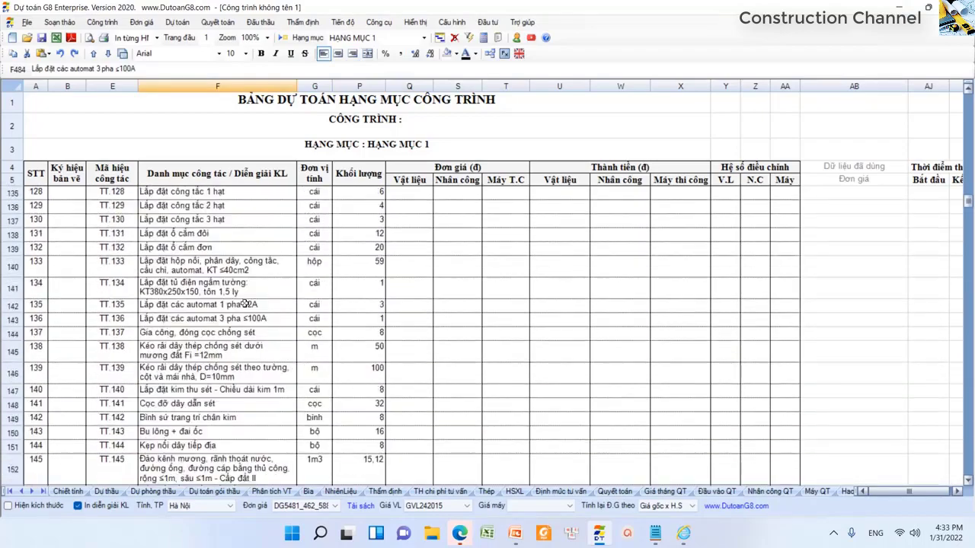
scroll(245, 303, up, 20)
click(227, 219)
click(229, 208)
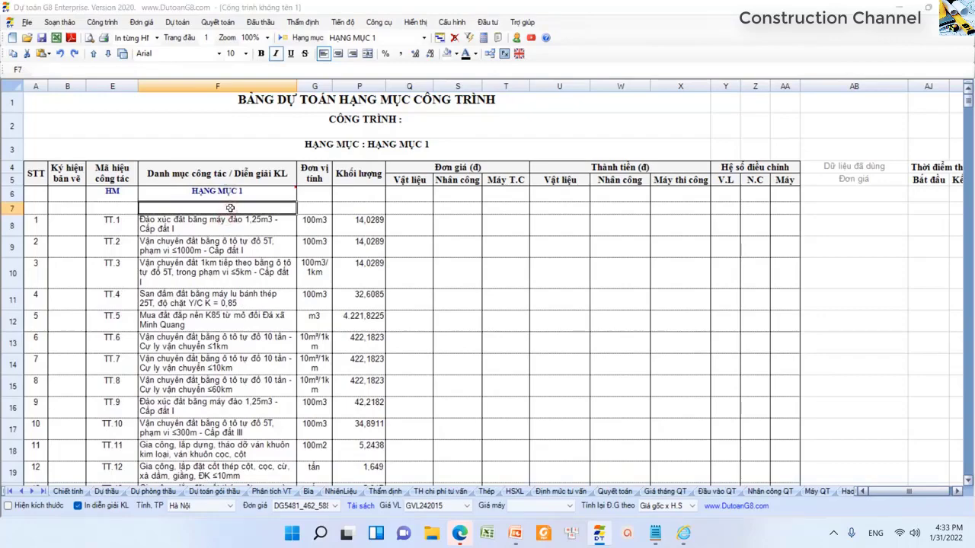
key(alt+Tab)
key(alt+Tab)
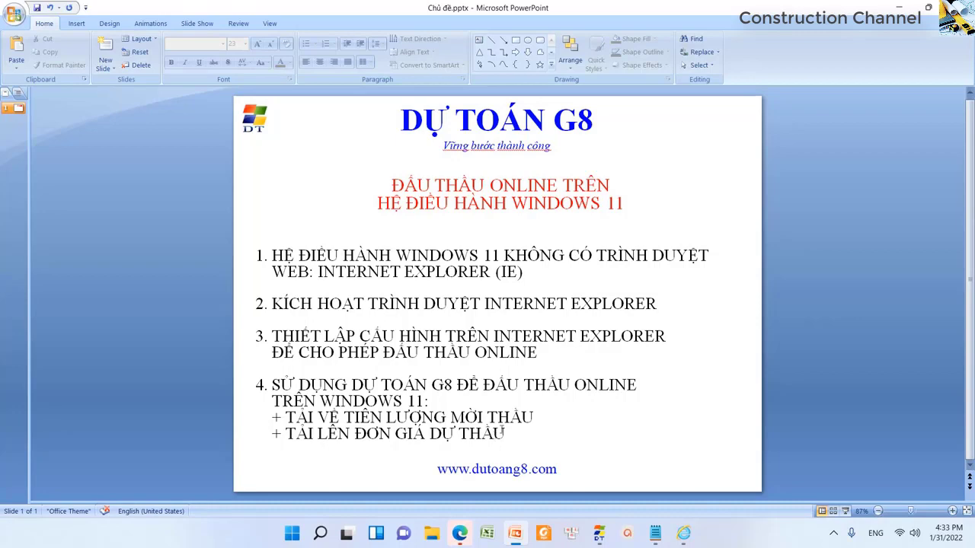
key(alt+Tab)
click(252, 263)
key(Up)
key(Up)
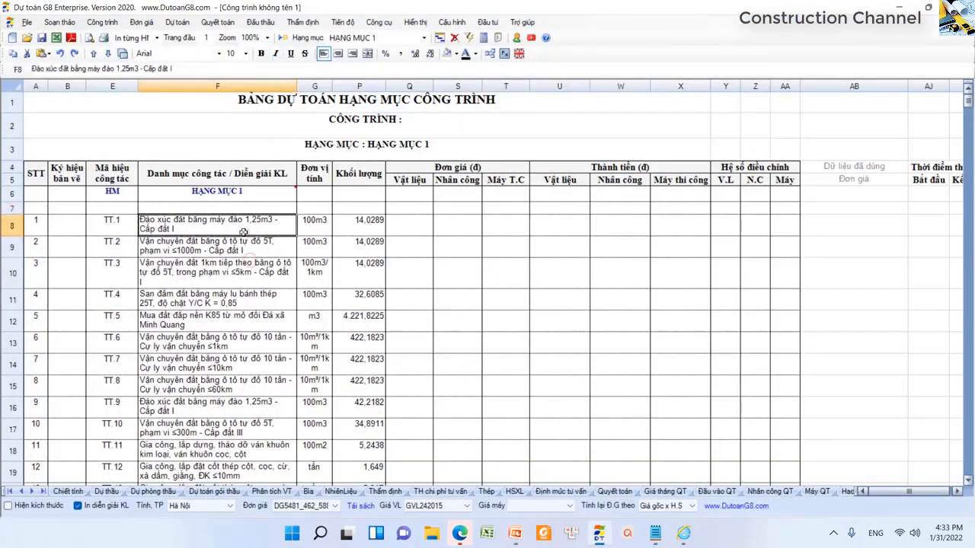
- Re-analyse the whole bill of quantities and dismiss the completion notice
click(130, 229)
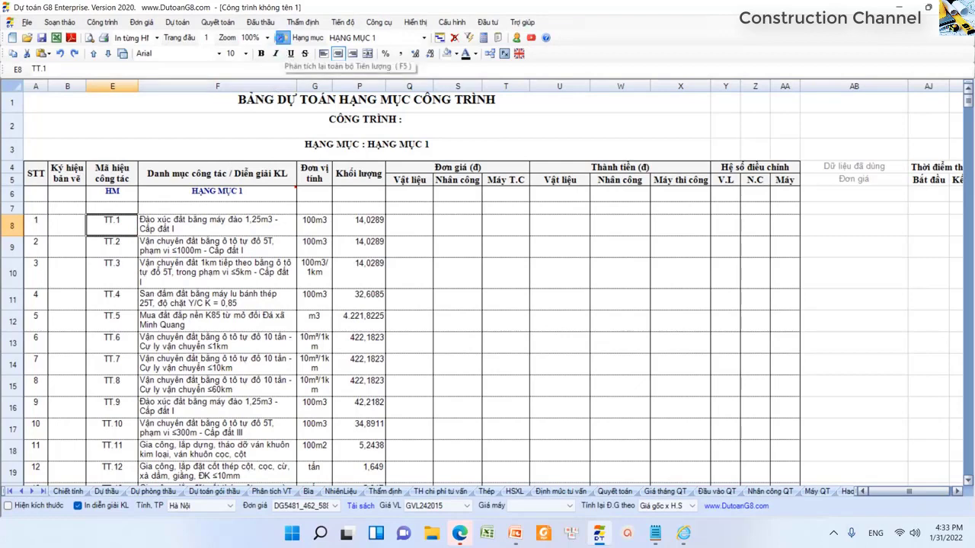
click(281, 38)
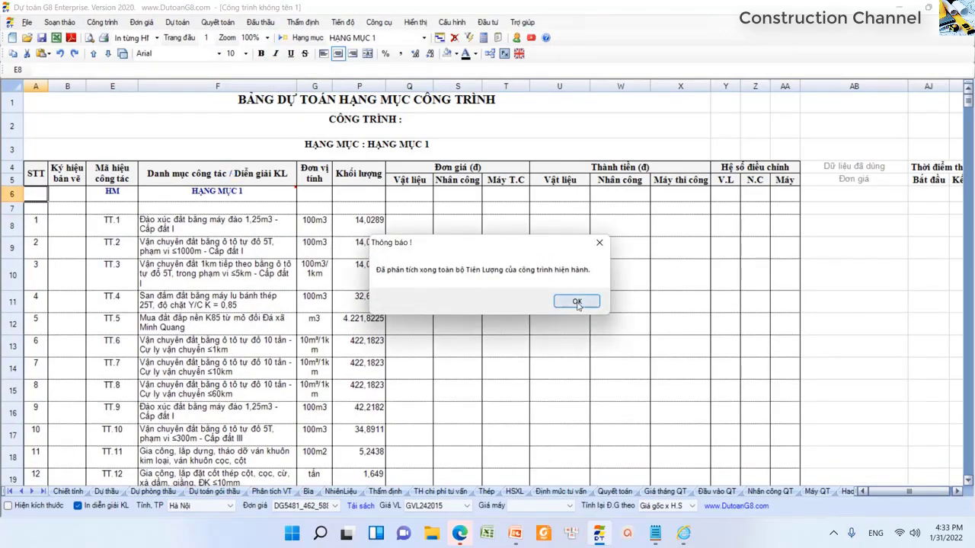
click(576, 301)
- Select the STT item numbers 1 through 480 and copy them
drag(38, 225, 40, 284)
scroll(42, 284, down, 3)
scroll(41, 284, up, 3)
scroll(41, 284, down, 10)
scroll(41, 284, down, 20)
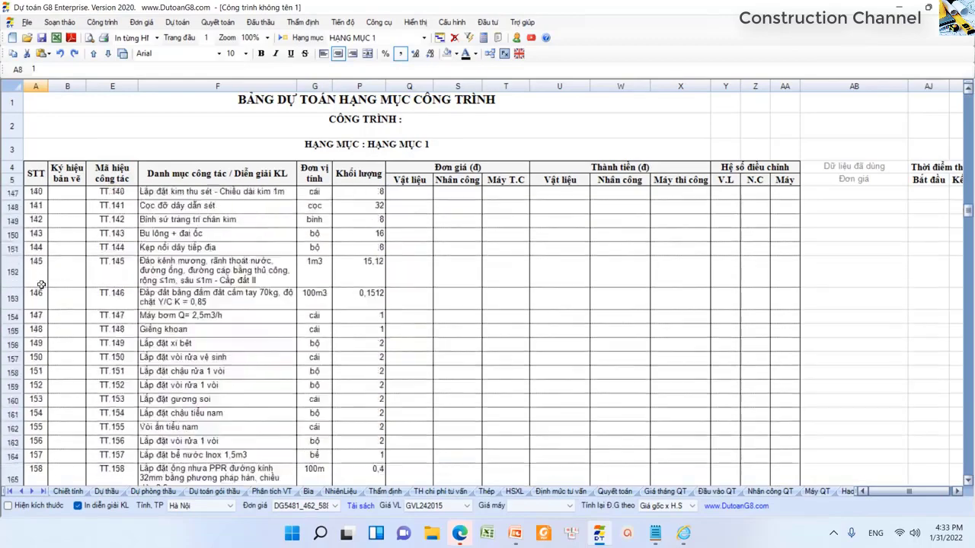
scroll(40, 284, down, 20)
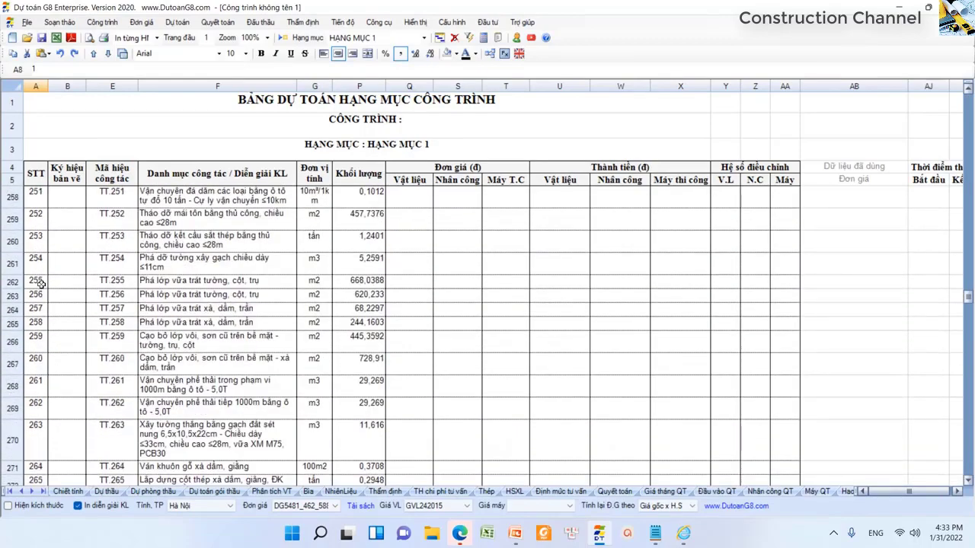
scroll(41, 284, down, 20)
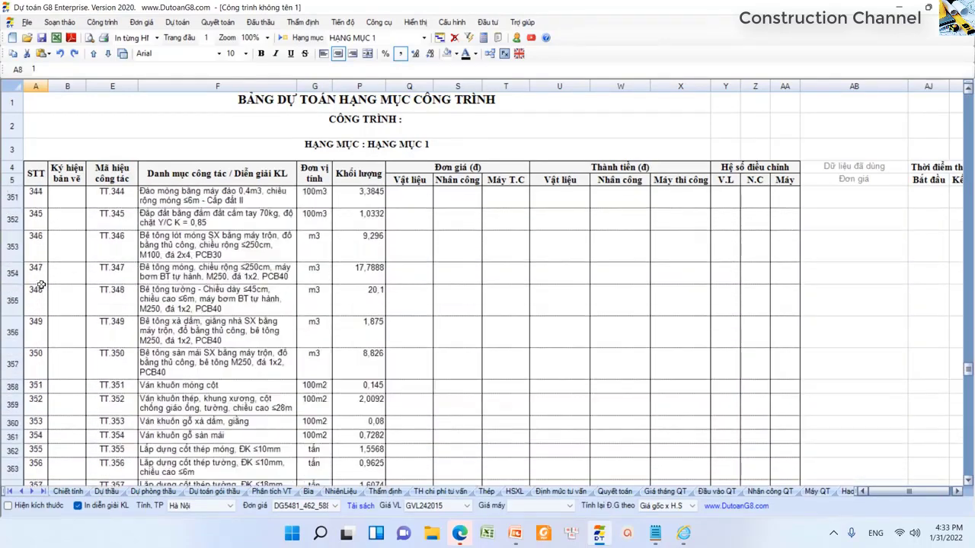
scroll(41, 284, down, 20)
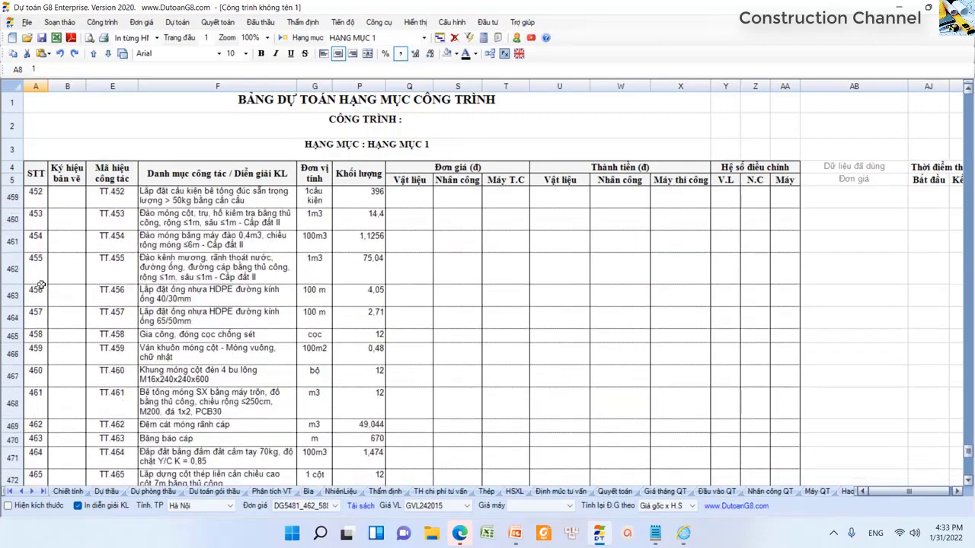
scroll(42, 284, up, 3)
click(38, 370)
key(ctrl+shift+Up)
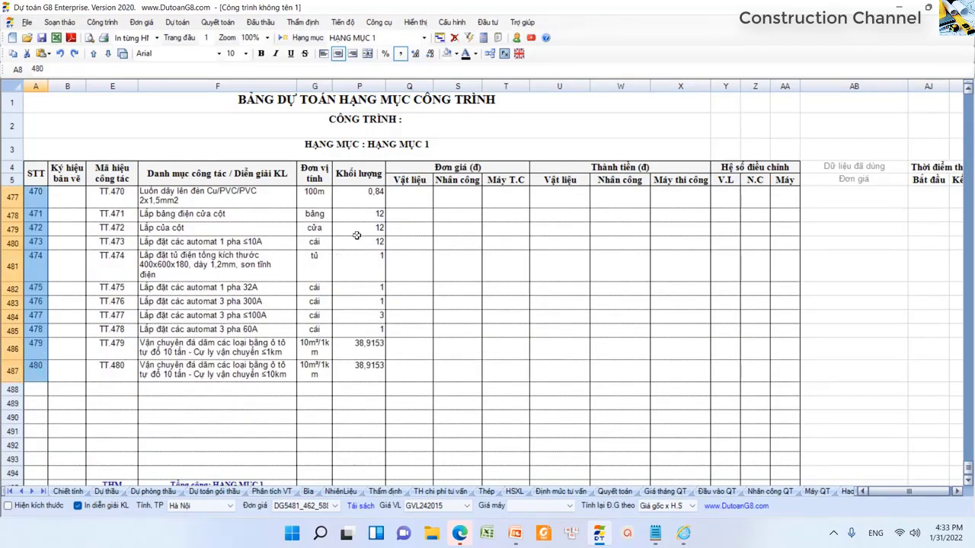
- Paste the item numbers as values into the Vật liệu column from Q8, then open Dự thầu
click(421, 197)
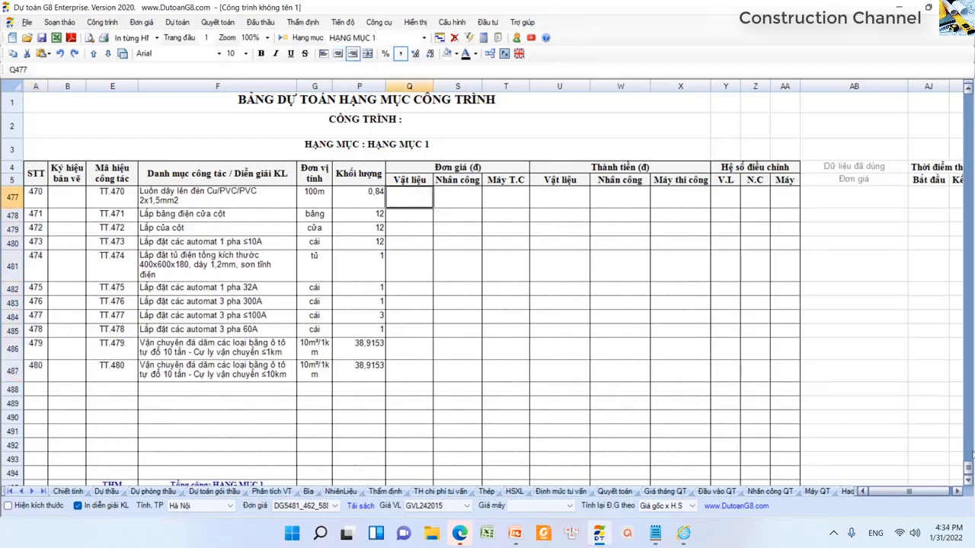
drag(967, 470, 849, 154)
click(415, 227)
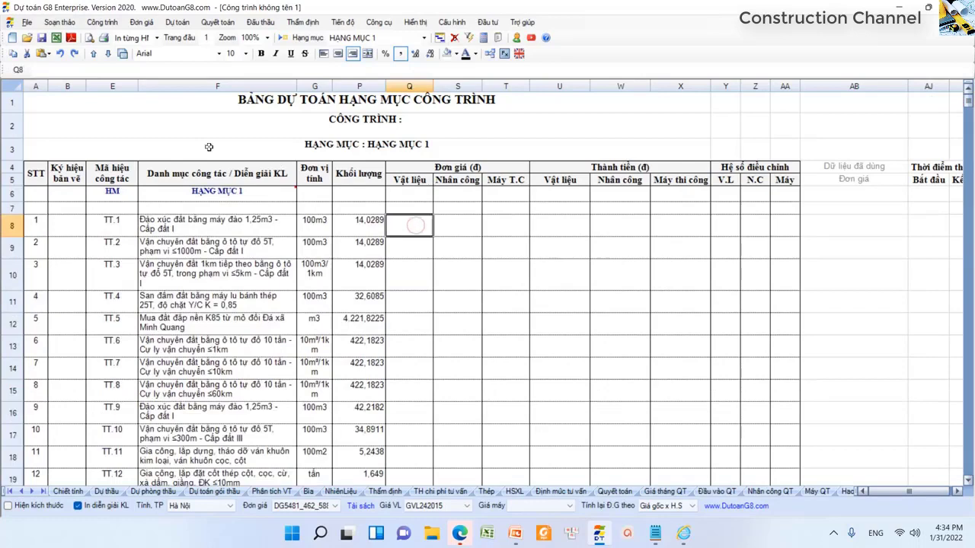
click(47, 54)
click(56, 82)
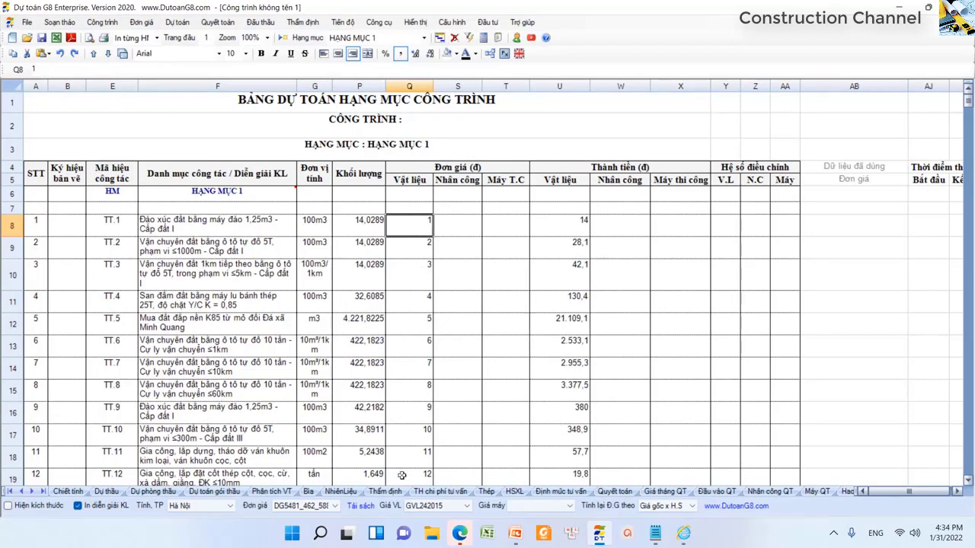
click(106, 491)
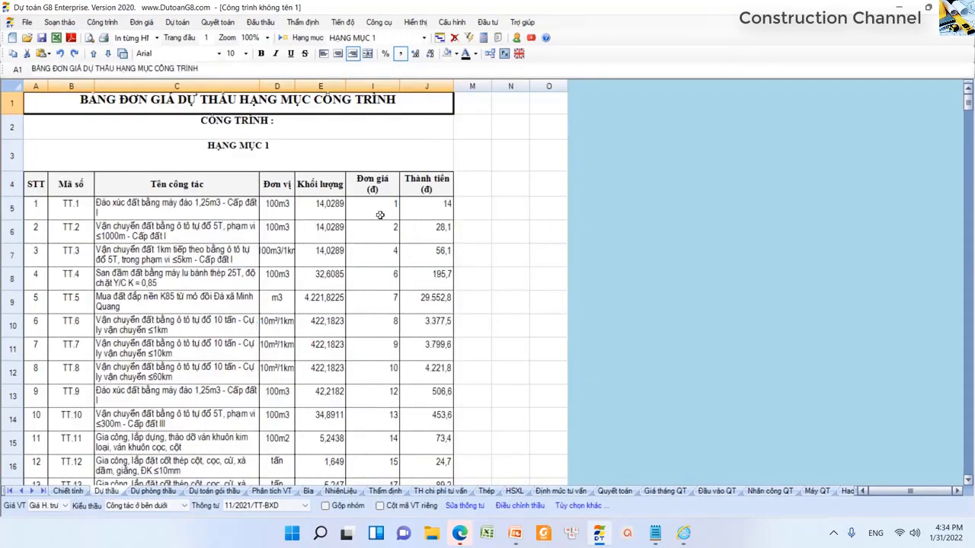
click(386, 205)
click(381, 248)
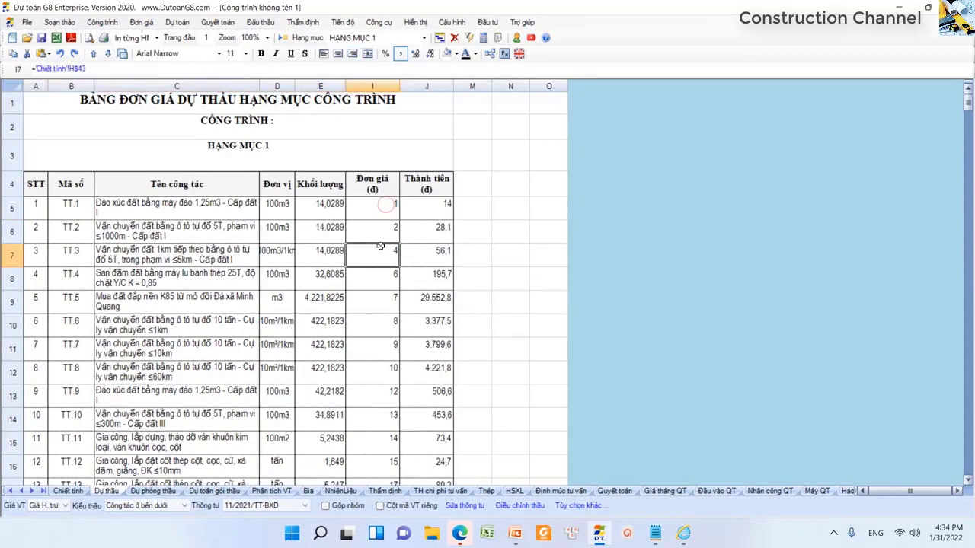
click(379, 207)
drag(379, 210, 377, 346)
click(375, 304)
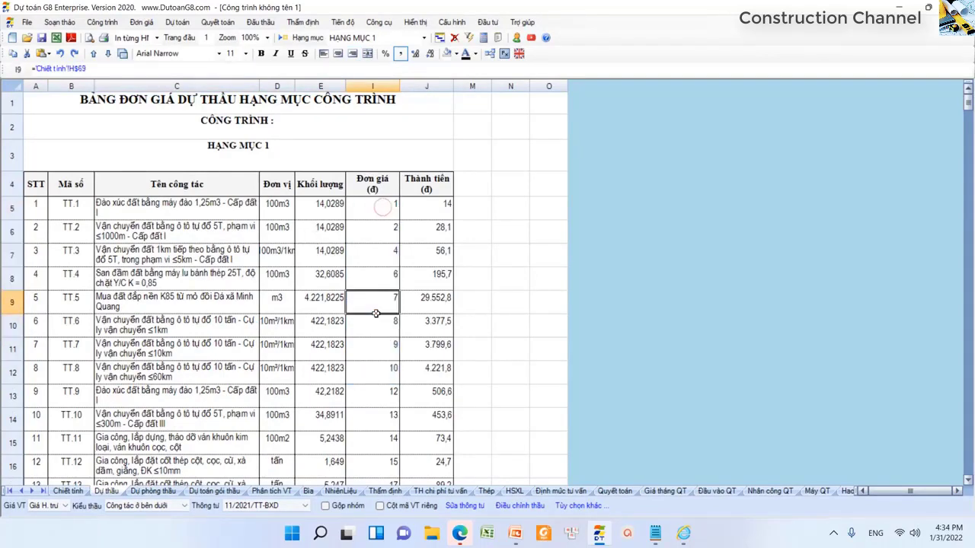
drag(968, 106, 968, 466)
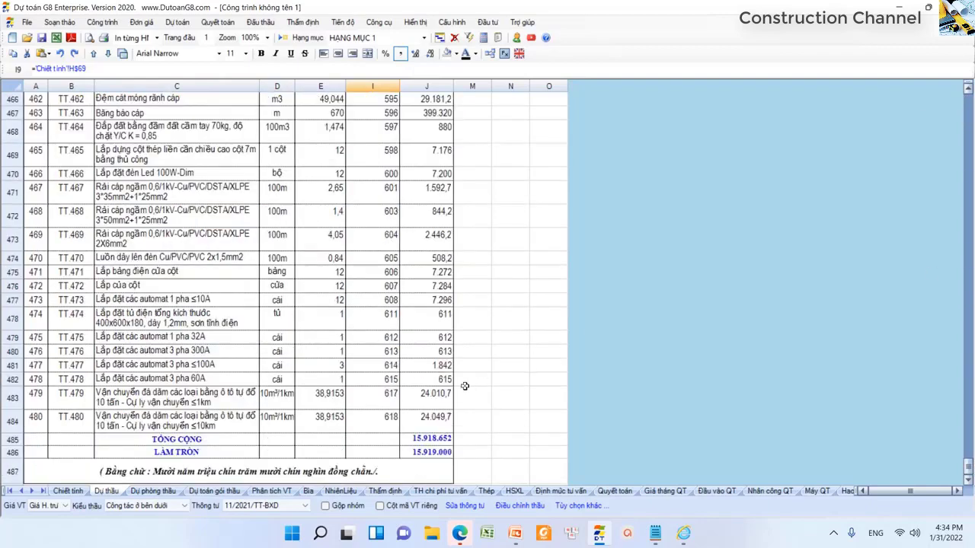
click(383, 326)
drag(383, 326, 377, 419)
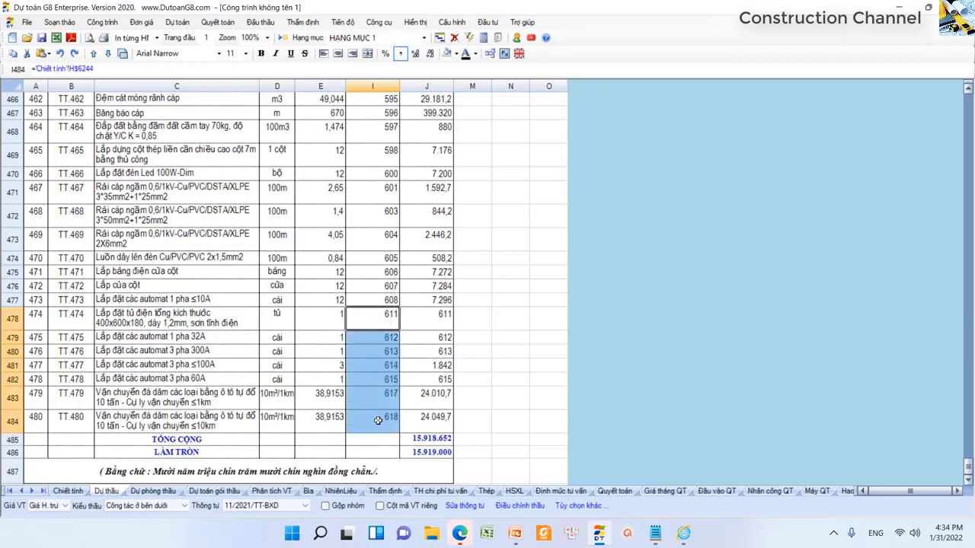
click(378, 420)
drag(968, 466, 969, 98)
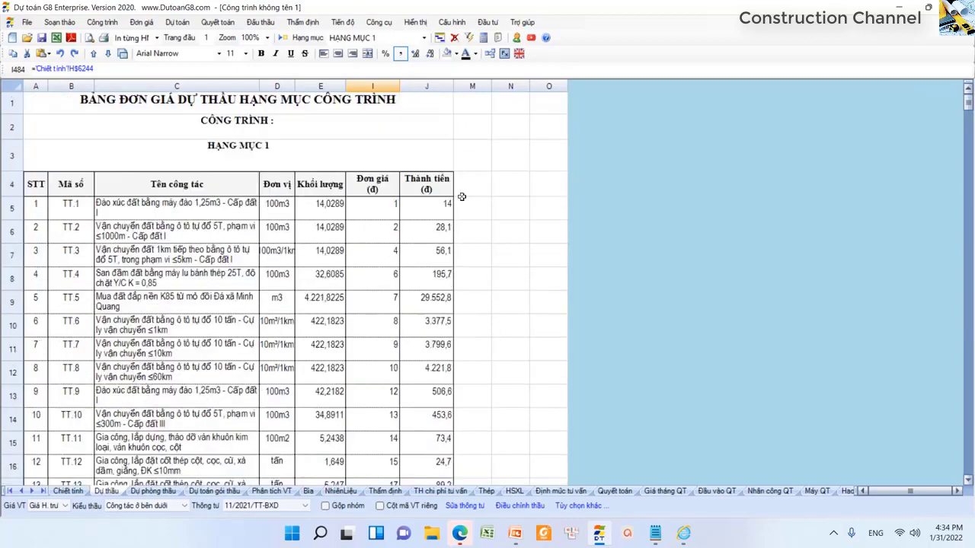
click(373, 87)
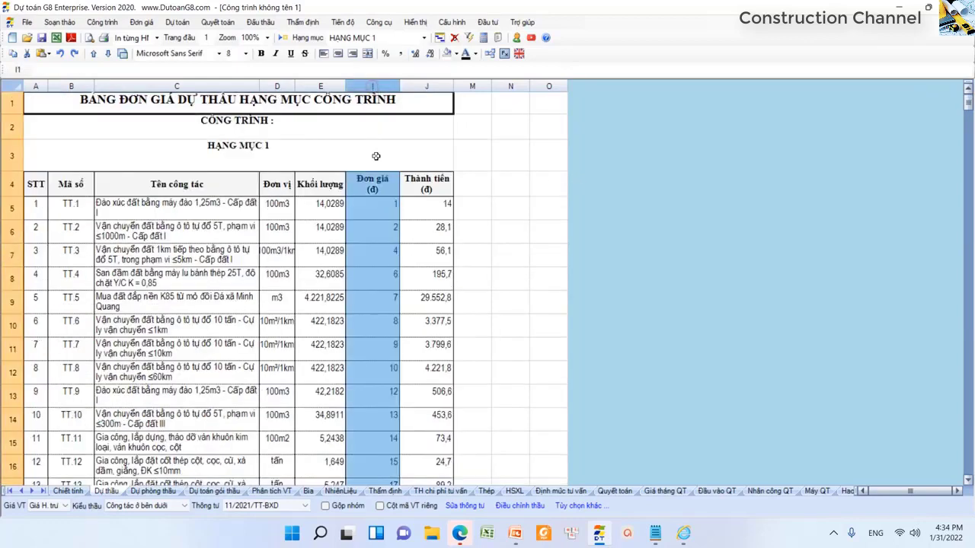
click(381, 254)
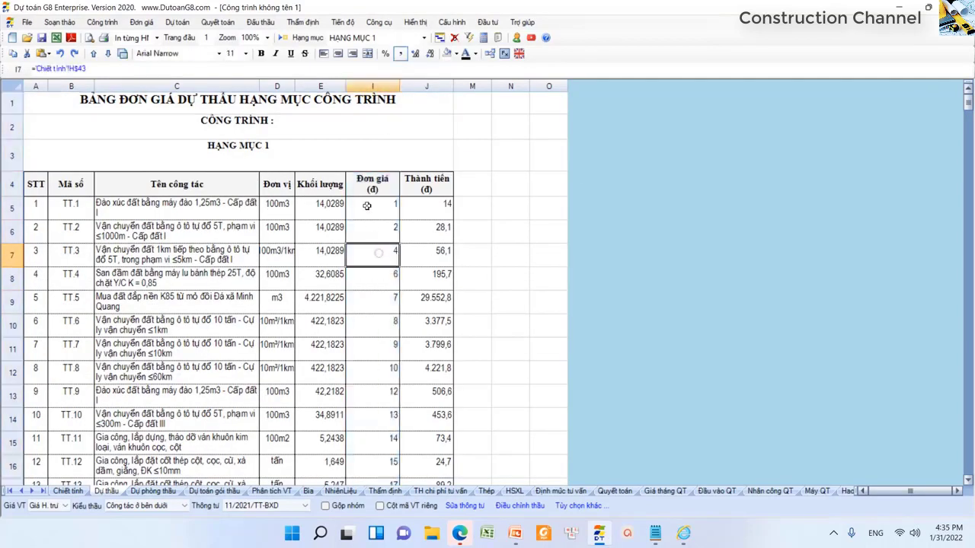
click(261, 22)
- Start the 'Tải đơn giá dự thầu G8 lên website Bộ KHĐT' command and bring up Mẫu 18
mouse_move(364, 54)
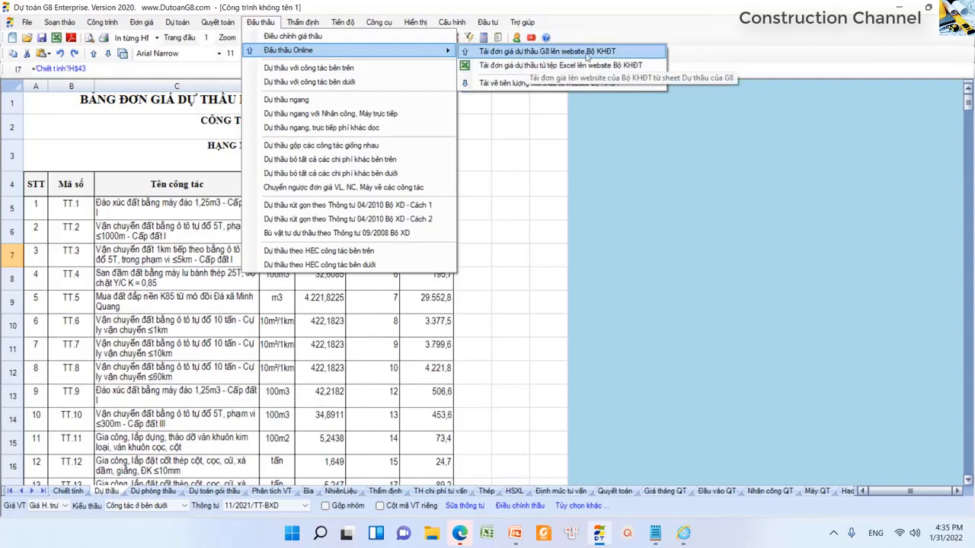
click(620, 55)
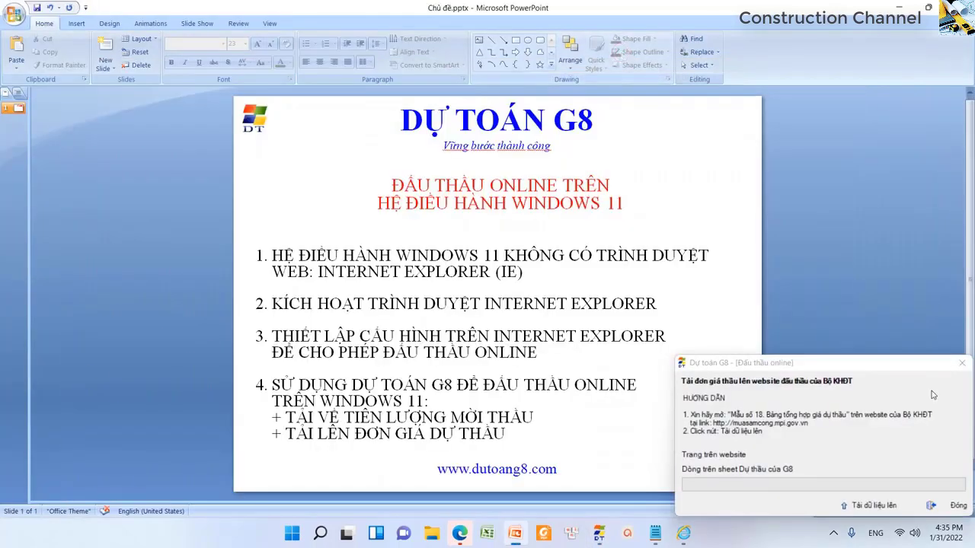
click(899, 8)
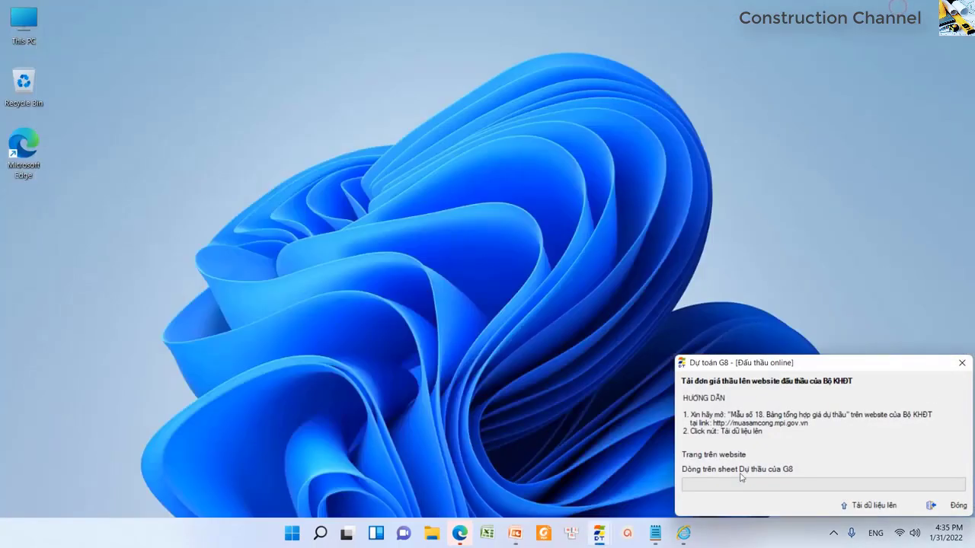
mouse_move(683, 536)
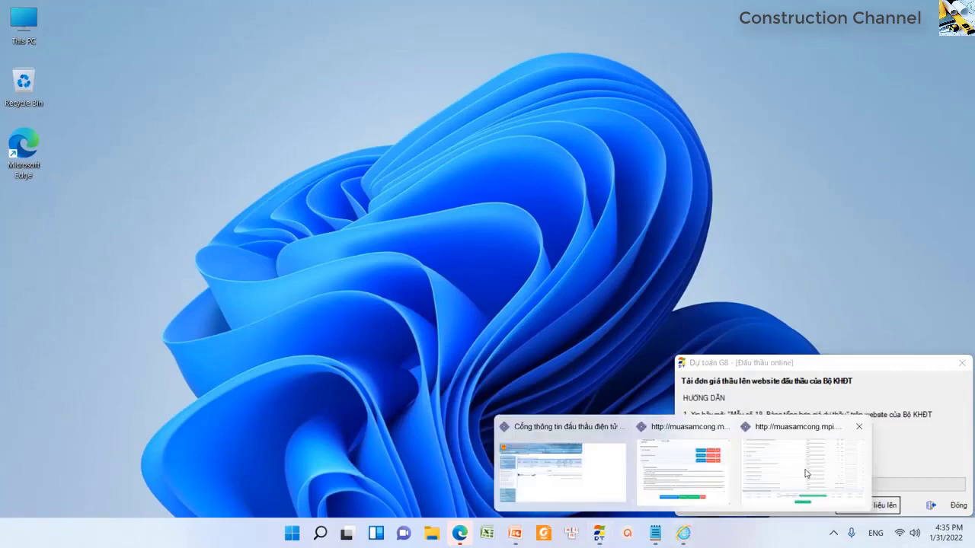
click(649, 474)
- Upload the unit prices with Tải dữ liệu lên, confirm, and close the upload window
click(844, 503)
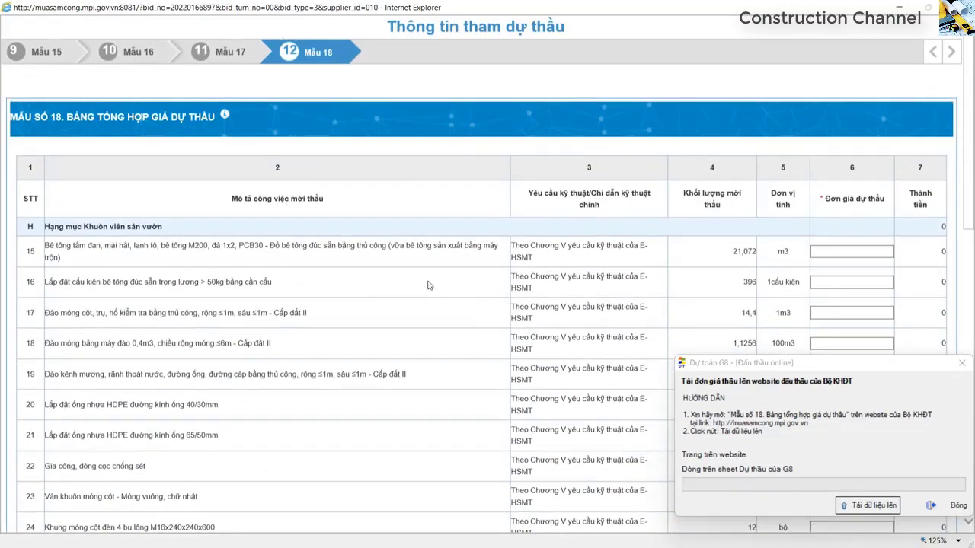
scroll(473, 355, down, 10)
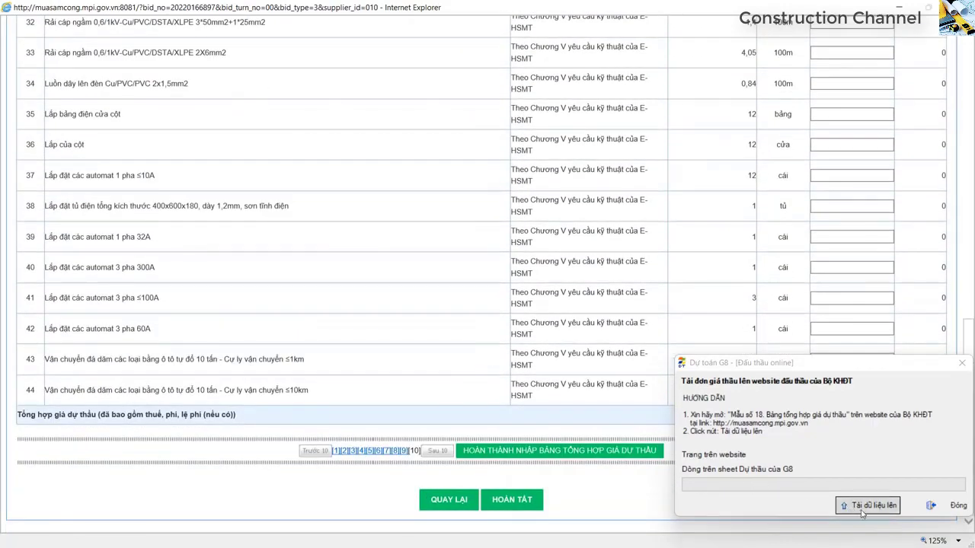
click(888, 508)
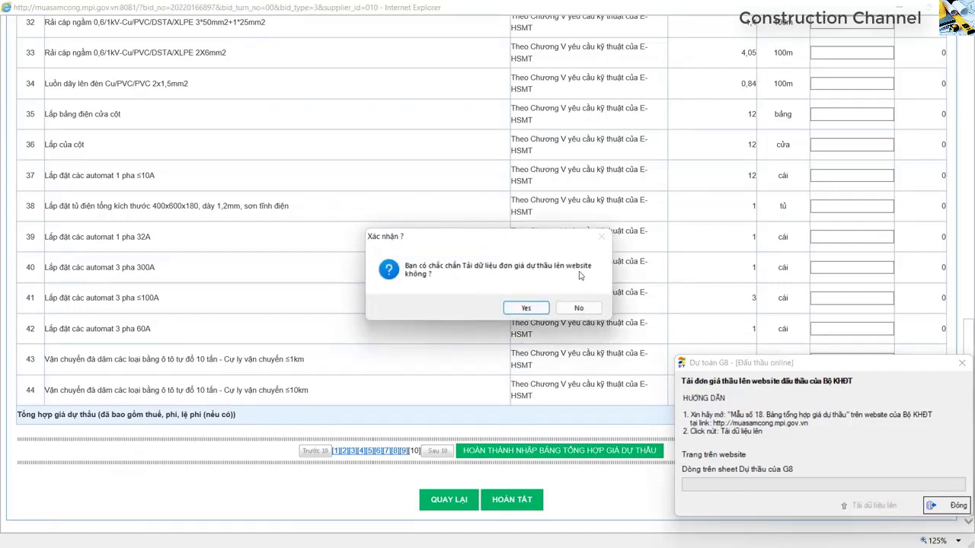
click(526, 307)
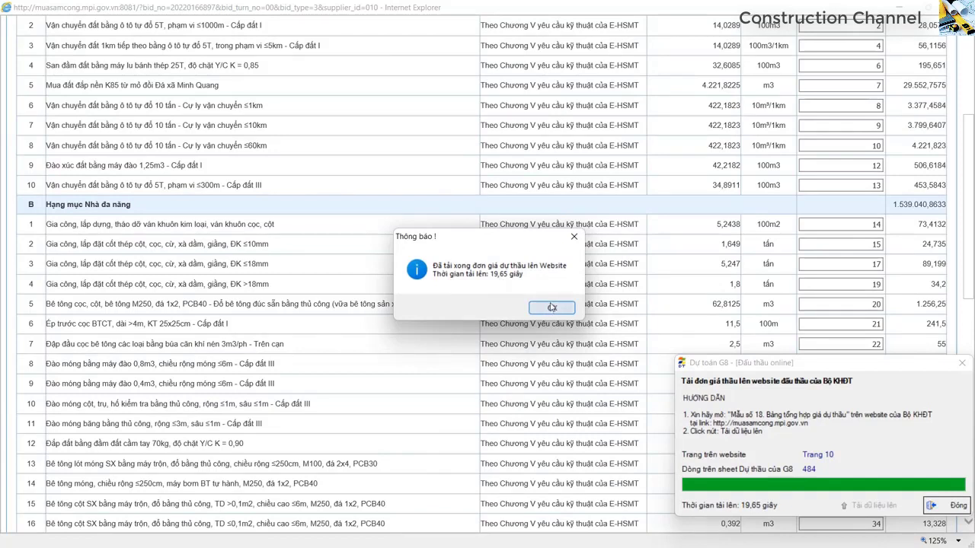
click(552, 308)
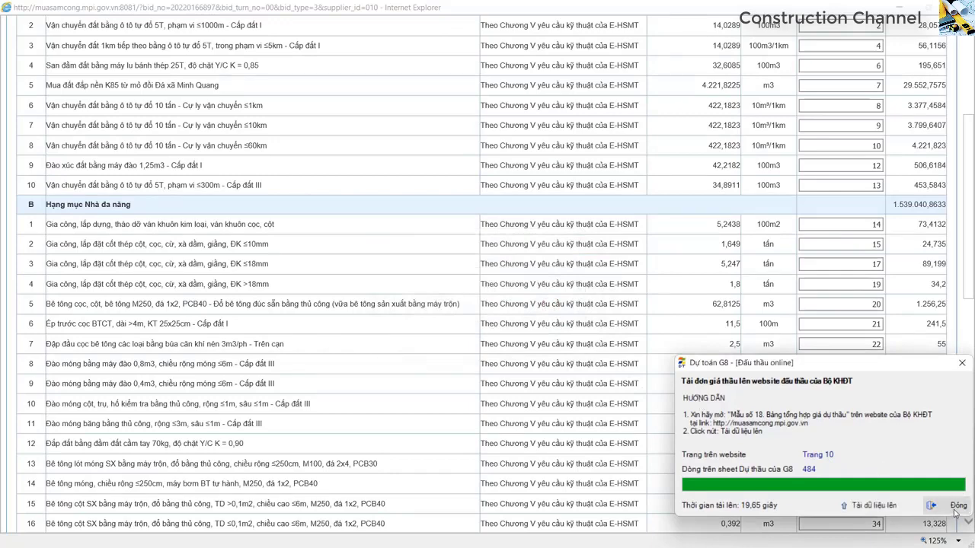
click(953, 508)
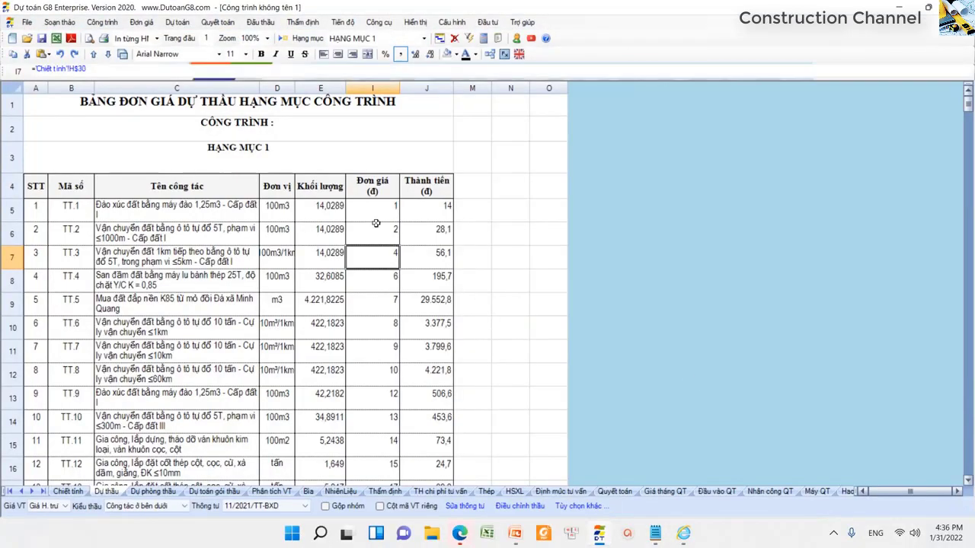
- Check the bid unit prices of items 1 to 8 in column I
click(376, 223)
click(375, 204)
drag(375, 203, 383, 374)
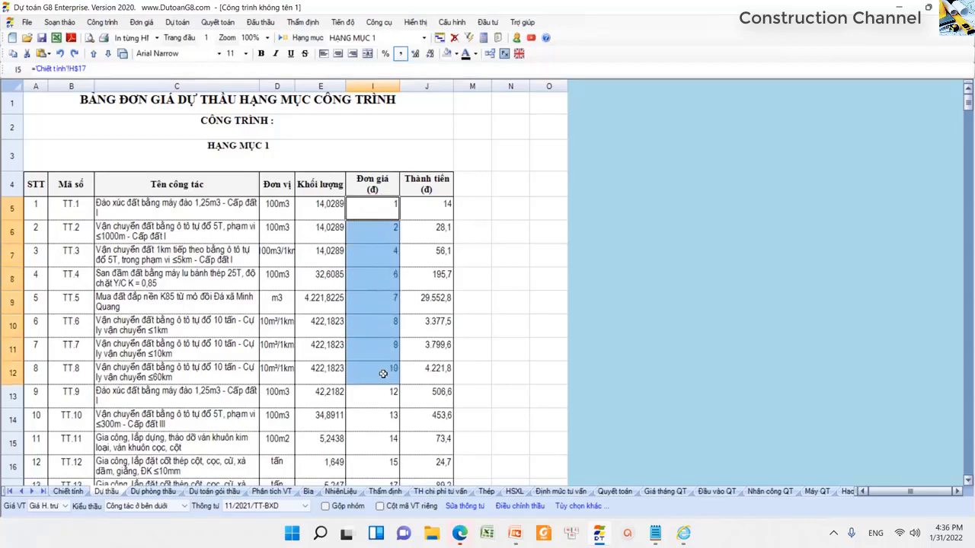
click(383, 373)
- Check the unit prices of items 474 to 480, then return to the Mẫu 18 page
scroll(683, 169, down, 20)
drag(968, 162, 968, 466)
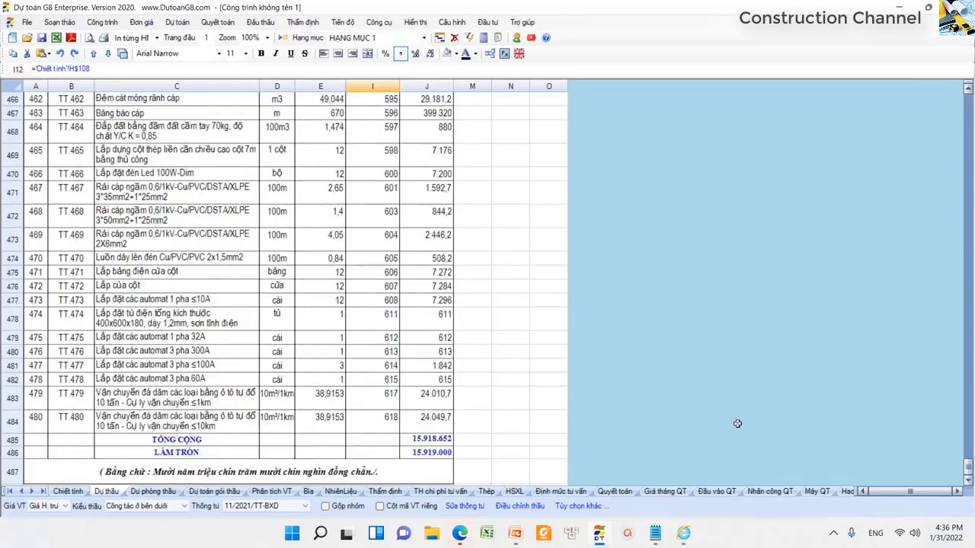
click(383, 317)
drag(383, 317, 377, 421)
click(375, 422)
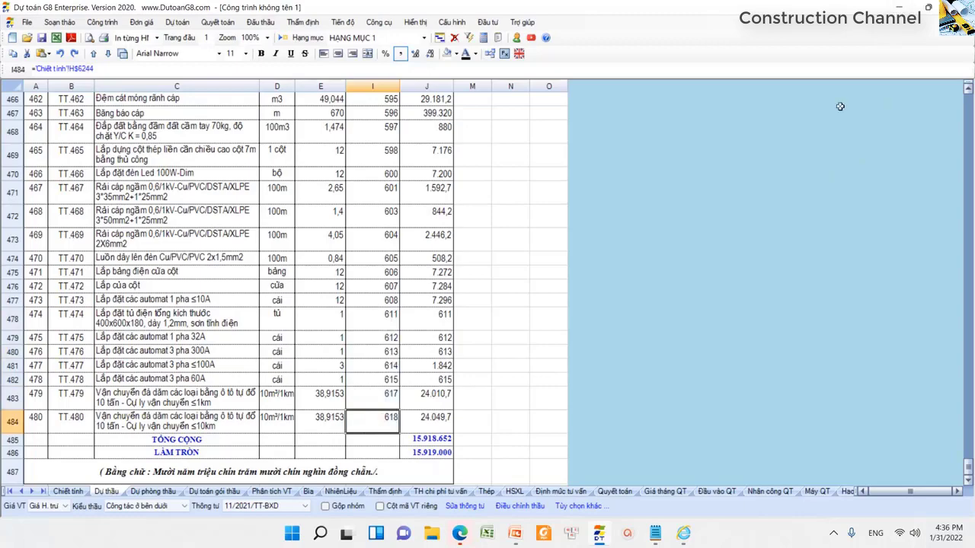
key(alt+Tab)
key(alt+Tab)
key(alt+Tab)
key(alt+Tab)
key(alt+Tab)
key(alt+Tab)
key(alt+Tab)
key(alt+Tab)
scroll(615, 234, up, 4)
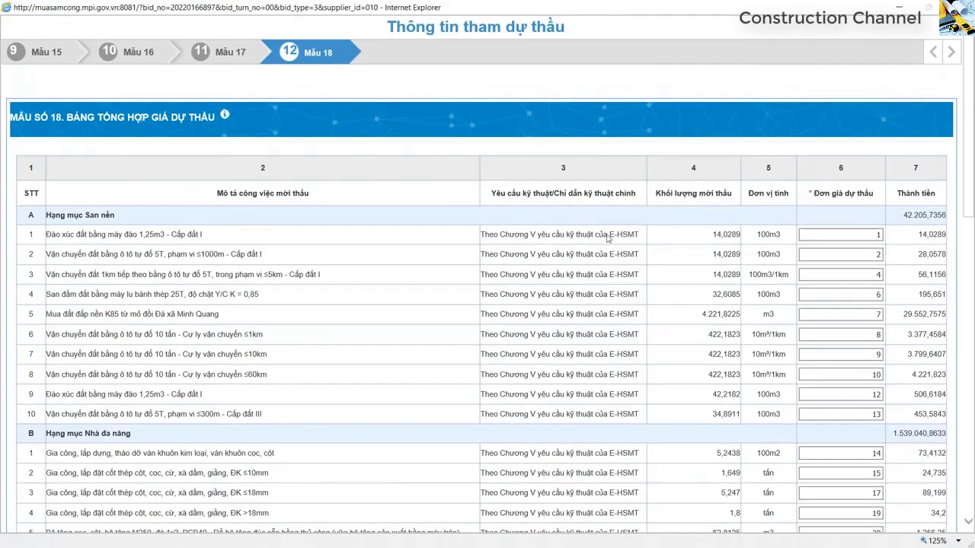
- Check uploaded prices of items 1, 2, 3, 8 and 40 and the 15.918.651,5737 total
click(864, 233)
click(866, 254)
click(868, 276)
click(866, 372)
scroll(864, 371, down, 10)
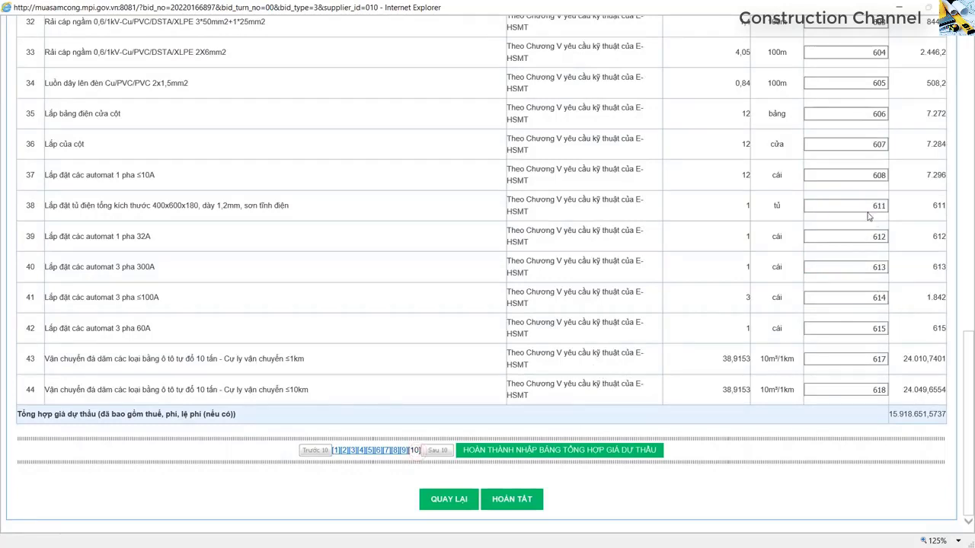
click(871, 262)
key(alt+Tab)
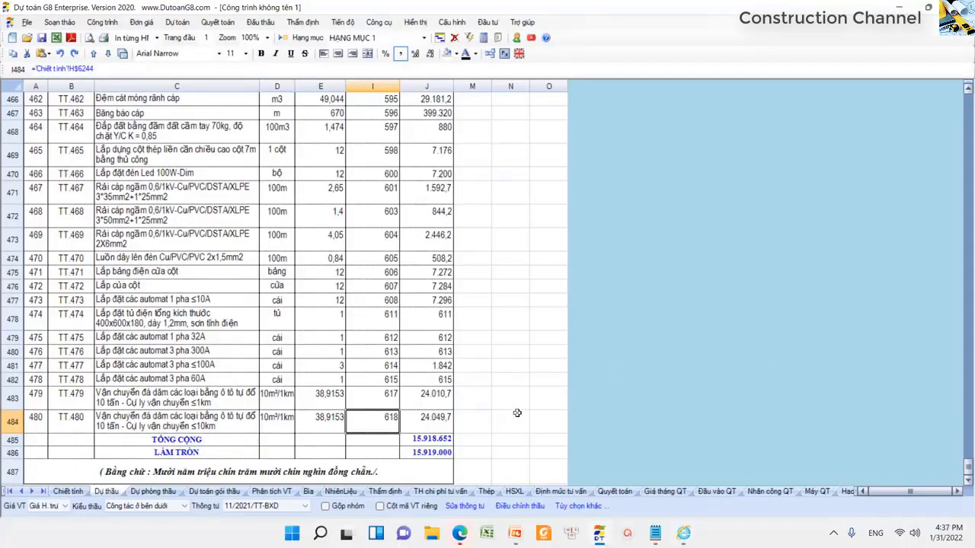
- Widen column J and compare its 15.918.652 TỔNG CỘNG with the bid page total
drag(454, 82, 476, 82)
click(457, 439)
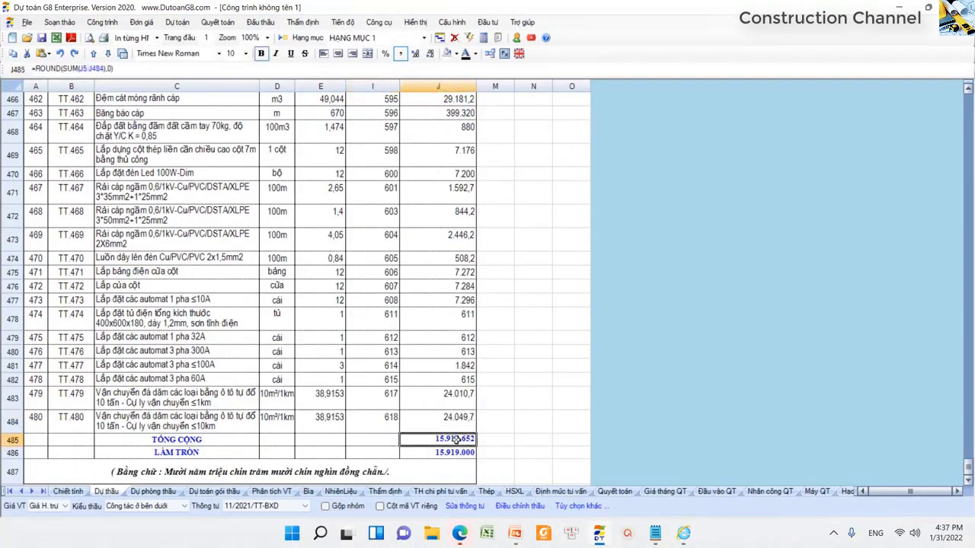
key(alt+Tab)
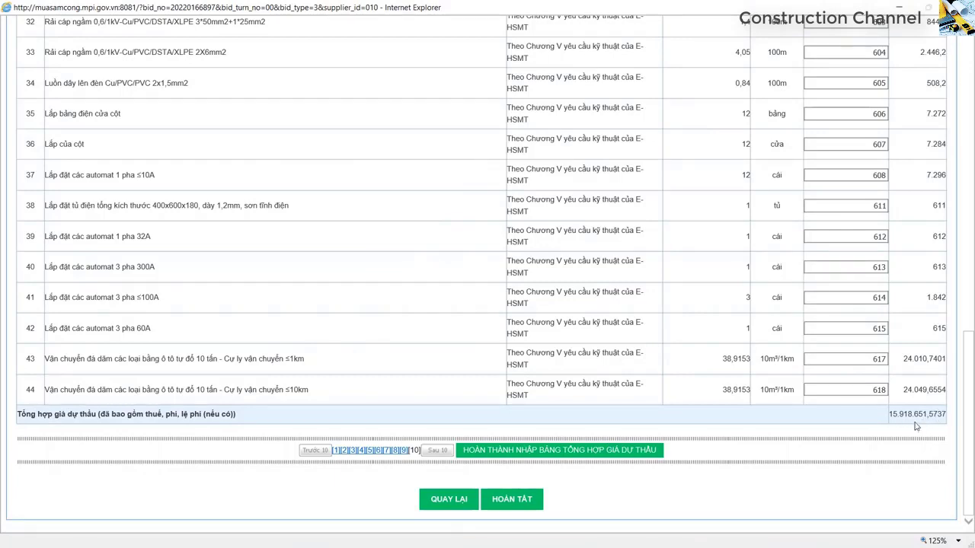
key(alt+Tab)
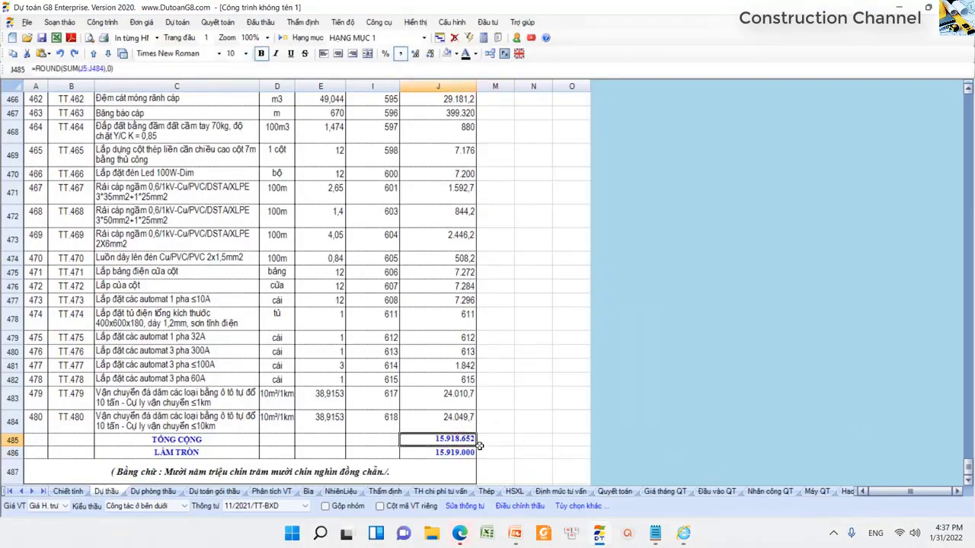
key(alt+Tab)
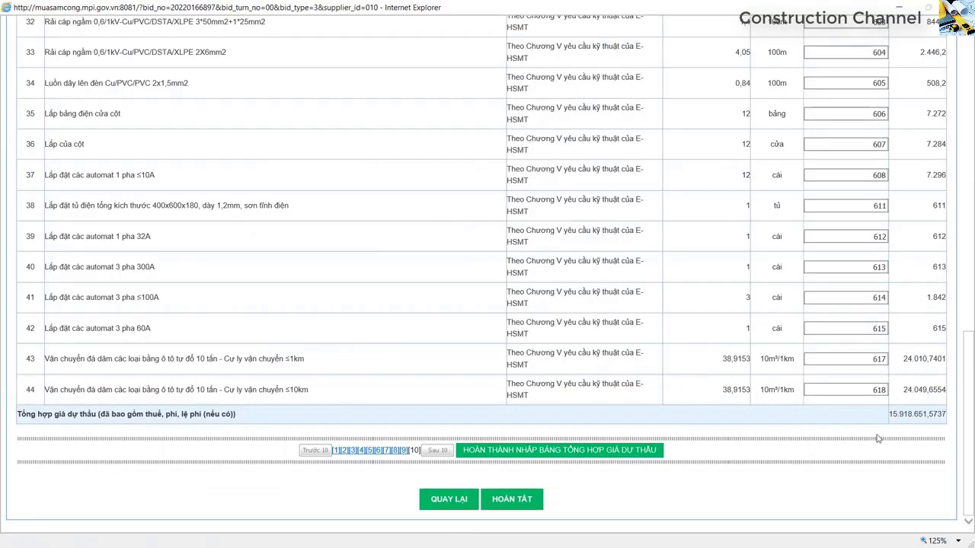
scroll(876, 426, up, 10)
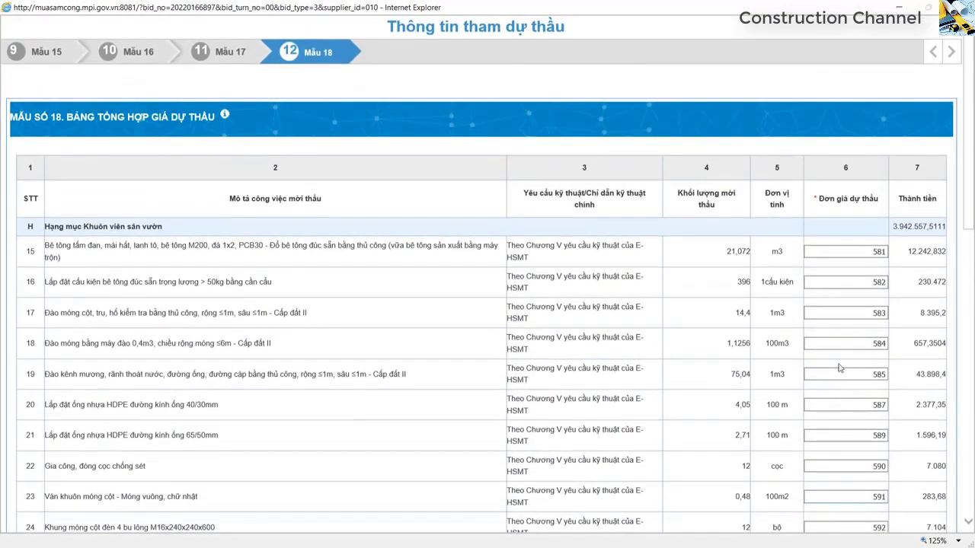
scroll(859, 329, down, 10)
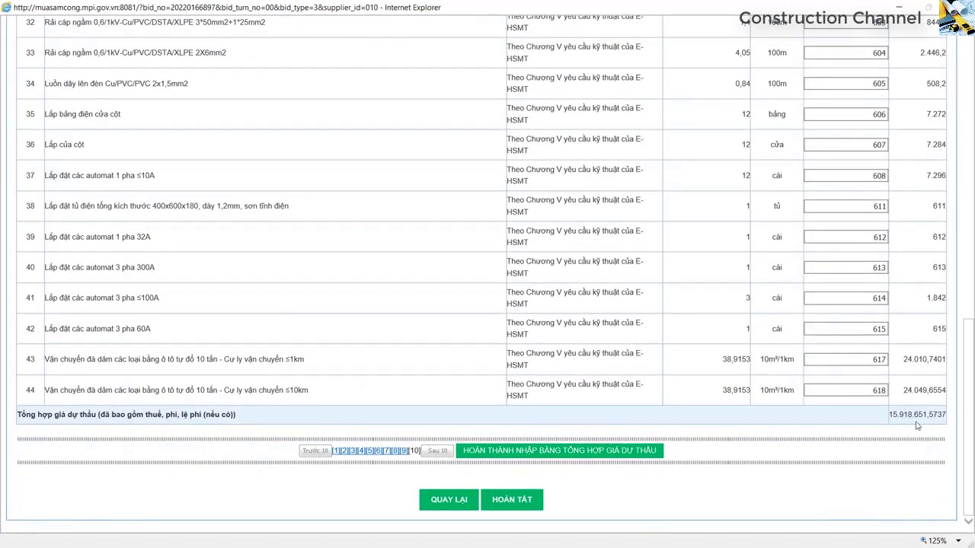
key(alt+Tab)
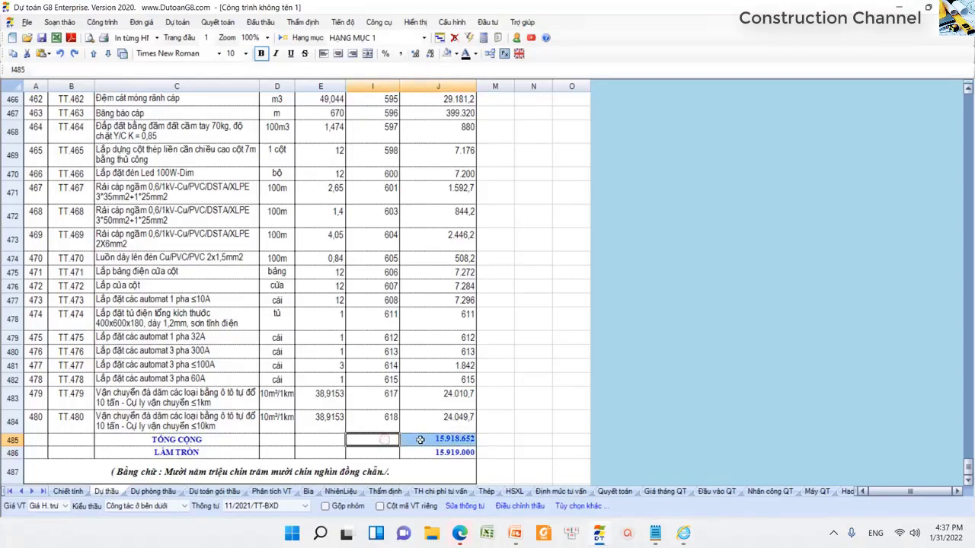
- Inspect the amount formulas in rows 481 and 478
click(450, 366)
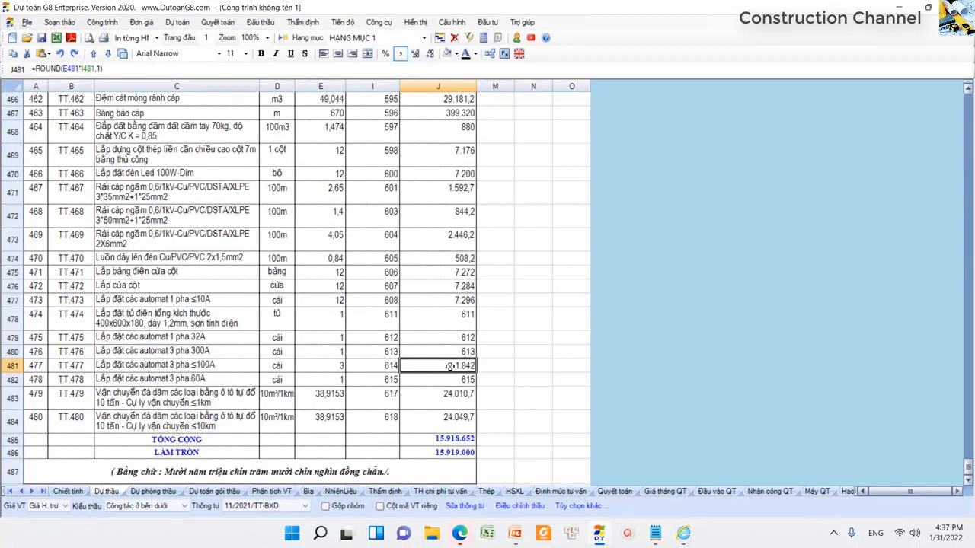
click(430, 318)
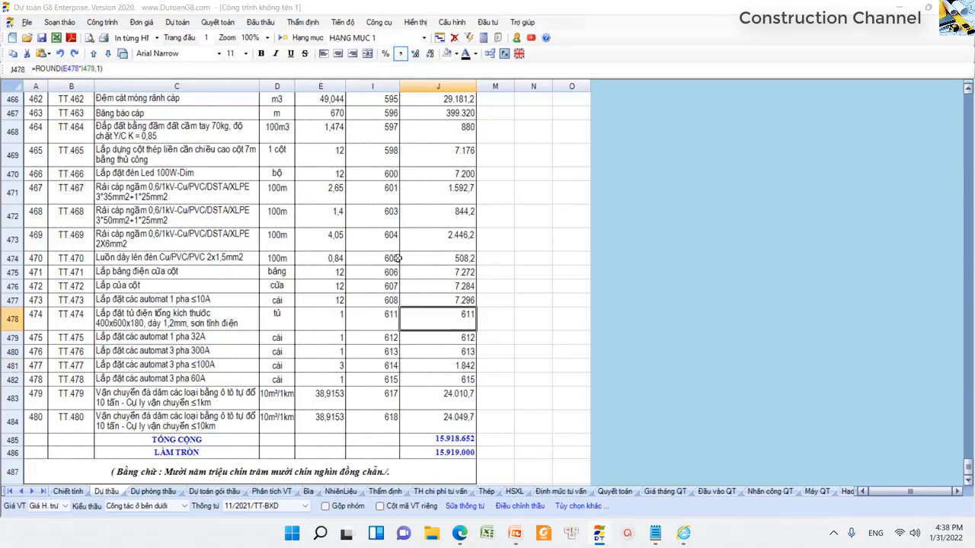
key(alt+Tab)
key(alt+Tab)
key(alt+Tab)
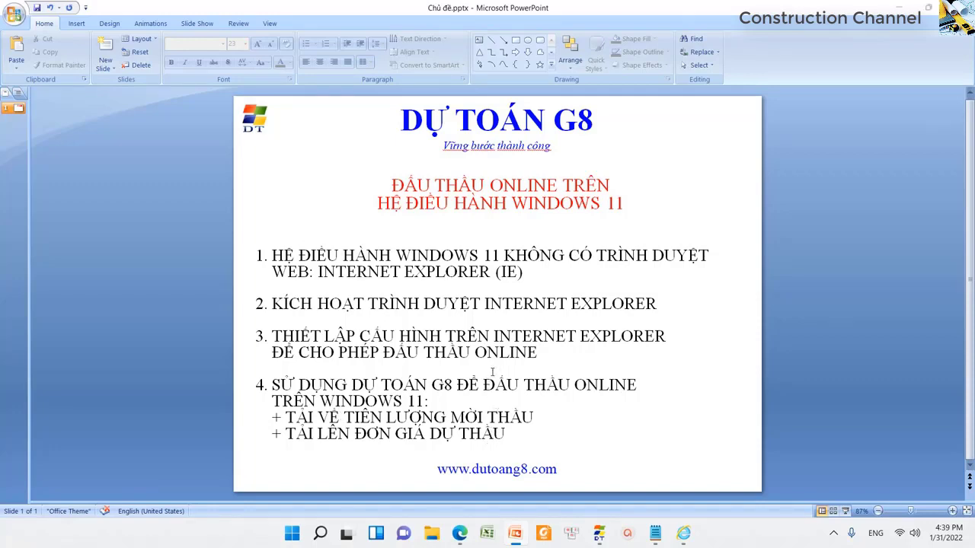
key(alt+Tab)
click(388, 259)
click(423, 321)
key(Left)
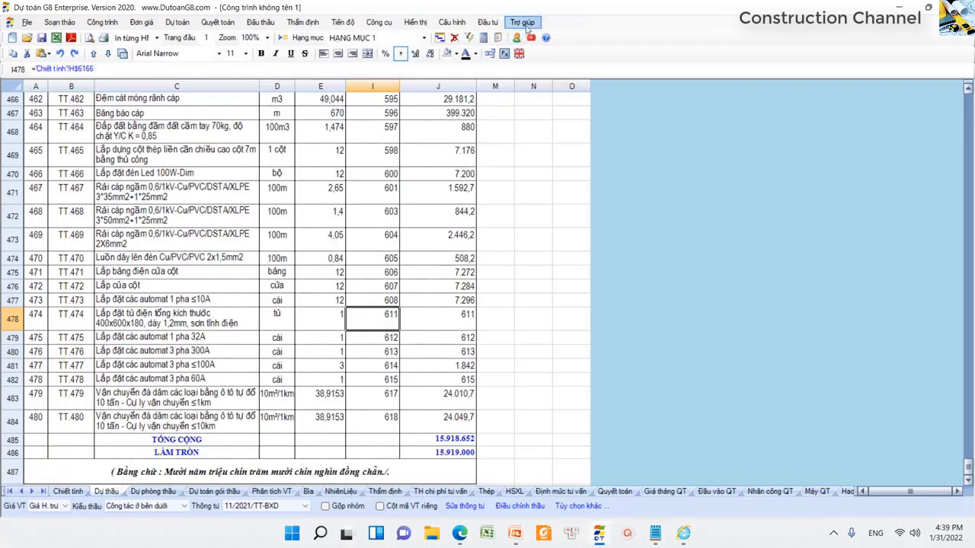
- From the video help list, select row 10 'Đấu thầu Online' and play its tutorial on YouTube
click(524, 23)
mouse_move(545, 36)
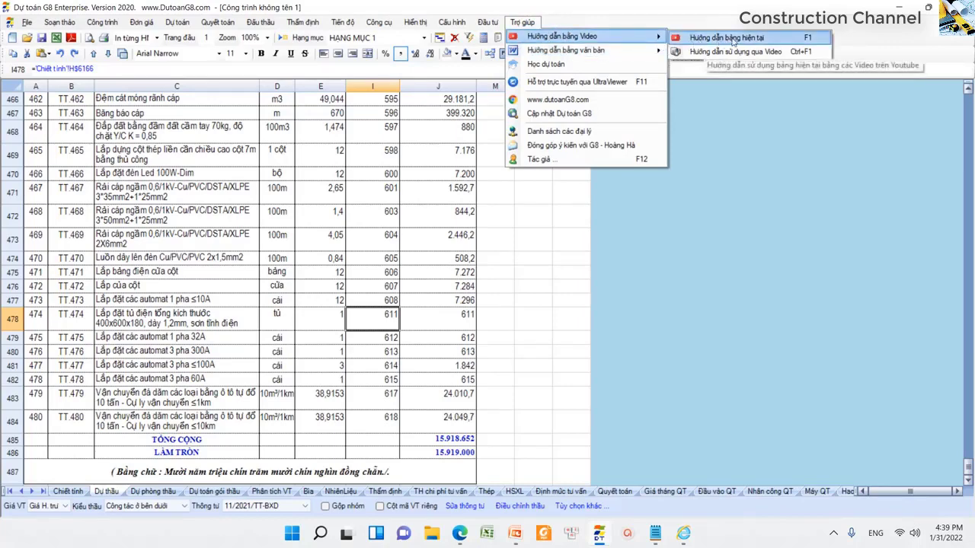
click(818, 41)
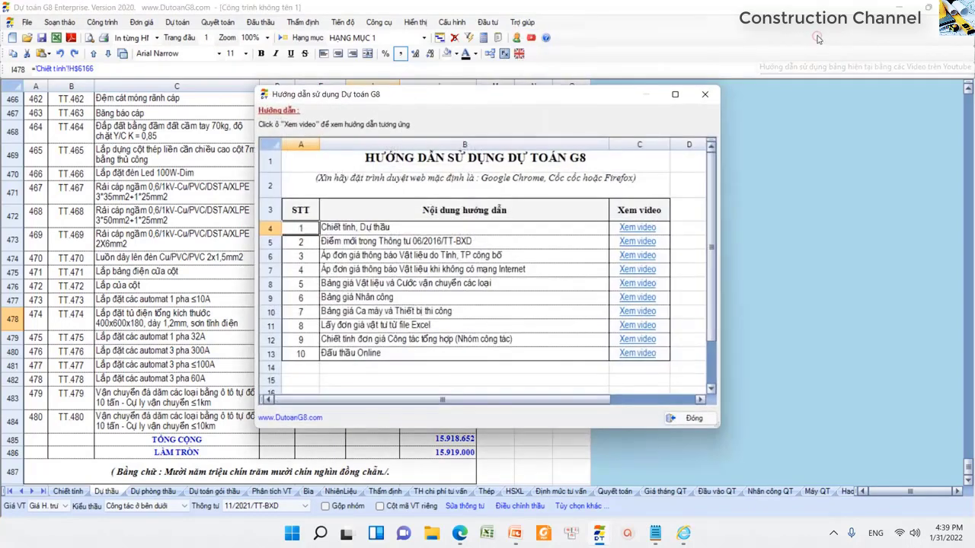
click(396, 357)
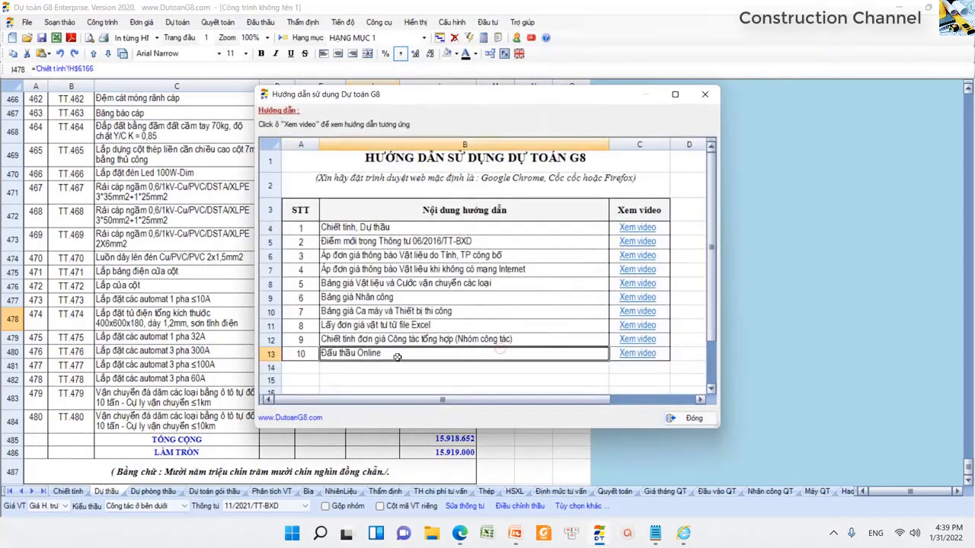
click(271, 355)
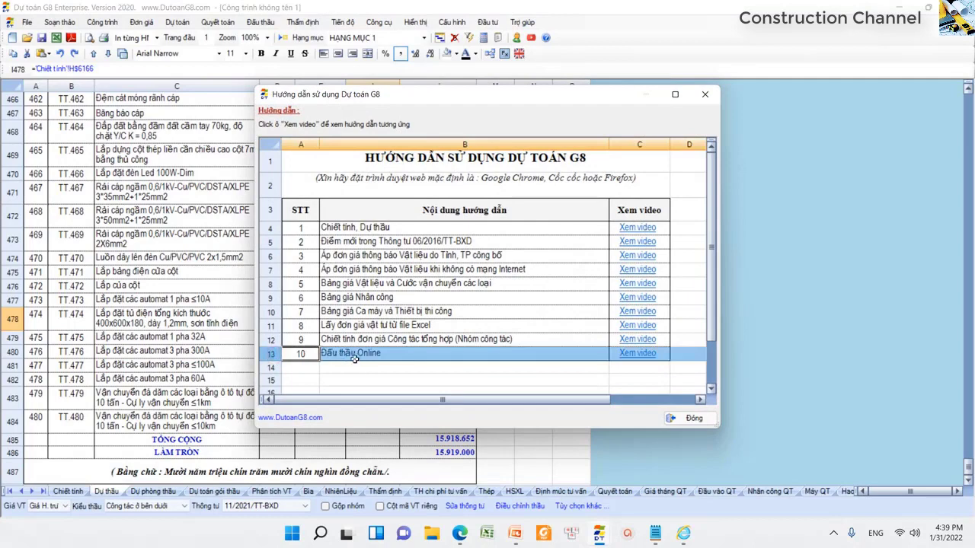
click(494, 361)
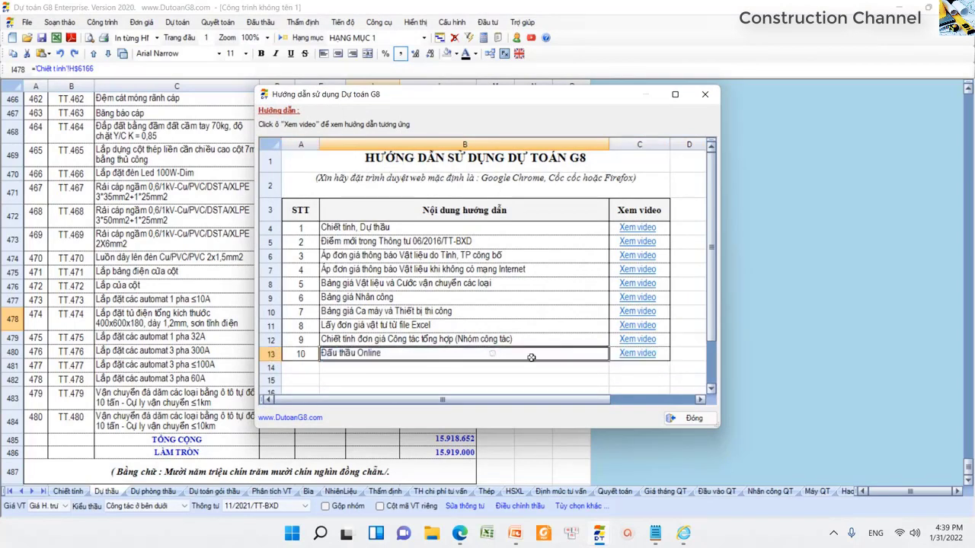
click(639, 355)
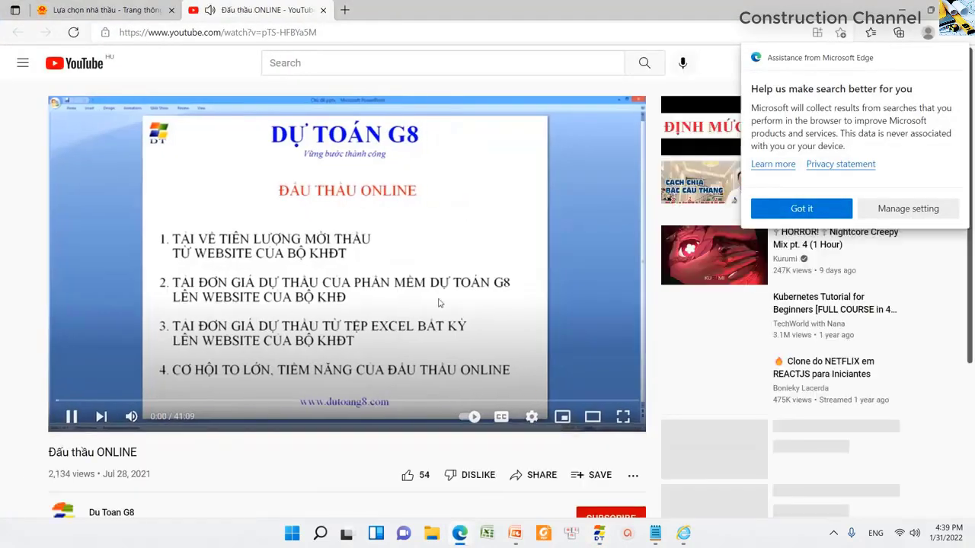
- Pause the Đấu thầu ONLINE video at 0:01, dismiss Edge's assistance prompt, and minimize the browser
click(70, 417)
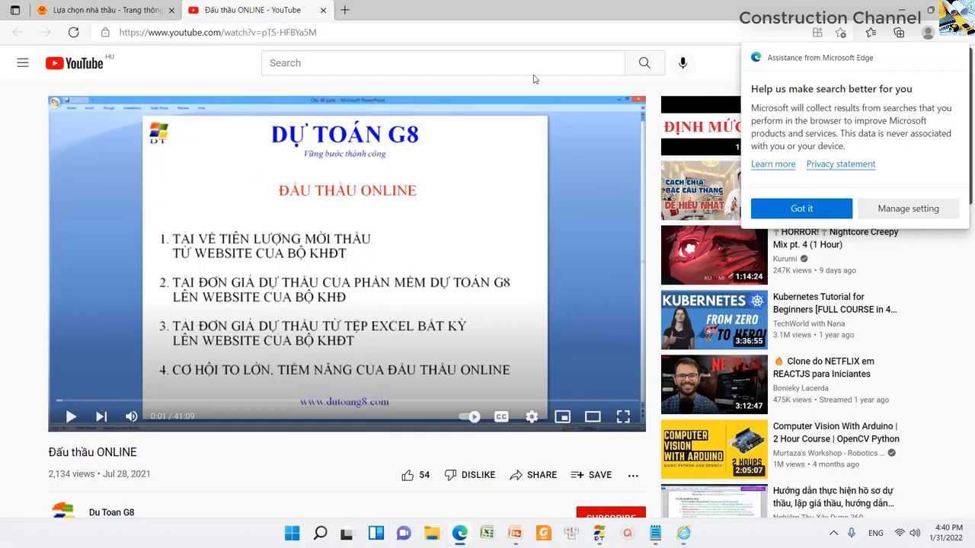
click(906, 10)
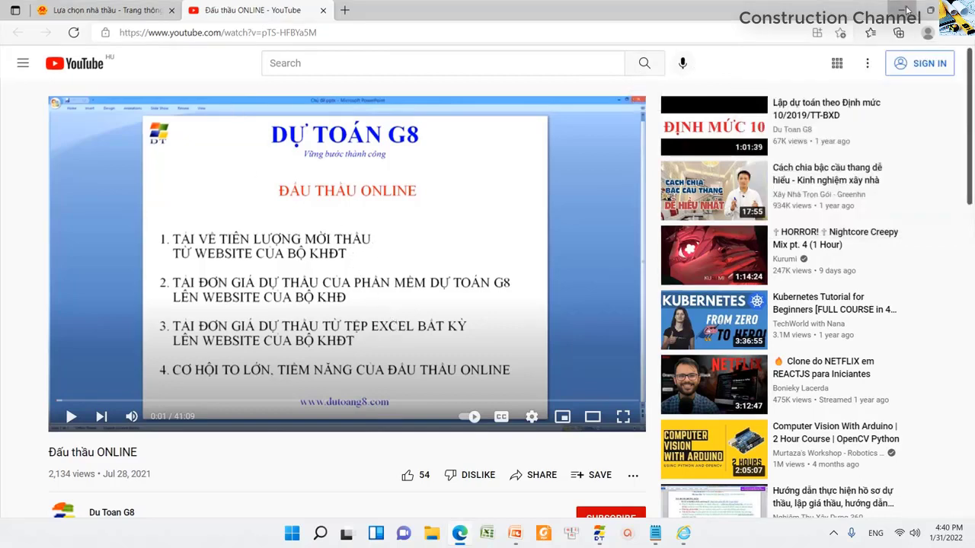
click(906, 10)
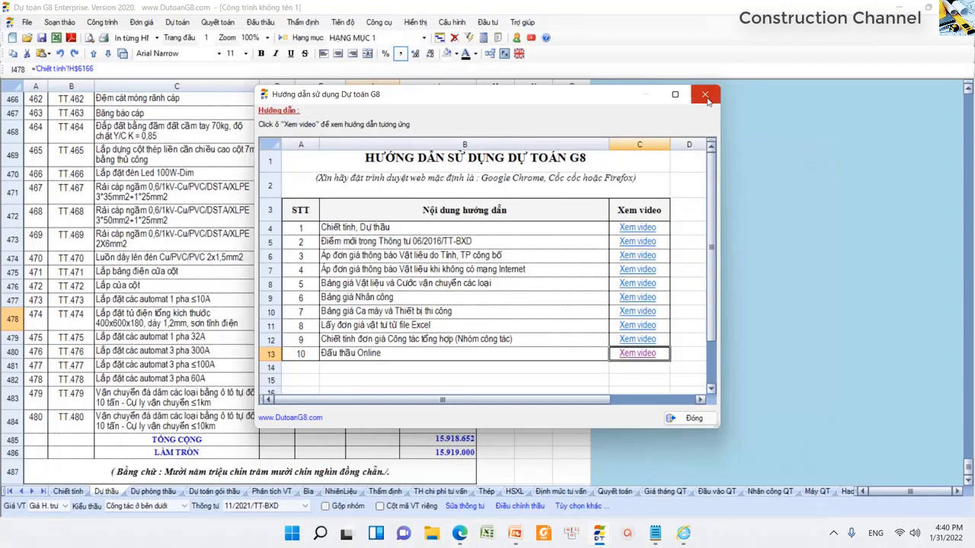
- Close the guide list and inspect the column J amount formulas around rows 472–474
click(704, 94)
click(461, 272)
click(454, 236)
click(455, 192)
click(449, 272)
click(451, 210)
click(453, 254)
click(450, 214)
click(449, 255)
click(452, 220)
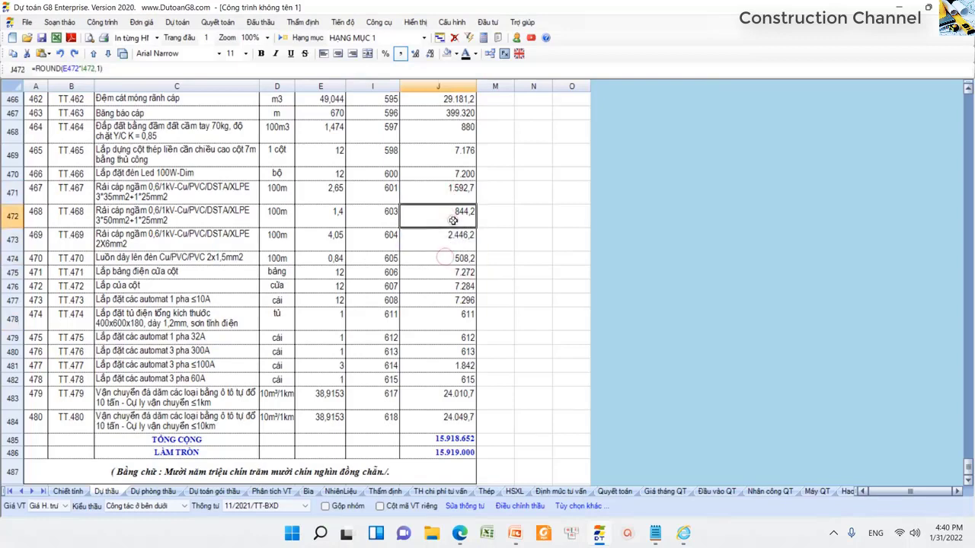
click(444, 246)
click(453, 219)
- Export the estimate to CongTrinh_1.xls on the Desktop without realignment or utility macros, and open it
click(56, 39)
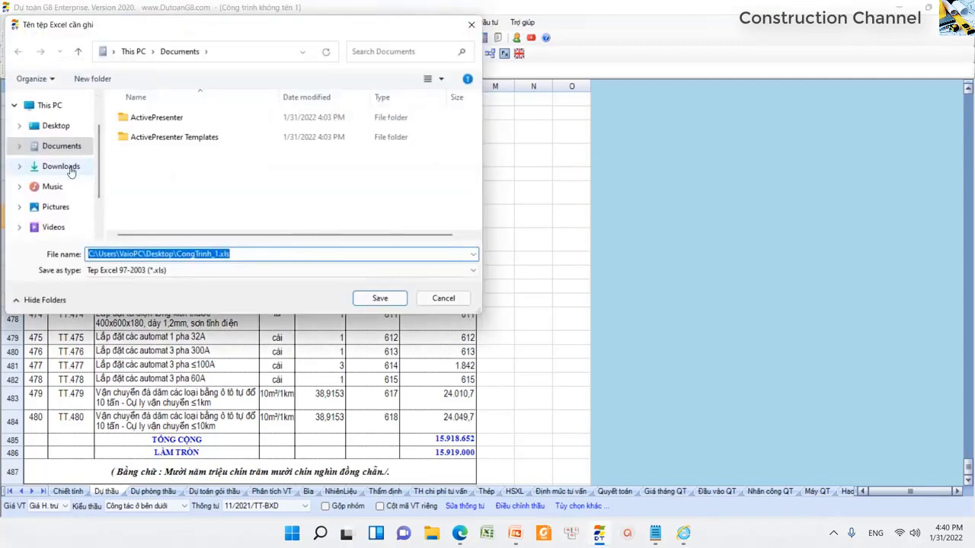
click(61, 127)
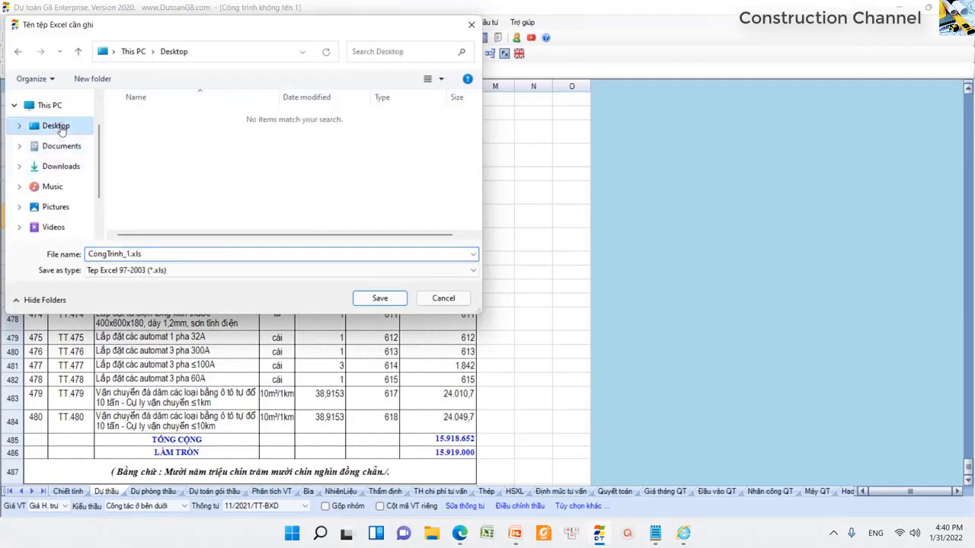
click(379, 298)
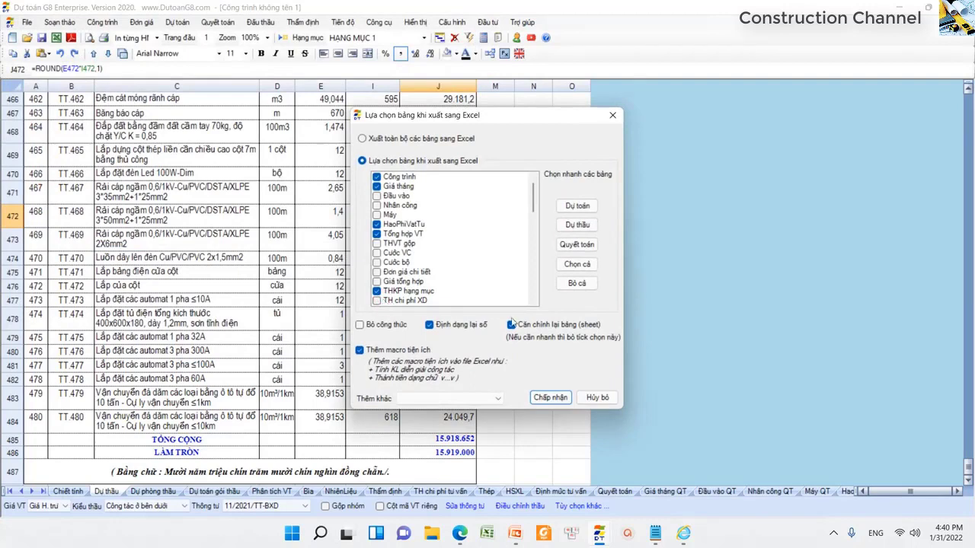
click(535, 327)
click(418, 351)
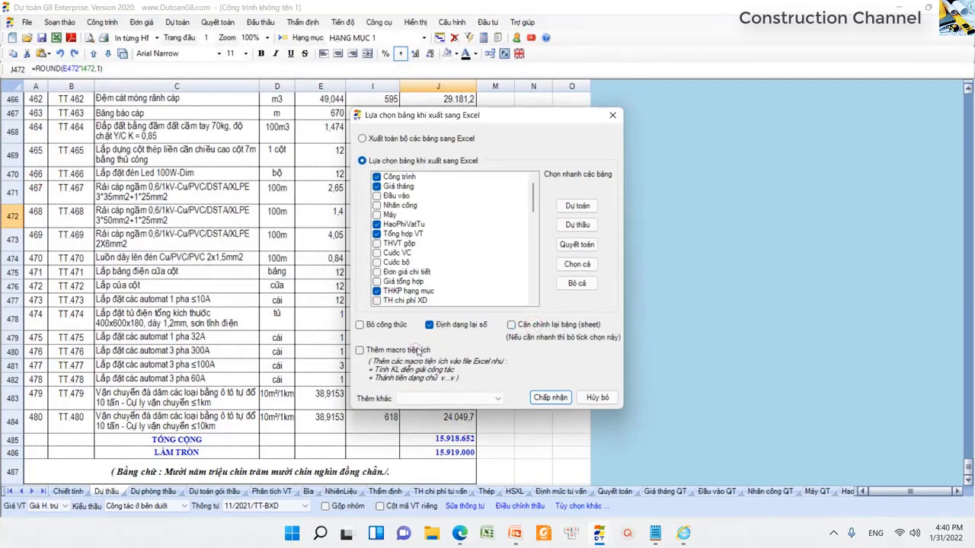
click(550, 397)
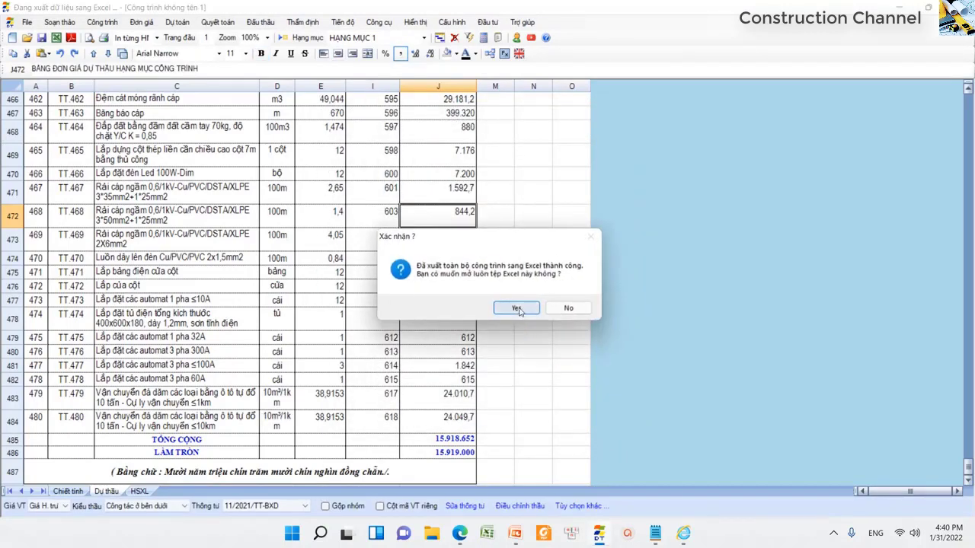
click(516, 307)
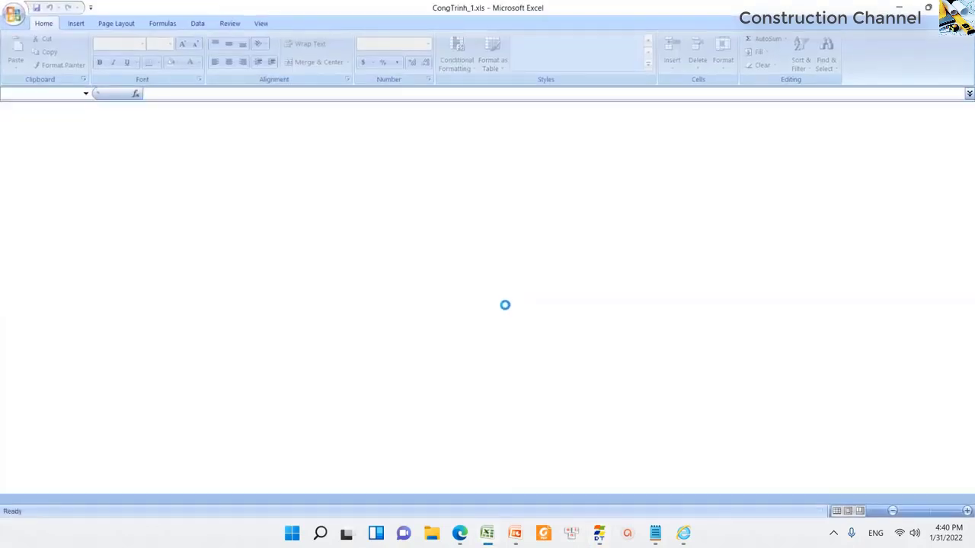
- Review the Dự thầu sheet's column I unit prices (I6–I12), then close CongTrinh_1.xls without saving
click(404, 243)
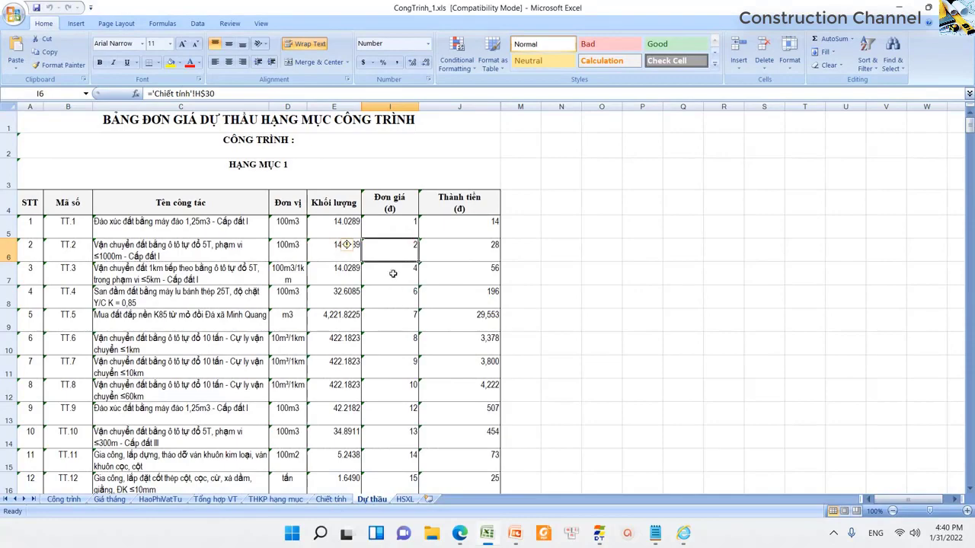
drag(399, 224, 391, 439)
click(398, 391)
scroll(397, 392, down, 8)
scroll(397, 393, down, 6)
scroll(401, 391, up, 15)
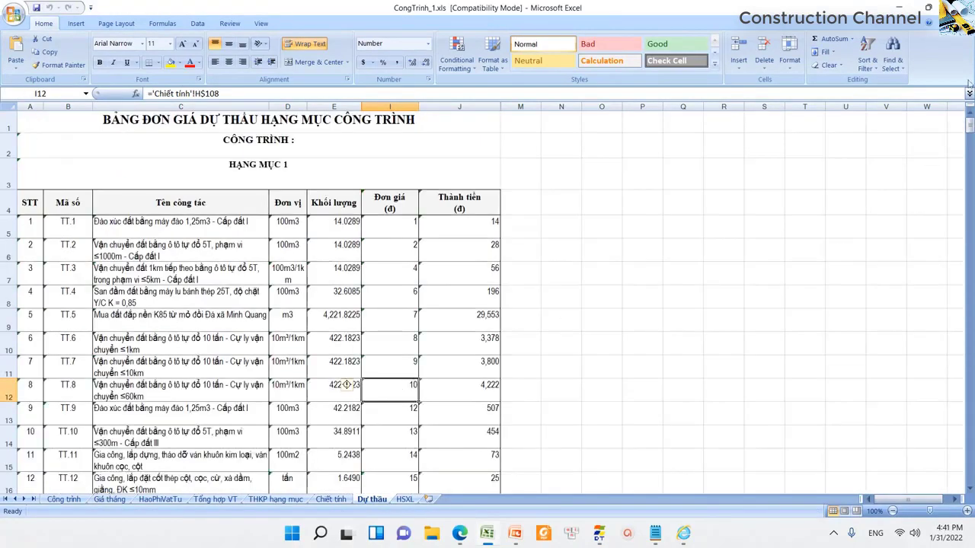
key(ctrl+w)
click(488, 298)
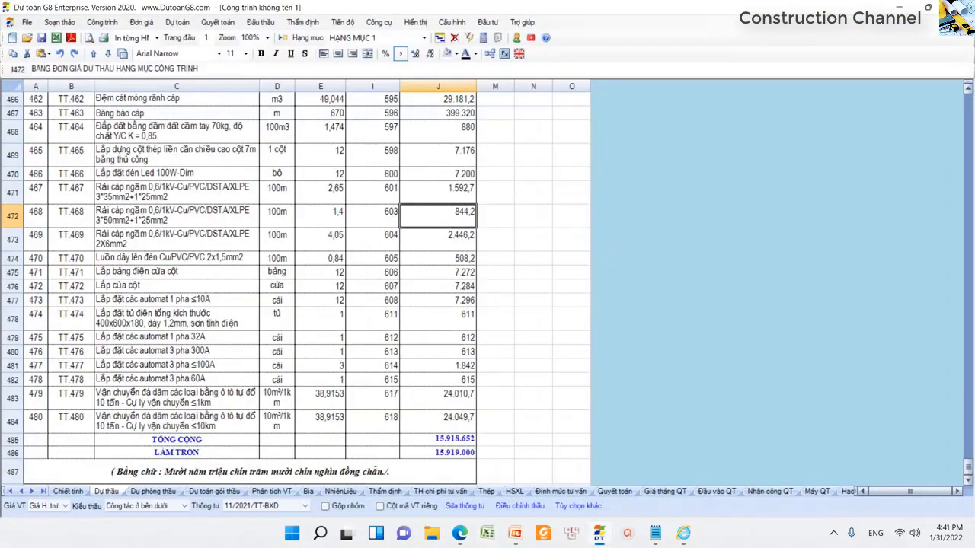
- Start a new blank estimate with the detail panel hidden, then switch back to the muasamcong bid page
click(523, 310)
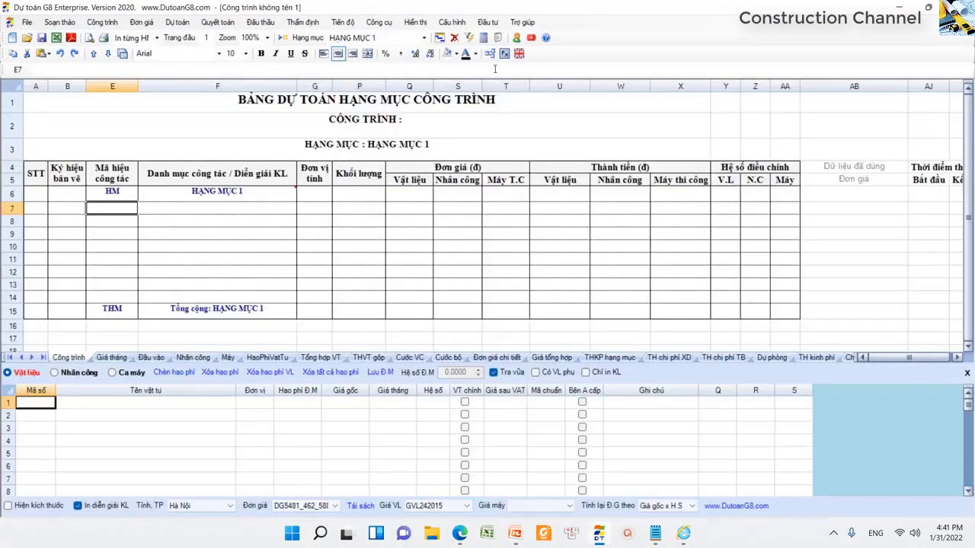
click(490, 55)
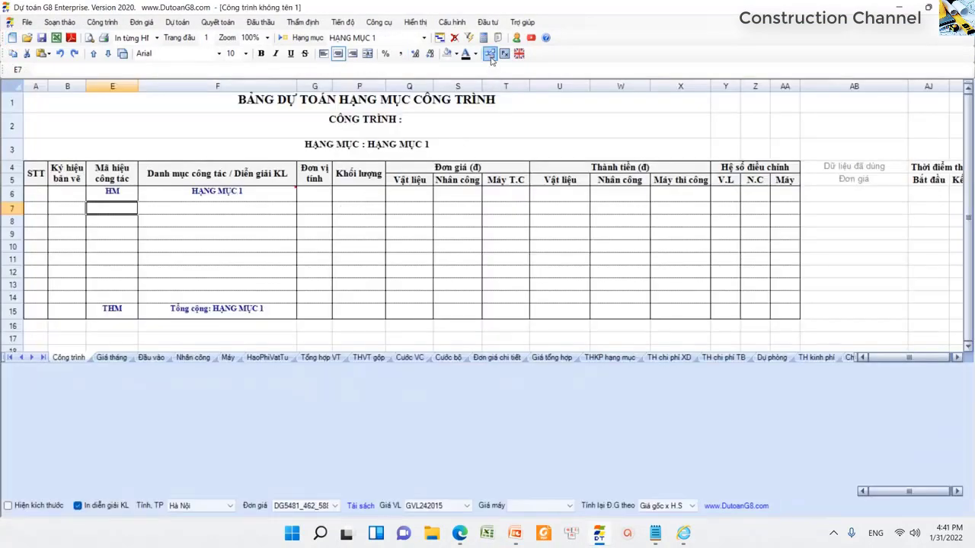
drag(96, 224, 637, 335)
click(326, 234)
click(170, 220)
click(120, 207)
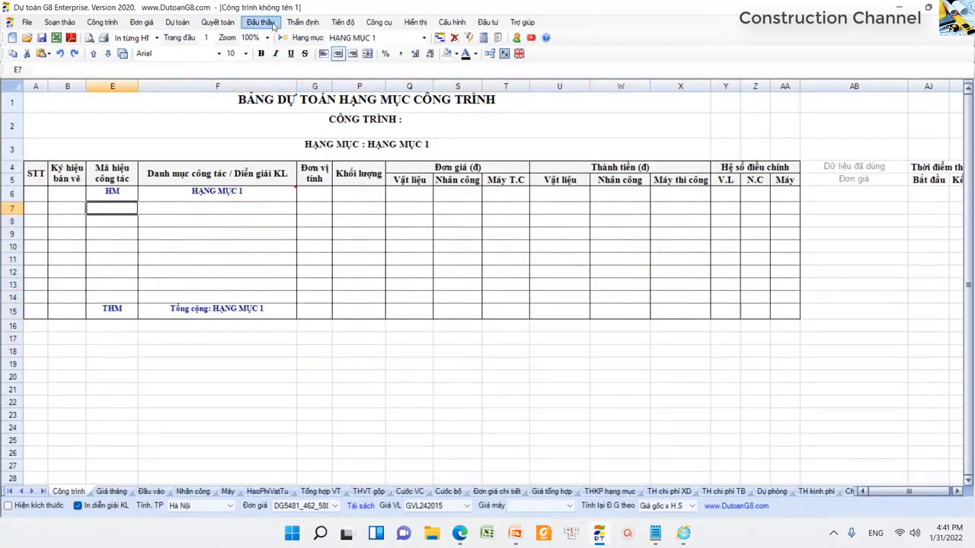
mouse_move(683, 533)
click(719, 507)
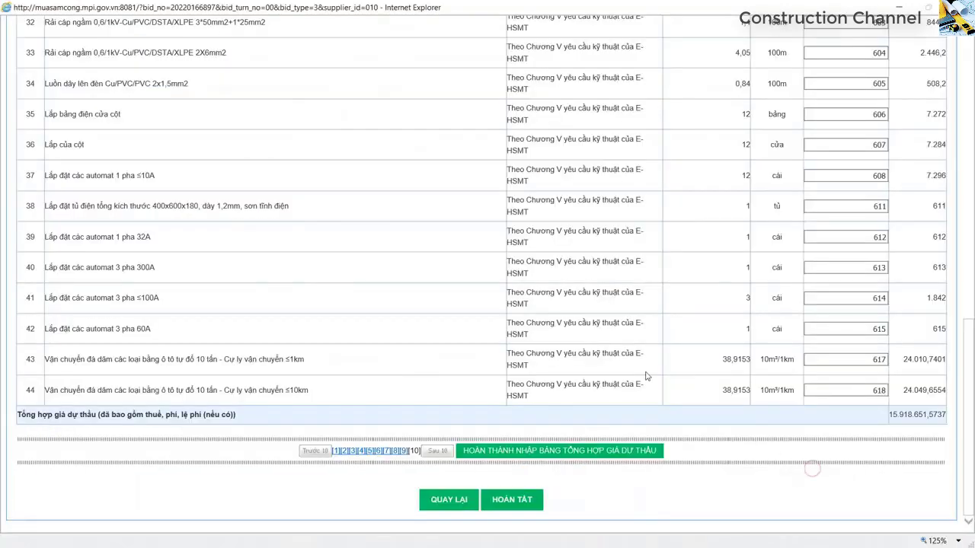
- Refresh the bid table with F5, confirm page 10's prices are empty, and return to Dự toán G8
scroll(645, 375, up, 15)
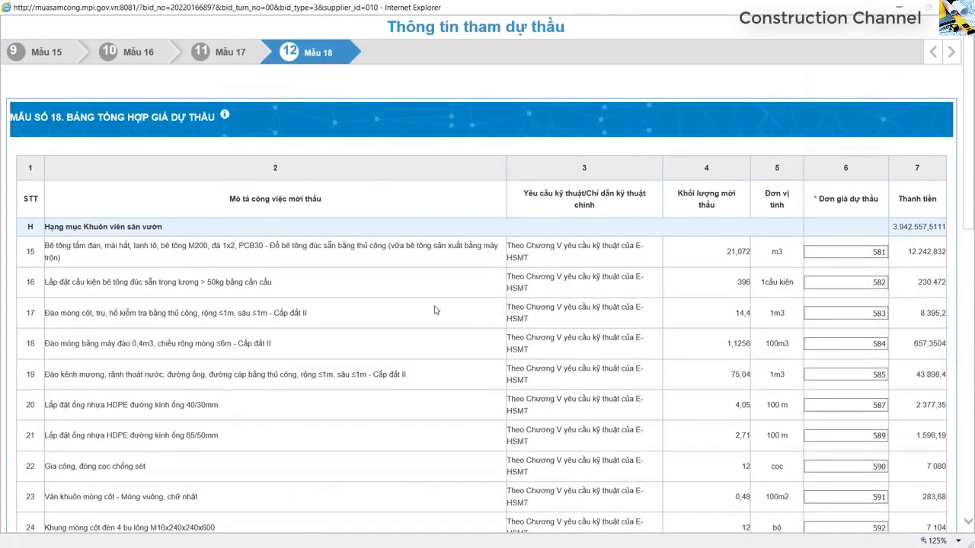
key(F5)
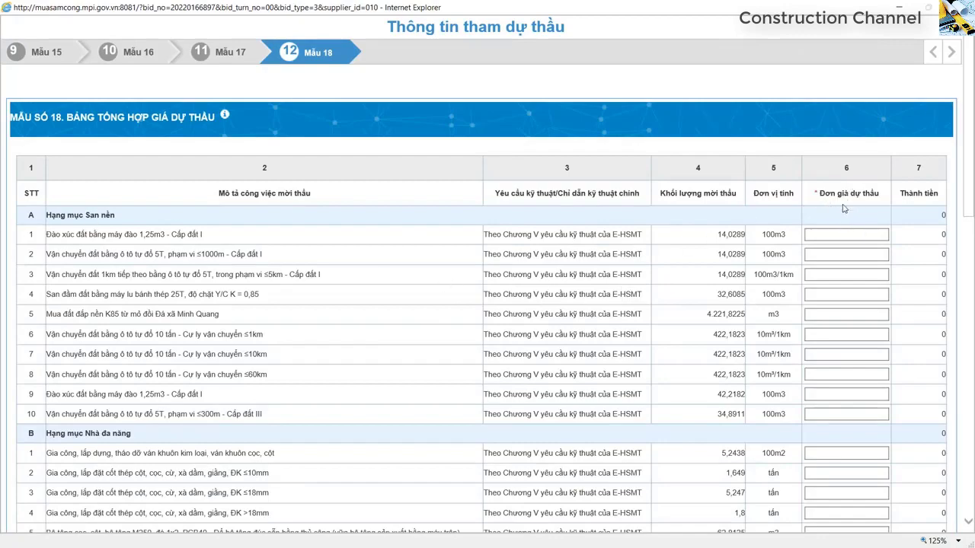
scroll(843, 208, down, 10)
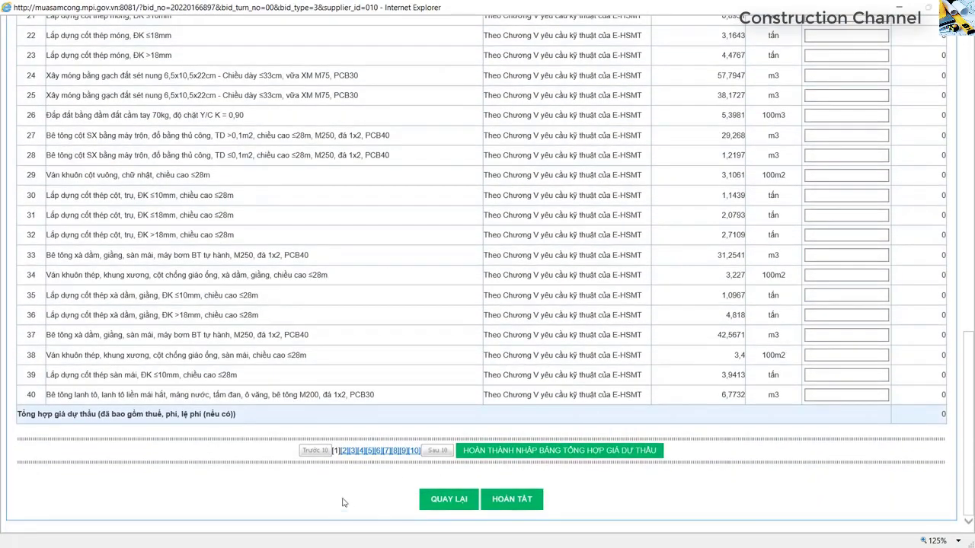
click(415, 451)
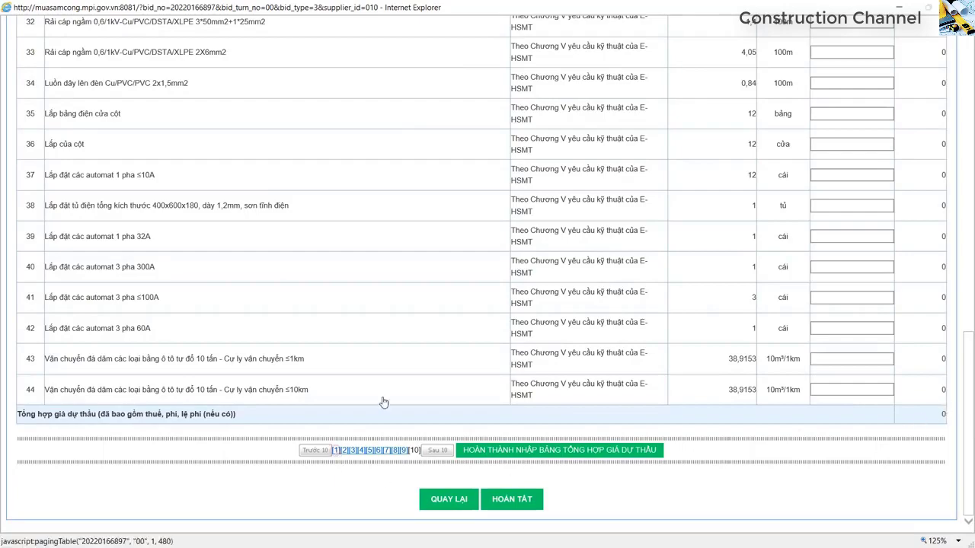
scroll(398, 365, up, 15)
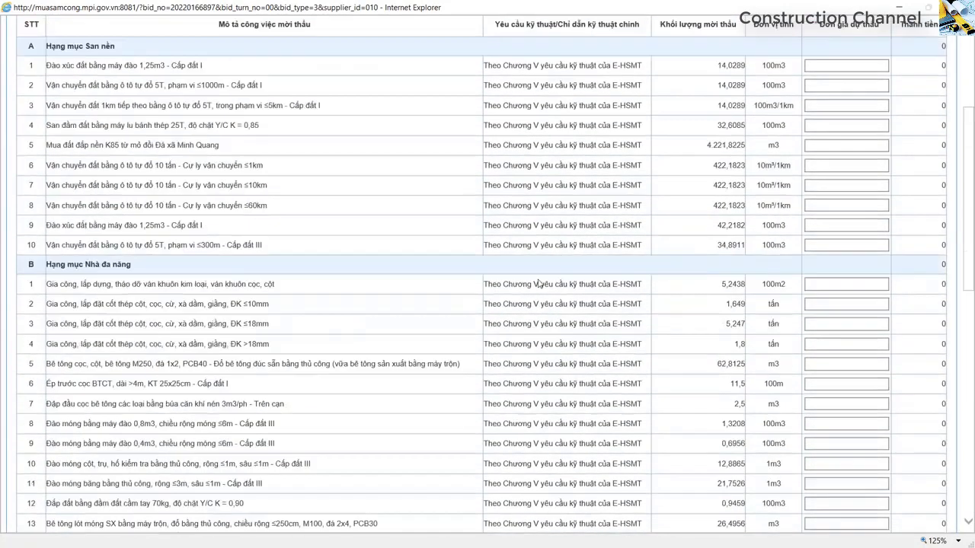
key(alt+Tab)
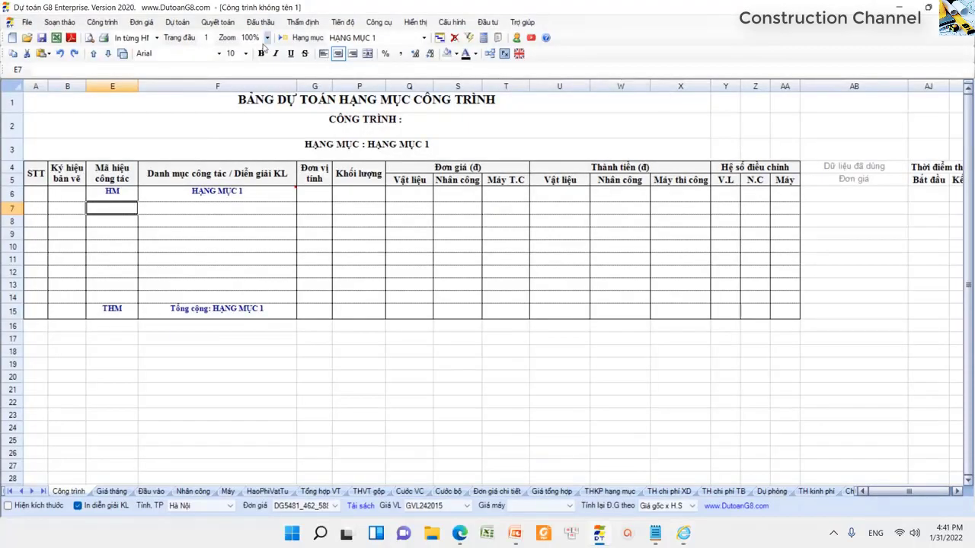
- Choose Đấu thầu > Đấu thầu Online > Tải đơn giá dự thầu từ tệp Excel lên website Bộ KHĐT
click(259, 23)
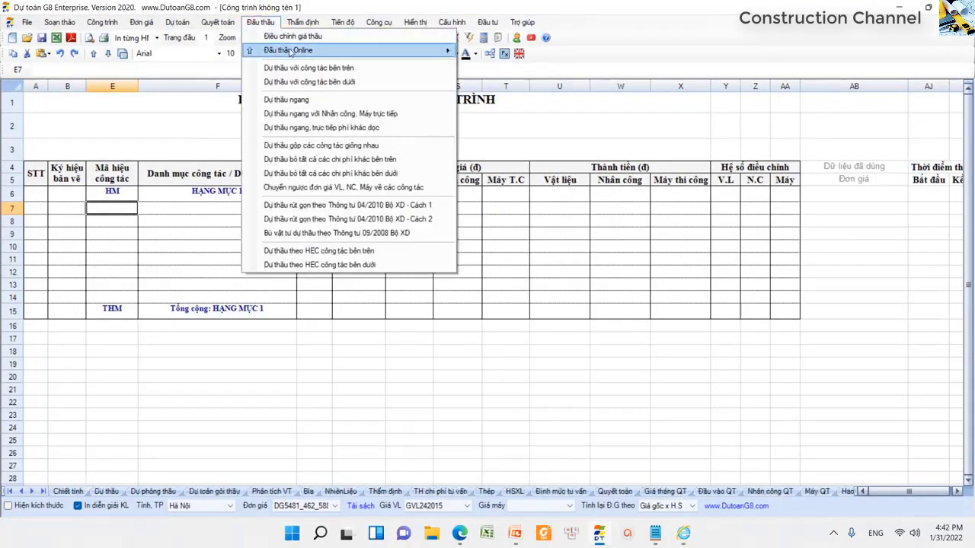
mouse_move(289, 51)
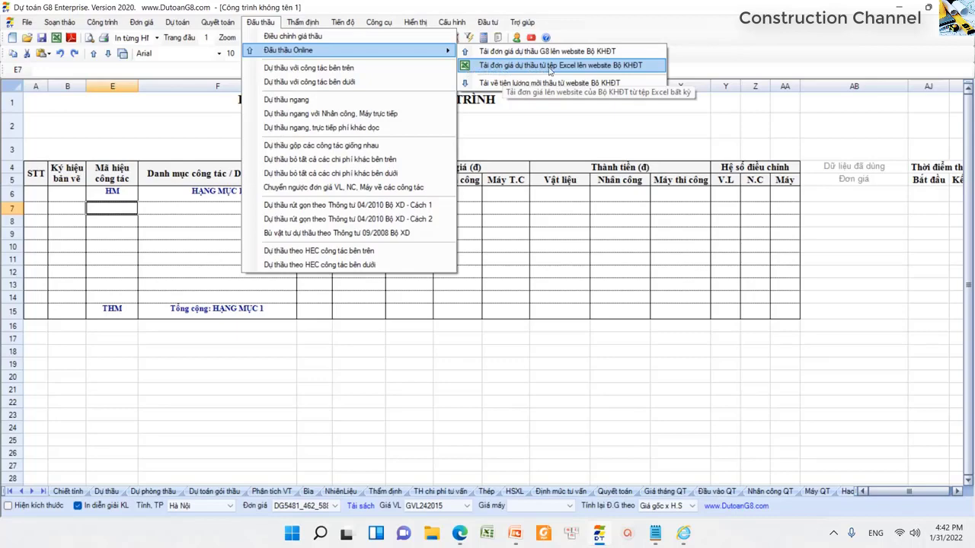
click(647, 70)
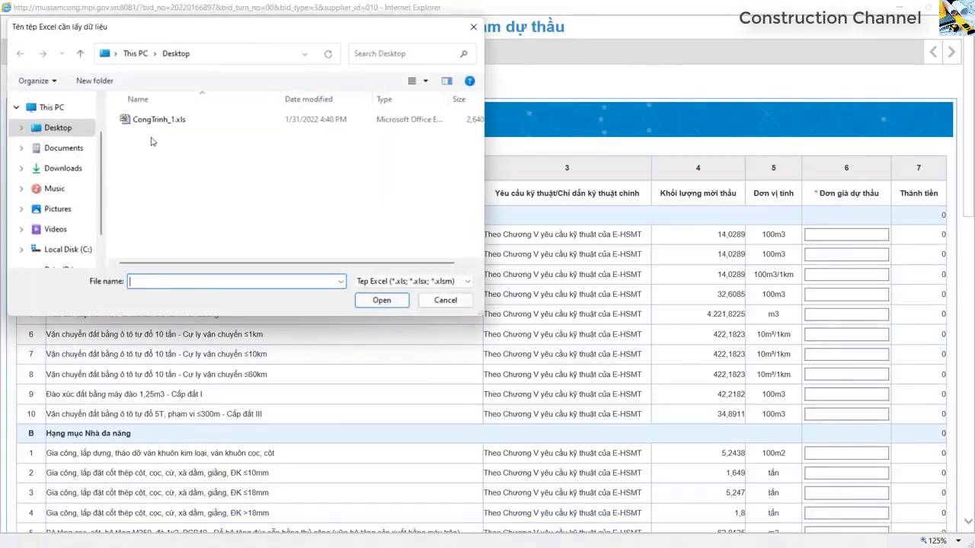
- Open CongTrinh_1.xls in the upload window and click into its sheet
click(162, 124)
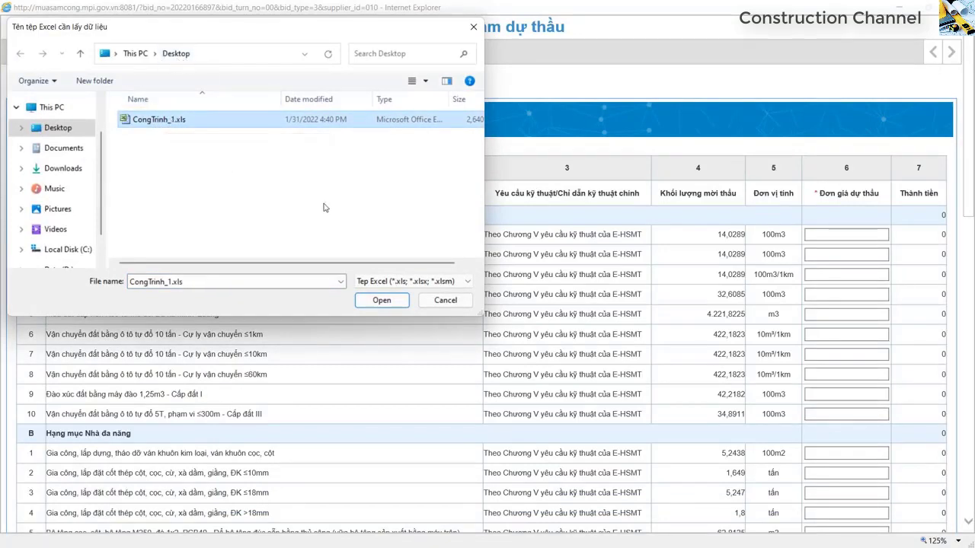
click(380, 300)
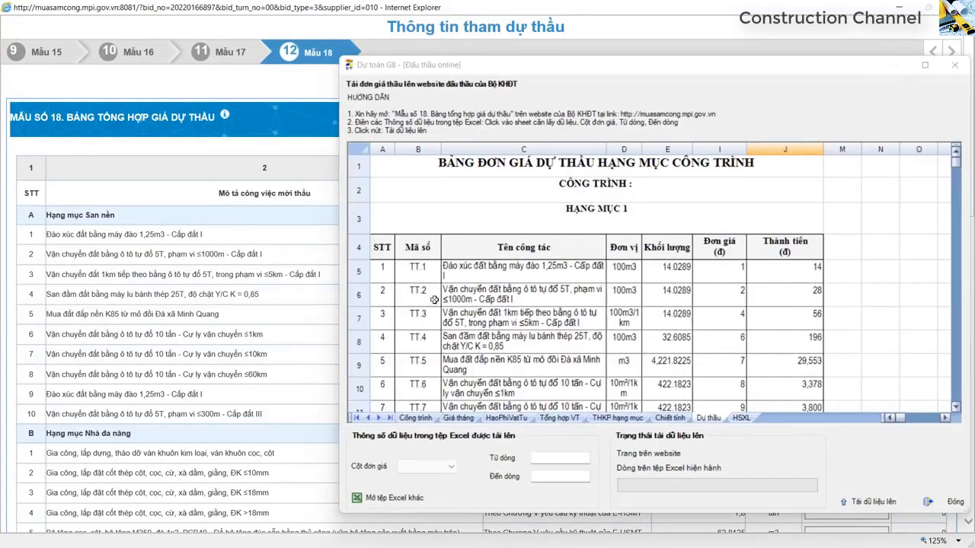
click(531, 293)
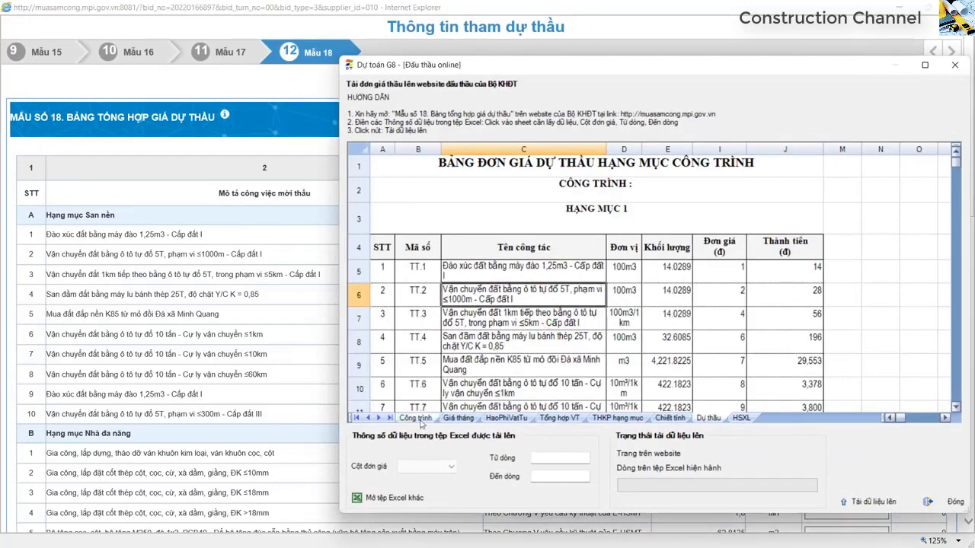
- Switch to the Dự thầu sheet and inspect the column I unit prices in rows 5–8
click(415, 418)
click(458, 418)
click(560, 418)
click(629, 419)
click(669, 418)
click(708, 418)
click(705, 299)
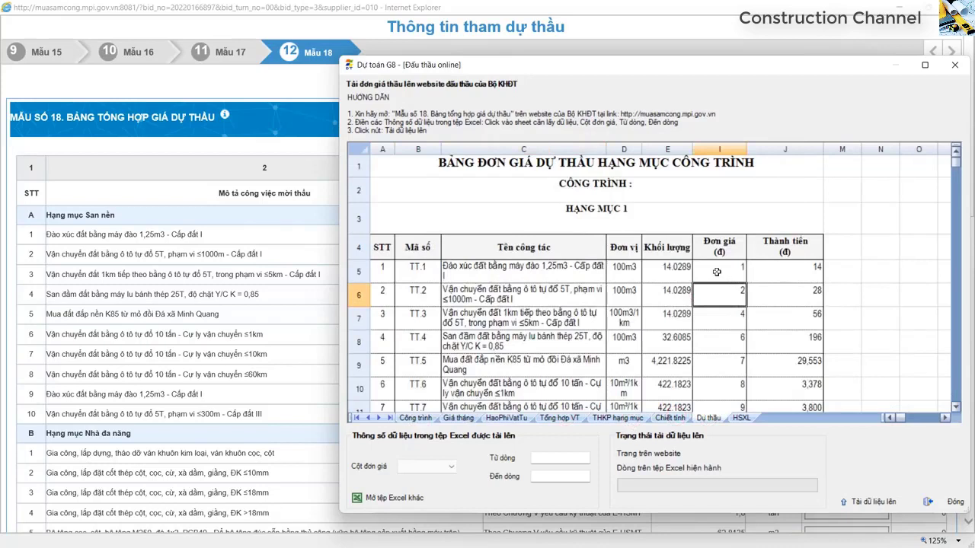
click(728, 277)
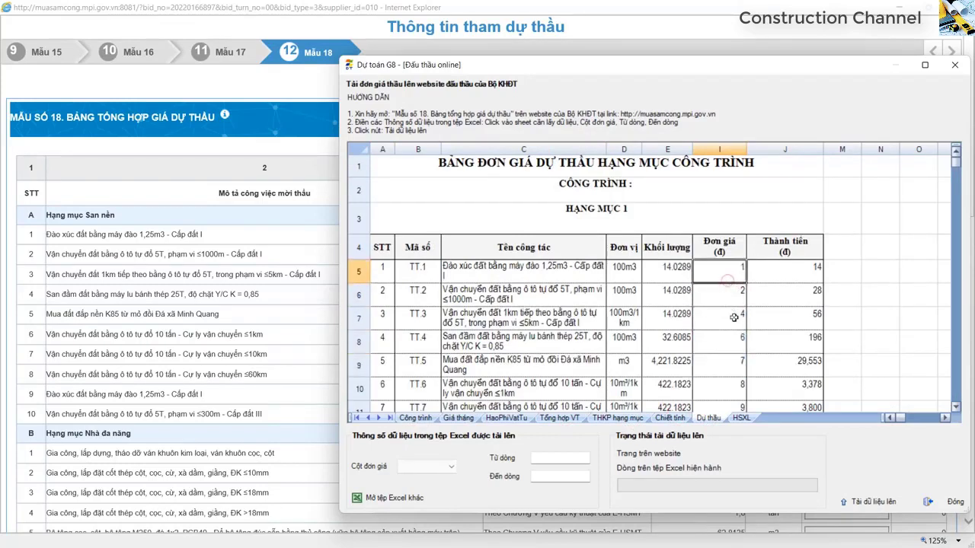
click(728, 303)
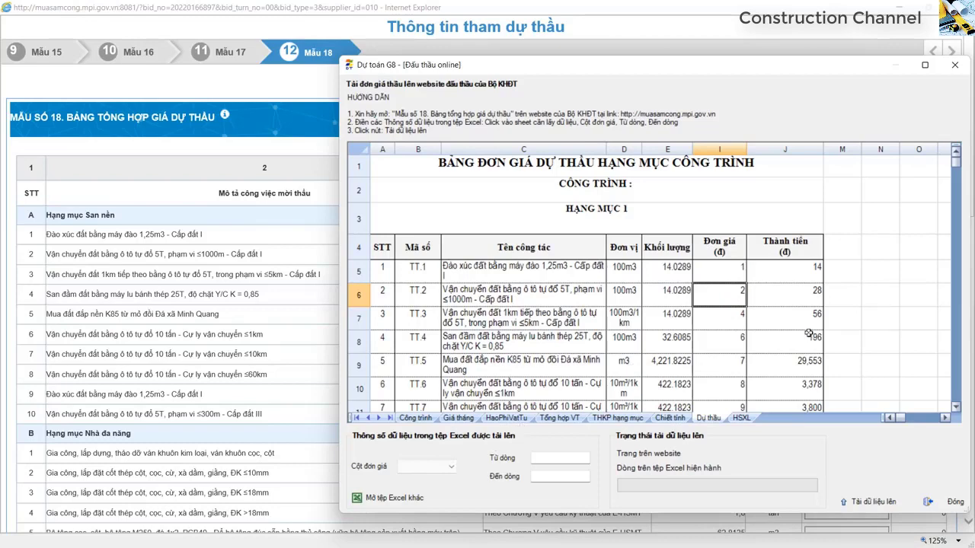
click(737, 319)
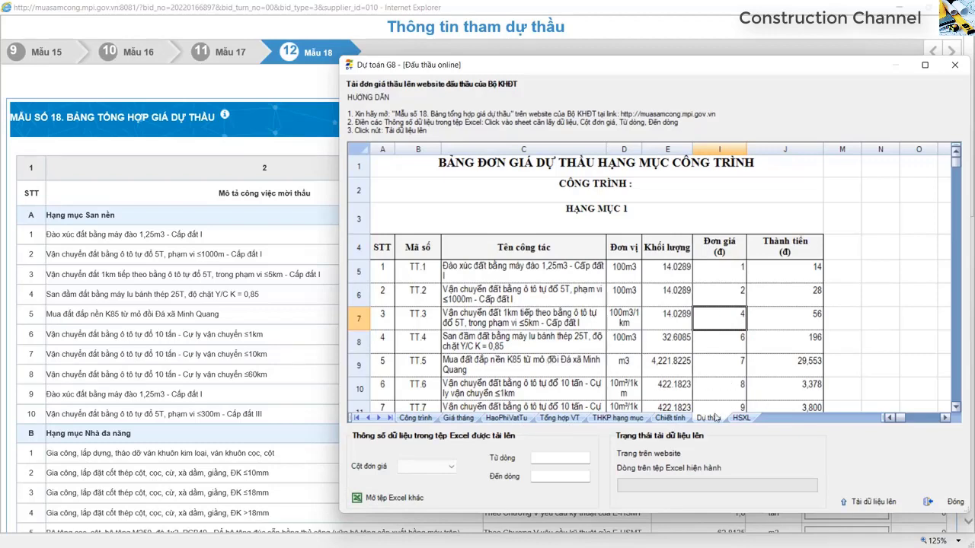
click(719, 339)
drag(719, 339, 712, 273)
click(718, 342)
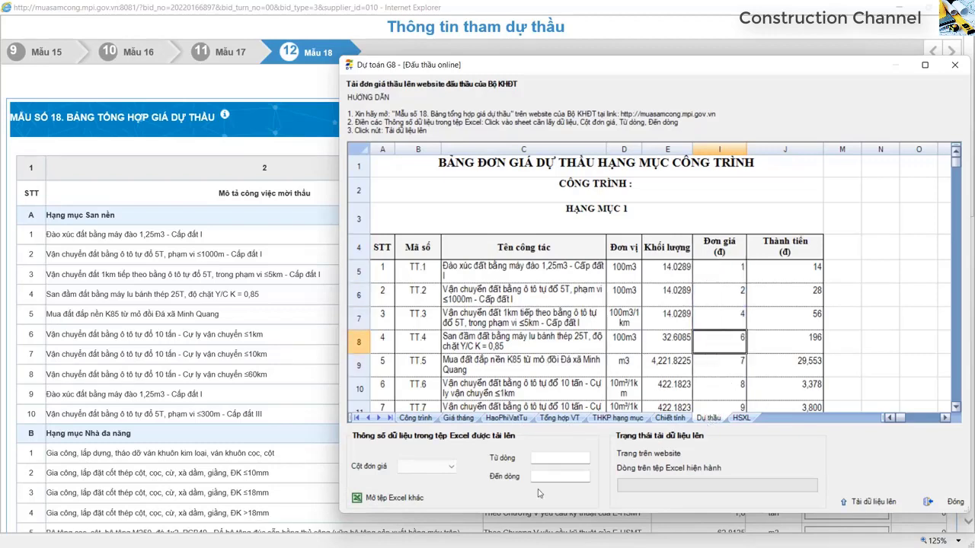
click(728, 149)
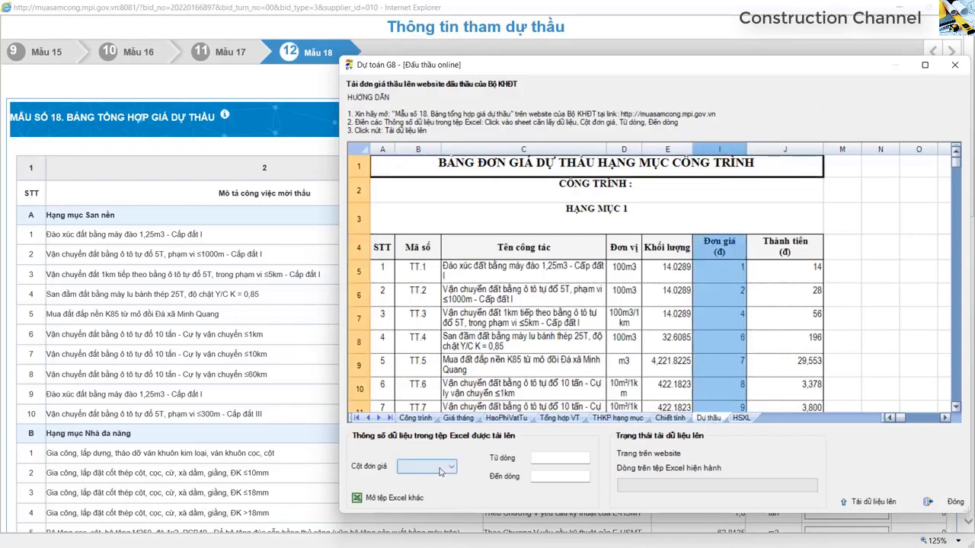
- Set the unit price column to I and the starting row to 5
click(430, 467)
click(403, 444)
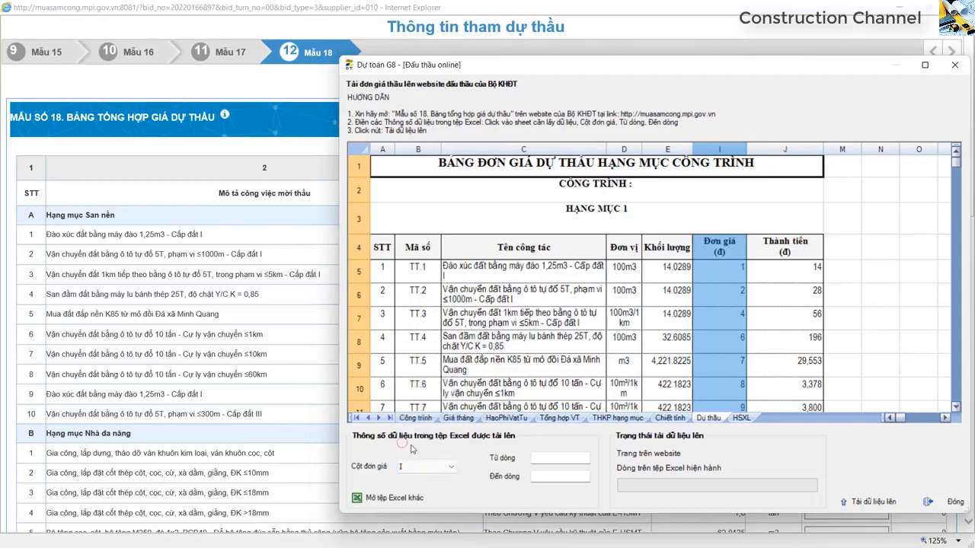
click(516, 276)
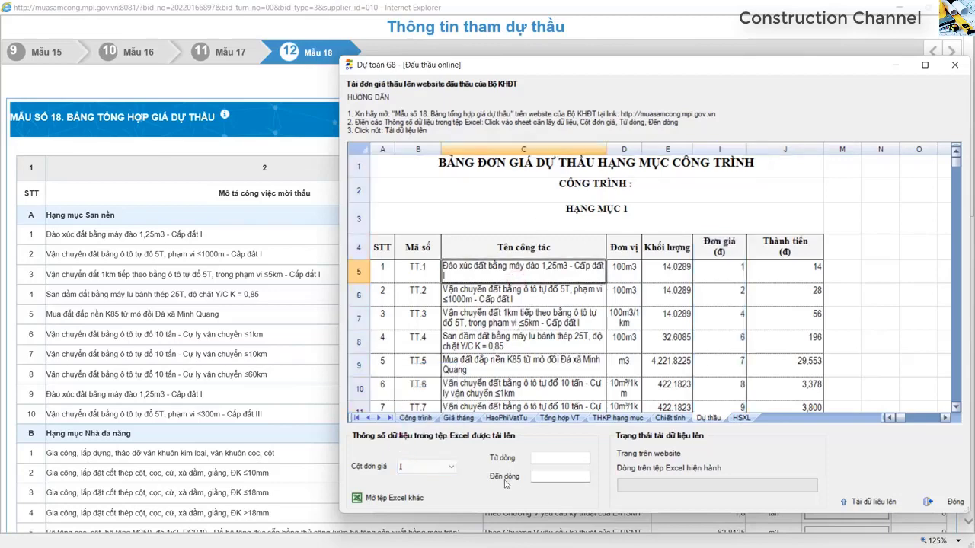
click(358, 271)
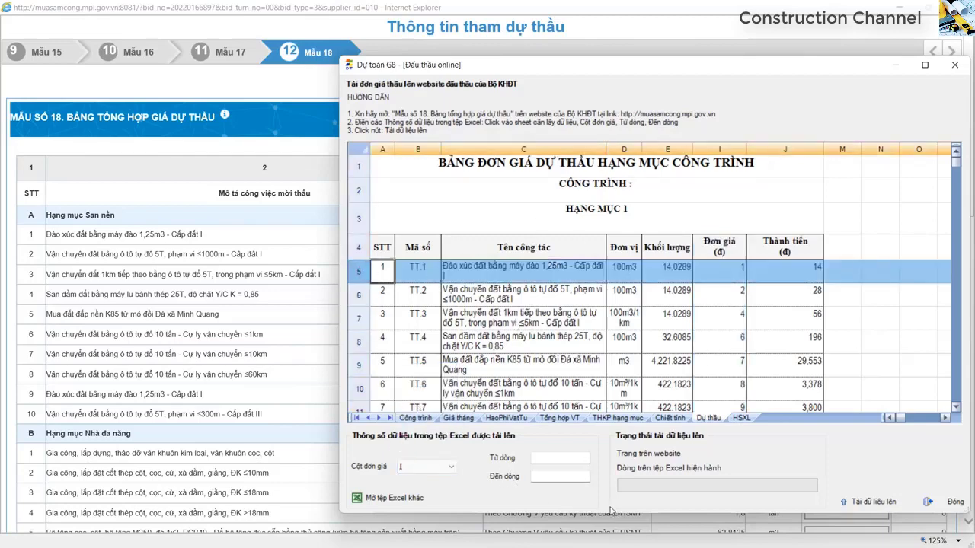
click(555, 458)
text(5)
- Set the last row to 484 and request uploading the bid prices
click(533, 363)
drag(959, 169, 958, 445)
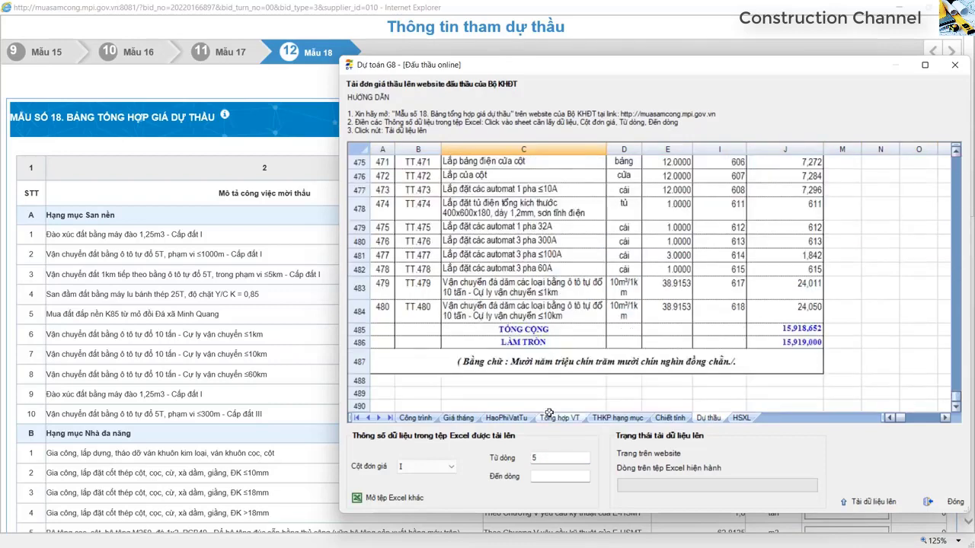
click(360, 312)
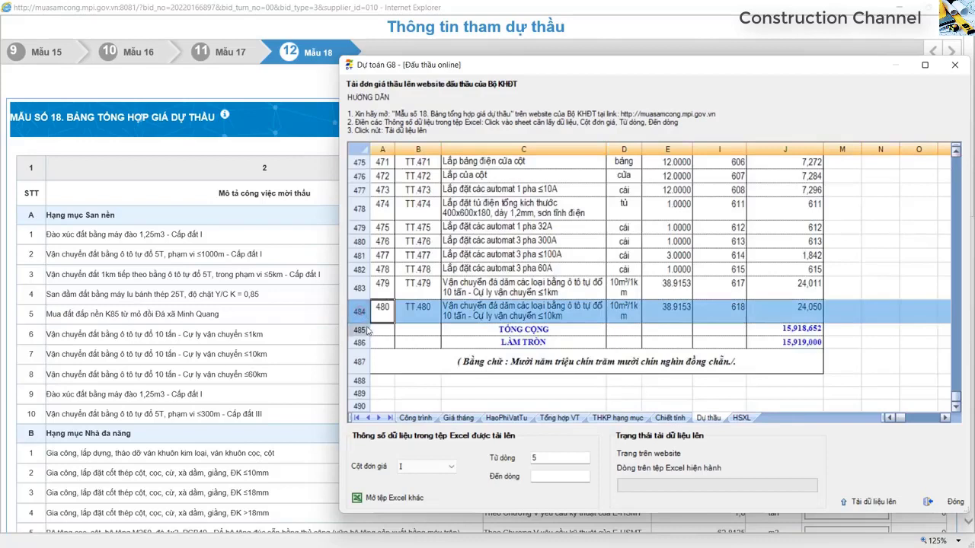
click(559, 475)
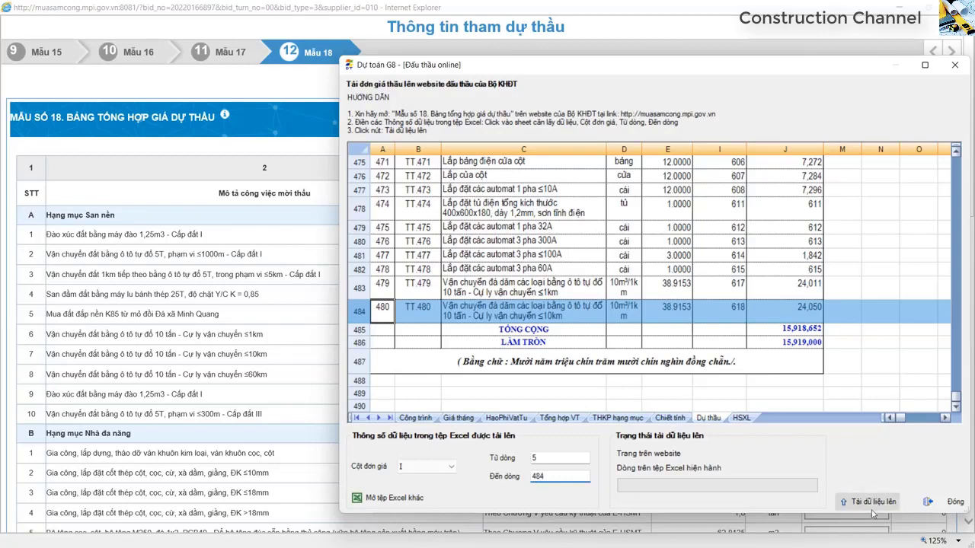
click(874, 503)
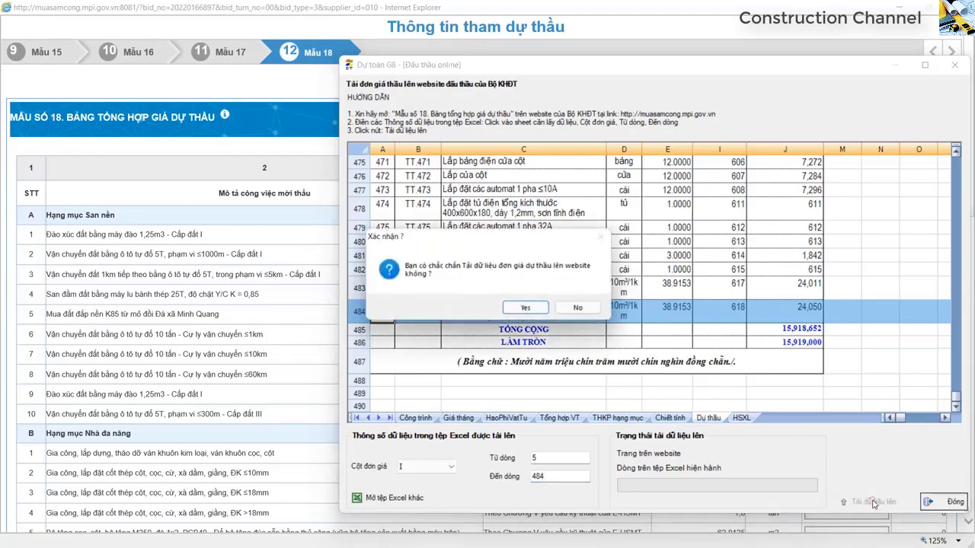
- Confirm the upload and acknowledge the completion notice after 21,3 seconds
click(527, 309)
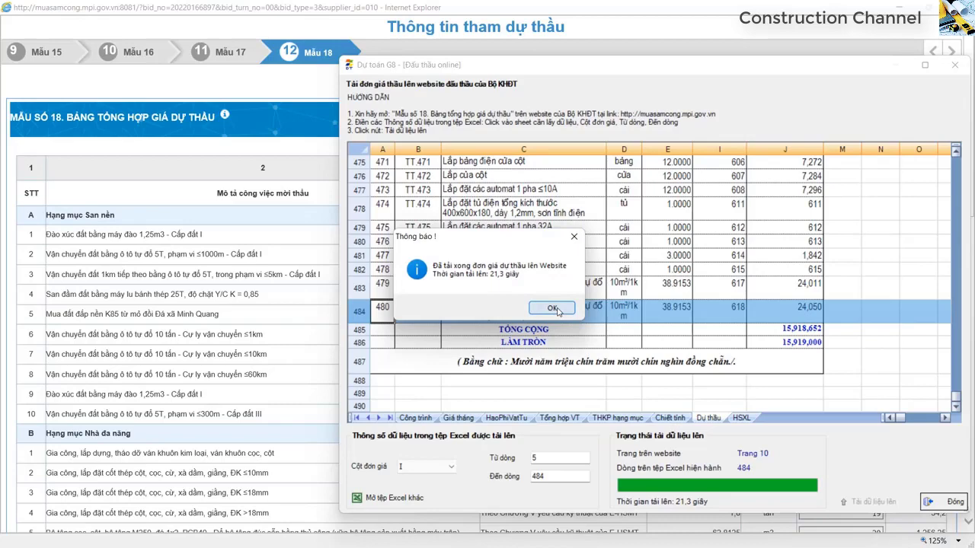
click(553, 309)
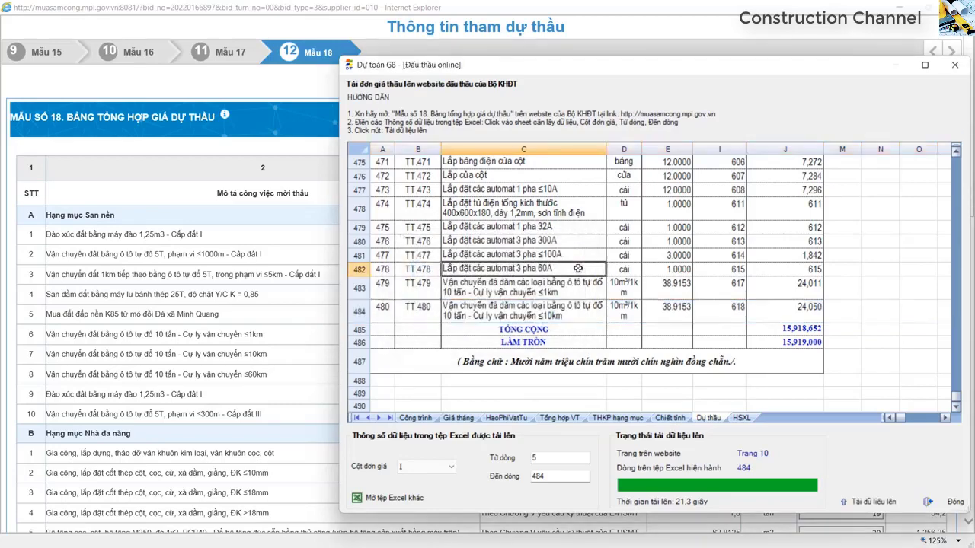
scroll(700, 326, up, 10)
scroll(697, 312, down, 10)
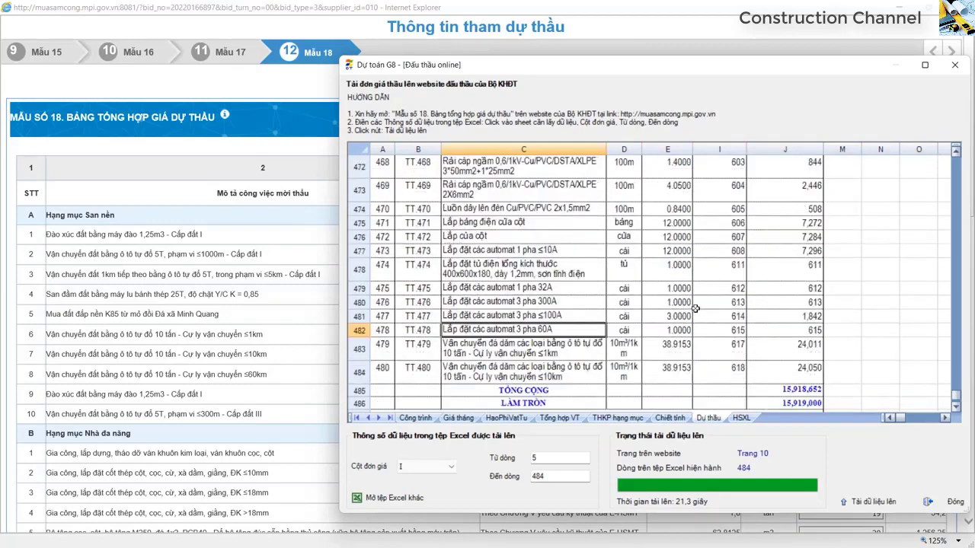
drag(726, 266, 726, 375)
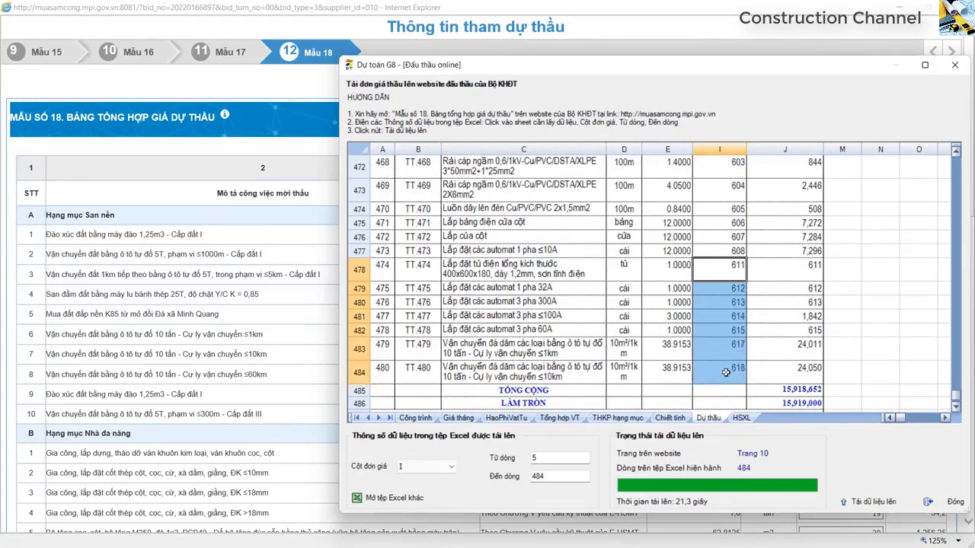
- Review the uploaded column I unit prices, then close the upload window
scroll(718, 343, up, 10)
scroll(888, 178, up, 20)
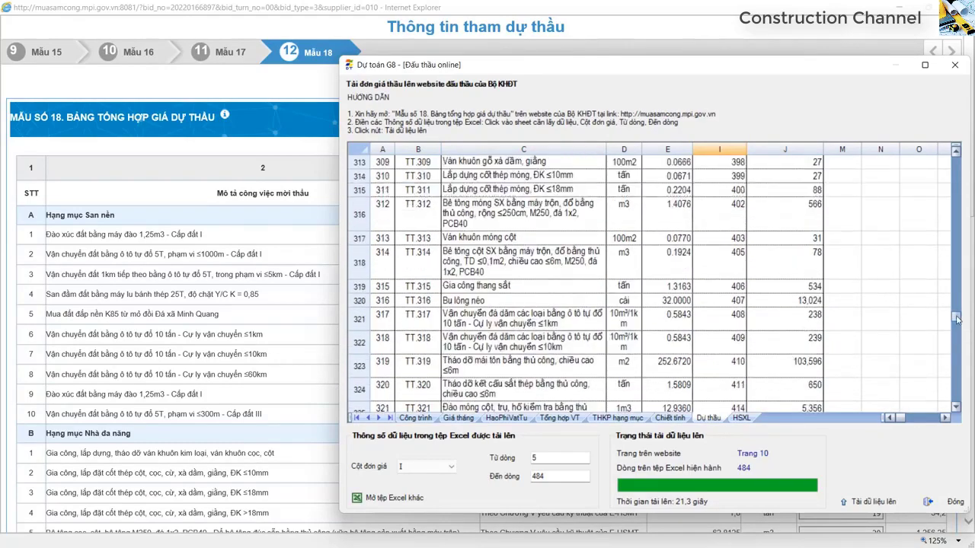
drag(728, 268, 725, 403)
scroll(726, 351, down, 2)
click(724, 283)
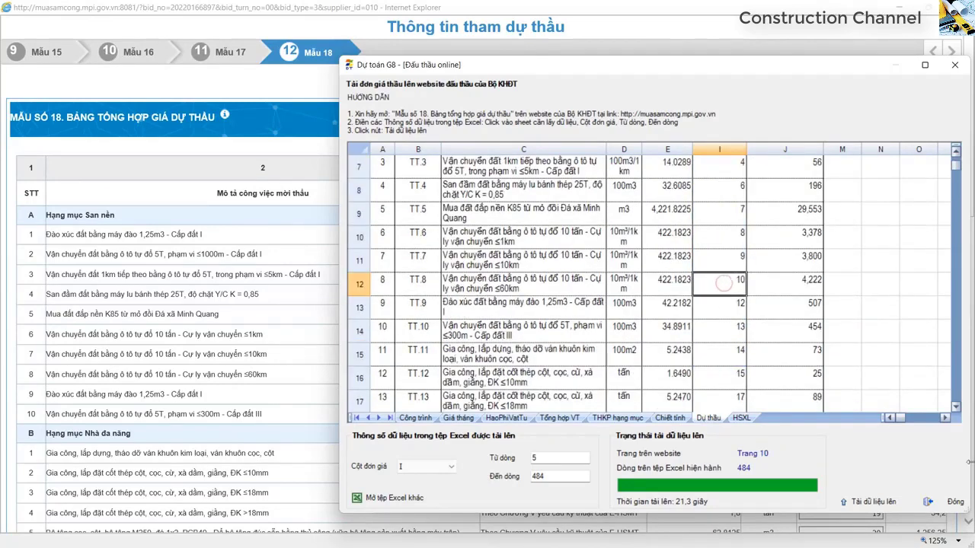
click(956, 504)
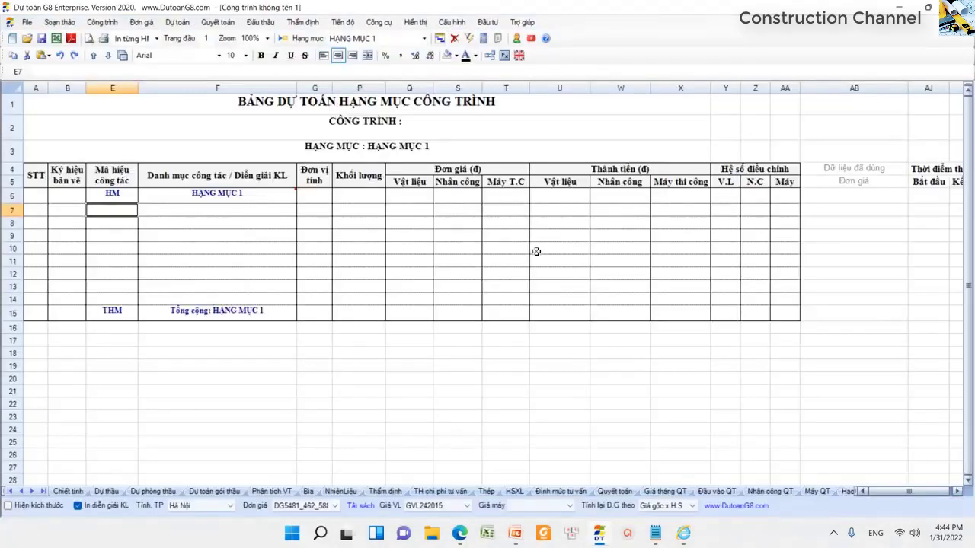
- Check the Mẫu 18 unit prices (first, third, eighth and last row 618) against the 15.918.651,5737 total, then return to Dự toán G8
click(899, 10)
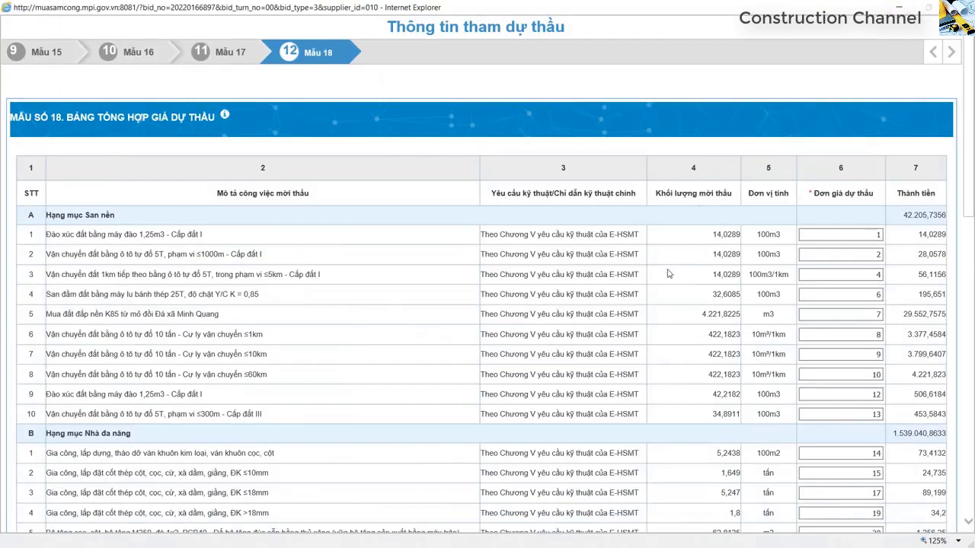
key(ctrl+plus)
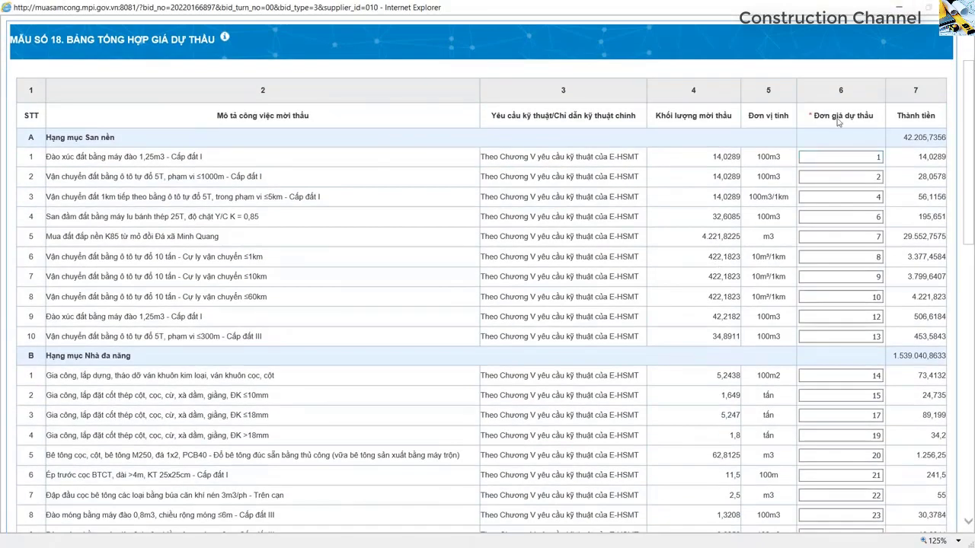
click(865, 155)
key(Tab)
click(865, 196)
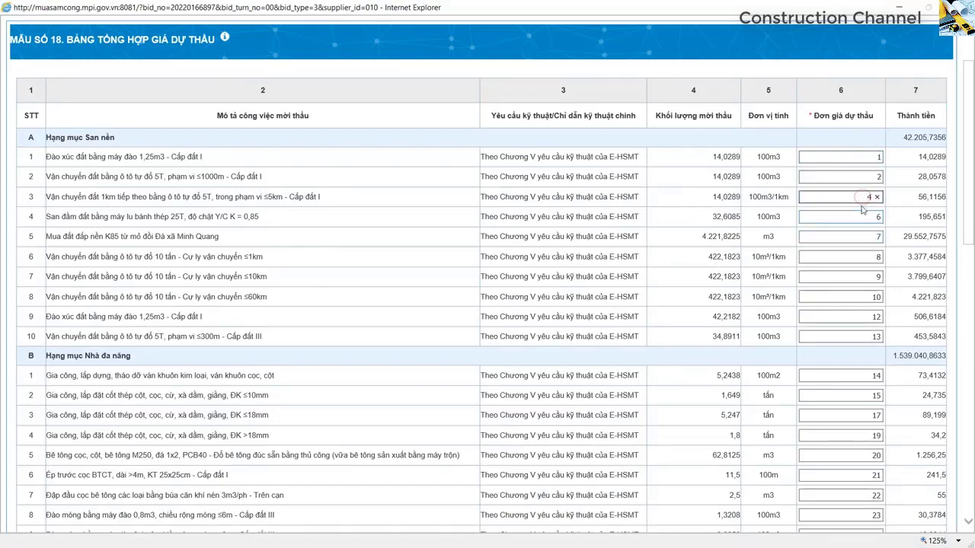
click(868, 296)
scroll(869, 297, down, 20)
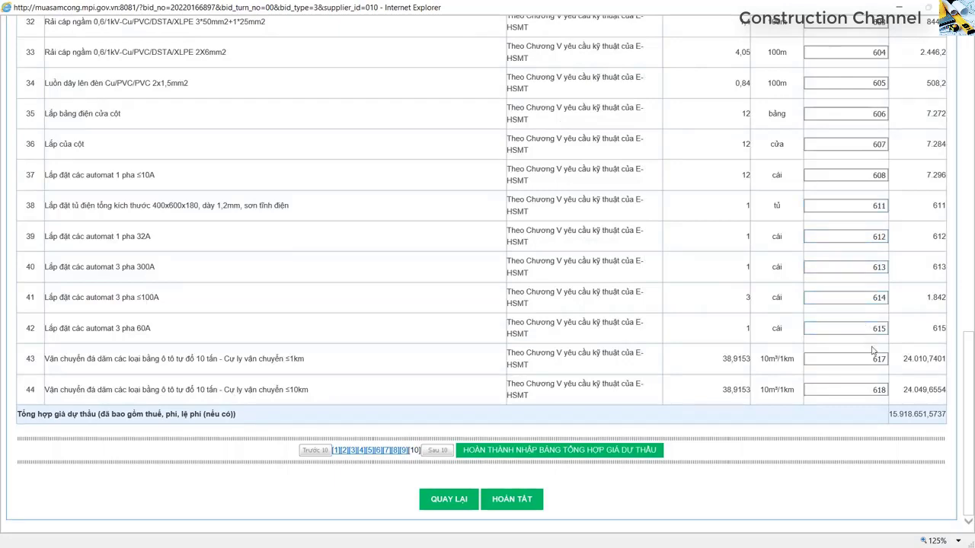
click(862, 390)
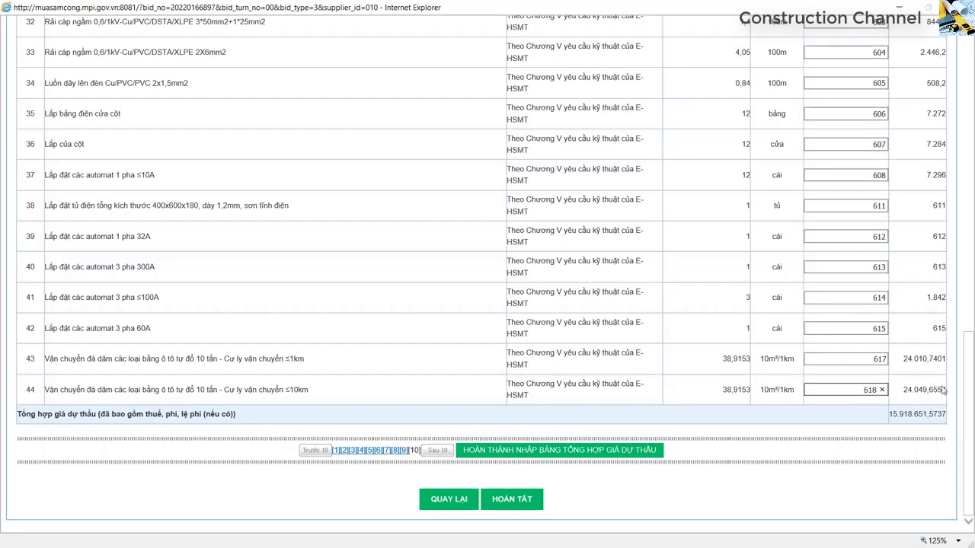
scroll(906, 409, up, 15)
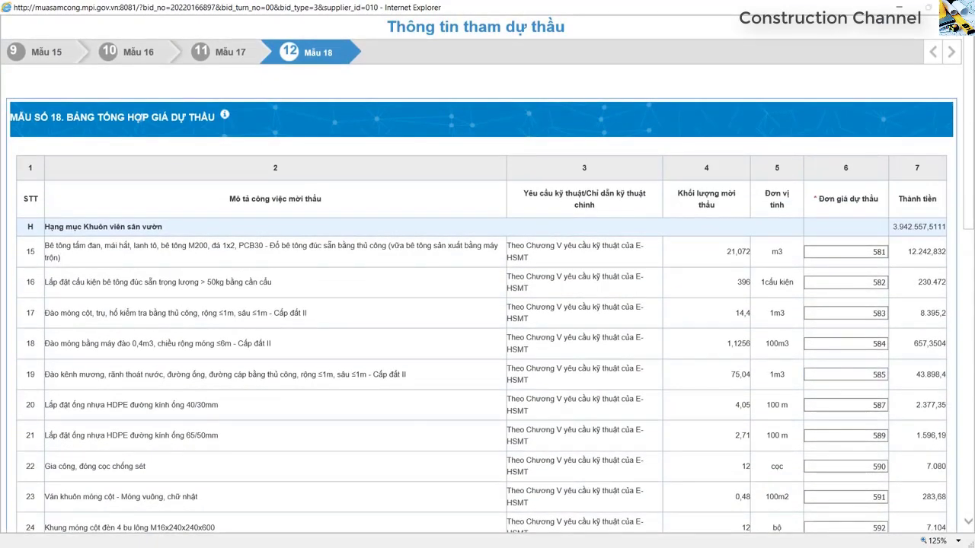
key(alt+Tab)
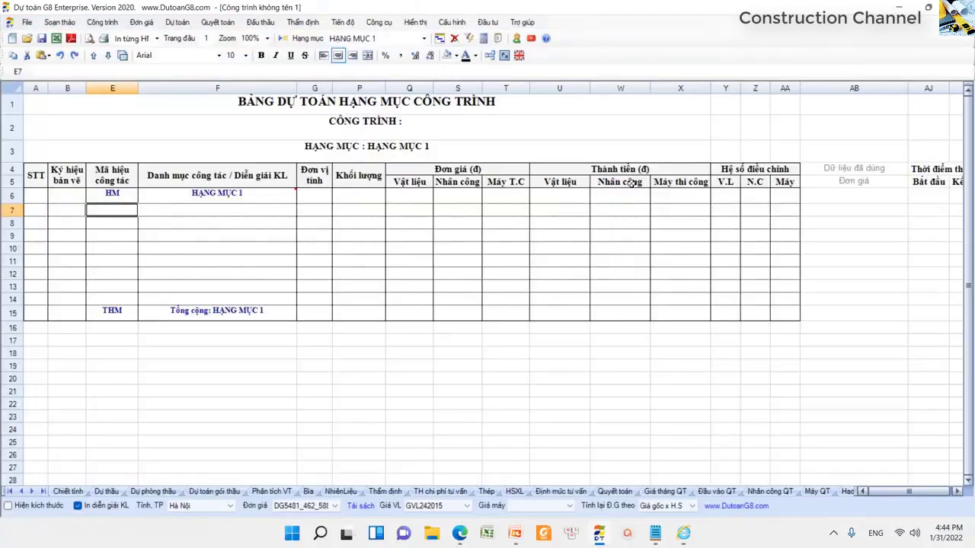
click(204, 208)
click(126, 206)
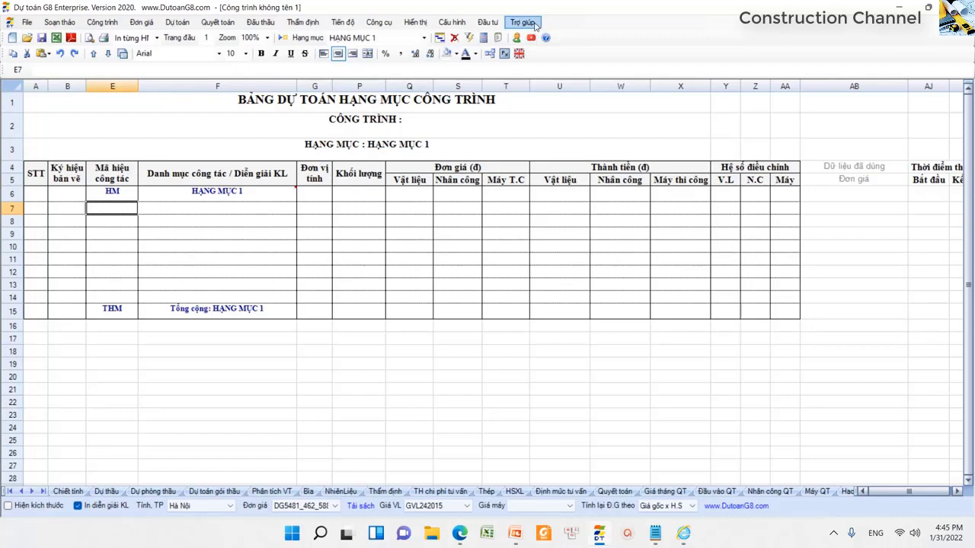
click(533, 23)
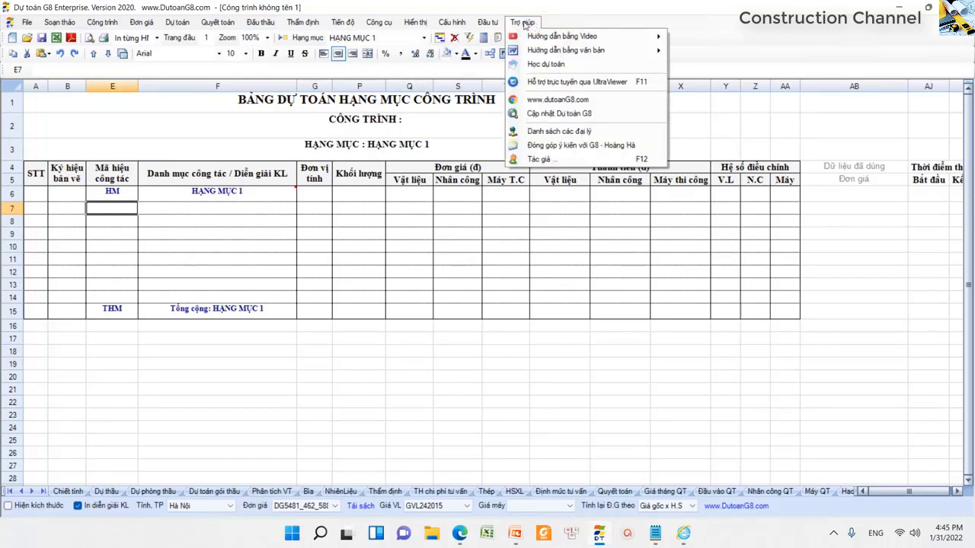
click(573, 159)
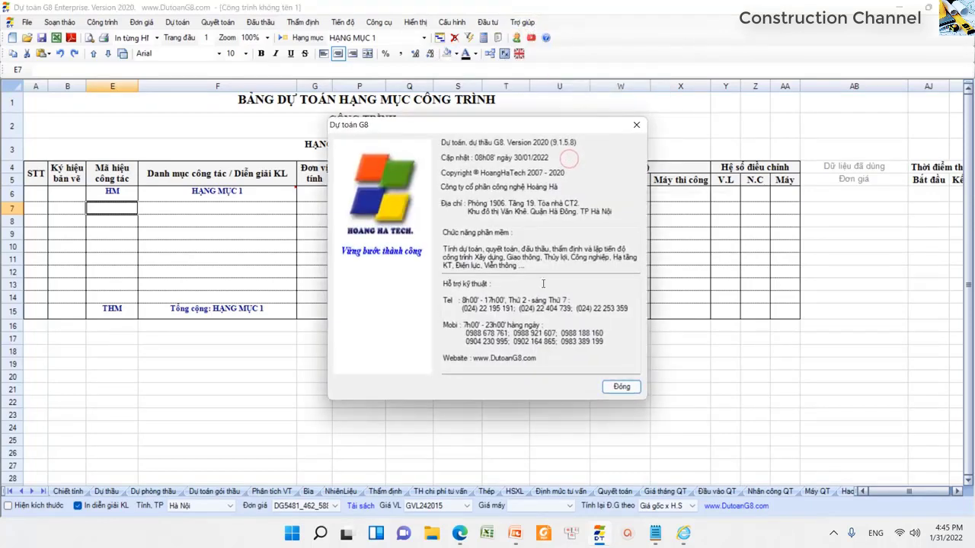
click(488, 298)
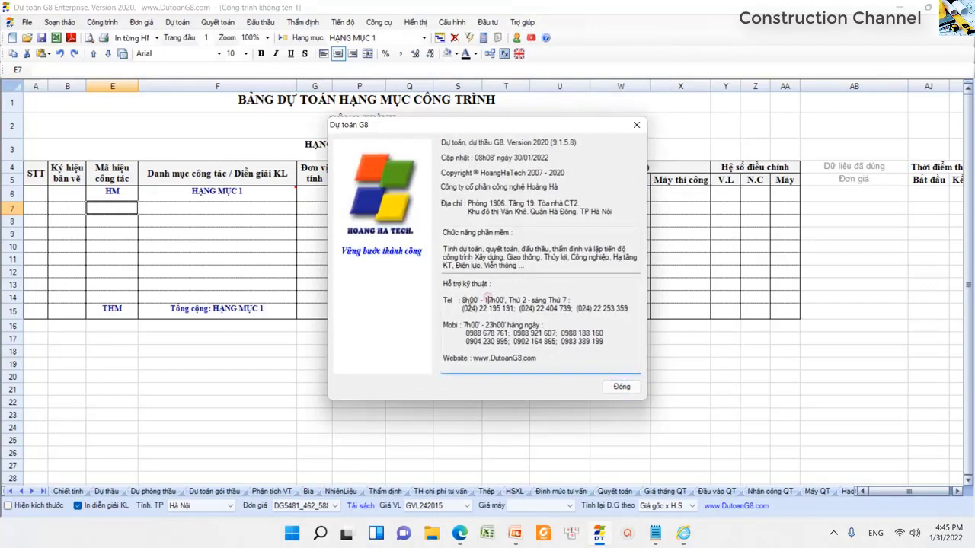
drag(461, 309, 606, 308)
drag(467, 333, 605, 342)
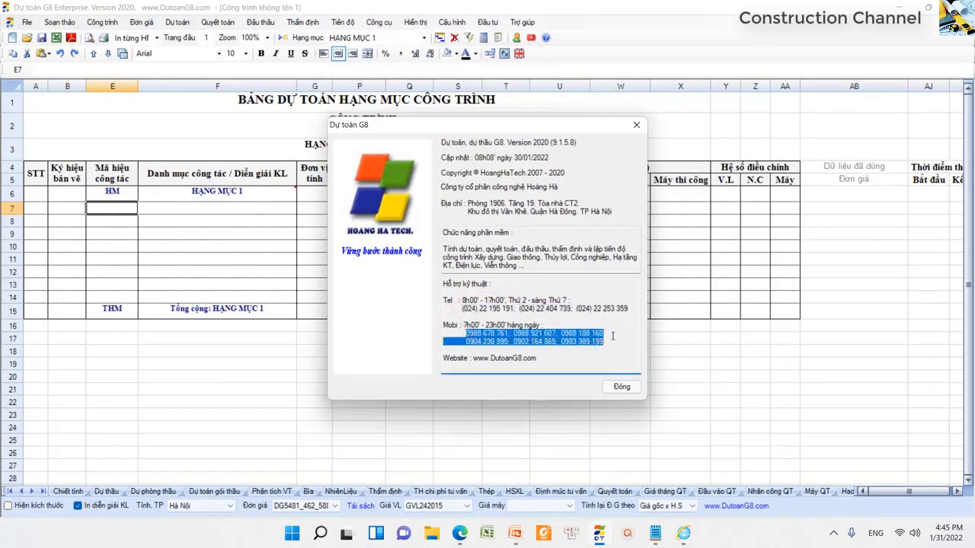
click(622, 386)
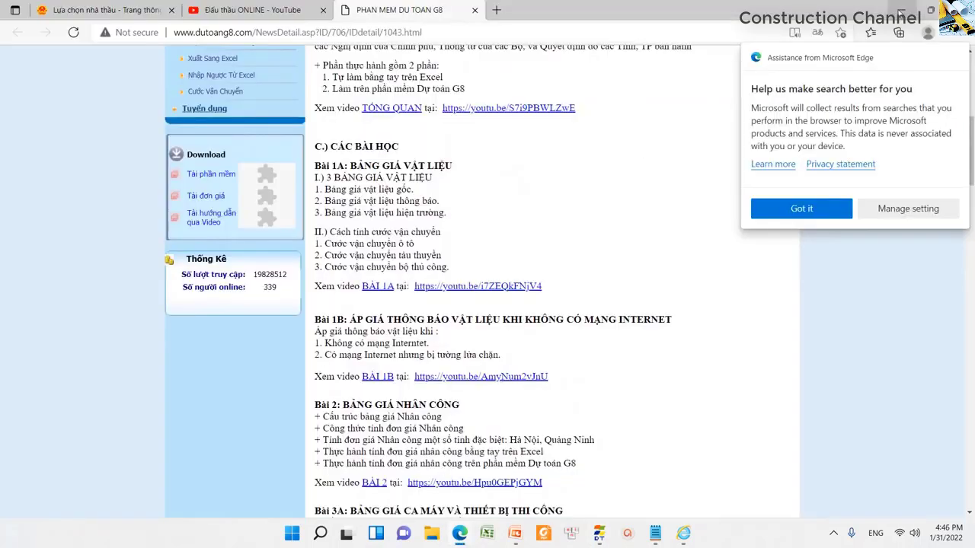
click(900, 10)
key(Up)
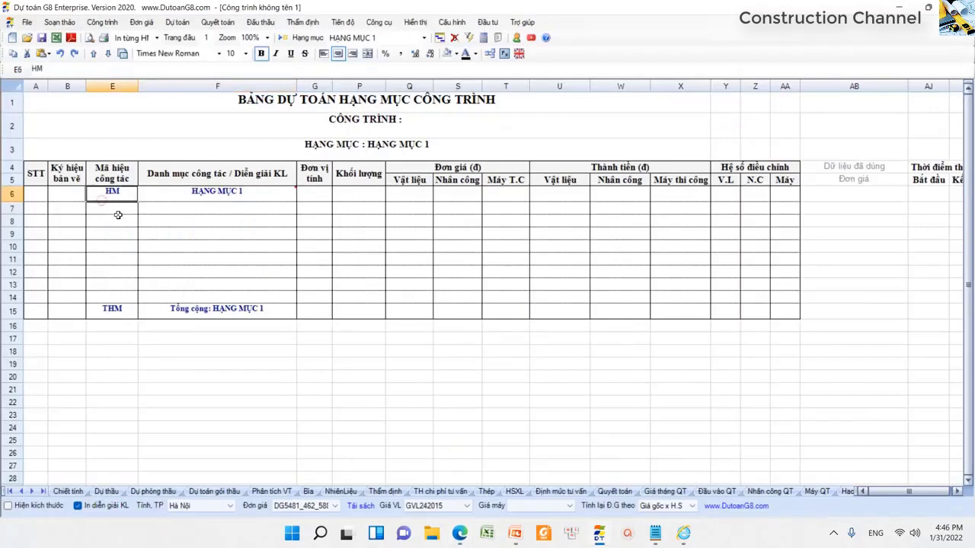
click(117, 214)
click(122, 208)
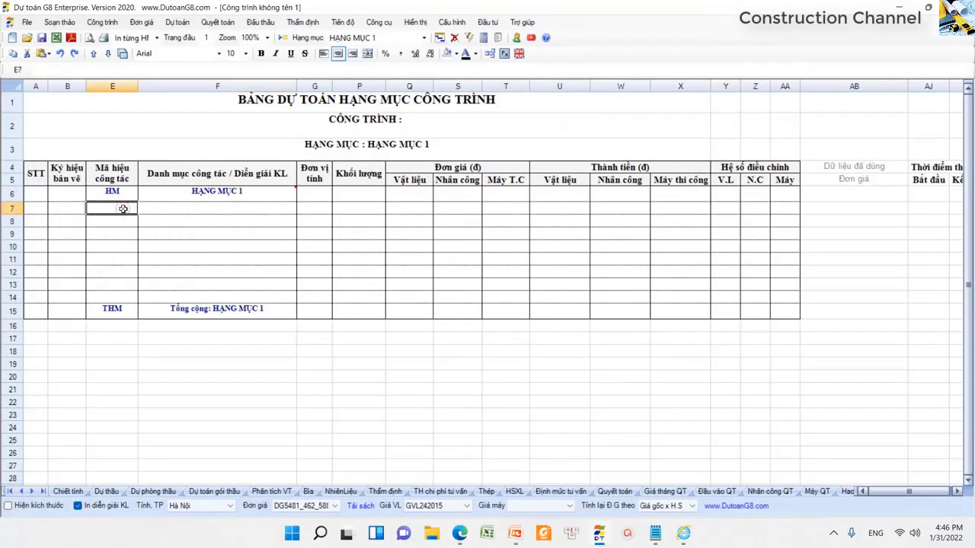